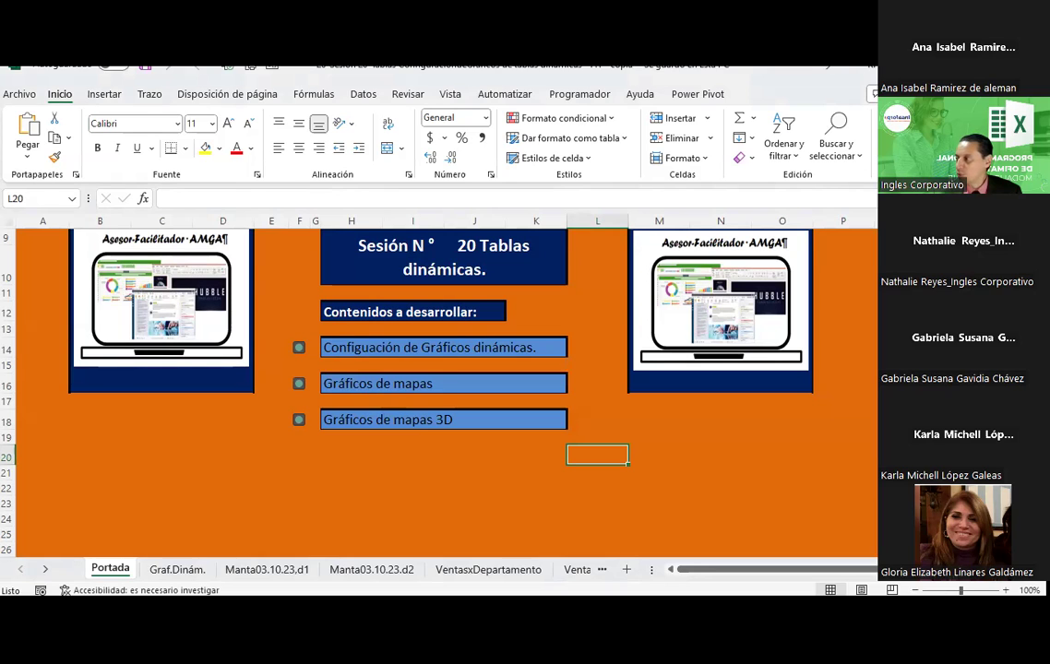
Leave the Portada cover sheet for the Graf.Dinám. sheet.
{"action": "left_click", "coordinate": [700, 447]}
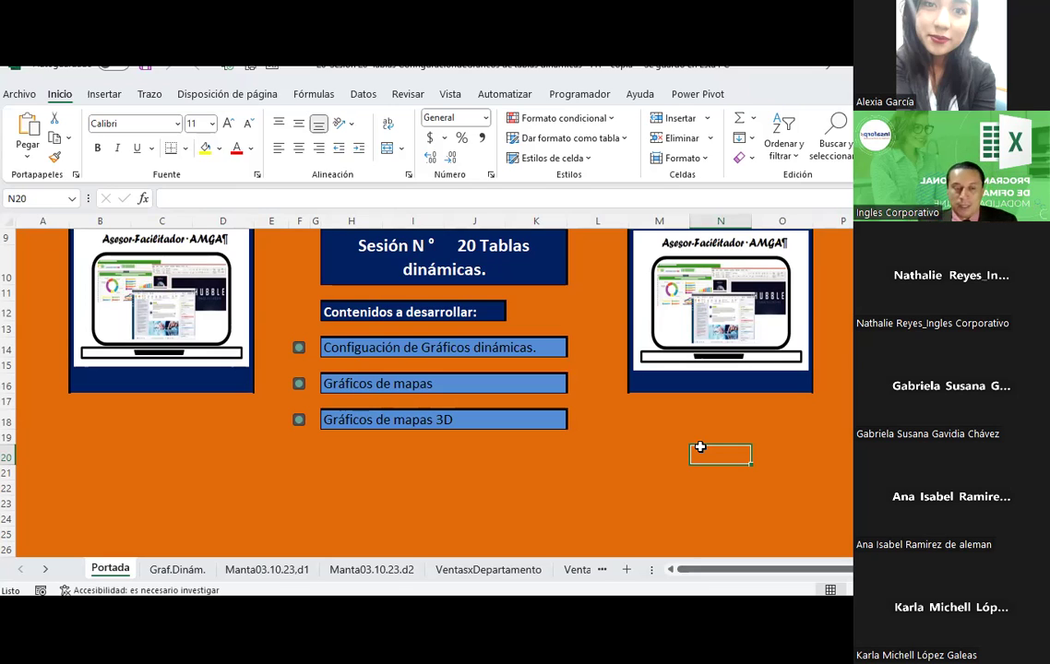
Move through the Graf.Dinám. and Manta03.10.23 sheets to VentasxDepartamento.
{"action": "left_click", "coordinate": [171, 570]}
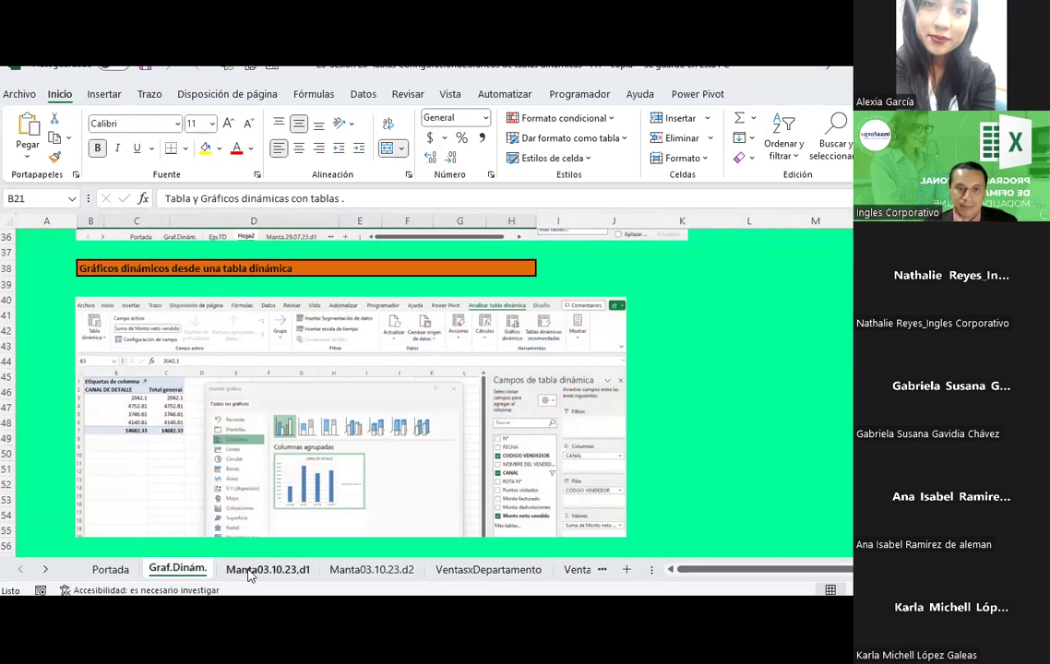
{"action": "left_click", "coordinate": [251, 570]}
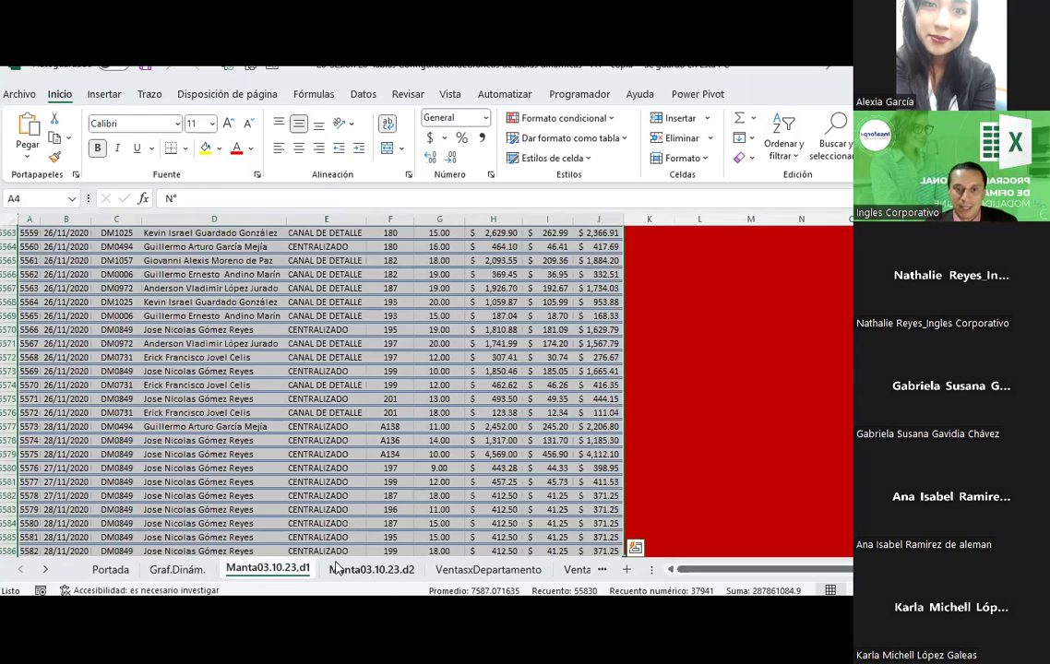
{"action": "left_click", "coordinate": [337, 571]}
{"action": "left_click", "coordinate": [442, 572]}
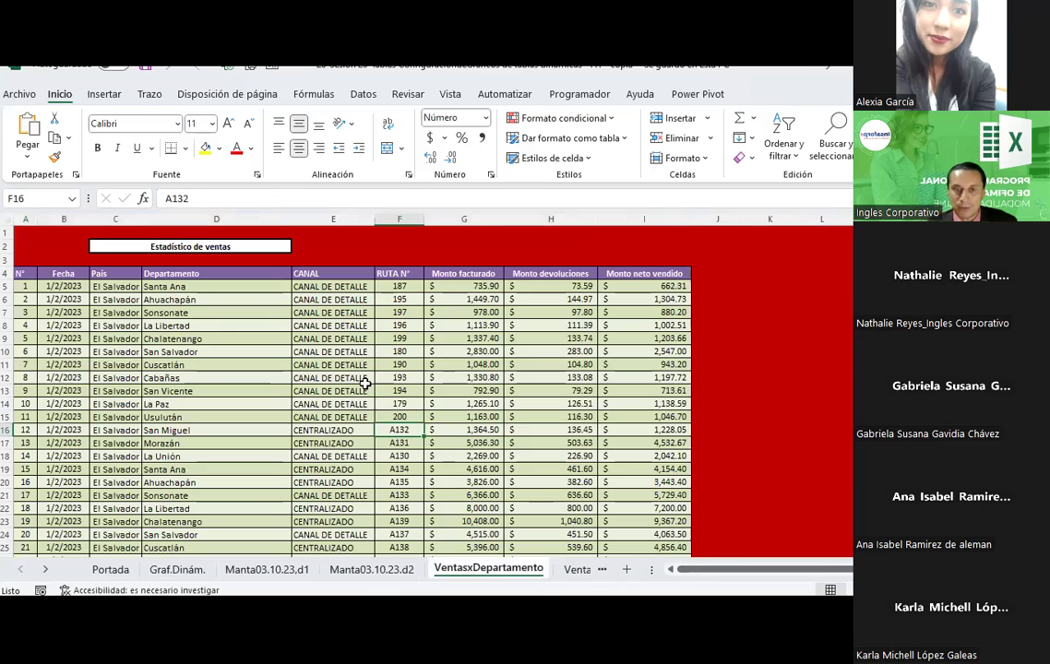
Return to the table's top-left and select the El Salvador and Santa Ana entries.
{"action": "left_click", "coordinate": [366, 389]}
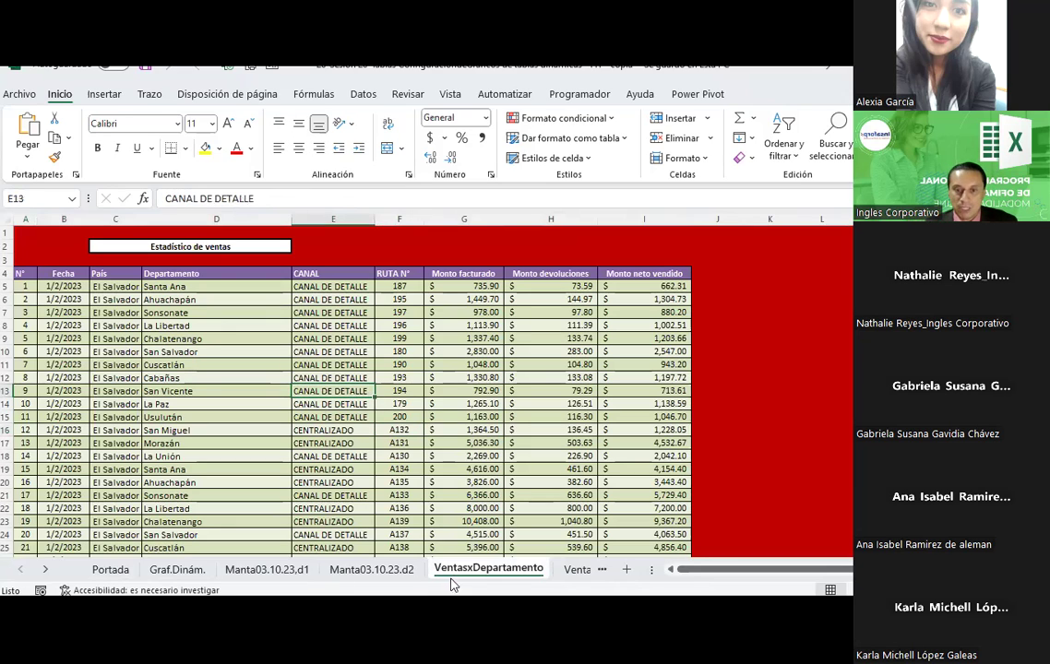
{"action": "left_click", "coordinate": [400, 378]}
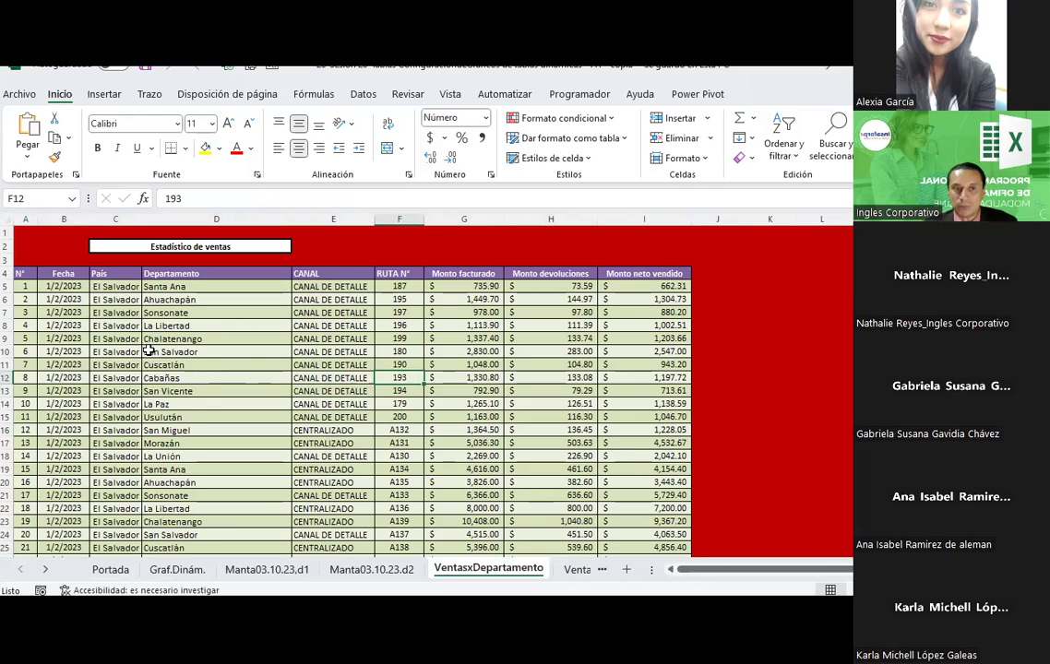
{"action": "scroll", "coordinate": [147, 351], "scroll_direction": "up", "scroll_amount": 4}
{"action": "scroll", "coordinate": [385, 435], "scroll_direction": "up", "scroll_amount": 2}
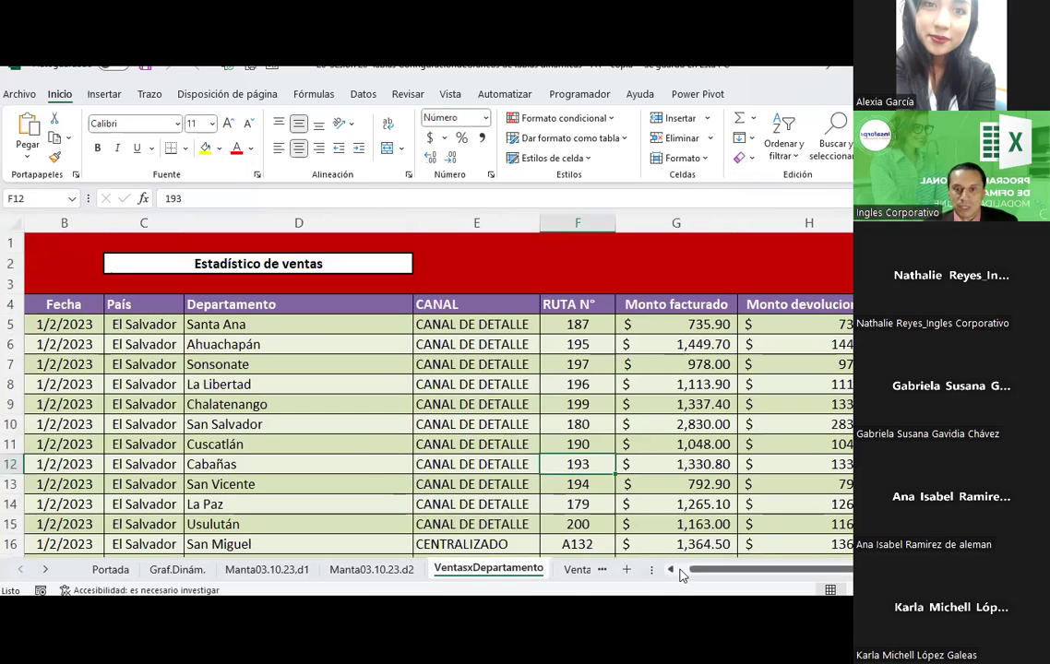
{"action": "scroll", "coordinate": [685, 572], "scroll_direction": "left", "scroll_amount": 1}
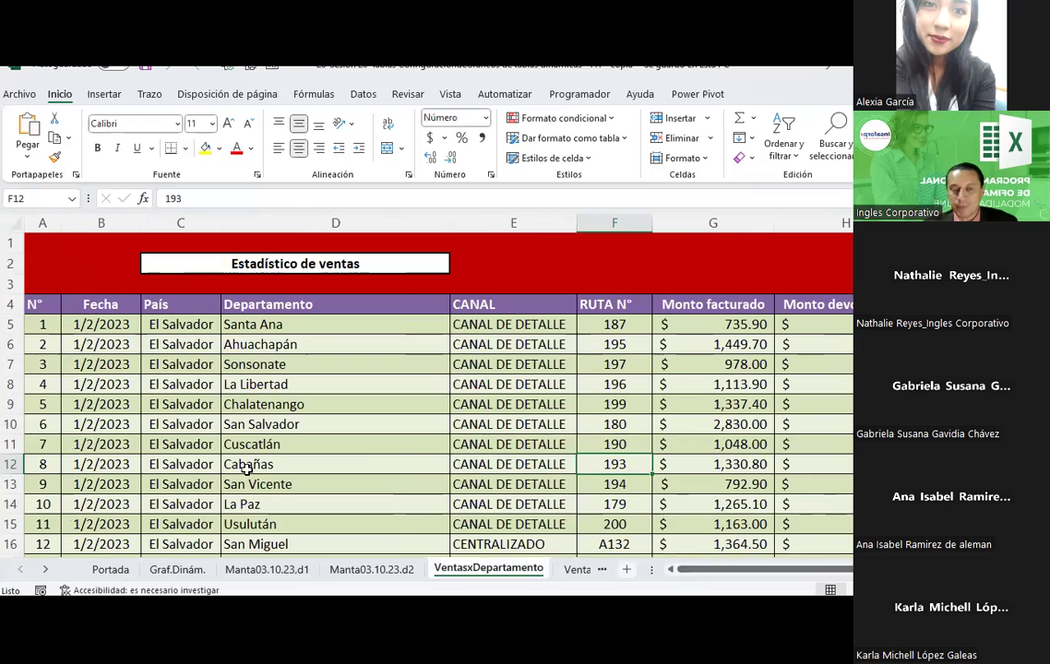
{"action": "left_click", "coordinate": [166, 324]}
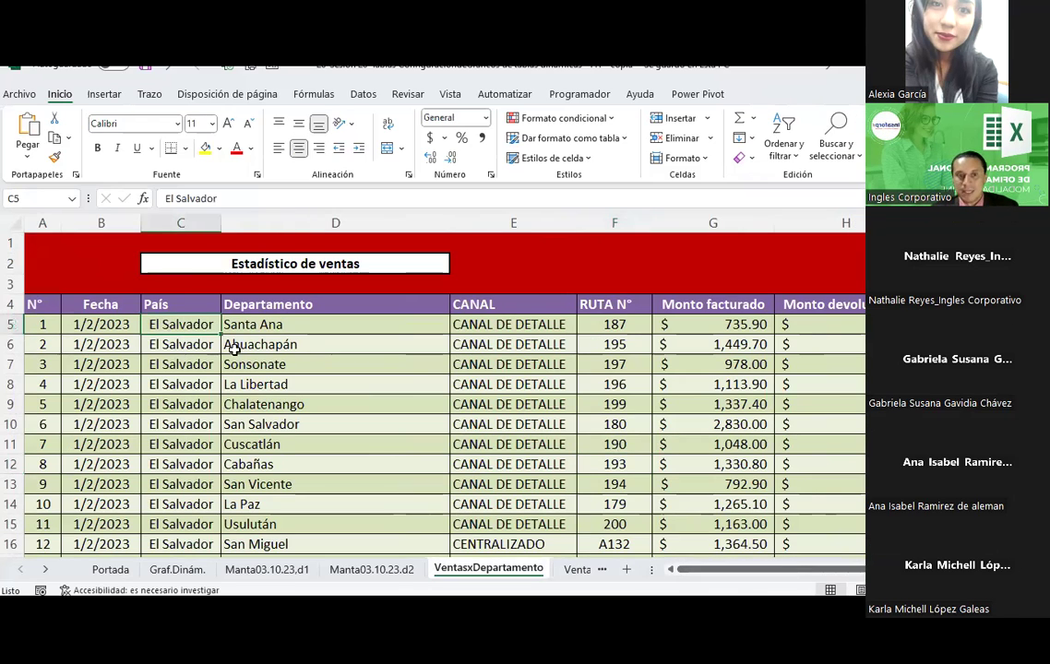
{"action": "left_click", "coordinate": [264, 328]}
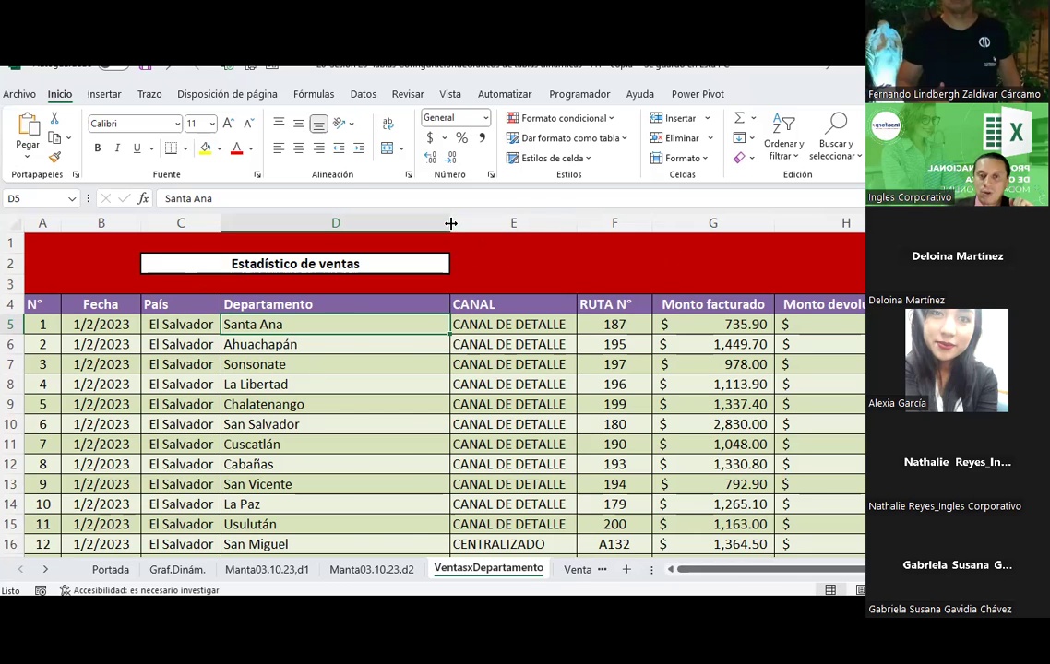
AutoFit column D to the department names, then browse the records past row 51.
{"action": "double_click", "coordinate": [451, 223]}
{"action": "left_click", "coordinate": [352, 403]}
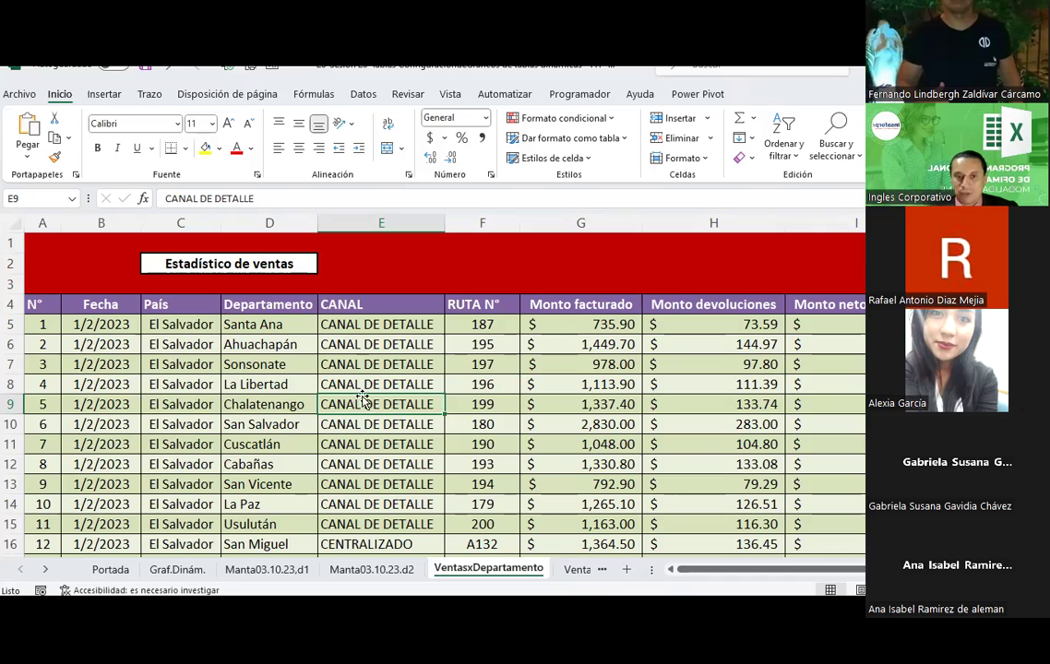
{"action": "left_click", "coordinate": [191, 324]}
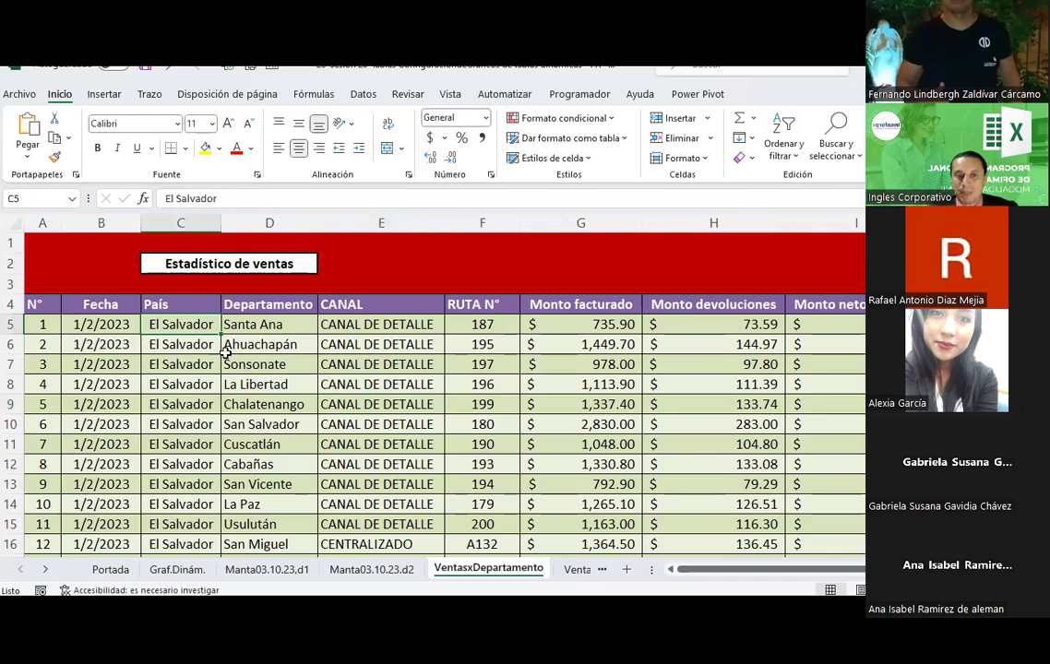
{"action": "left_click", "coordinate": [249, 344]}
{"action": "scroll", "coordinate": [289, 425], "scroll_direction": "down", "scroll_amount": 8}
{"action": "left_click", "coordinate": [289, 424]}
{"action": "scroll", "coordinate": [288, 424], "scroll_direction": "down", "scroll_amount": 3}
{"action": "scroll", "coordinate": [289, 424], "scroll_direction": "down", "scroll_amount": 2}
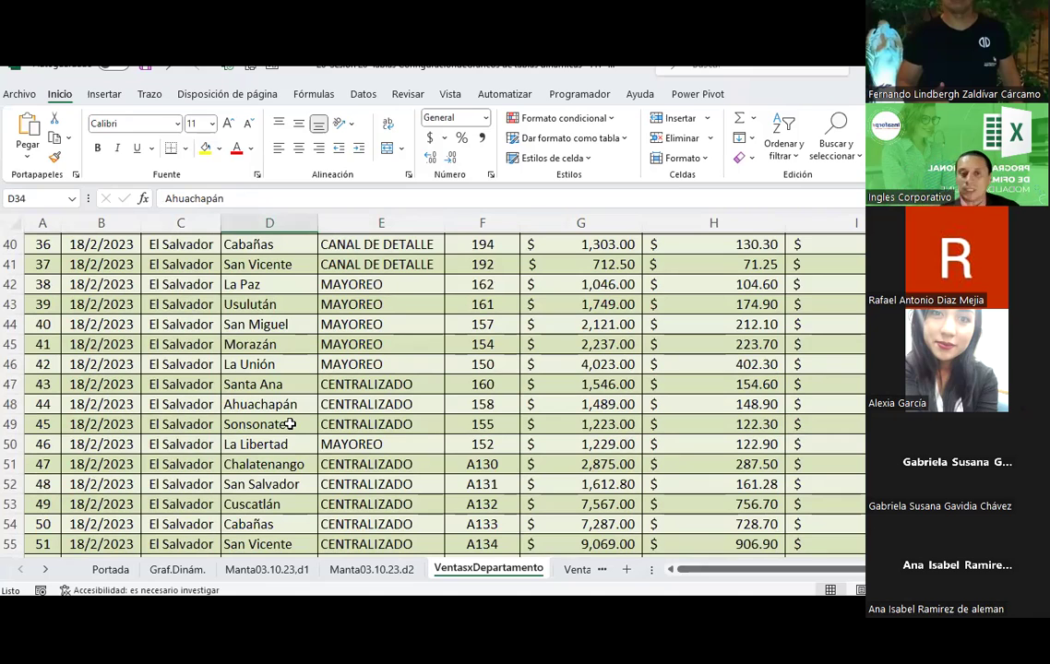
{"action": "scroll", "coordinate": [289, 424], "scroll_direction": "up", "scroll_amount": 2}
{"action": "scroll", "coordinate": [289, 424], "scroll_direction": "up", "scroll_amount": 11}
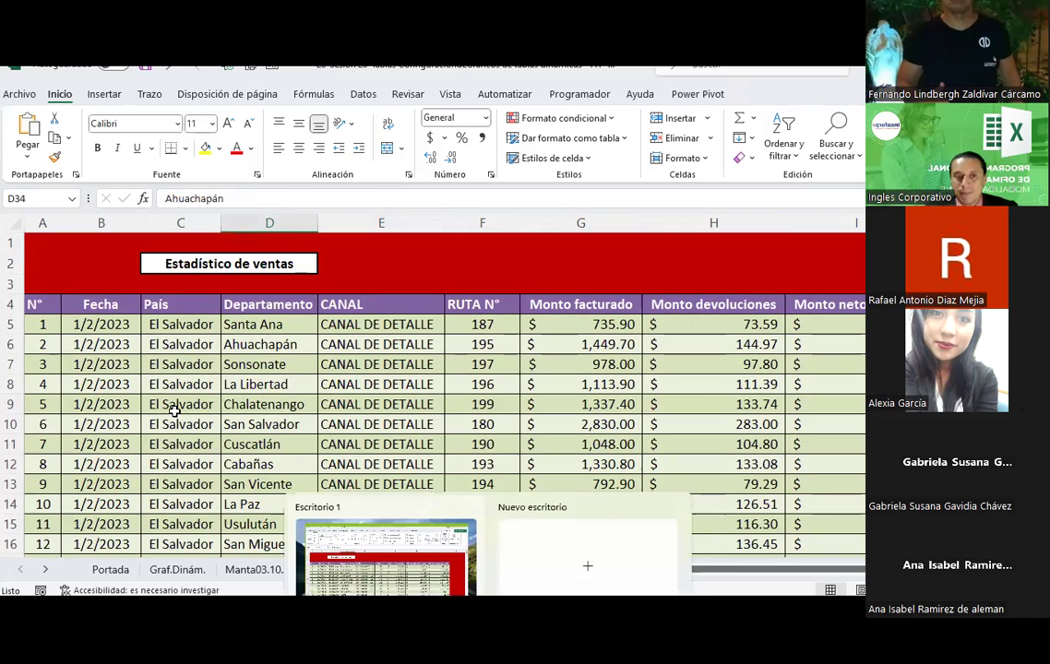
Center column A vertically and give the A4:D4 headers a thick outside border.
{"action": "left_click", "coordinate": [41, 227]}
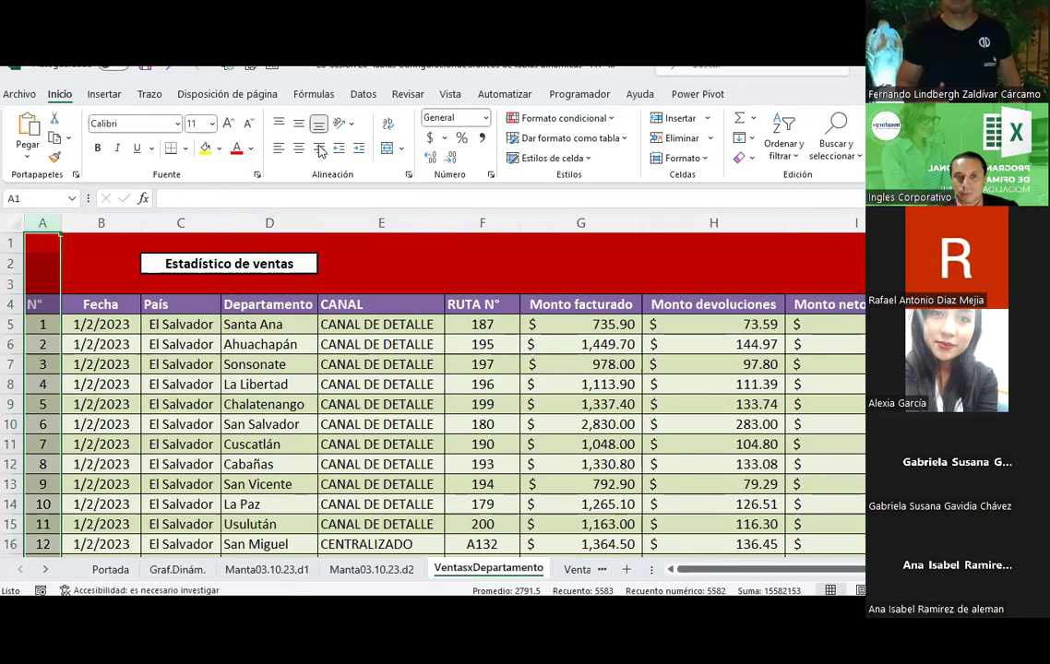
{"action": "left_click", "coordinate": [299, 124]}
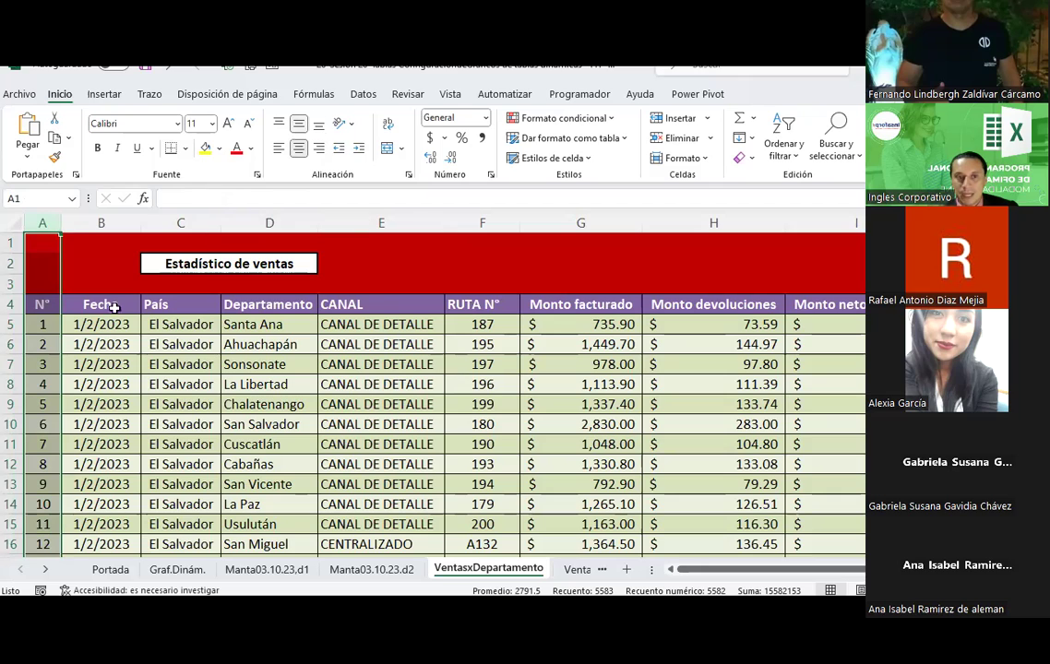
{"action": "left_click_drag", "start_coordinate": [41, 306], "coordinate": [267, 300]}
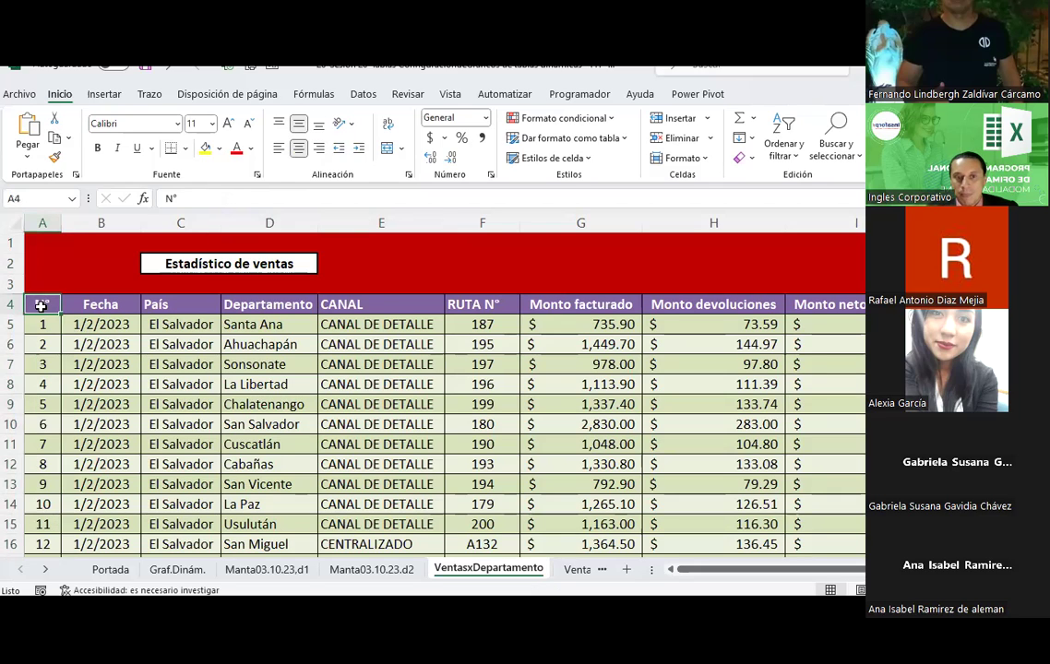
{"action": "left_click", "coordinate": [186, 149]}
{"action": "left_click", "coordinate": [219, 351]}
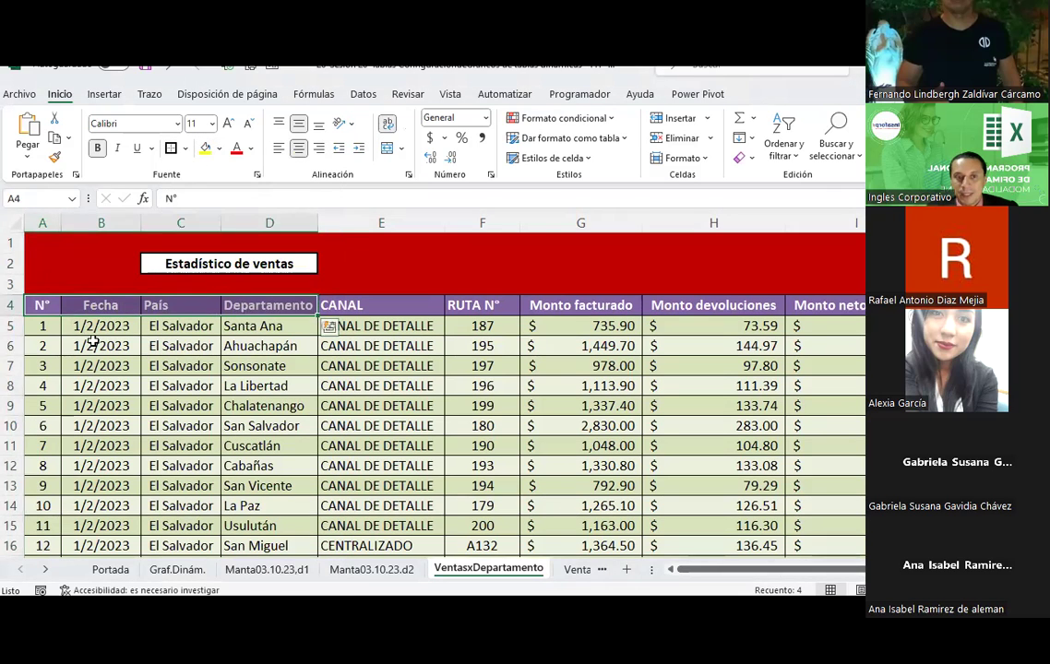
Select cells across the header row and the Monto devoluciones area.
{"action": "left_click", "coordinate": [93, 326]}
{"action": "left_click", "coordinate": [101, 304]}
{"action": "left_click", "coordinate": [181, 304]}
{"action": "left_click", "coordinate": [248, 305]}
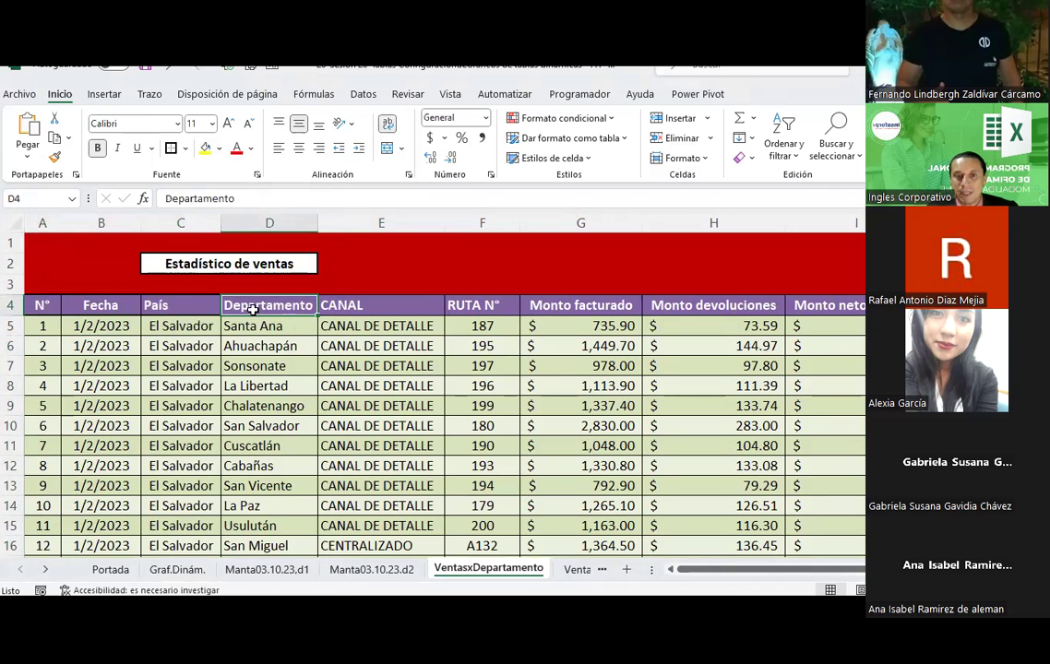
{"action": "left_click", "coordinate": [580, 306]}
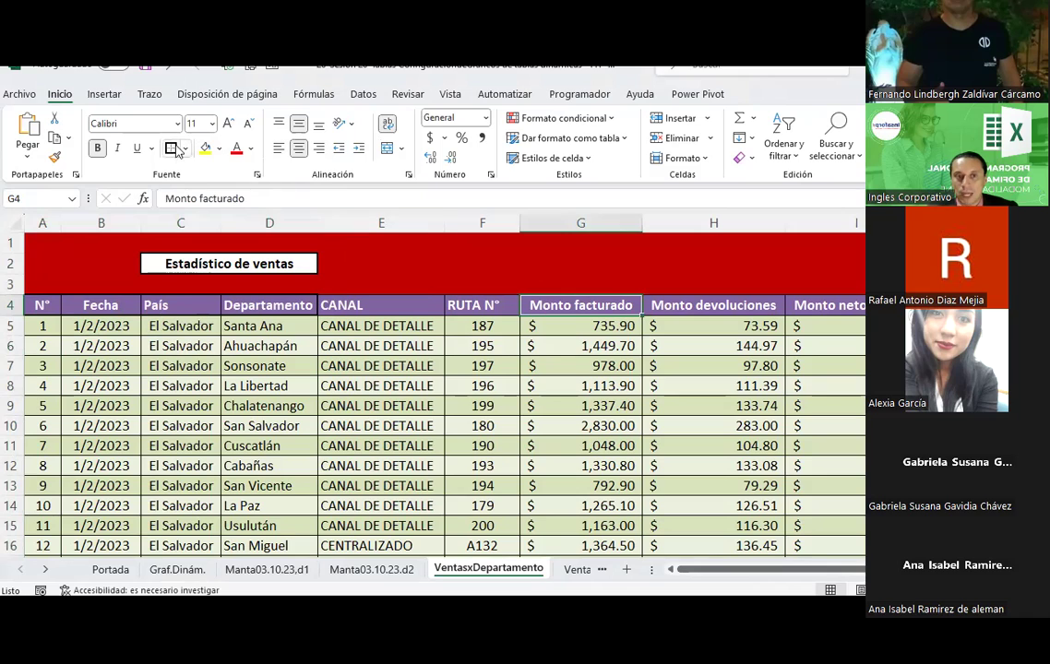
{"action": "left_click", "coordinate": [545, 366]}
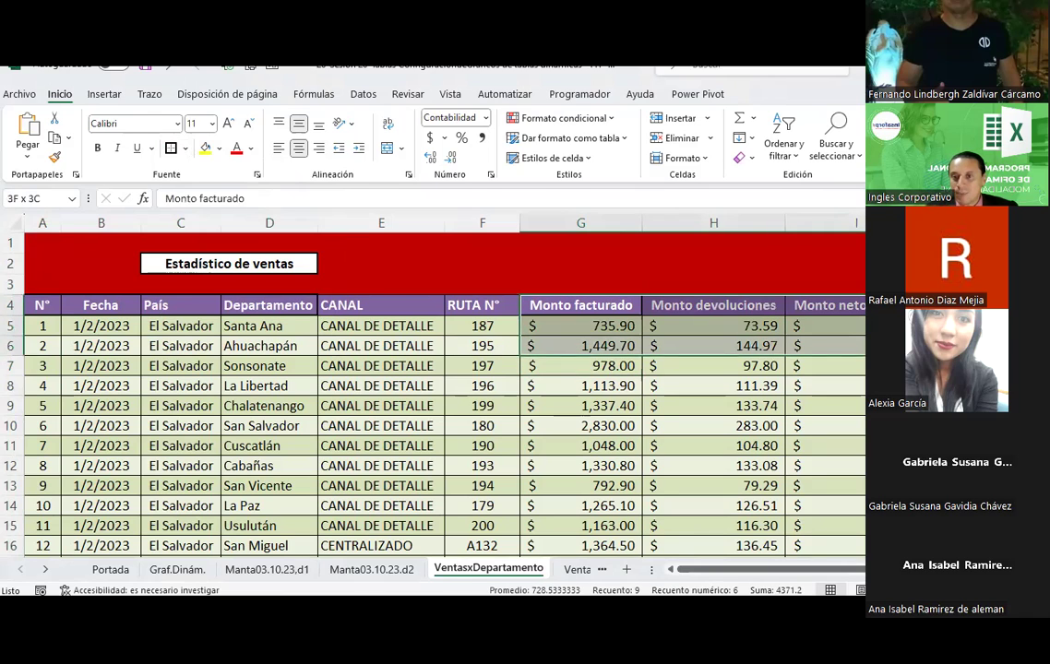
{"action": "left_click_drag", "start_coordinate": [591, 308], "coordinate": [709, 367]}
{"action": "left_click", "coordinate": [709, 379]}
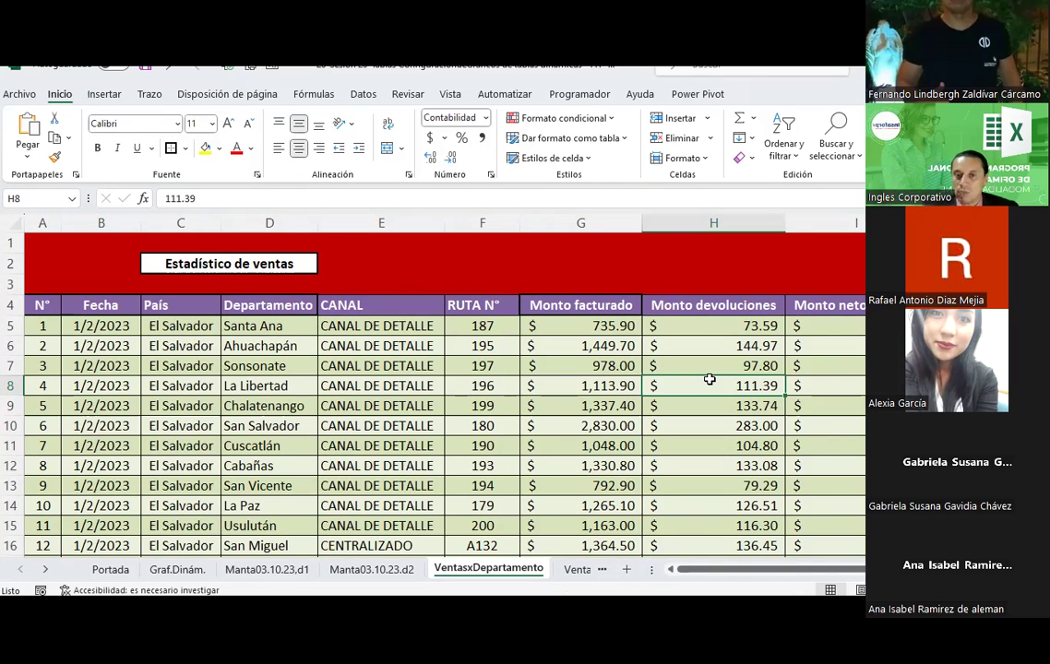
Cancel a Move or Copy of VentasxDepartamento and go to VentasxDep.Consolidado.
{"action": "right_click", "coordinate": [514, 567]}
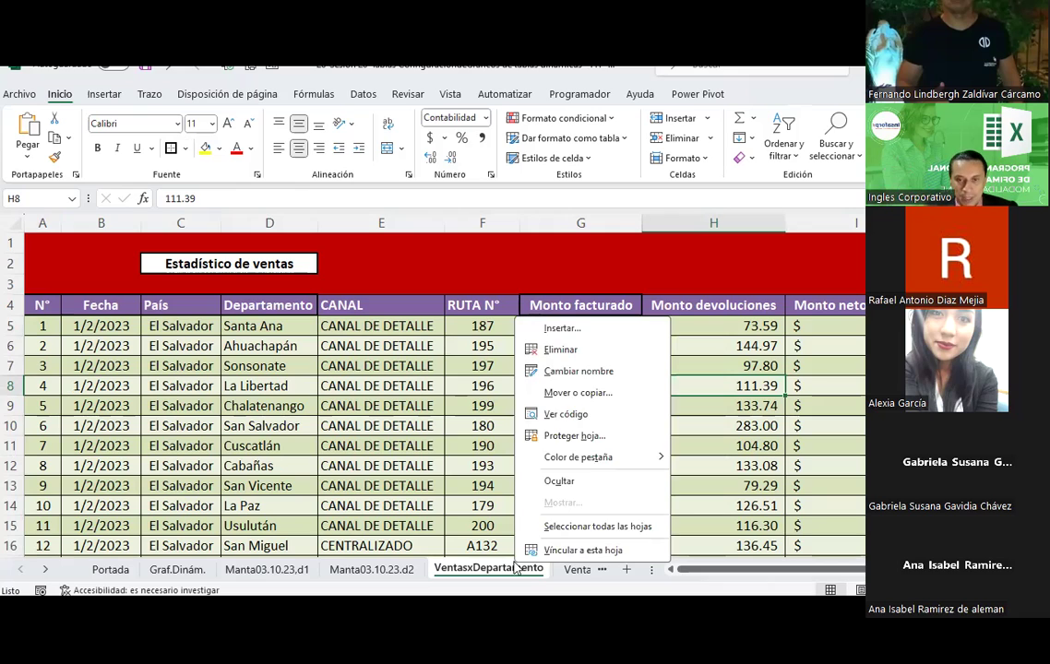
{"action": "left_click", "coordinate": [576, 392]}
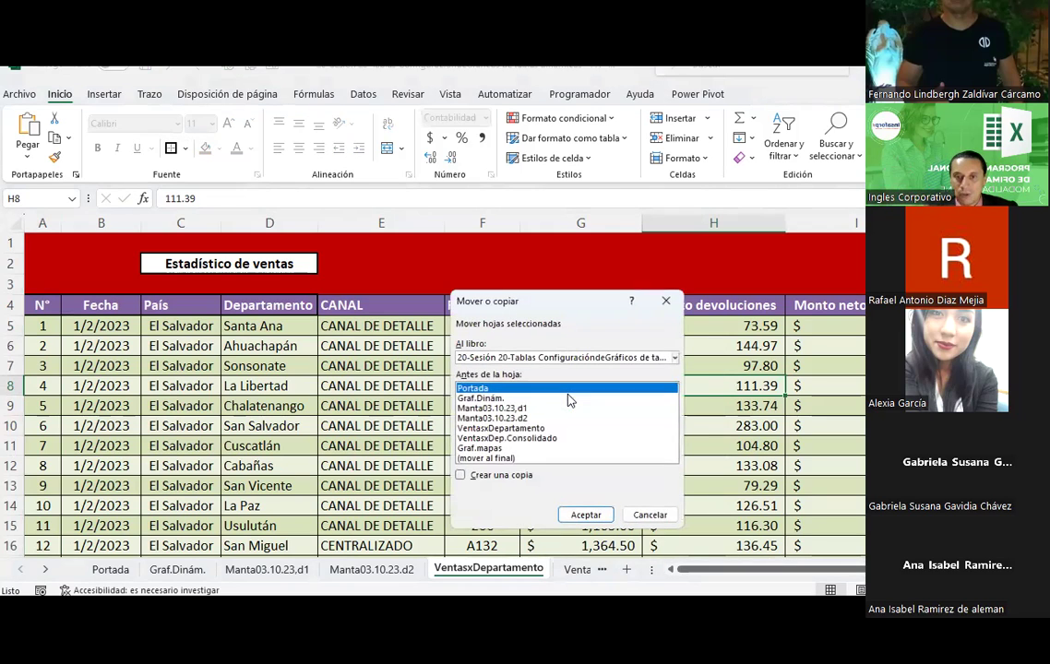
{"action": "left_click", "coordinate": [526, 439]}
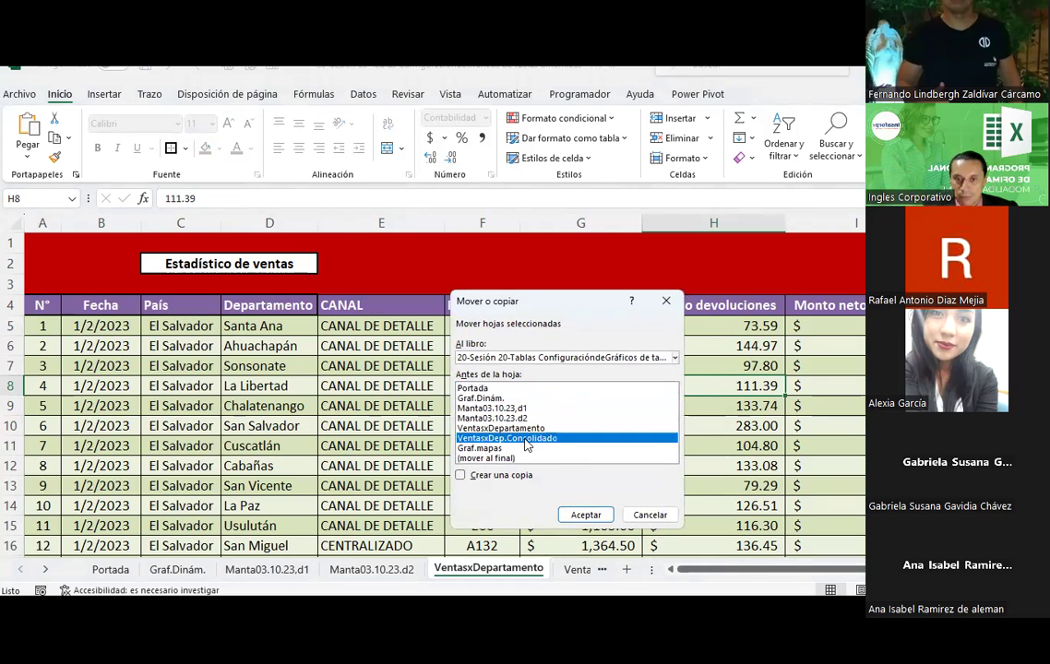
{"action": "left_click", "coordinate": [500, 476]}
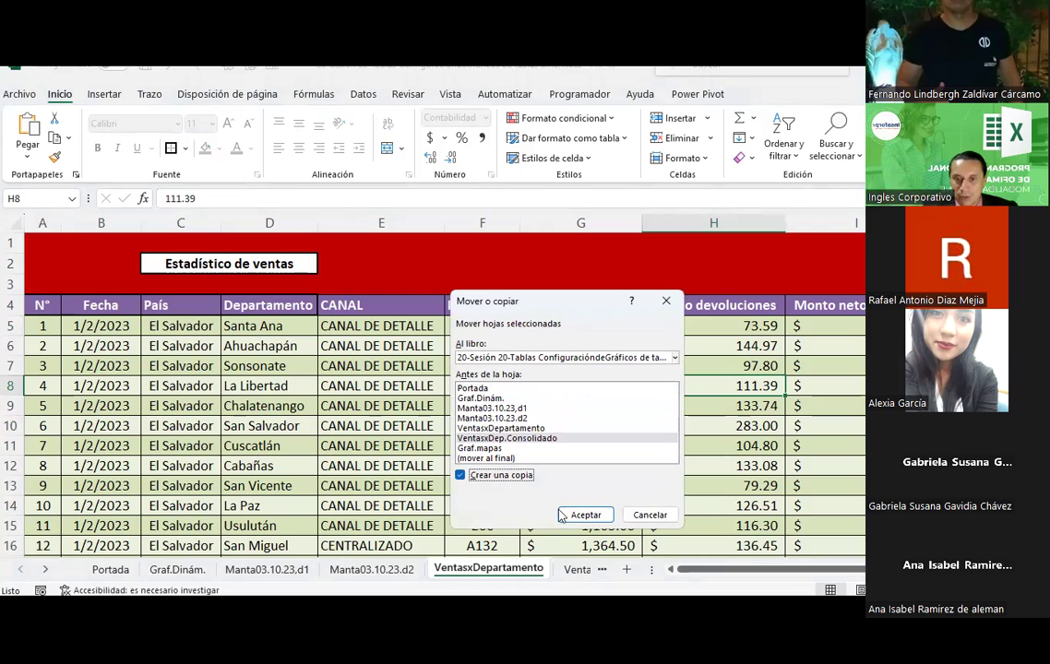
{"action": "left_click", "coordinate": [520, 429]}
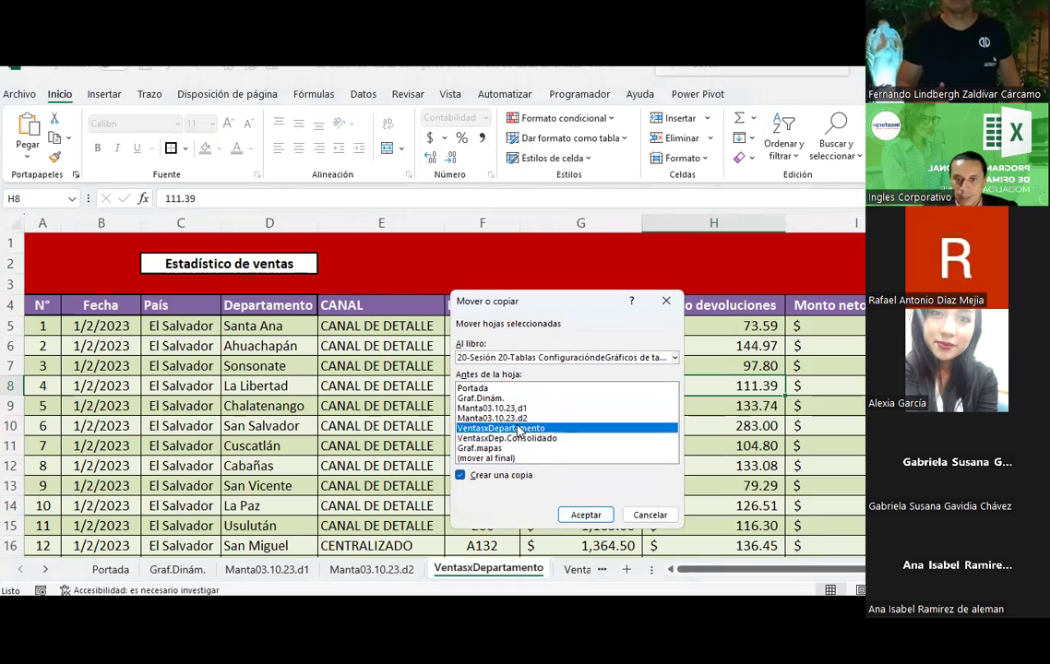
{"action": "left_click", "coordinate": [648, 515]}
{"action": "left_click", "coordinate": [578, 571]}
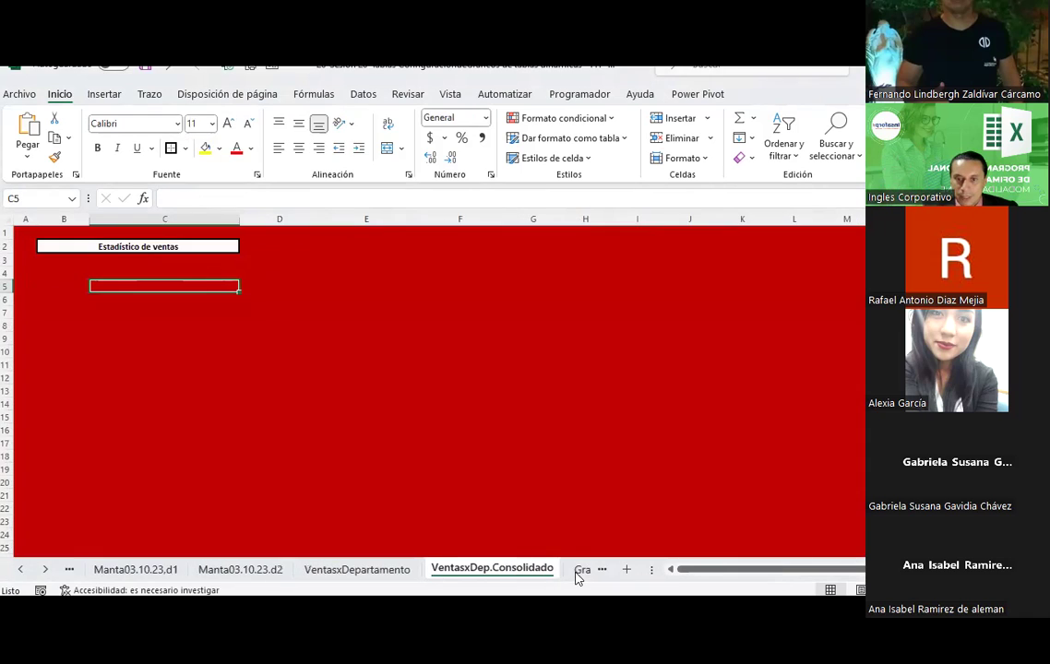
Copy the table headers and first rows from VentasxDepartamento into VentasxDep.Consolidado at B5.
{"action": "left_click", "coordinate": [405, 570]}
{"action": "left_click", "coordinate": [40, 305]}
{"action": "mouse_move", "coordinate": [92, 340]}
{"action": "left_mouse_down"}
{"action": "mouse_move", "coordinate": [357, 566]}
{"action": "mouse_move", "coordinate": [863, 507]}
{"action": "left_mouse_up"}
{"action": "key", "text": "ctrl+c"}
{"action": "left_click", "coordinate": [443, 570]}
{"action": "left_click", "coordinate": [58, 288]}
{"action": "key", "text": "ctrl+v"}
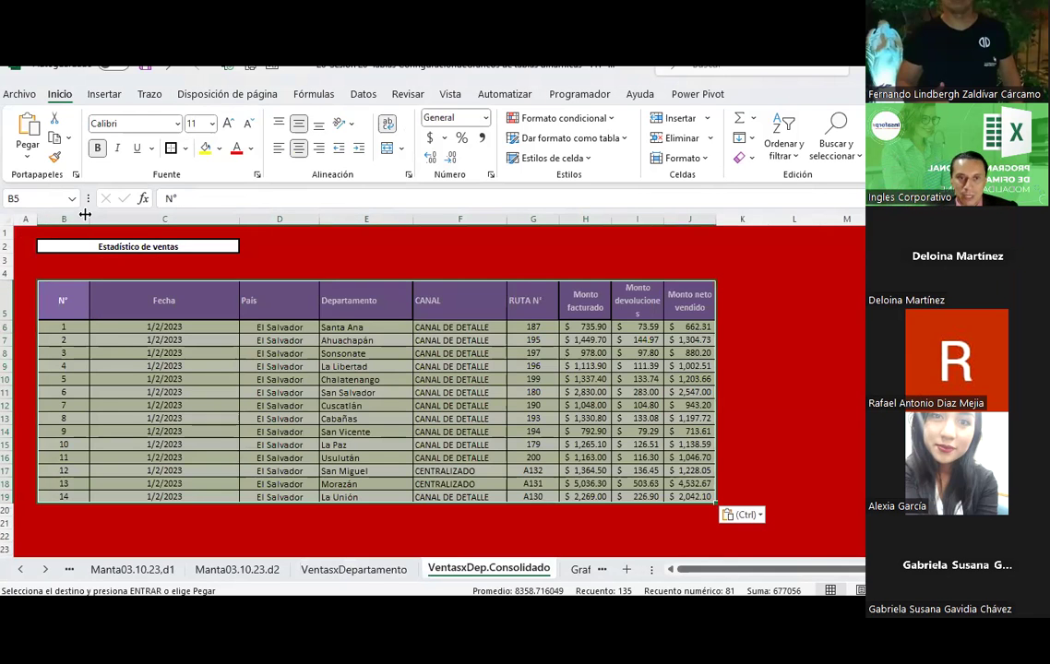
AutoFit the N°, Fecha and País columns of the pasted table.
{"action": "double_click", "coordinate": [86, 215]}
{"action": "double_click", "coordinate": [197, 213]}
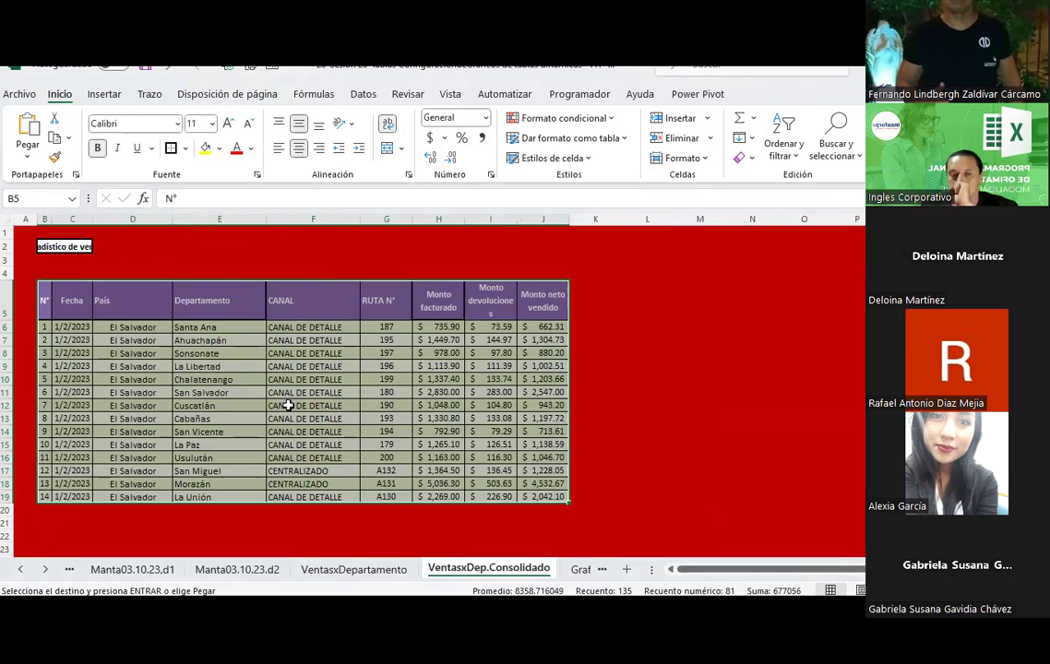
{"action": "double_click", "coordinate": [175, 218]}
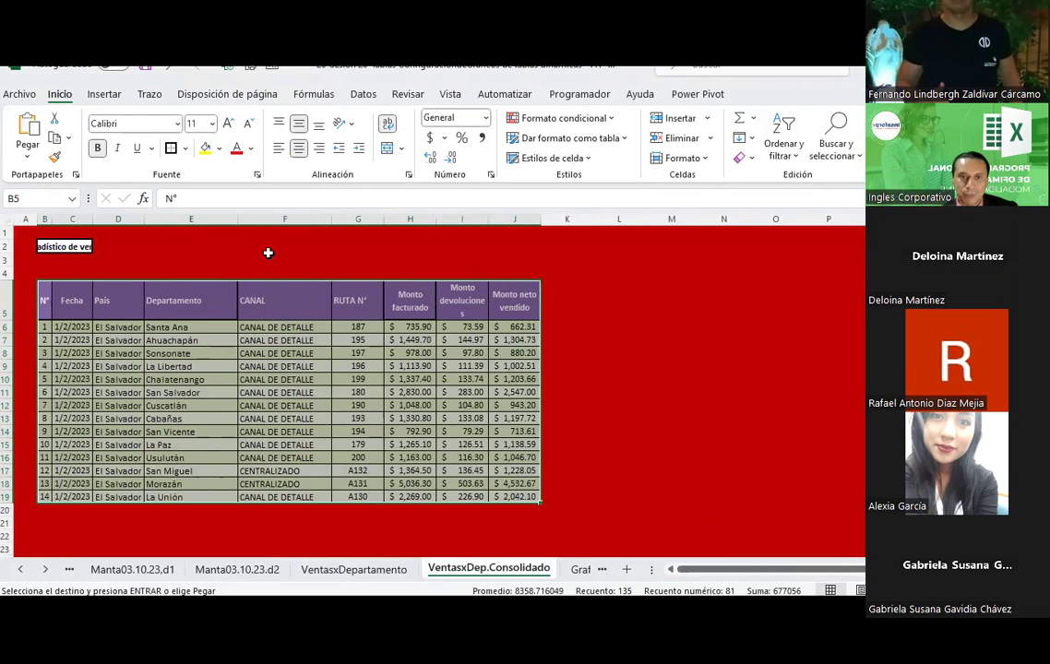
{"action": "left_click_drag", "start_coordinate": [284, 218], "coordinate": [347, 223]}
Delete the CANAL, RUTA N°, Monto devoluciones and Monto neto vendido columns.
{"action": "right_click", "coordinate": [344, 260]}
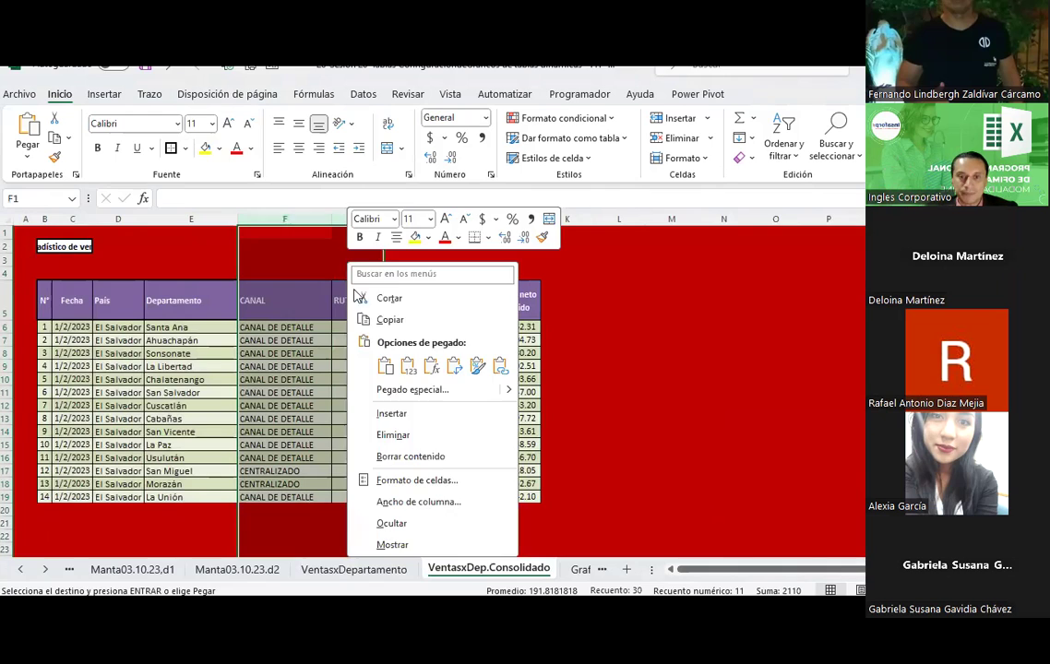
{"action": "left_click", "coordinate": [397, 434]}
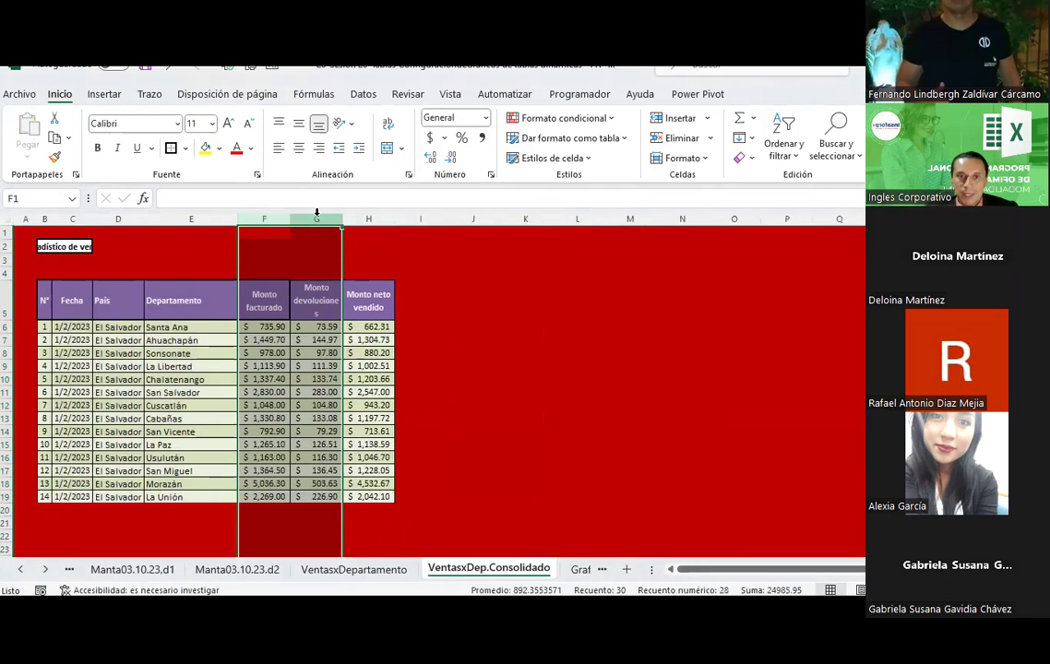
{"action": "left_click_drag", "start_coordinate": [317, 218], "coordinate": [368, 219]}
{"action": "right_click", "coordinate": [323, 268]}
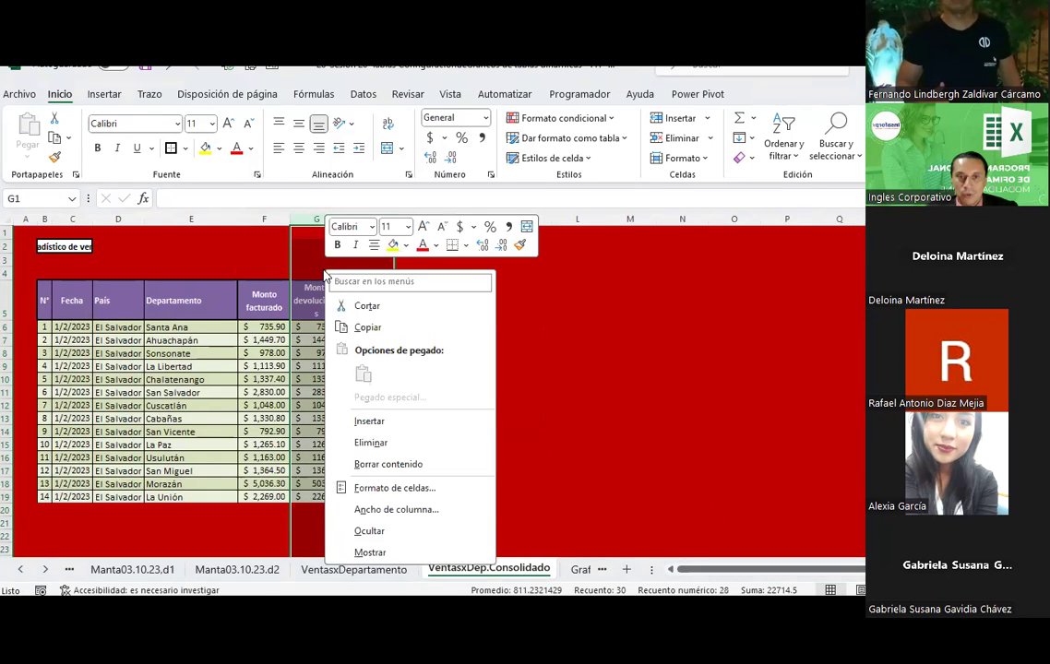
{"action": "left_click", "coordinate": [371, 442]}
{"action": "left_click", "coordinate": [247, 364]}
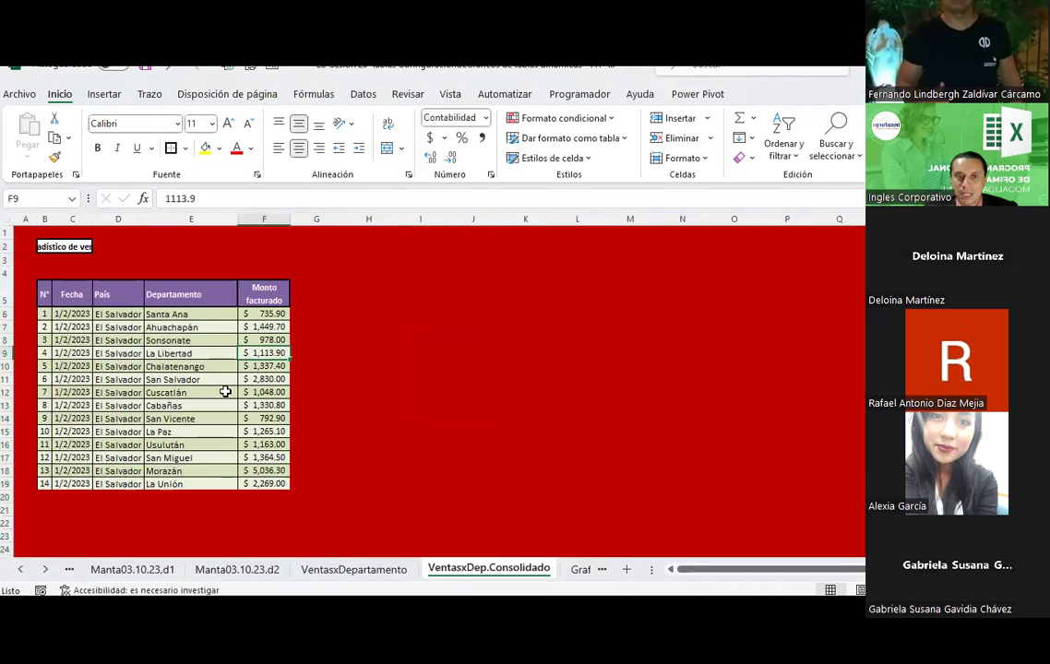
Widen column C, then undo the widening and the column deletions.
{"action": "scroll", "coordinate": [226, 394], "scroll_direction": "up", "scroll_amount": 2}
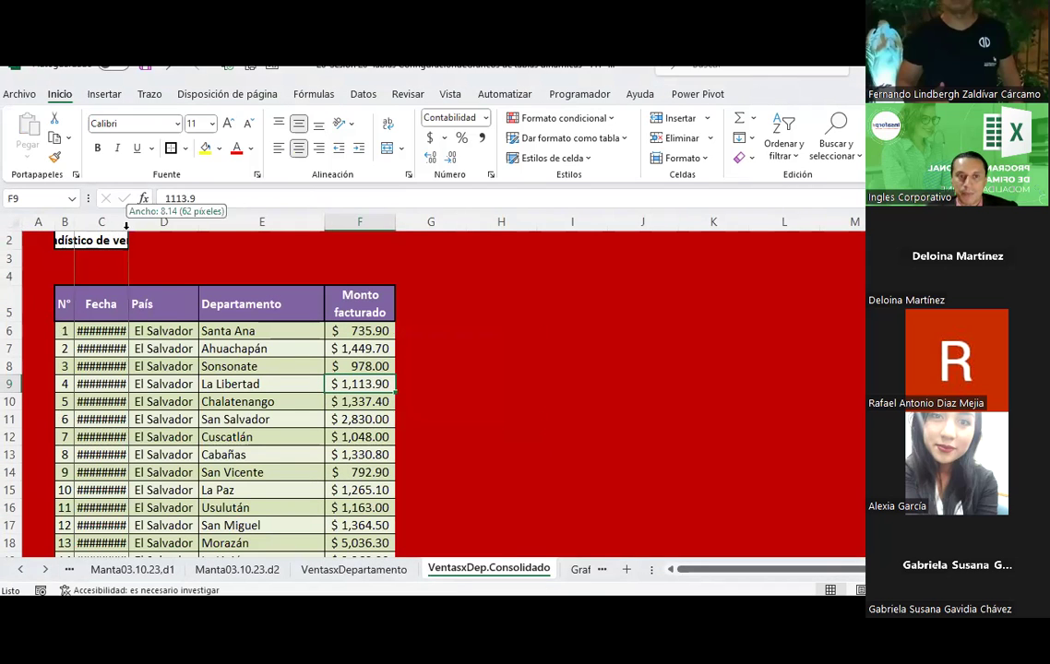
{"action": "left_click_drag", "start_coordinate": [121, 229], "coordinate": [126, 229]}
{"action": "key", "text": "ctrl+z"}
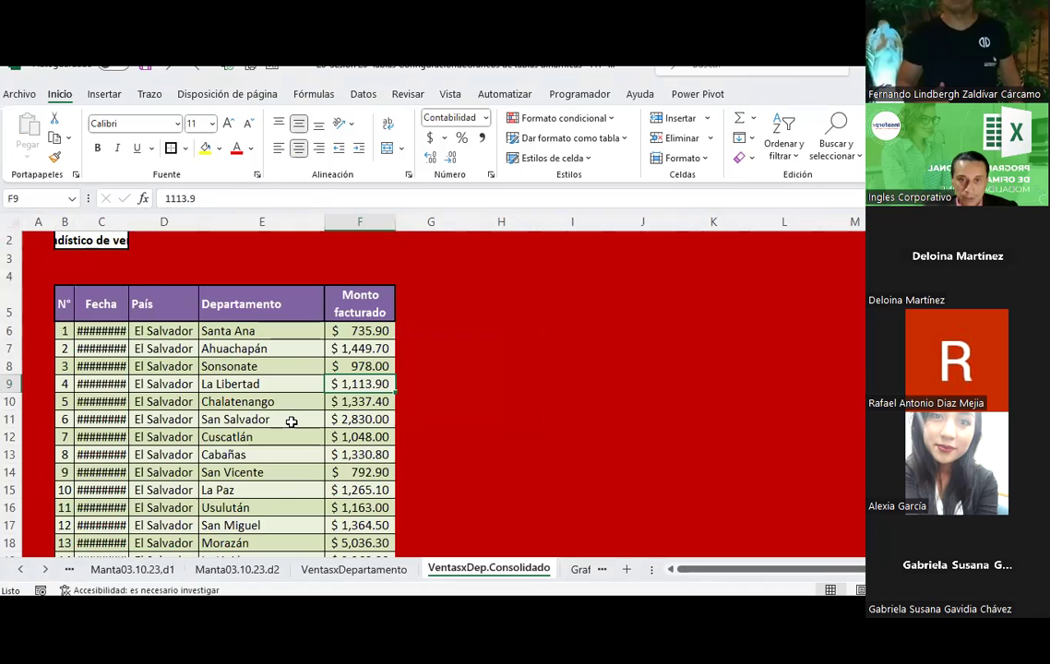
{"action": "key", "text": "ctrl+z"}
{"action": "scroll", "coordinate": [293, 423], "scroll_direction": "down", "scroll_amount": 2}
{"action": "key", "text": "ctrl+z"}
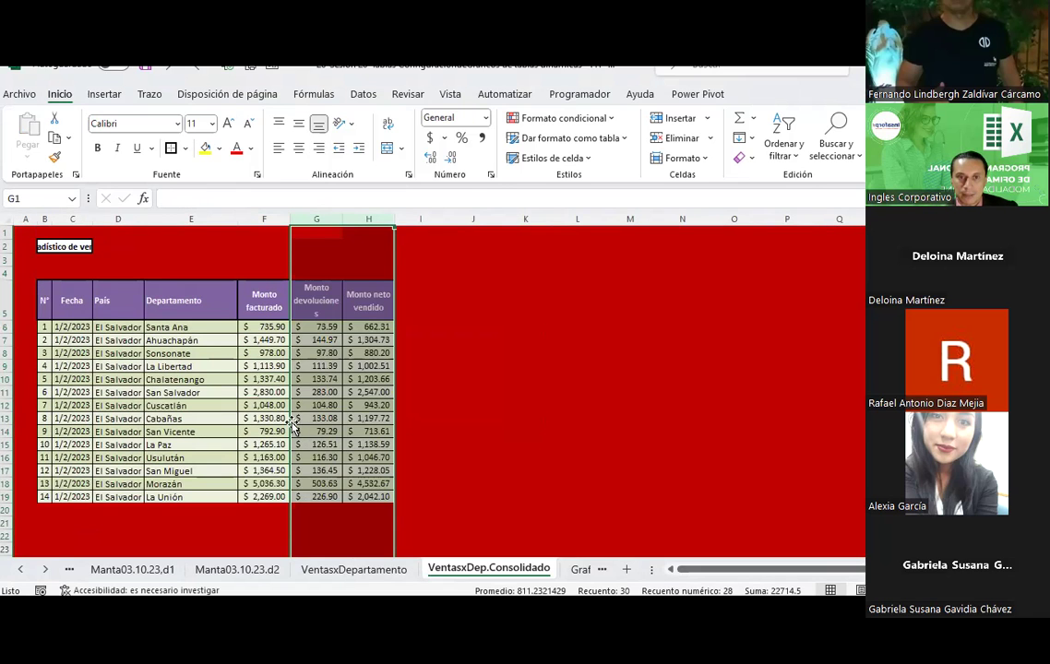
{"action": "scroll", "coordinate": [108, 357], "scroll_direction": "up", "scroll_amount": 3}
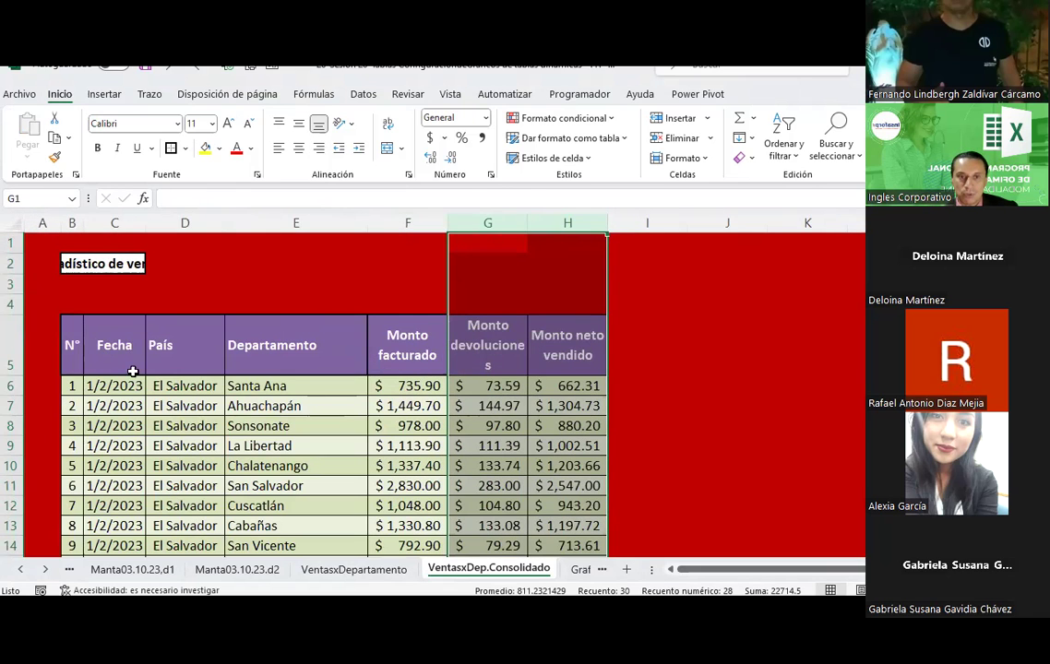
{"action": "scroll", "coordinate": [360, 382], "scroll_direction": "down", "scroll_amount": 1}
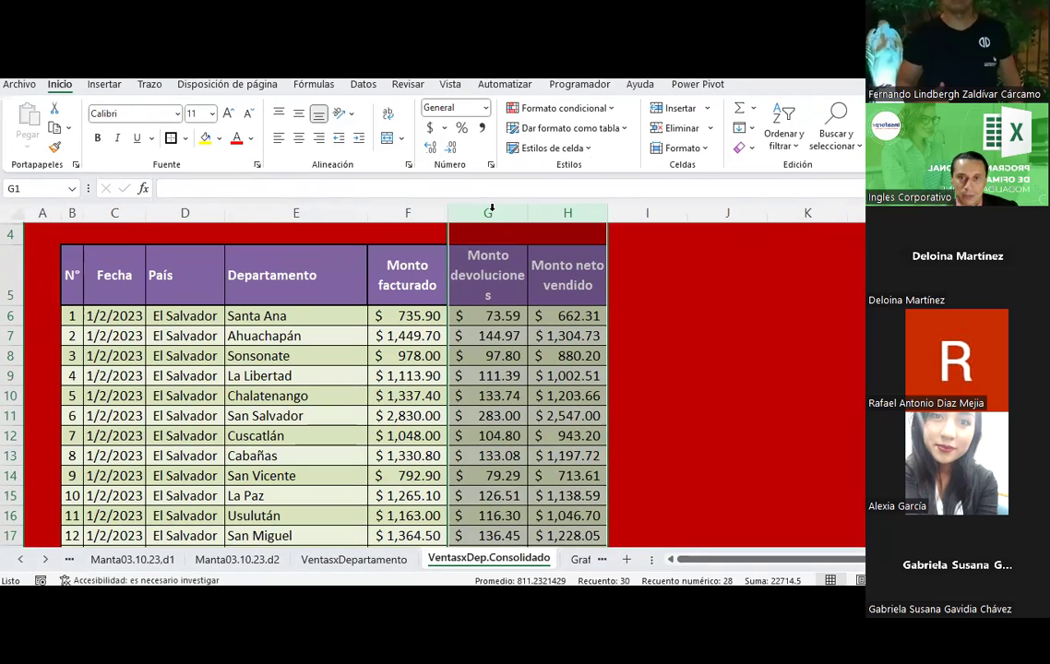
{"action": "scroll", "coordinate": [517, 212], "scroll_direction": "up", "scroll_amount": 1}
Delete the returns and net-sold columns again and retitle the amount header 'Monto total facturado'.
{"action": "right_click", "coordinate": [538, 281]}
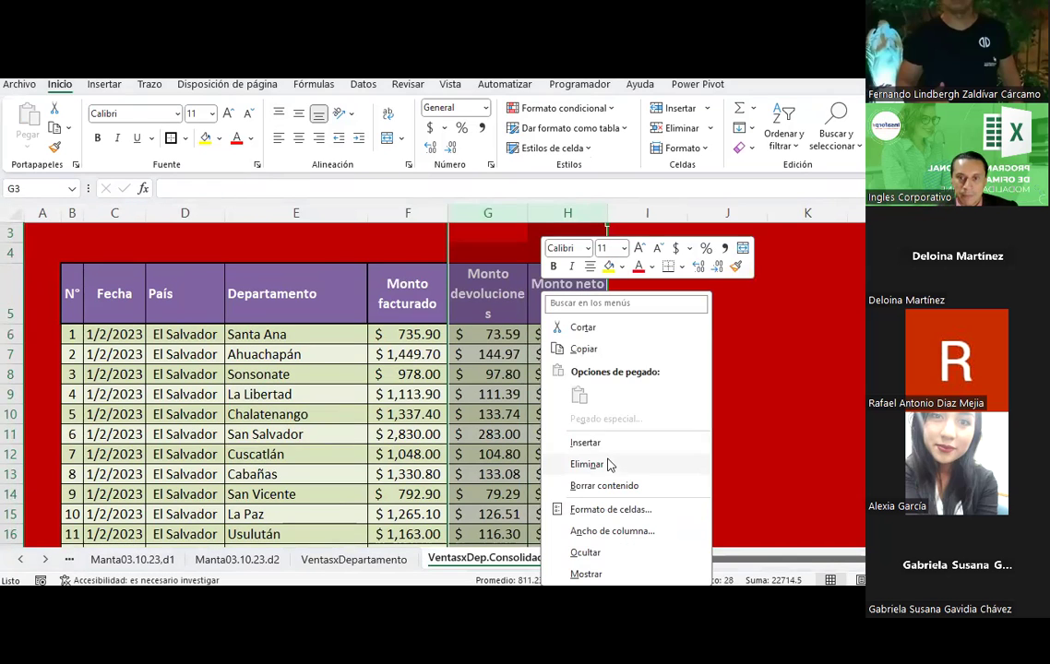
{"action": "left_click", "coordinate": [609, 464]}
{"action": "left_click", "coordinate": [377, 281]}
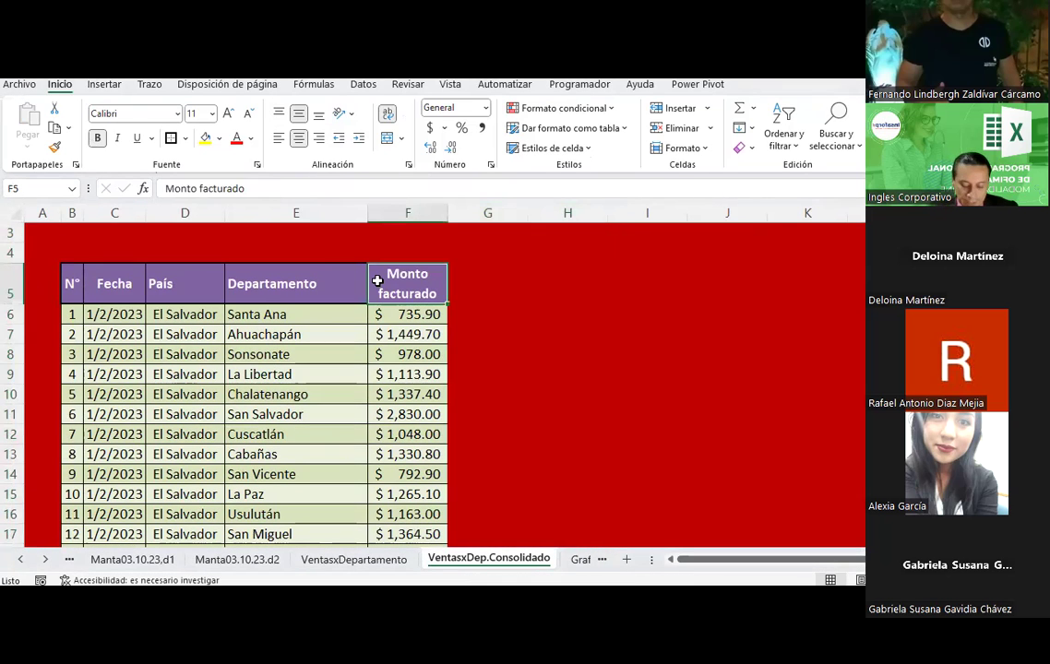
{"action": "type", "text": "Monto"}
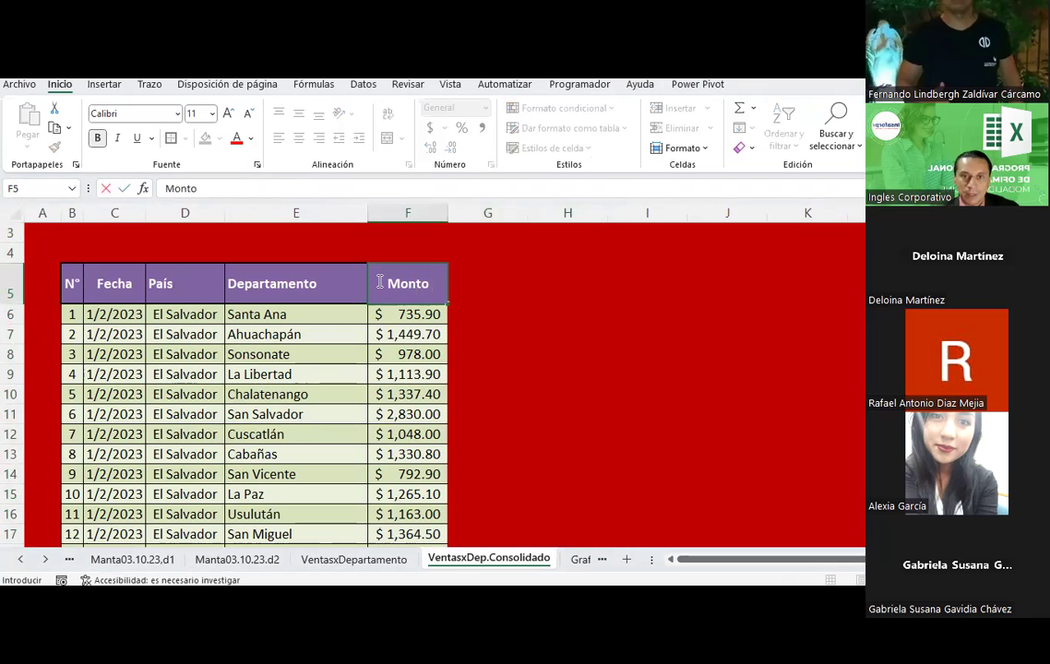
{"action": "type", "text": " total"}
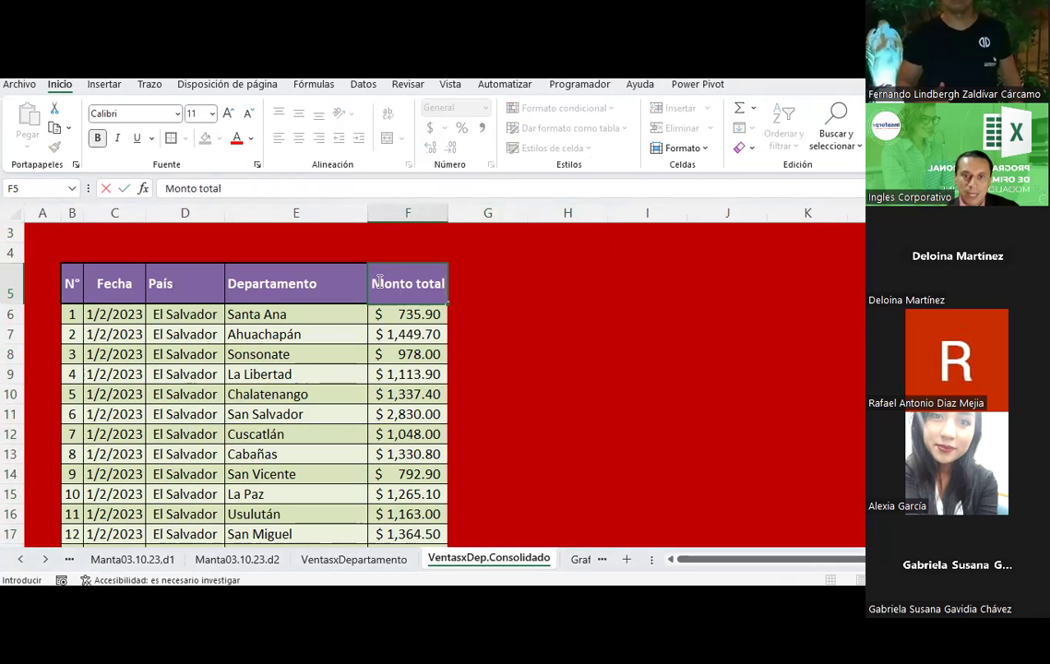
{"action": "type", "text": " facturado"}
Commit the new header, clear the amounts in F6:F19, and delete the Fecha column.
{"action": "key", "text": "Return"}
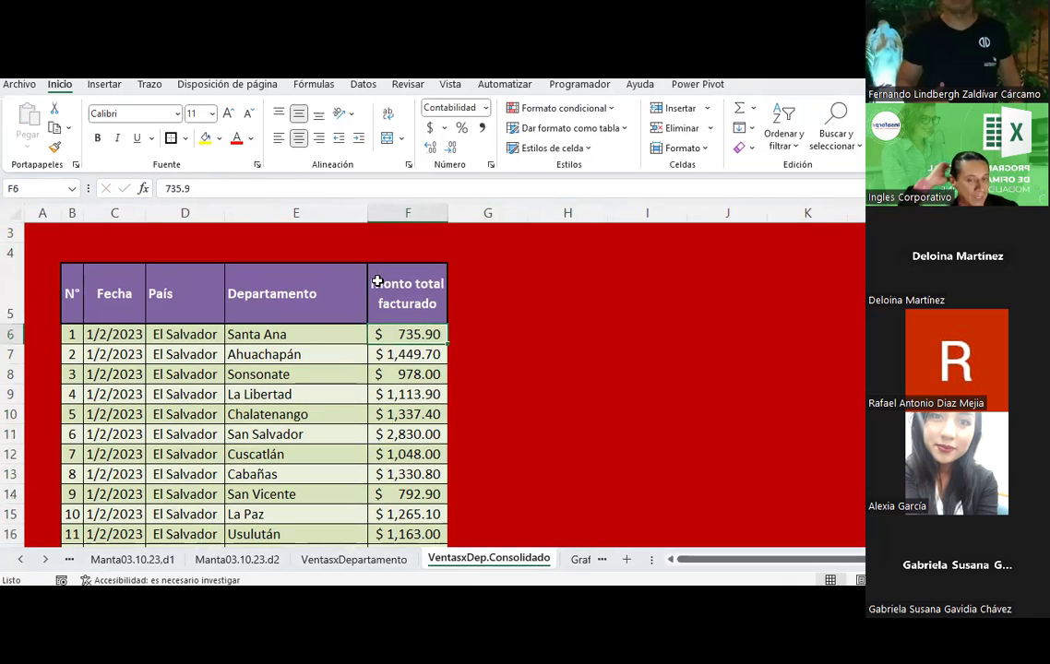
{"action": "left_click_drag", "start_coordinate": [407, 335], "coordinate": [448, 542]}
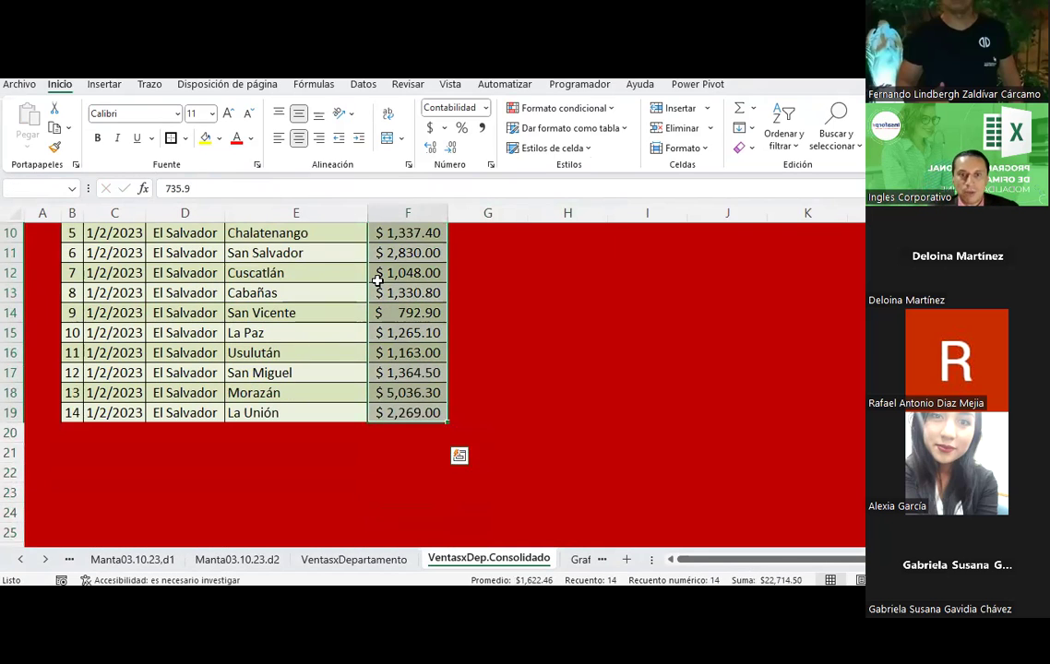
{"action": "key", "text": "Delete"}
{"action": "scroll", "coordinate": [378, 281], "scroll_direction": "up", "scroll_amount": 3}
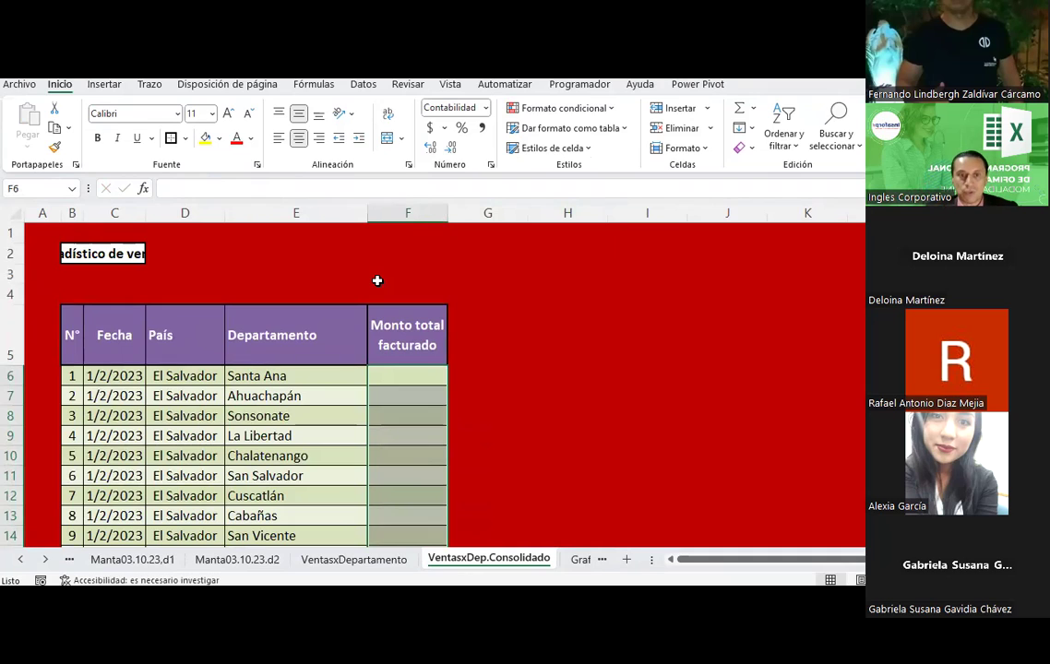
{"action": "left_click", "coordinate": [417, 379]}
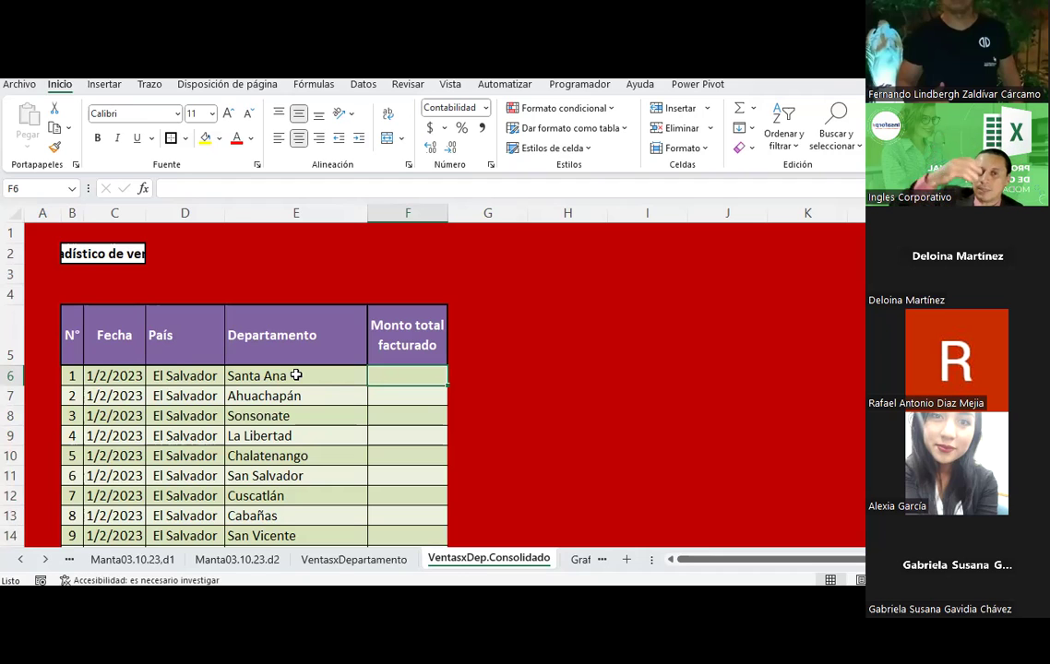
{"action": "left_click", "coordinate": [129, 213]}
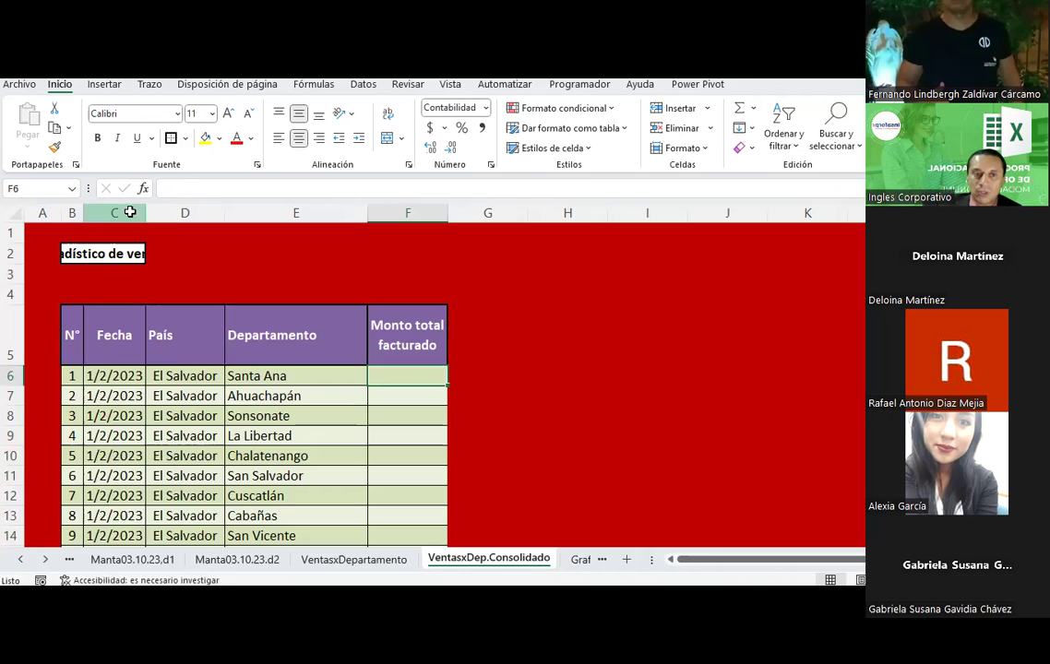
{"action": "right_click", "coordinate": [129, 213]}
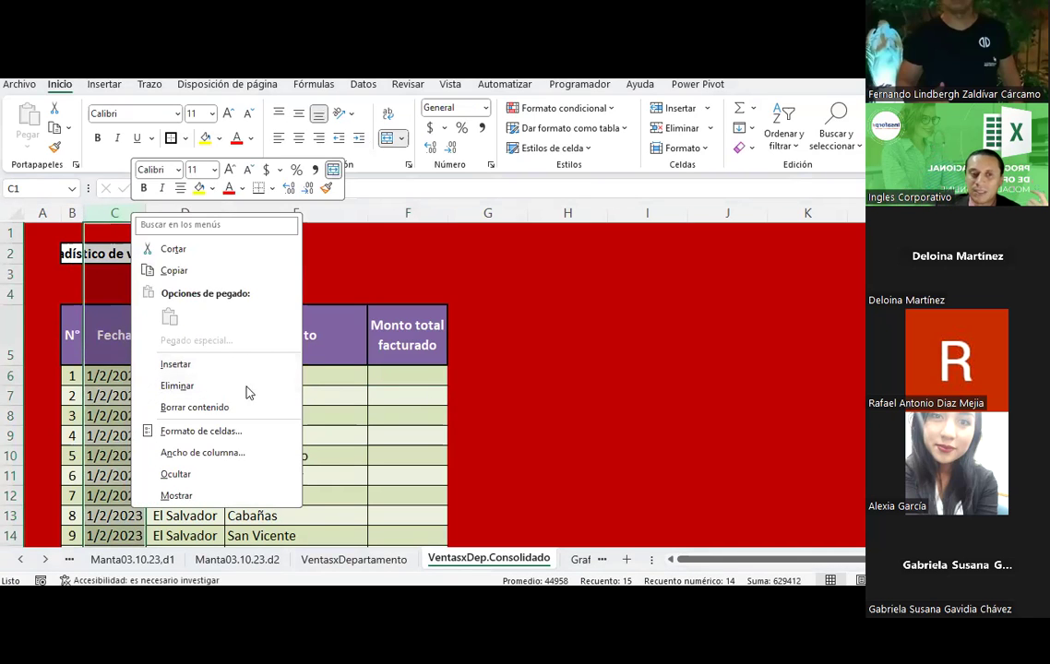
{"action": "left_click", "coordinate": [248, 387]}
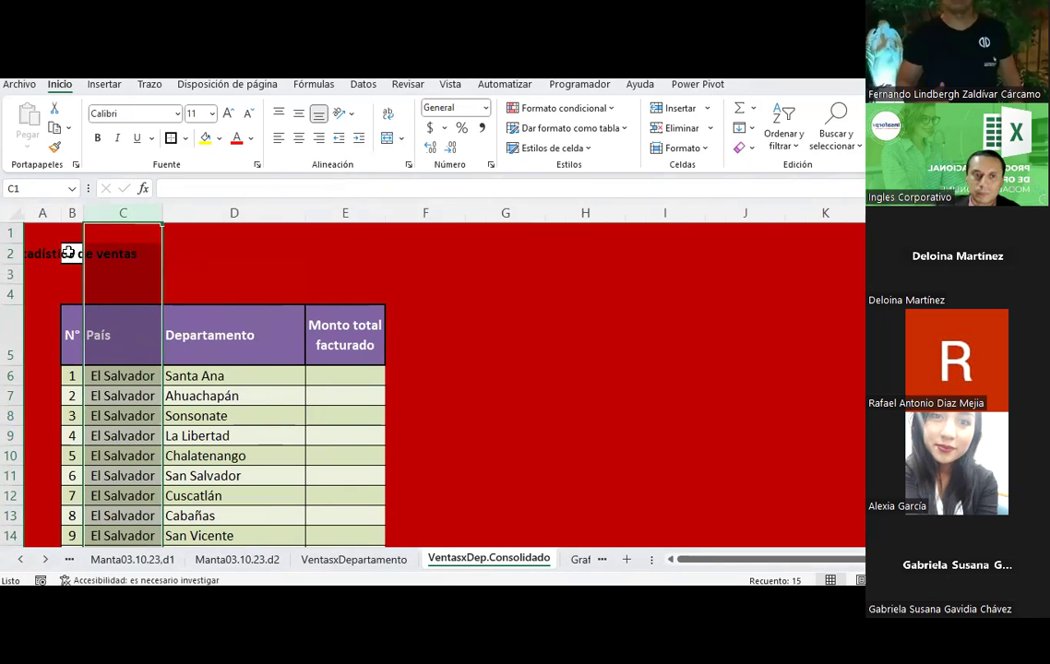
Give the Estadístico de ventas title in B2:D2 a white fill, left alignment and box border.
{"action": "left_click_drag", "start_coordinate": [68, 252], "coordinate": [242, 256]}
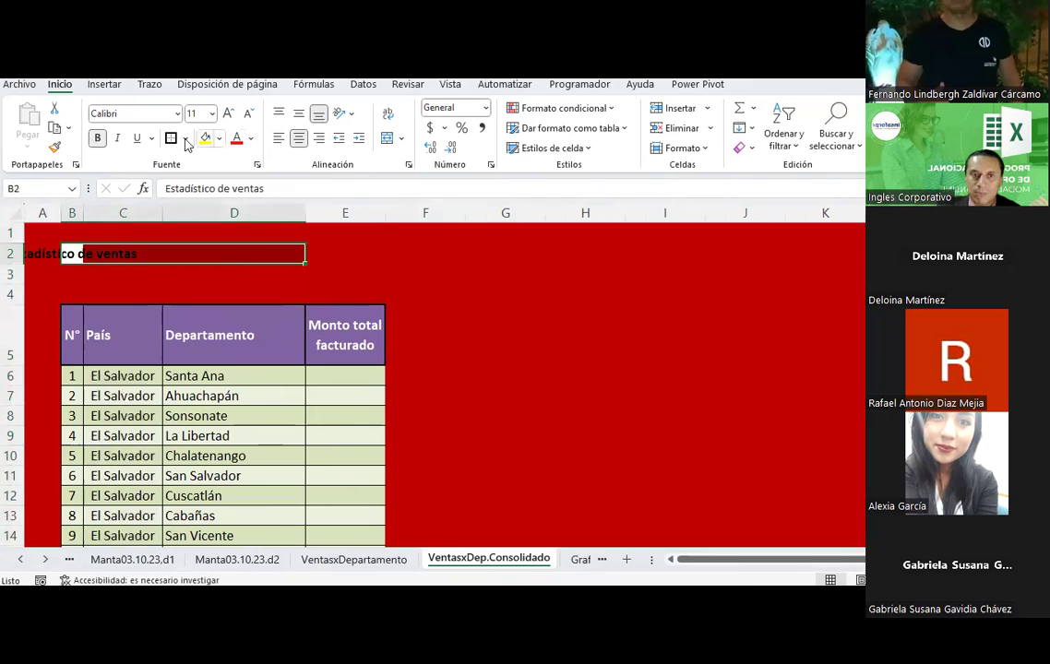
{"action": "left_click", "coordinate": [219, 139]}
{"action": "left_click", "coordinate": [210, 178]}
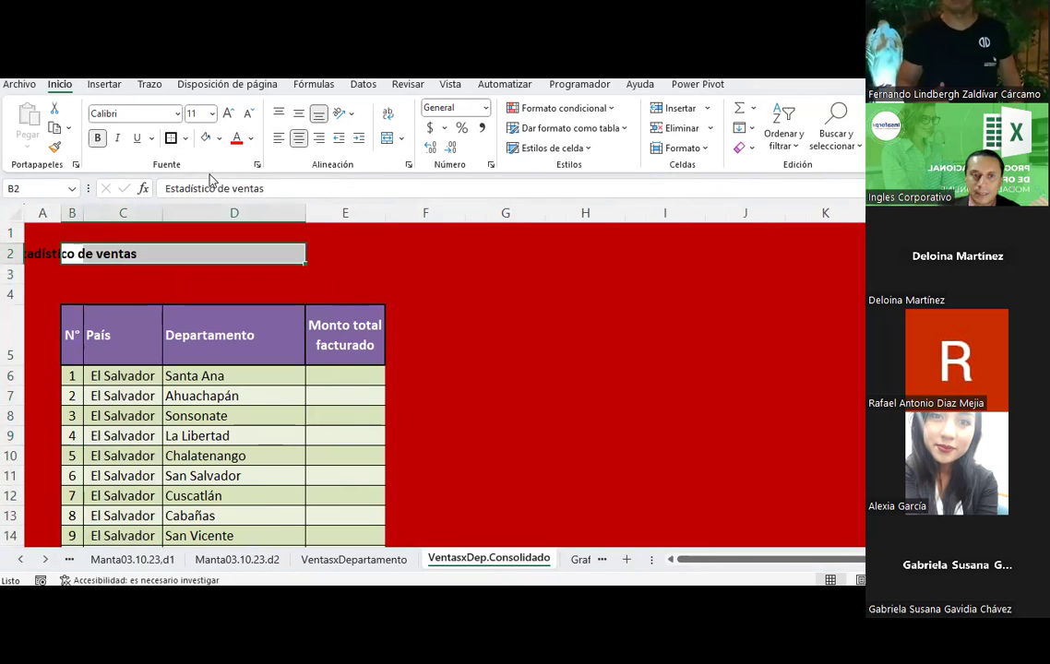
{"action": "left_click", "coordinate": [278, 138]}
{"action": "left_click", "coordinate": [420, 314]}
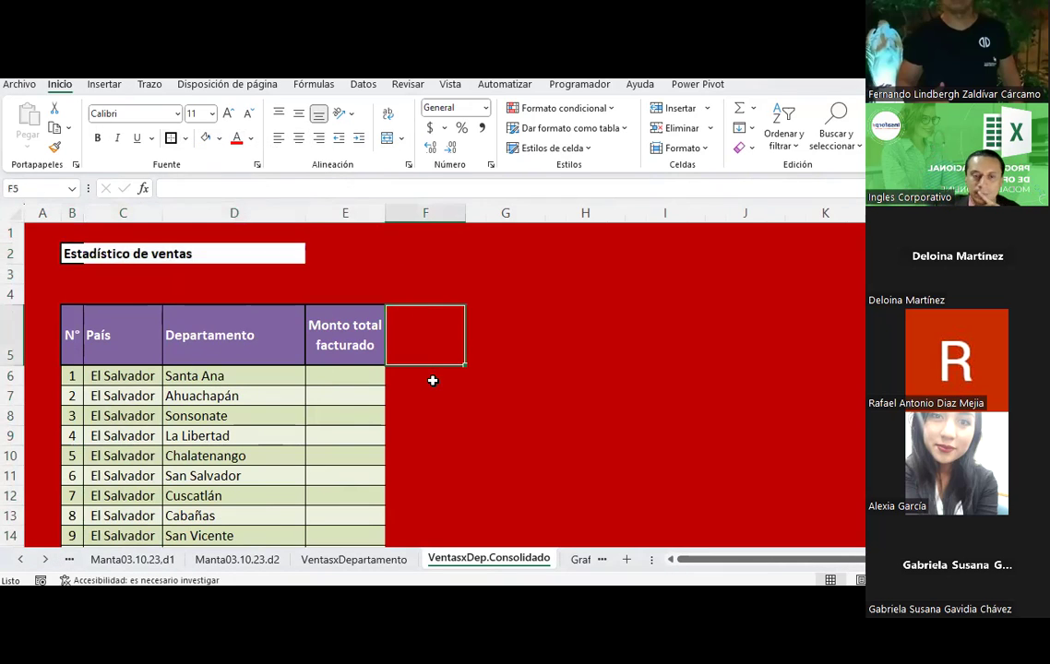
{"action": "left_click_drag", "start_coordinate": [76, 258], "coordinate": [252, 258]}
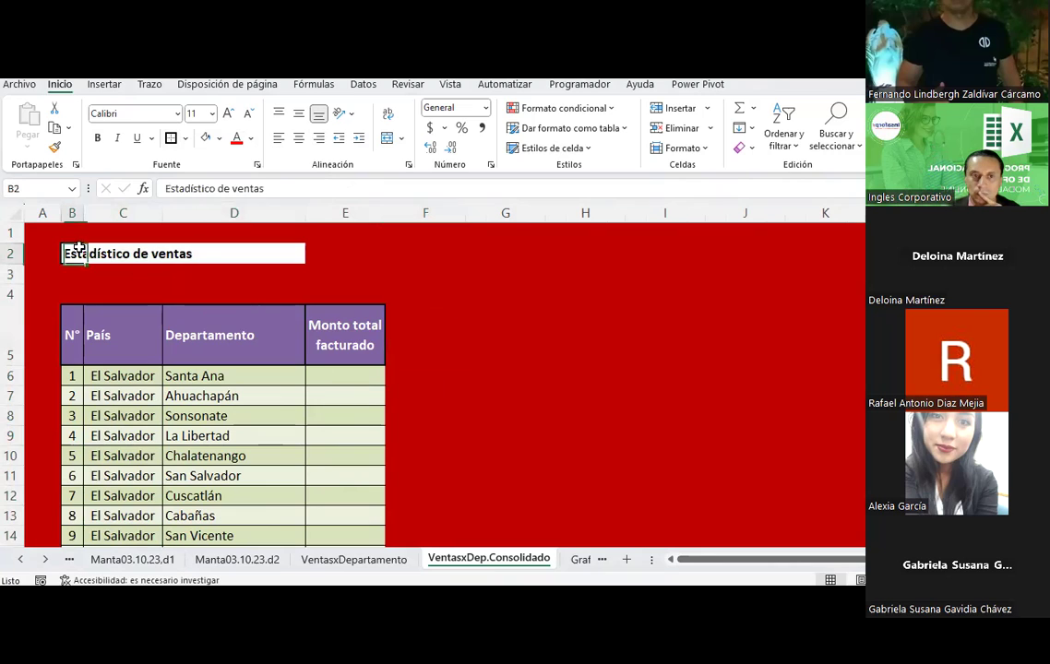
{"action": "left_click", "coordinate": [173, 139]}
{"action": "left_click", "coordinate": [348, 376]}
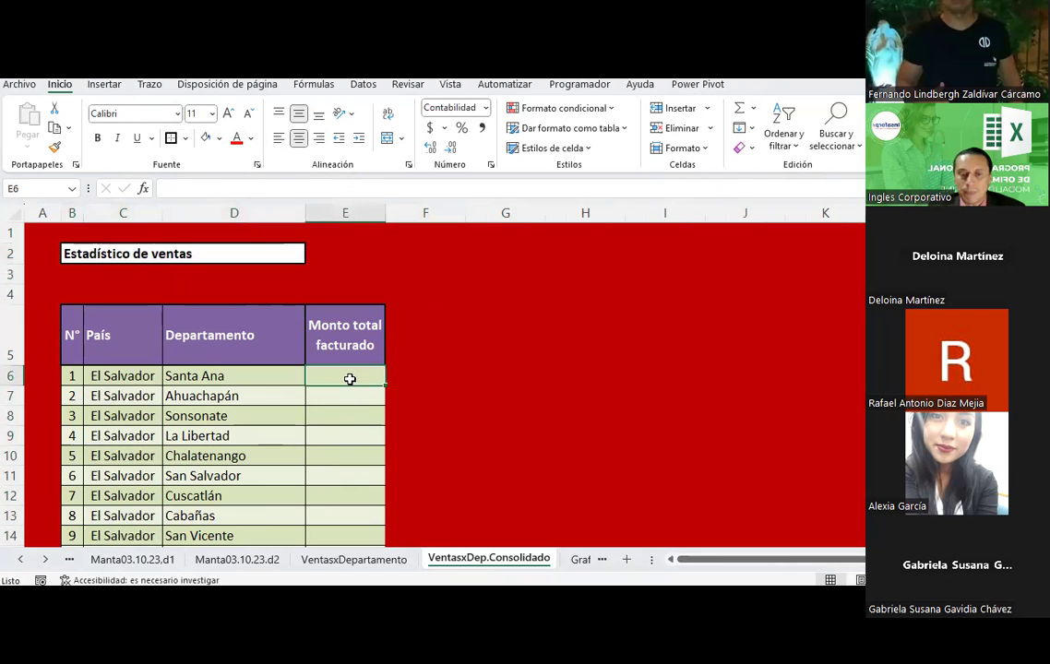
Start a SUMAR.SI in E6 using VentasxDepartamento's absolute Departamento column as Rango.
{"action": "left_click", "coordinate": [143, 188]}
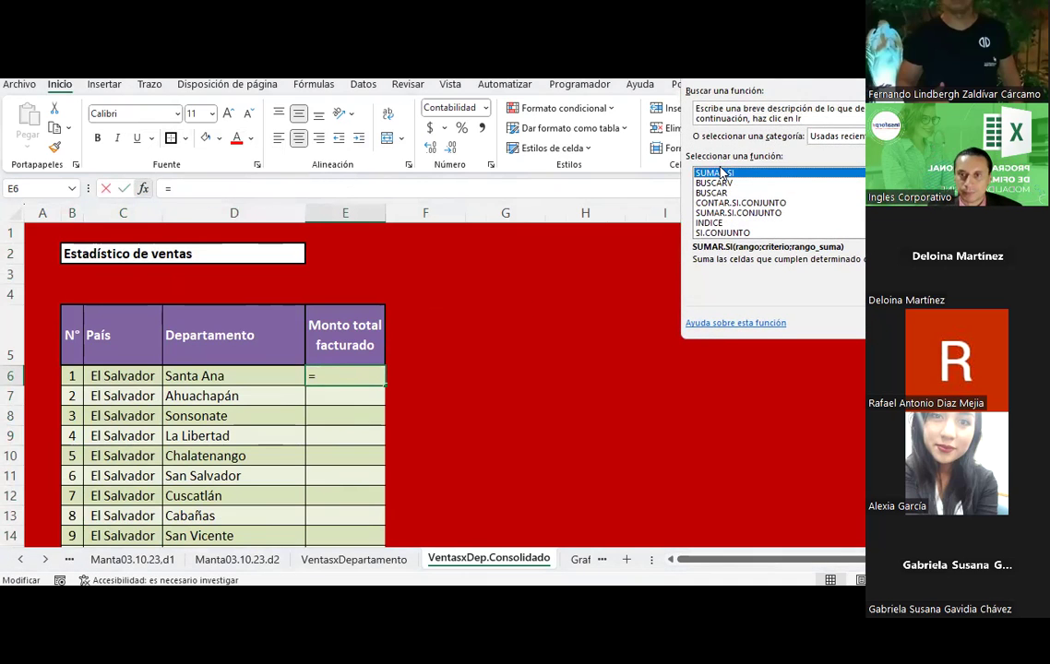
{"action": "double_click", "coordinate": [718, 174]}
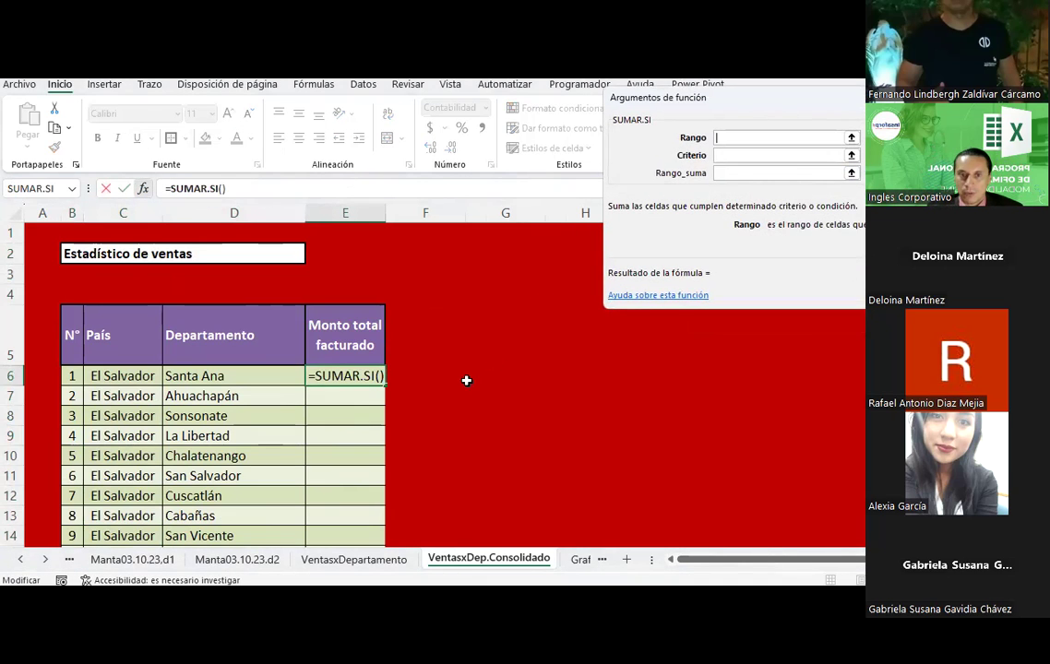
{"action": "left_click", "coordinate": [355, 560]}
{"action": "scroll", "coordinate": [258, 369], "scroll_direction": "up", "scroll_amount": 2}
{"action": "left_click", "coordinate": [249, 316]}
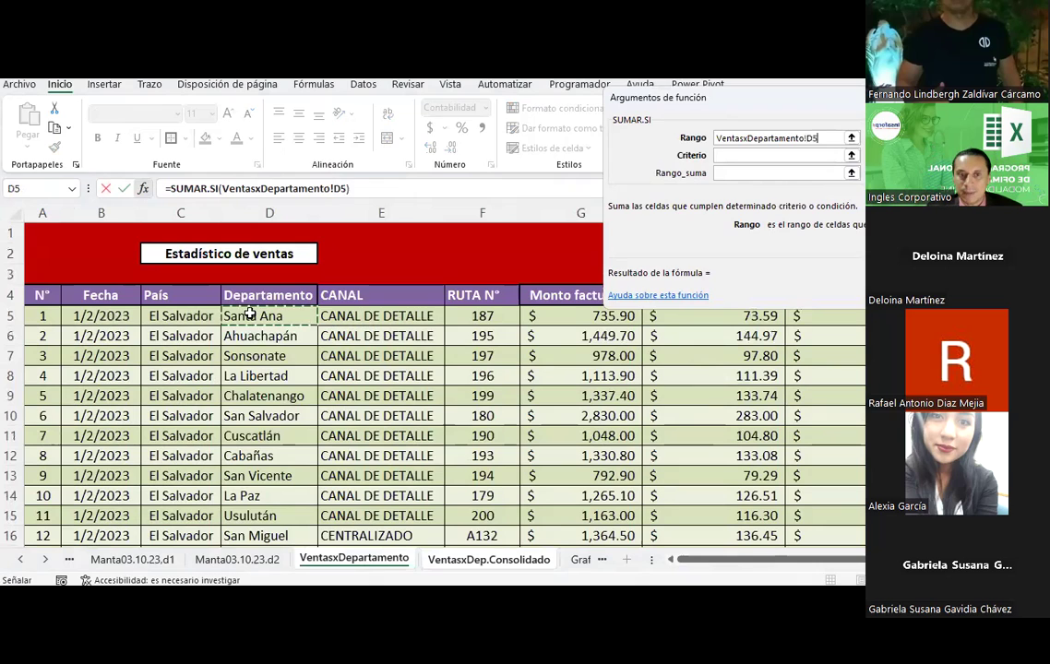
{"action": "left_click_drag", "start_coordinate": [249, 315], "coordinate": [256, 354]}
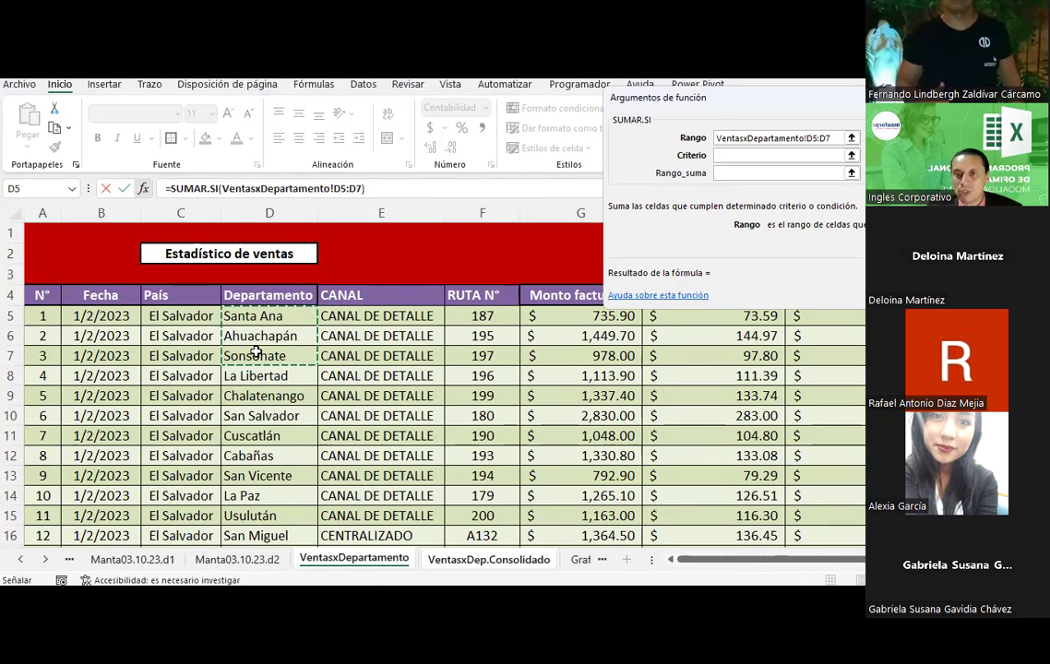
{"action": "key", "text": "F4"}
{"action": "type", "text": "100000"}
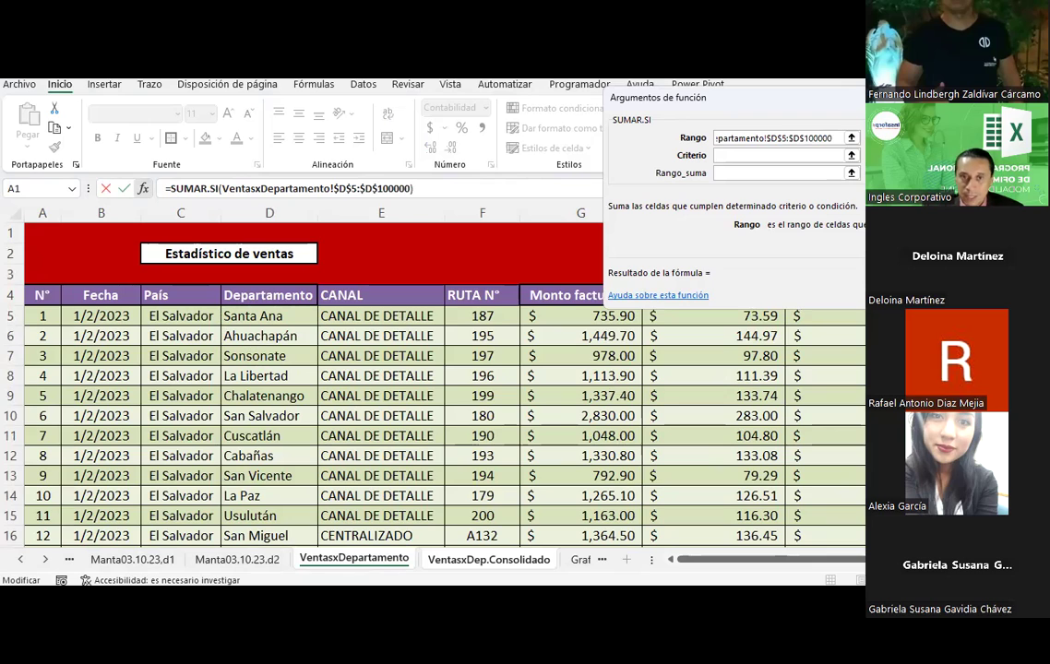
{"action": "left_click", "coordinate": [406, 189]}
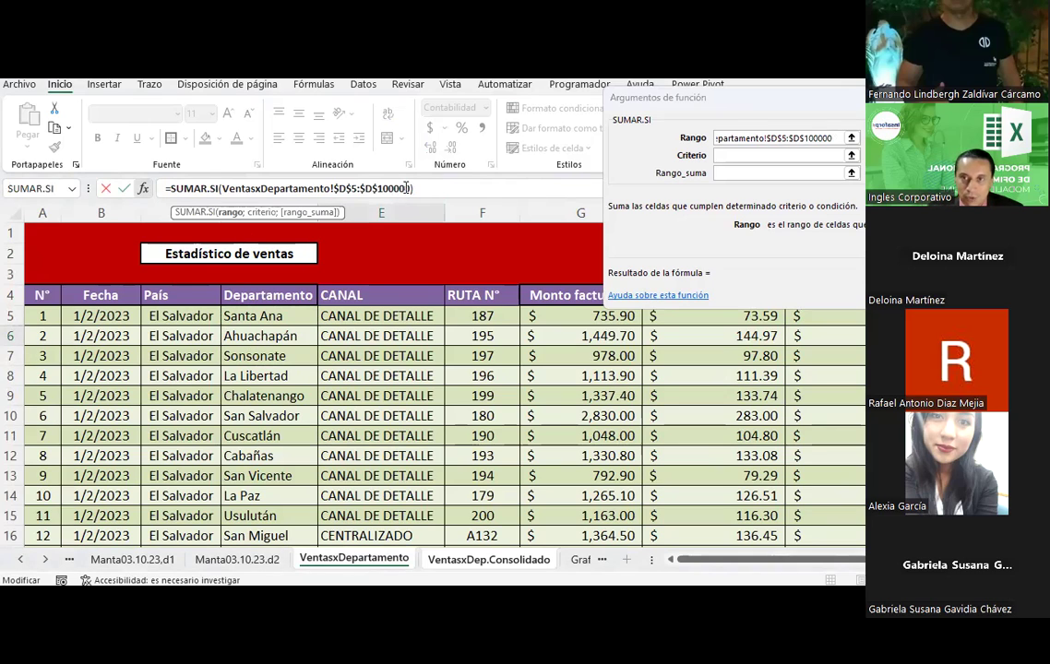
{"action": "left_click", "coordinate": [751, 155]}
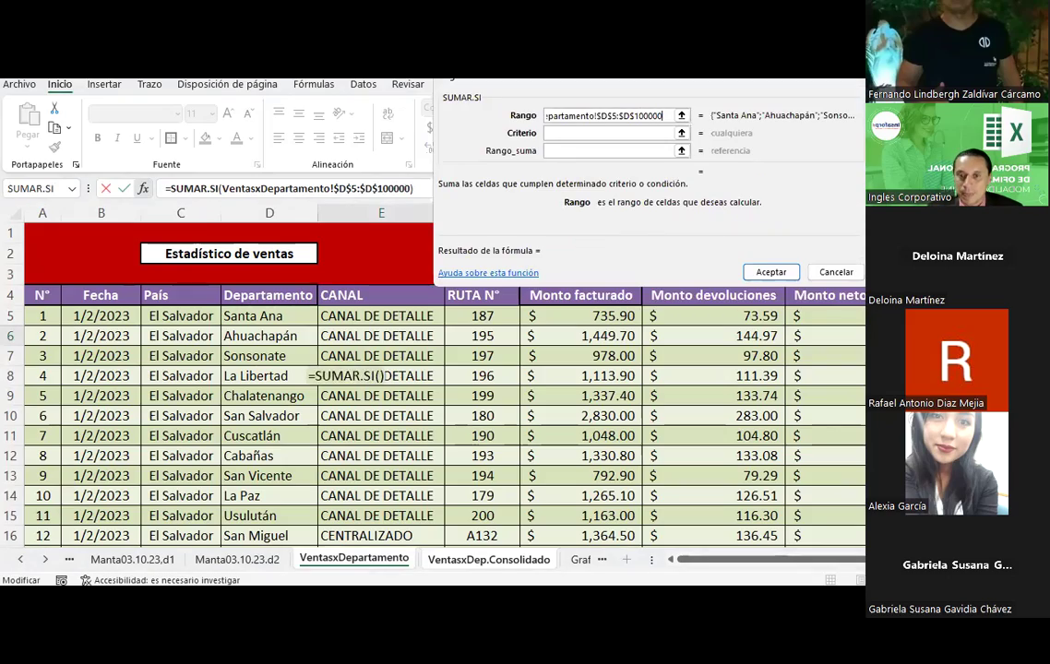
Set Criterio to D6 and Rango_suma to VentasxDepartamento!$G$5:$G$100000, giving Santa Ana $990,980.44.
{"action": "scroll", "coordinate": [434, 383], "scroll_direction": "down", "scroll_amount": 20}
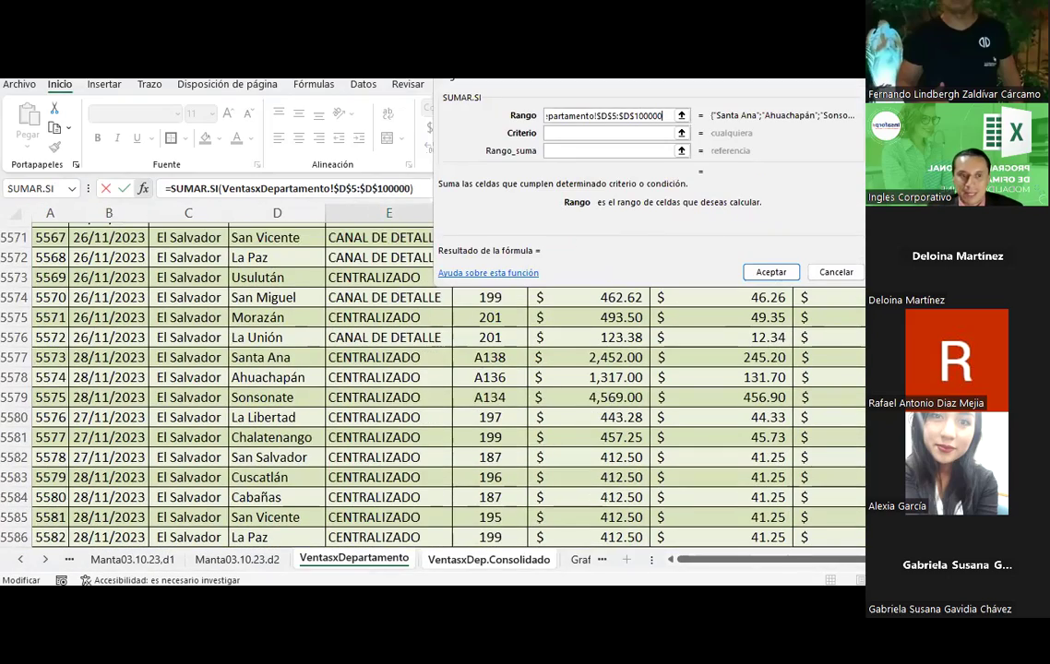
{"action": "scroll", "coordinate": [434, 383], "scroll_direction": "up", "scroll_amount": 20}
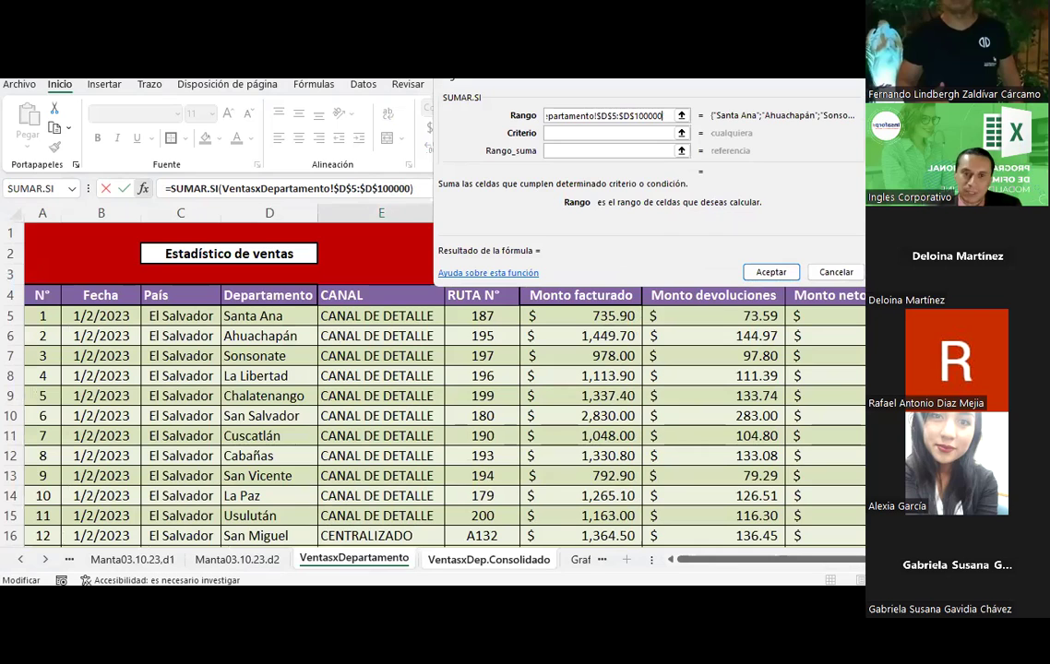
{"action": "left_click", "coordinate": [581, 129]}
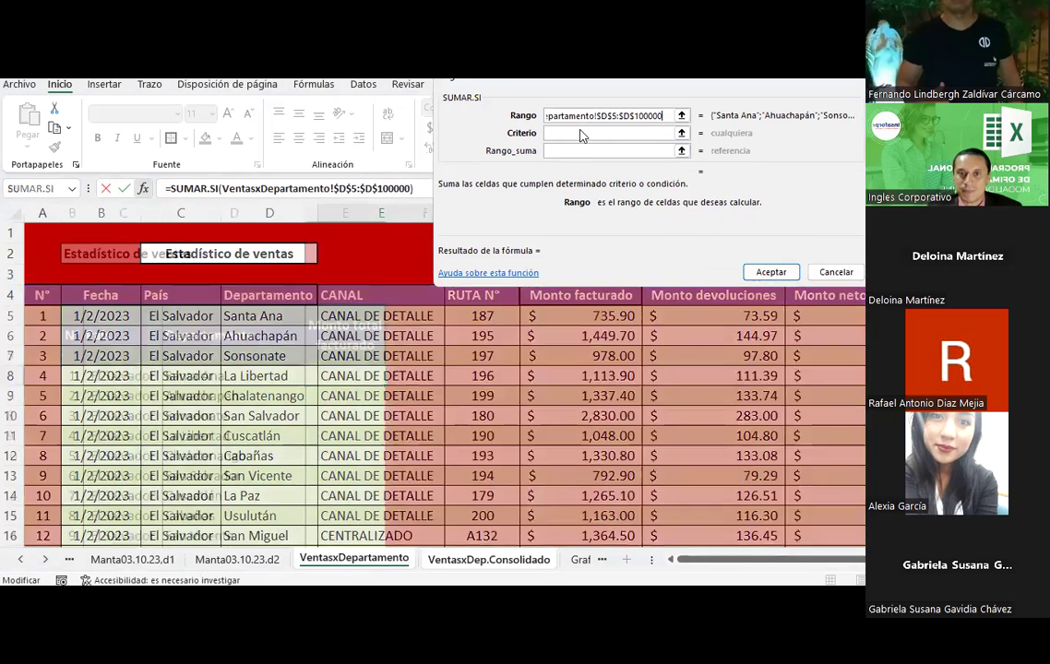
{"action": "left_click", "coordinate": [221, 377]}
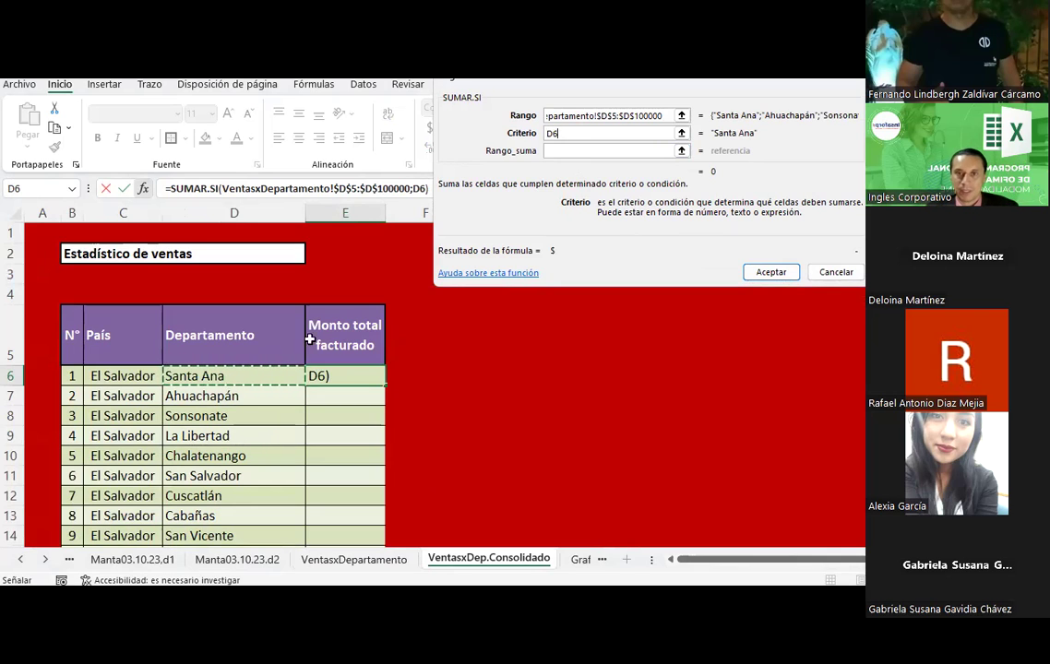
{"action": "left_click", "coordinate": [572, 152]}
{"action": "left_click", "coordinate": [395, 561]}
{"action": "left_click_drag", "start_coordinate": [601, 317], "coordinate": [609, 398]}
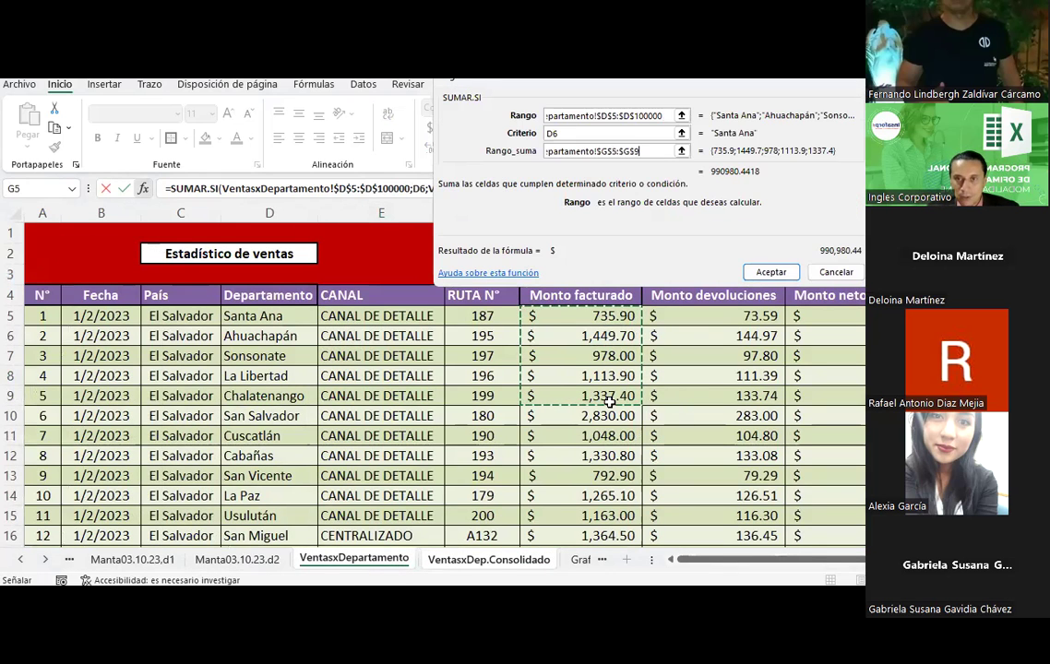
{"action": "key", "text": "BackSpace"}
{"action": "type", "text": "100000"}
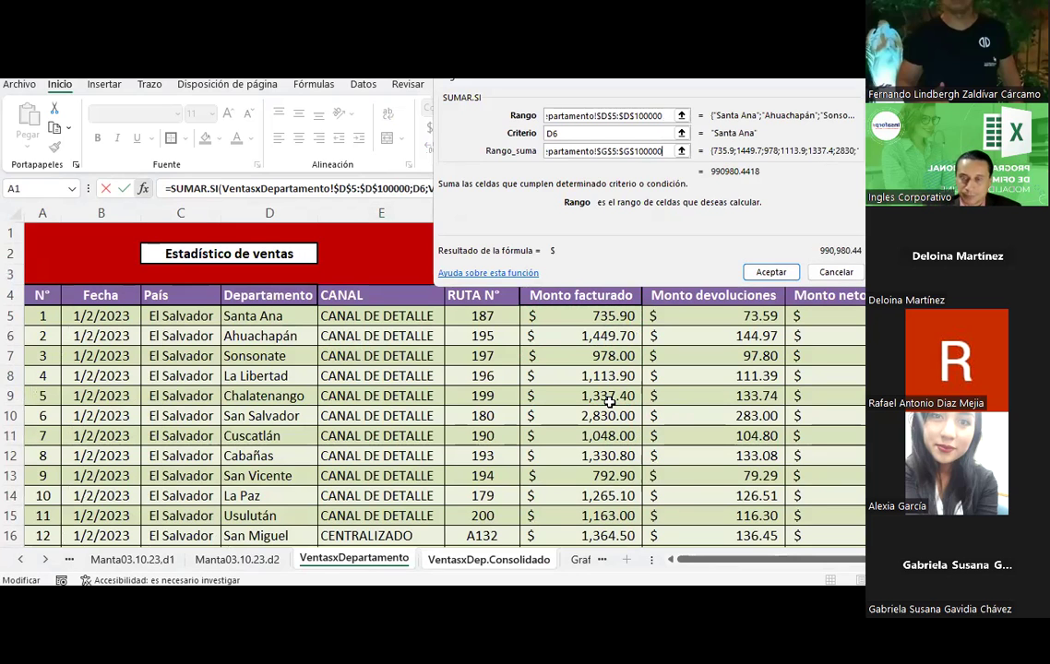
{"action": "left_click", "coordinate": [771, 273]}
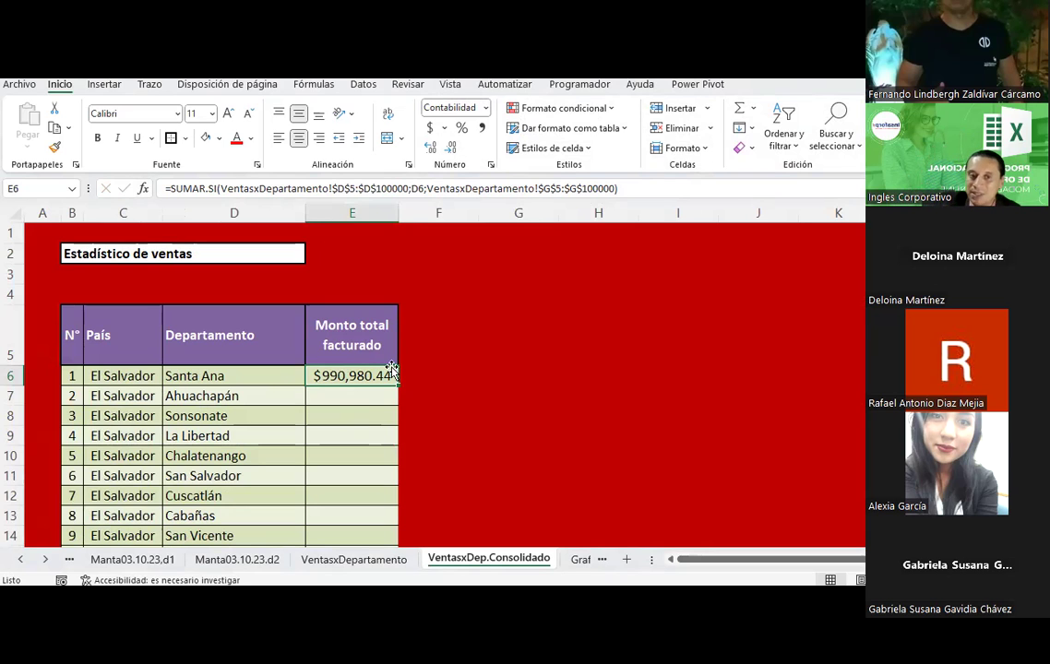
Copy the Santa Ana SUMAR.SI formula into E7:E19 and AutoFit column E.
{"action": "left_click", "coordinate": [391, 557]}
{"action": "scroll", "coordinate": [313, 429], "scroll_direction": "down", "scroll_amount": 2}
{"action": "scroll", "coordinate": [313, 430], "scroll_direction": "up", "scroll_amount": 2}
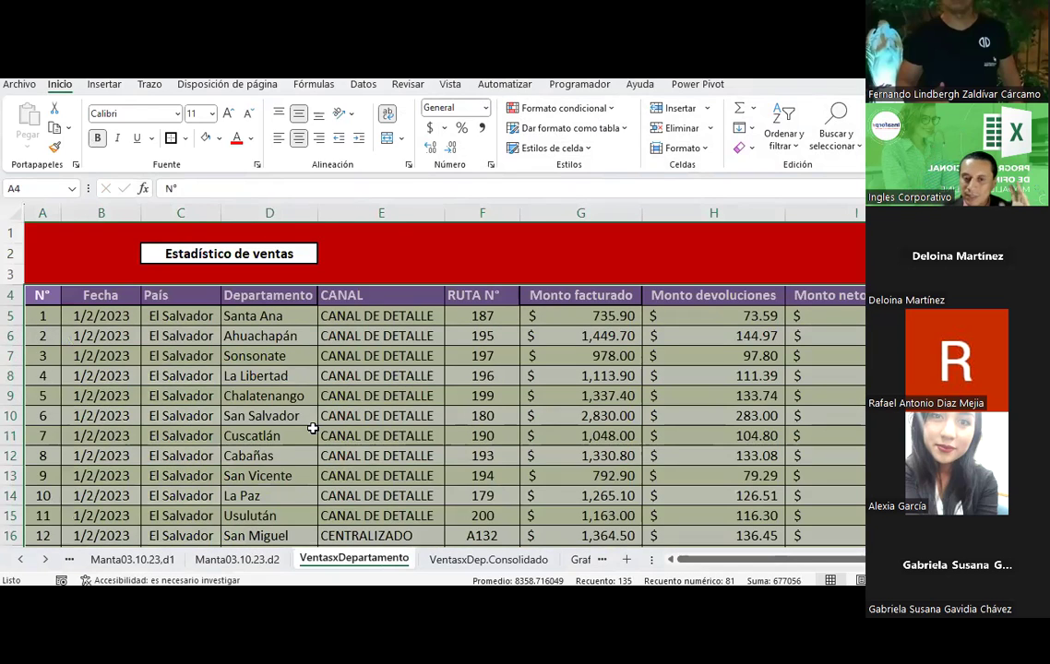
{"action": "left_click", "coordinate": [465, 563]}
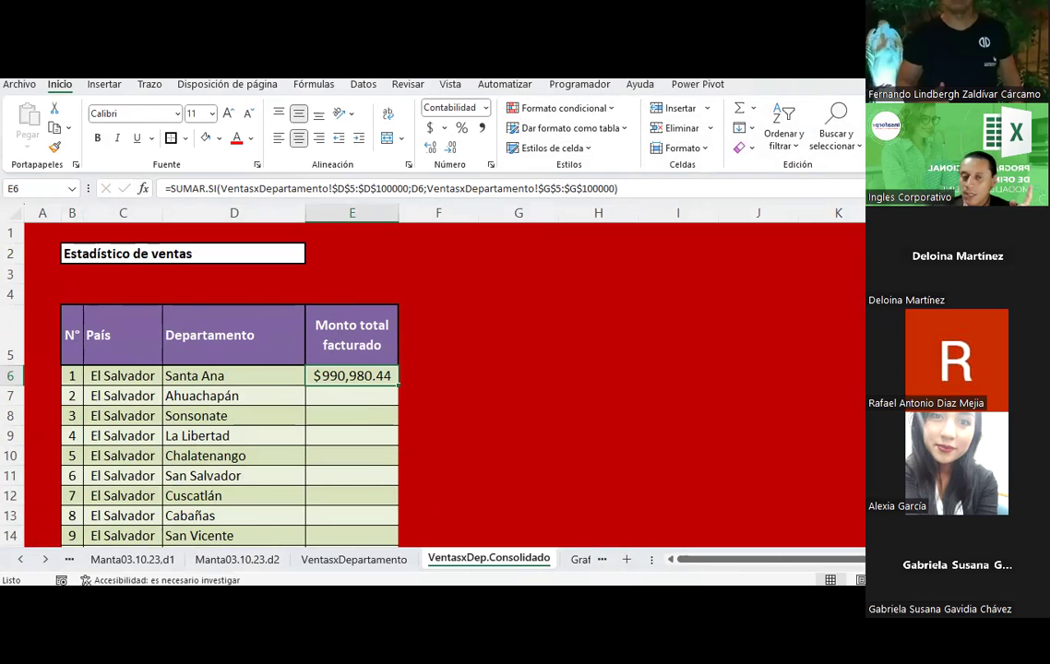
{"action": "key", "text": "ctrl+c"}
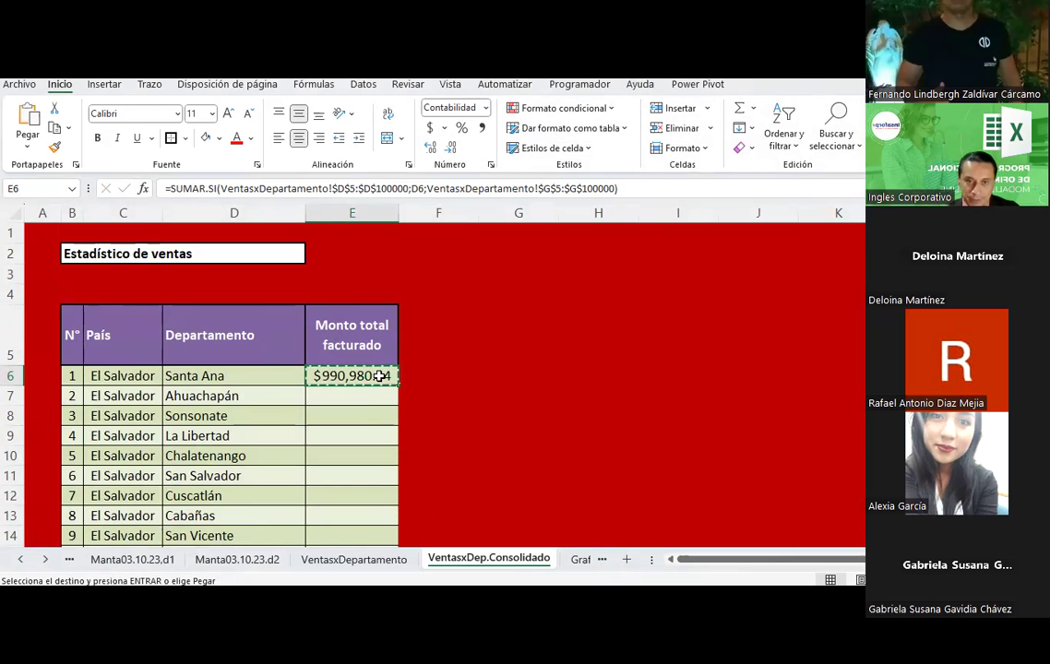
{"action": "scroll", "coordinate": [347, 283], "scroll_direction": "down", "scroll_amount": 2}
{"action": "left_click_drag", "start_coordinate": [347, 277], "coordinate": [320, 513]}
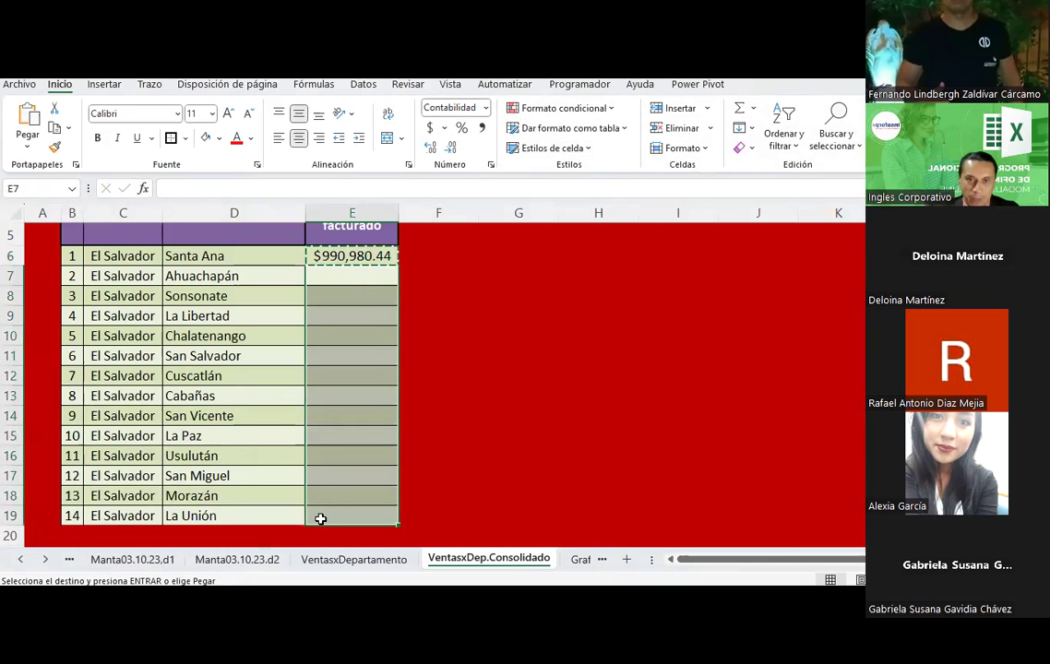
{"action": "right_click", "coordinate": [320, 513]}
{"action": "left_click", "coordinate": [361, 126]}
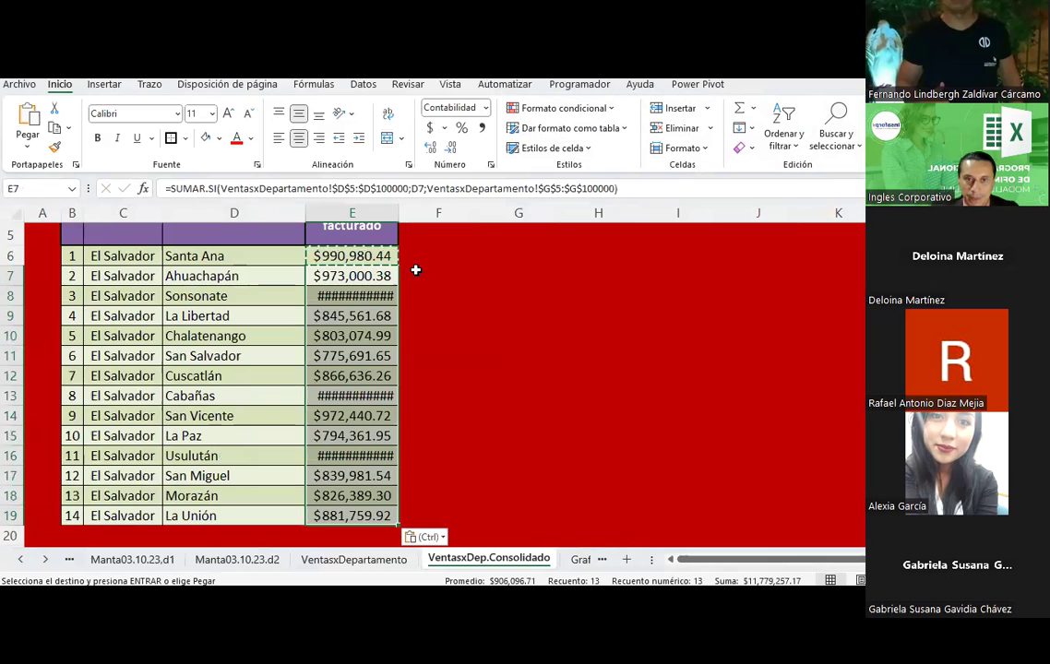
{"action": "double_click", "coordinate": [399, 212]}
Check the formulas behind the Sonsonate, Usulután, Cuscatlán and Santa Ana totals.
{"action": "scroll", "coordinate": [345, 297], "scroll_direction": "up", "scroll_amount": 1}
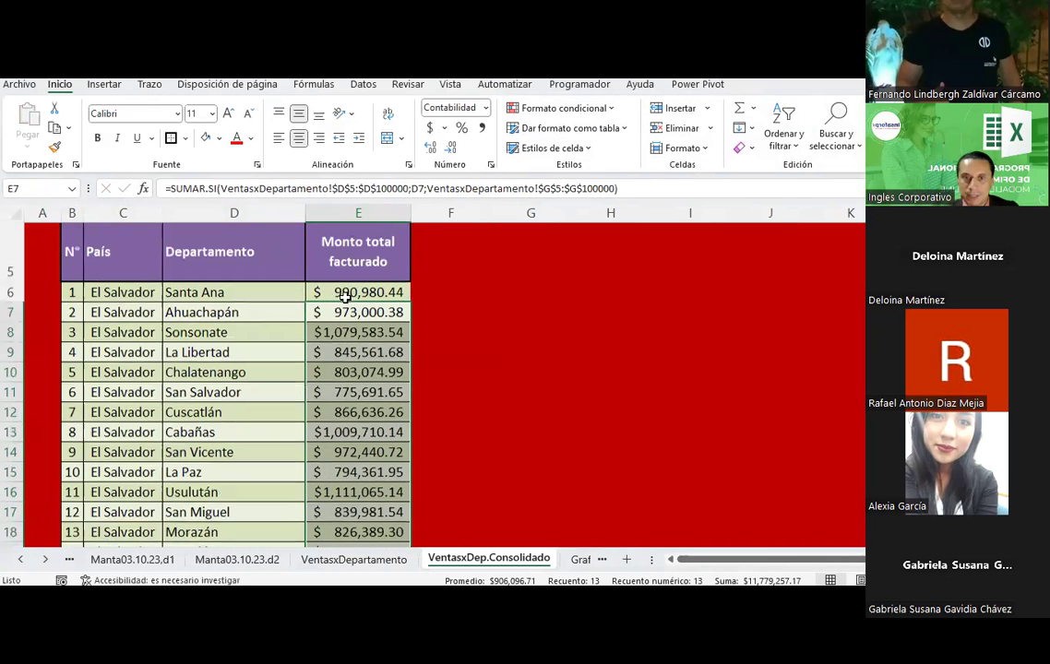
{"action": "left_click", "coordinate": [347, 356]}
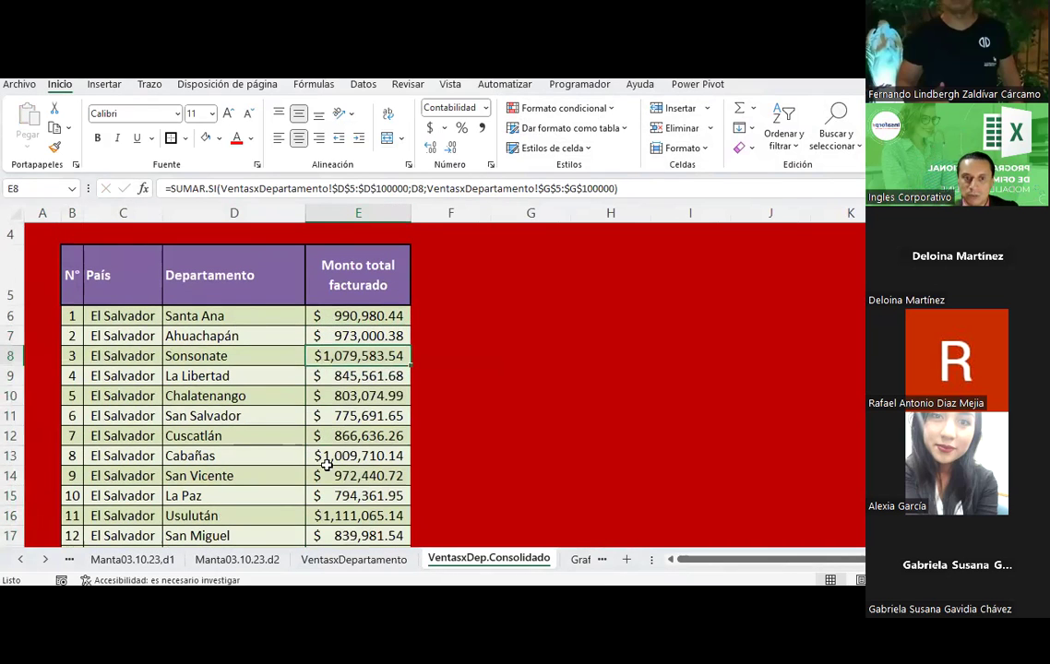
{"action": "scroll", "coordinate": [329, 456], "scroll_direction": "down", "scroll_amount": 1}
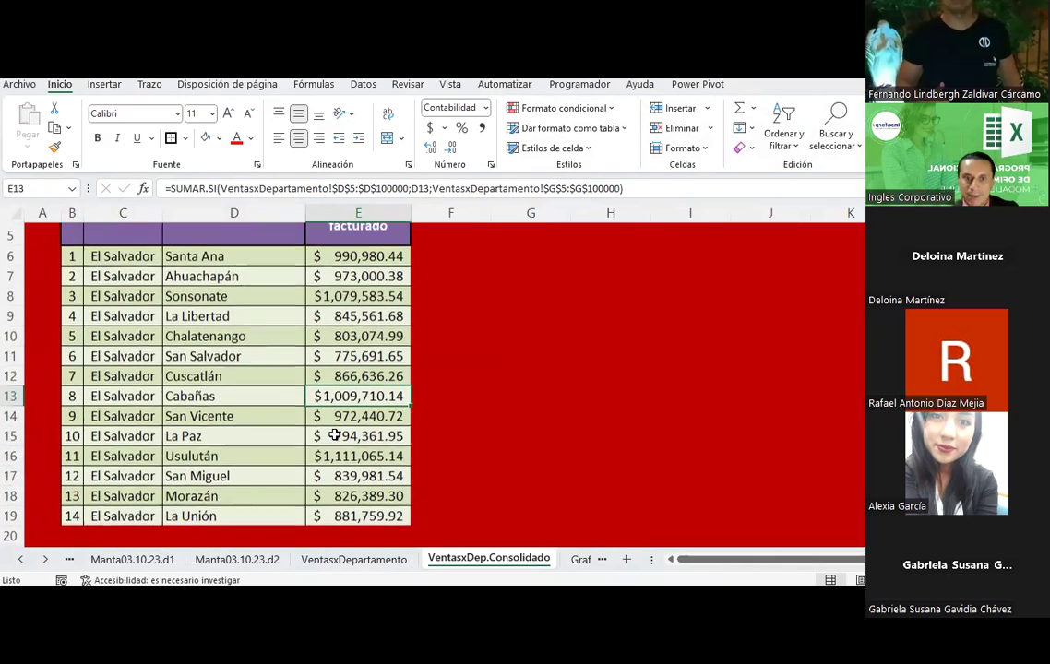
{"action": "left_click", "coordinate": [331, 456]}
{"action": "left_click", "coordinate": [347, 376]}
{"action": "scroll", "coordinate": [380, 402], "scroll_direction": "up", "scroll_amount": 1}
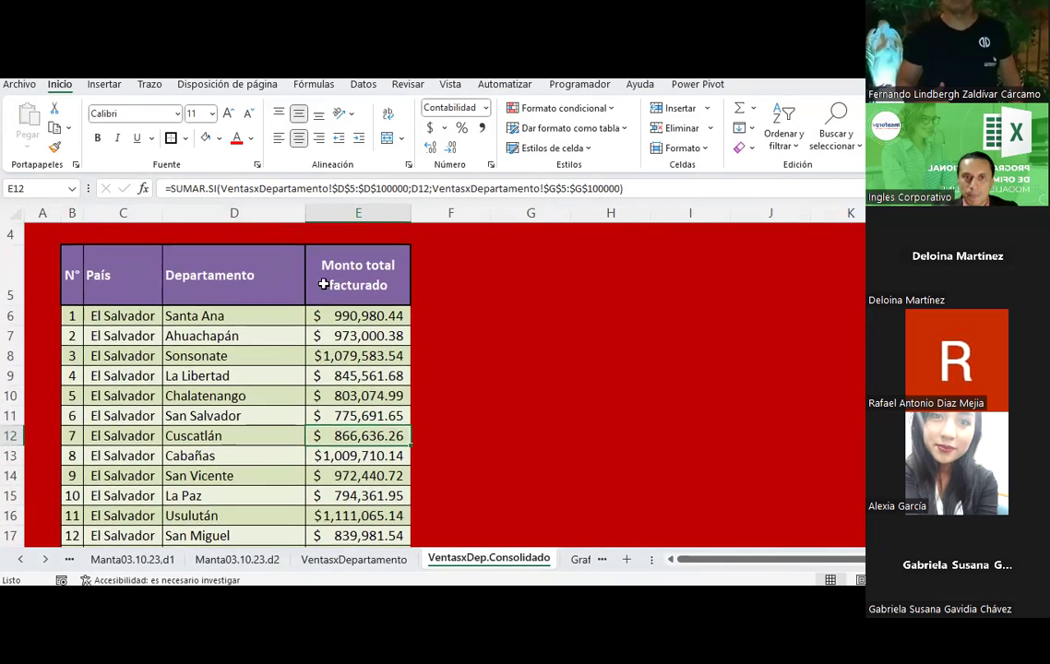
{"action": "left_click", "coordinate": [337, 317]}
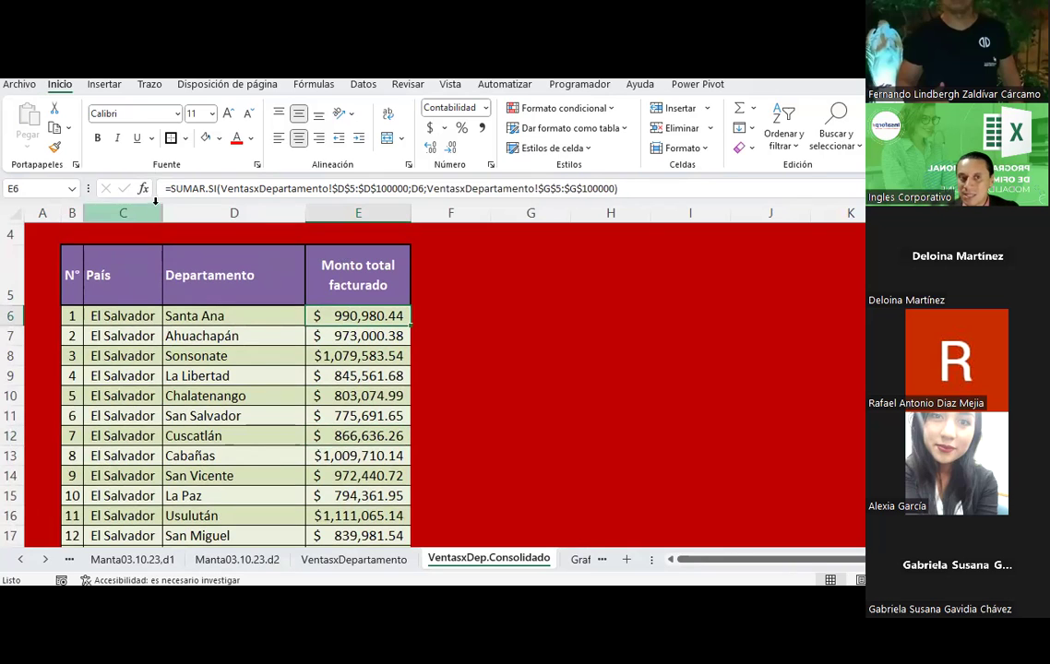
{"action": "left_click", "coordinate": [143, 189]}
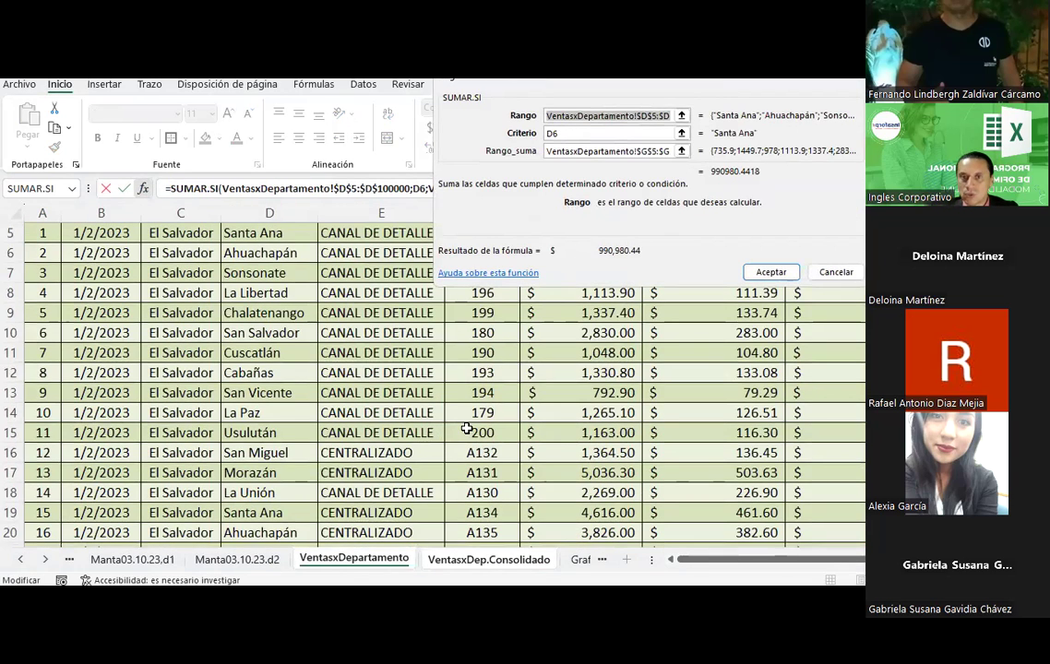
{"action": "scroll", "coordinate": [467, 429], "scroll_direction": "up", "scroll_amount": 2}
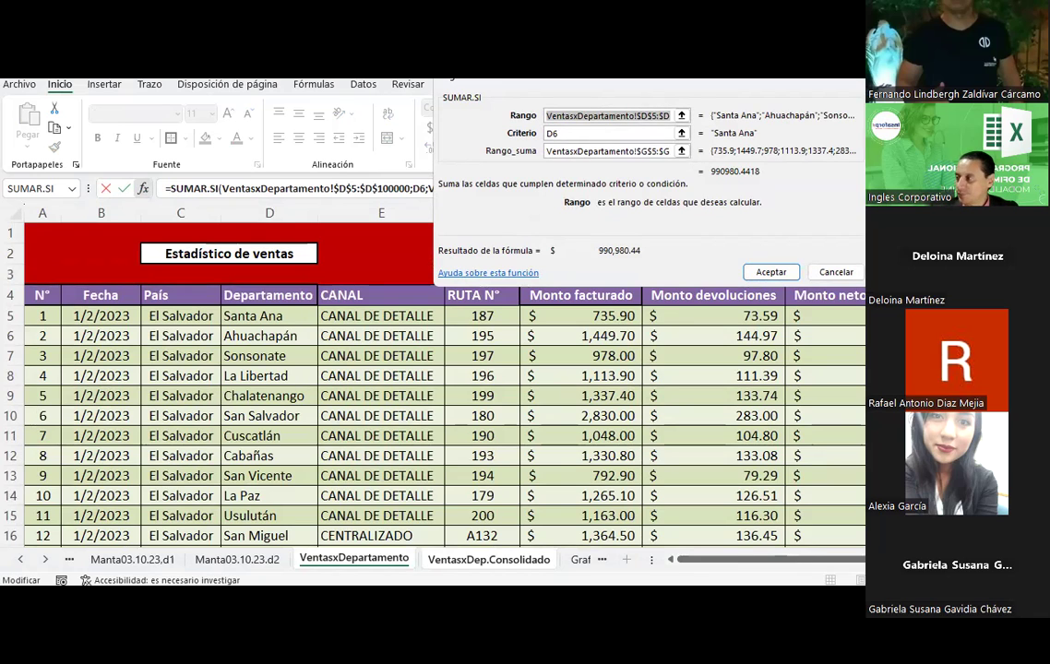
{"action": "left_click", "coordinate": [609, 115]}
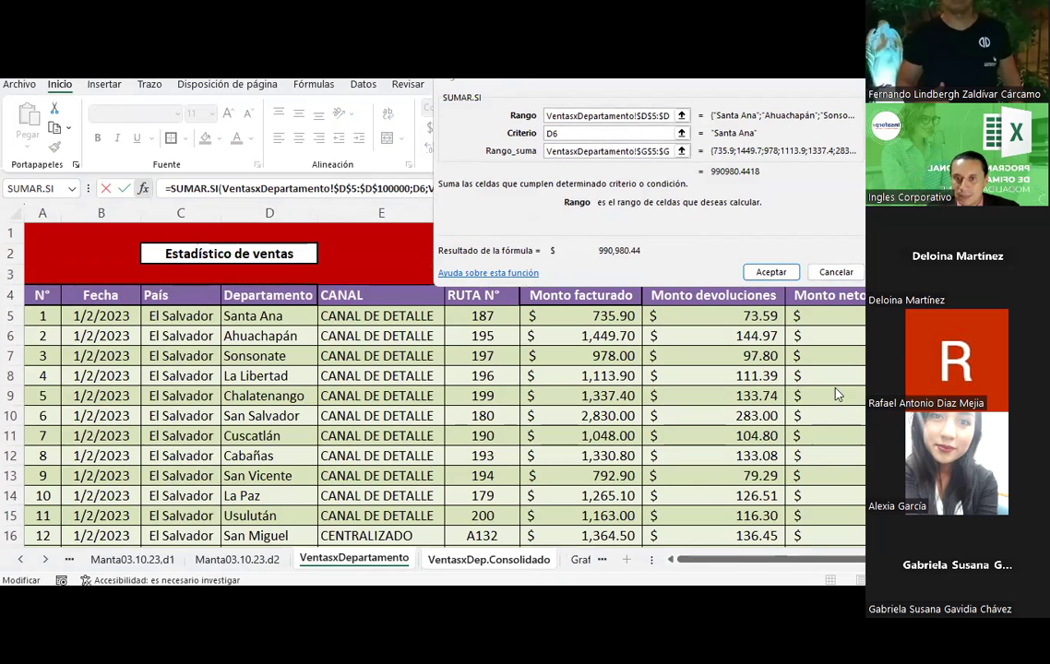
{"action": "left_click", "coordinate": [833, 273]}
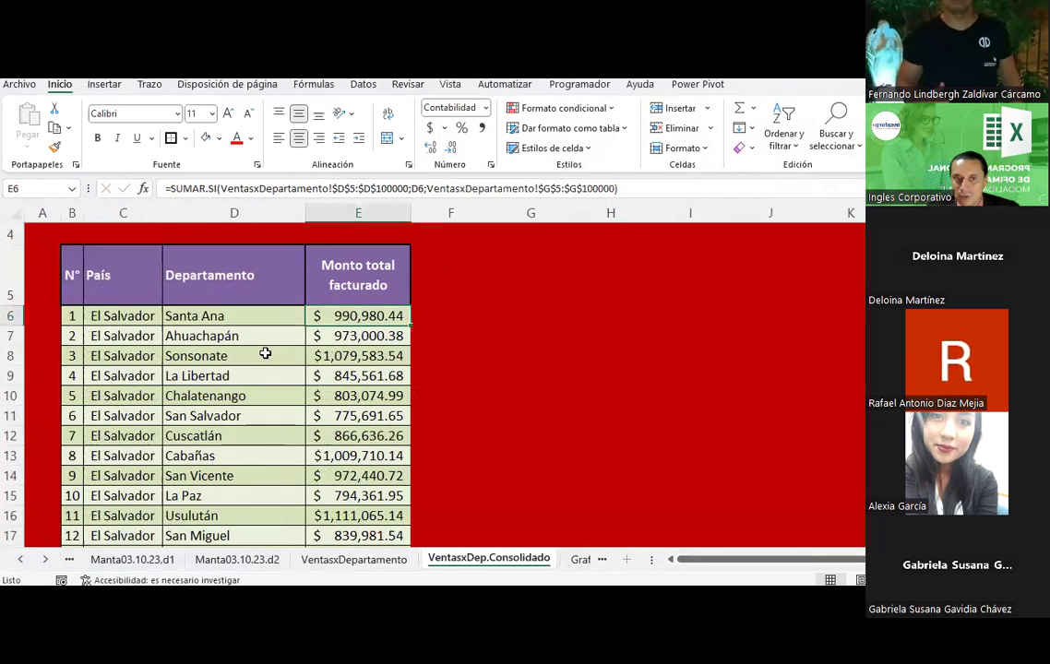
{"action": "left_click", "coordinate": [122, 315]}
{"action": "scroll", "coordinate": [118, 318], "scroll_direction": "down", "scroll_amount": 1}
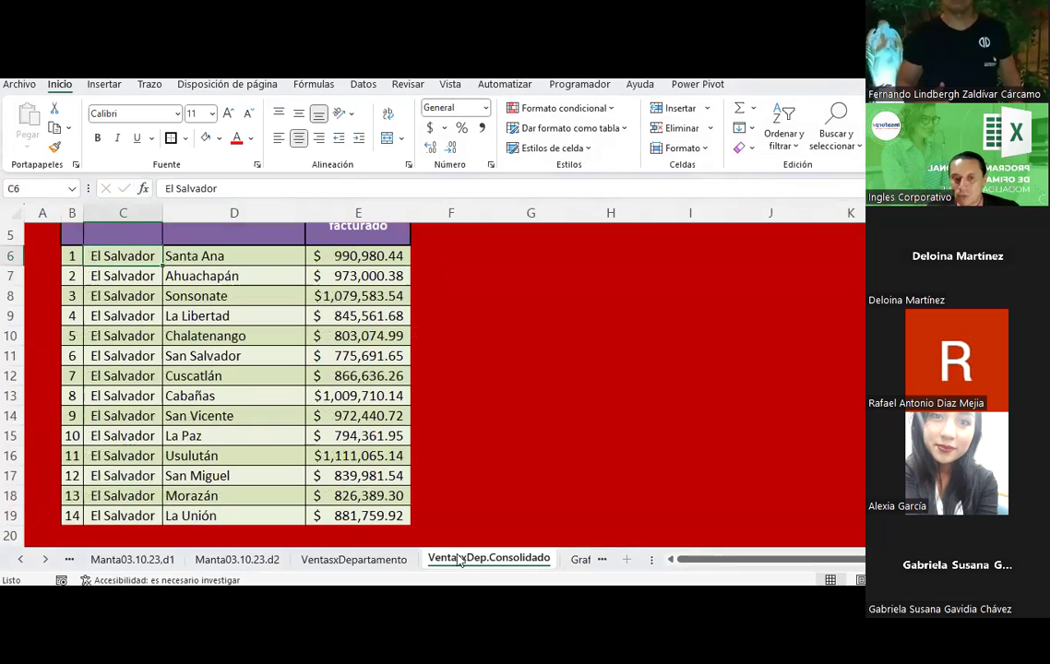
{"action": "left_click", "coordinate": [355, 559]}
{"action": "scroll", "coordinate": [86, 391], "scroll_direction": "up", "scroll_amount": 2}
{"action": "scroll", "coordinate": [48, 443], "scroll_direction": "down", "scroll_amount": 3}
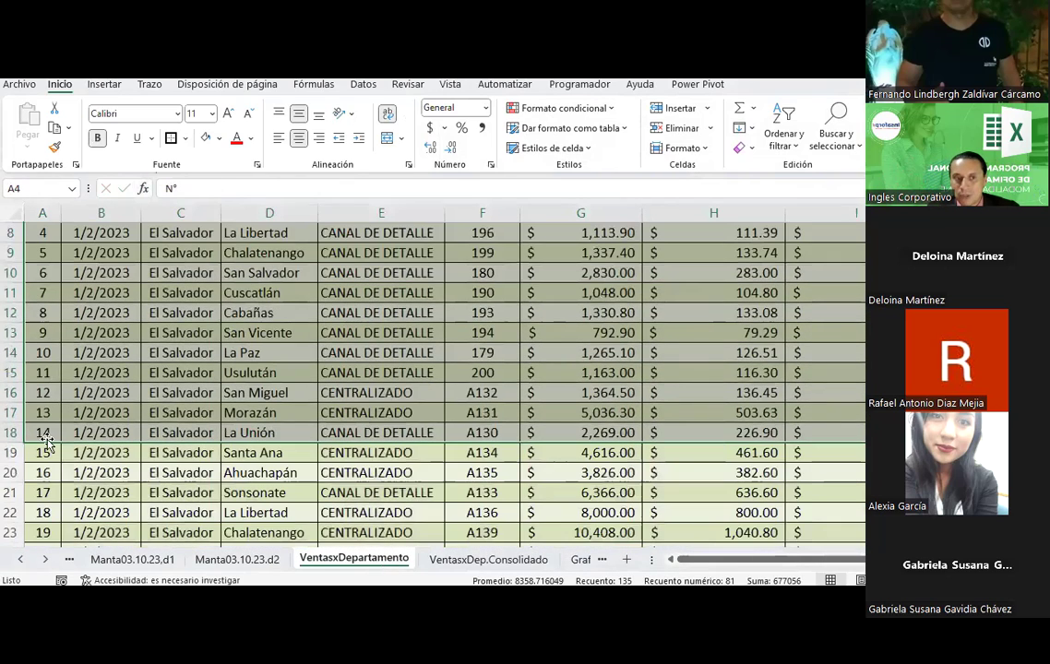
{"action": "scroll", "coordinate": [369, 380], "scroll_direction": "up", "scroll_amount": 2}
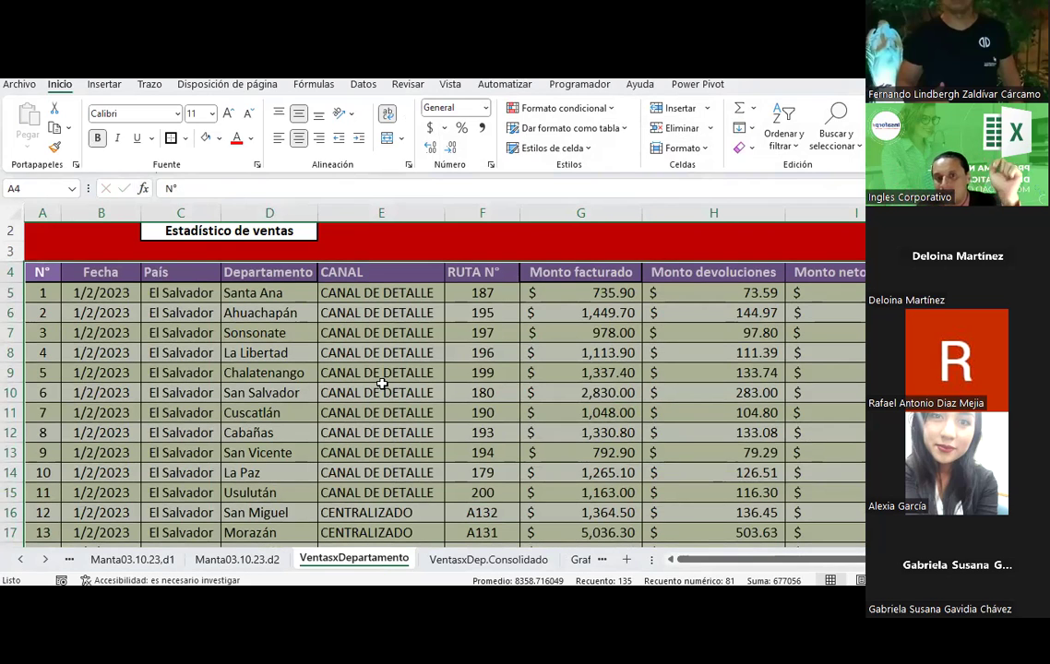
{"action": "left_click", "coordinate": [489, 560]}
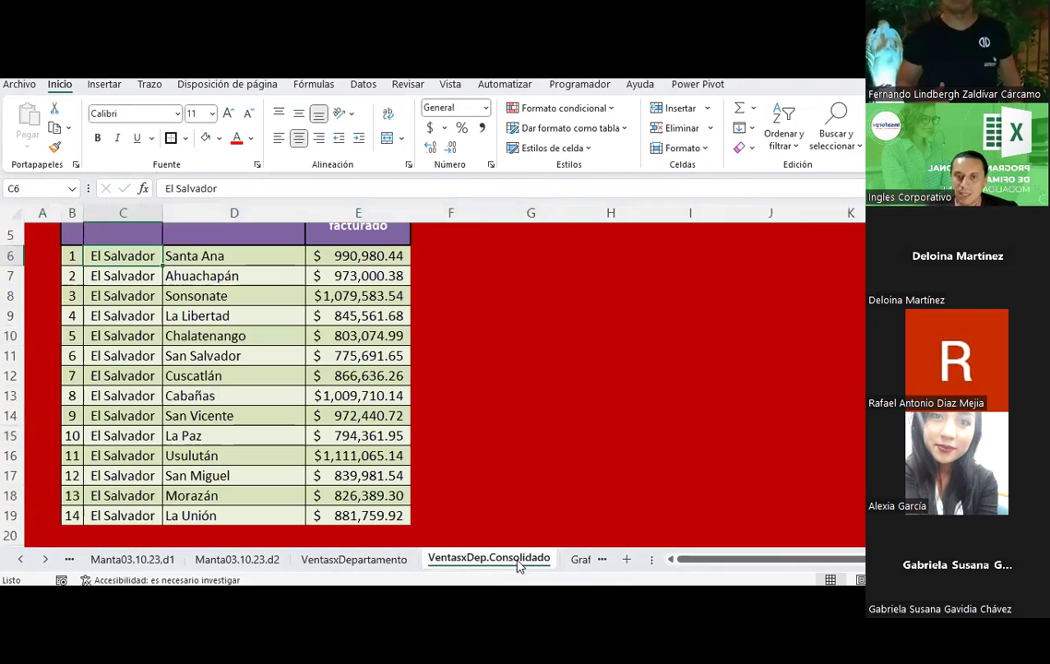
{"action": "left_click", "coordinate": [336, 255]}
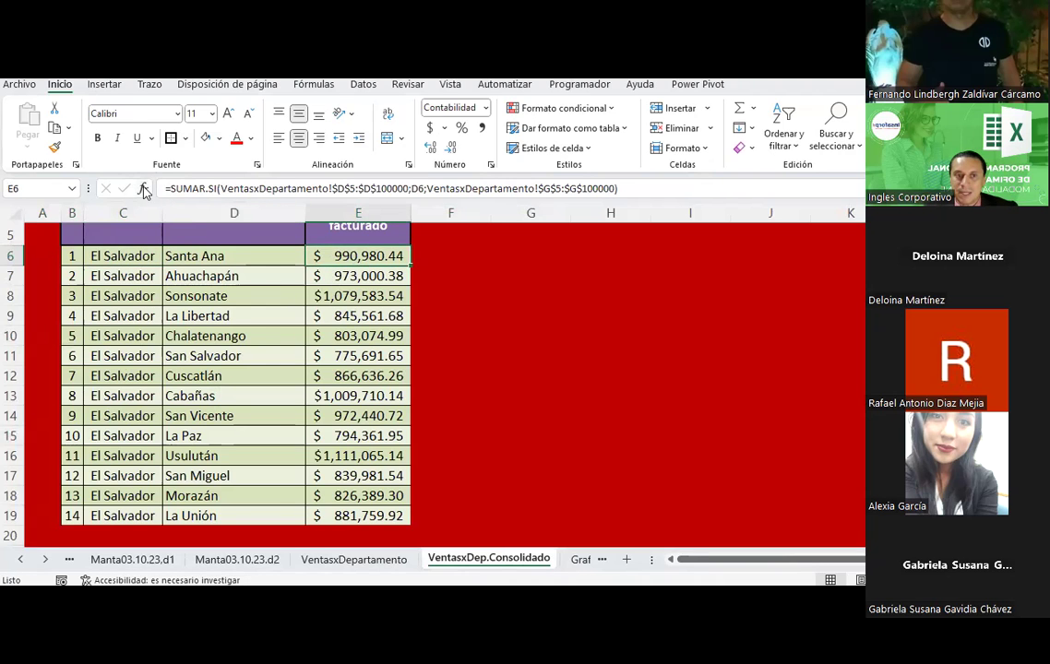
{"action": "left_click", "coordinate": [143, 189]}
{"action": "left_click", "coordinate": [609, 116]}
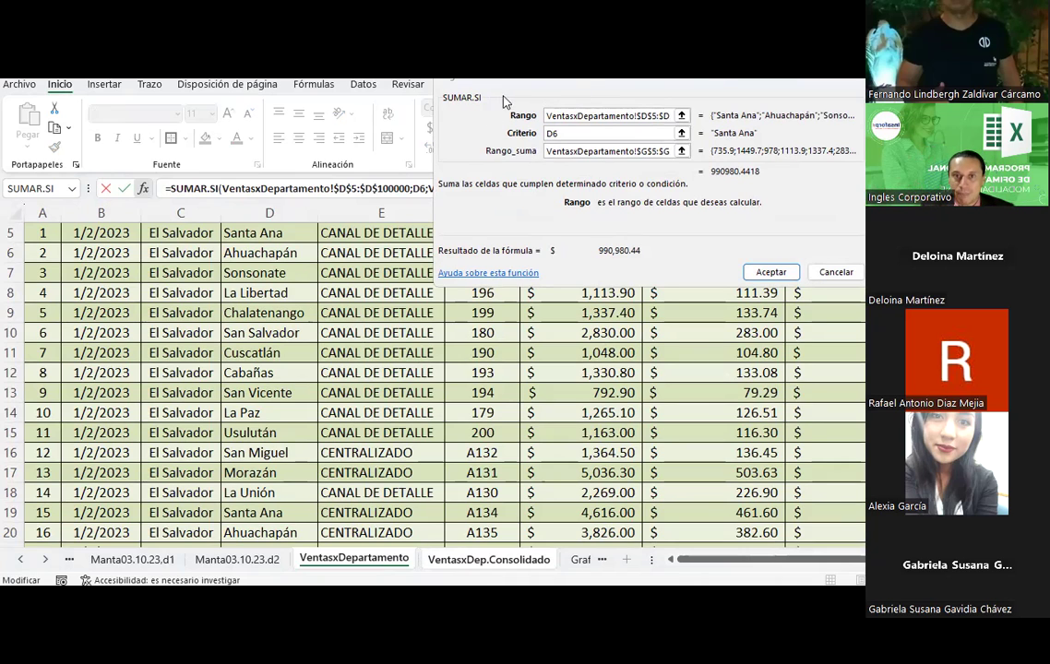
{"action": "left_click_drag", "start_coordinate": [449, 87], "coordinate": [349, 185]}
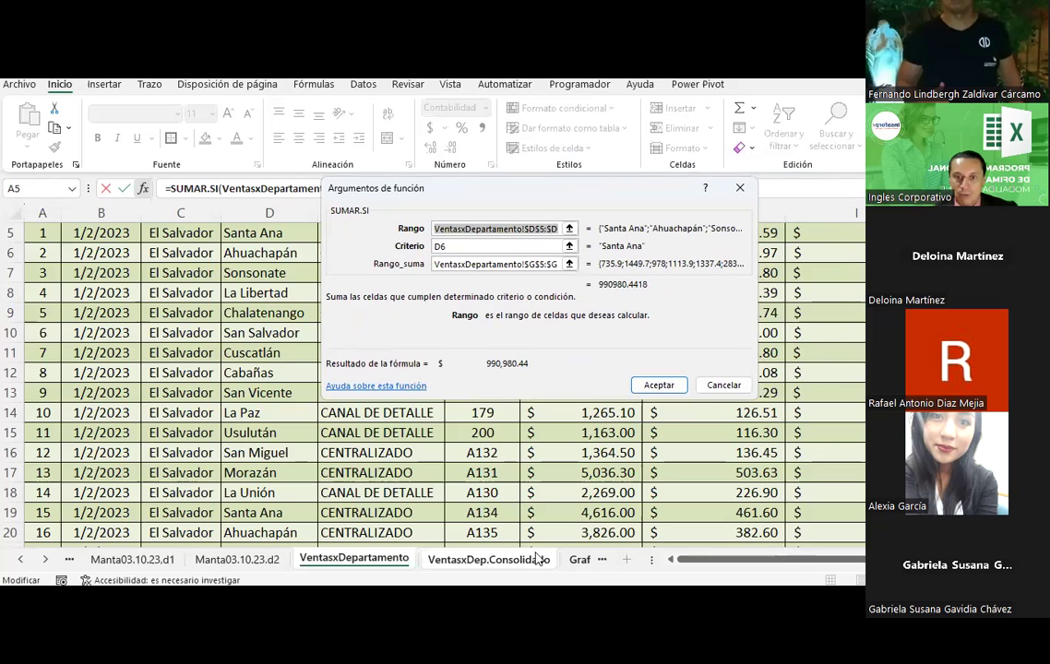
{"action": "left_click", "coordinate": [489, 559]}
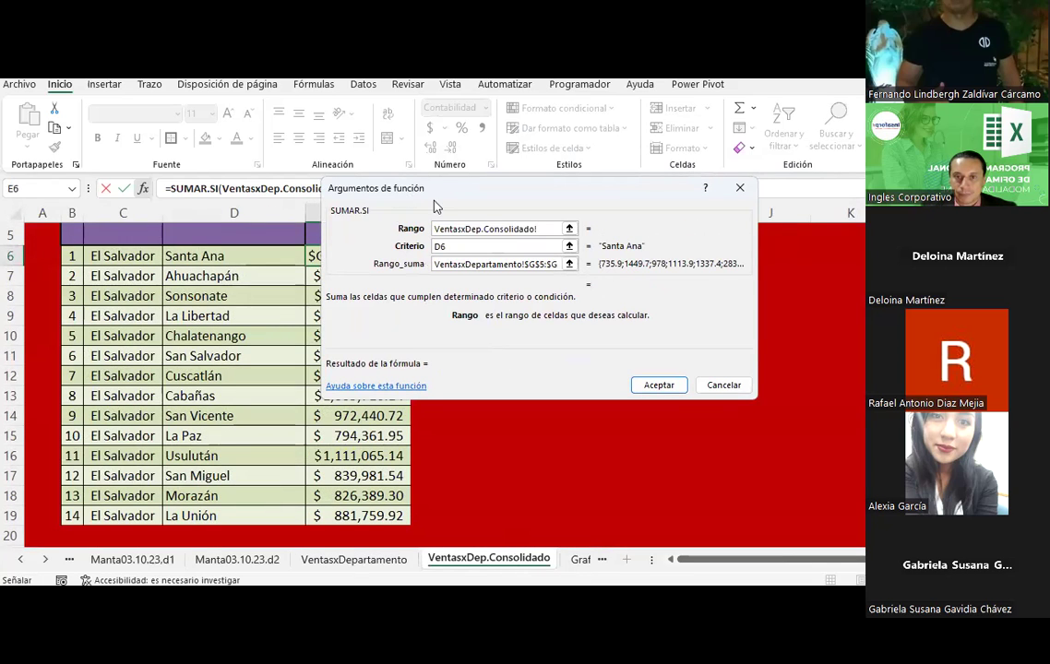
{"action": "left_click_drag", "start_coordinate": [436, 205], "coordinate": [555, 244]}
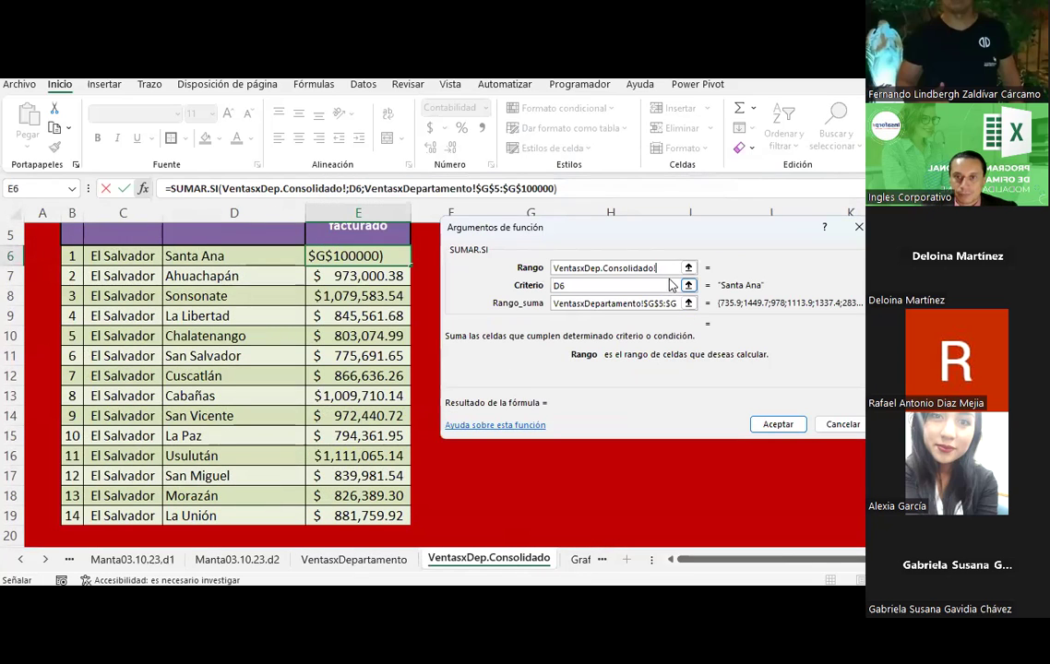
{"action": "key", "text": "Escape"}
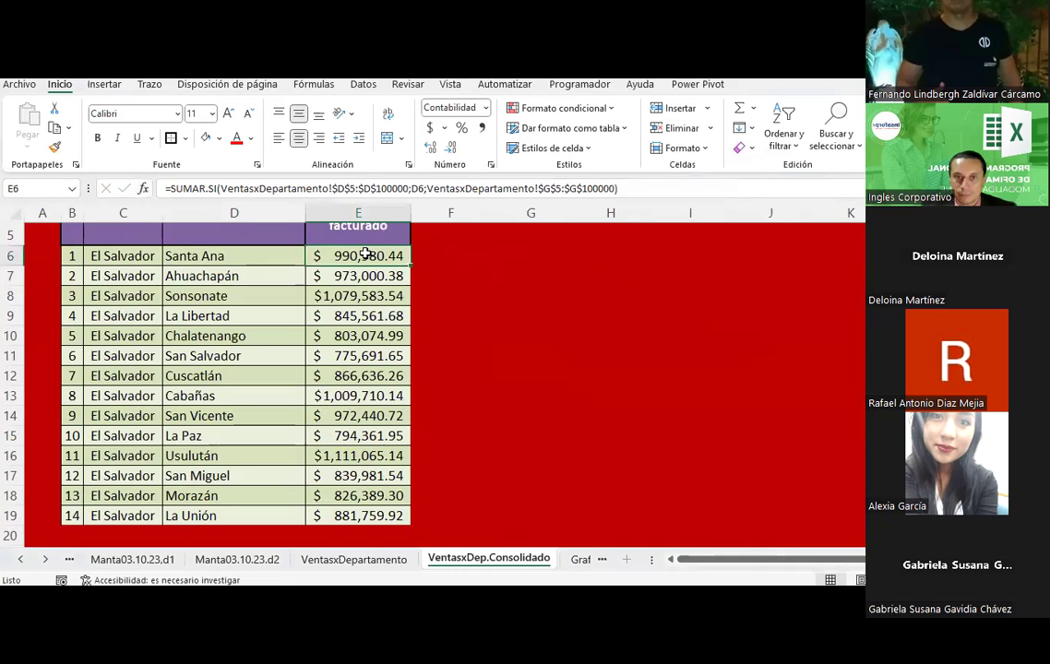
Review E6's SUMAR.SI arguments, checking the Criterio argument pointing to D6 (Santa Ana).
{"action": "double_click", "coordinate": [365, 255]}
{"action": "key", "text": "Escape"}
{"action": "left_click", "coordinate": [143, 188]}
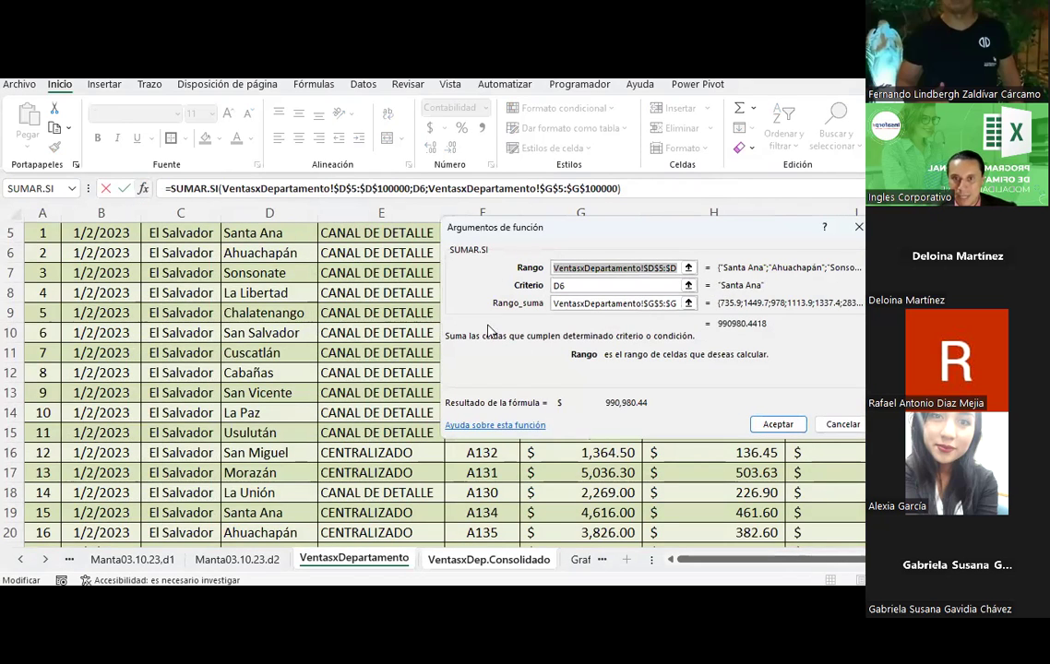
{"action": "left_click", "coordinate": [591, 284]}
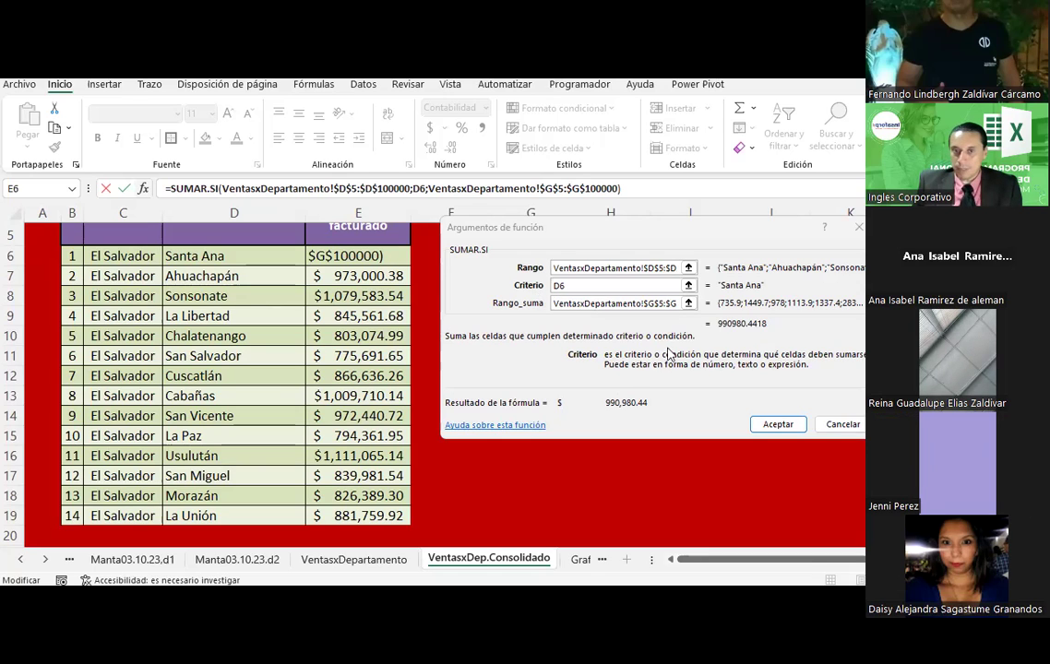
{"action": "triple_click", "coordinate": [575, 301]}
{"action": "key", "text": "Delete"}
{"action": "key", "text": "ctrl+z"}
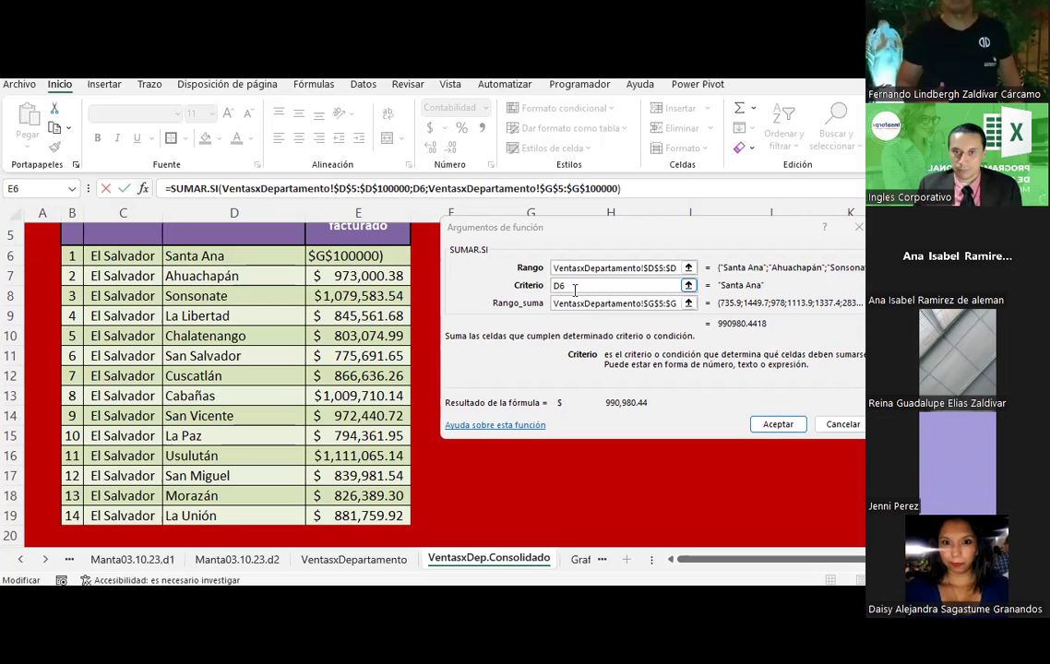
{"action": "left_click", "coordinate": [575, 289]}
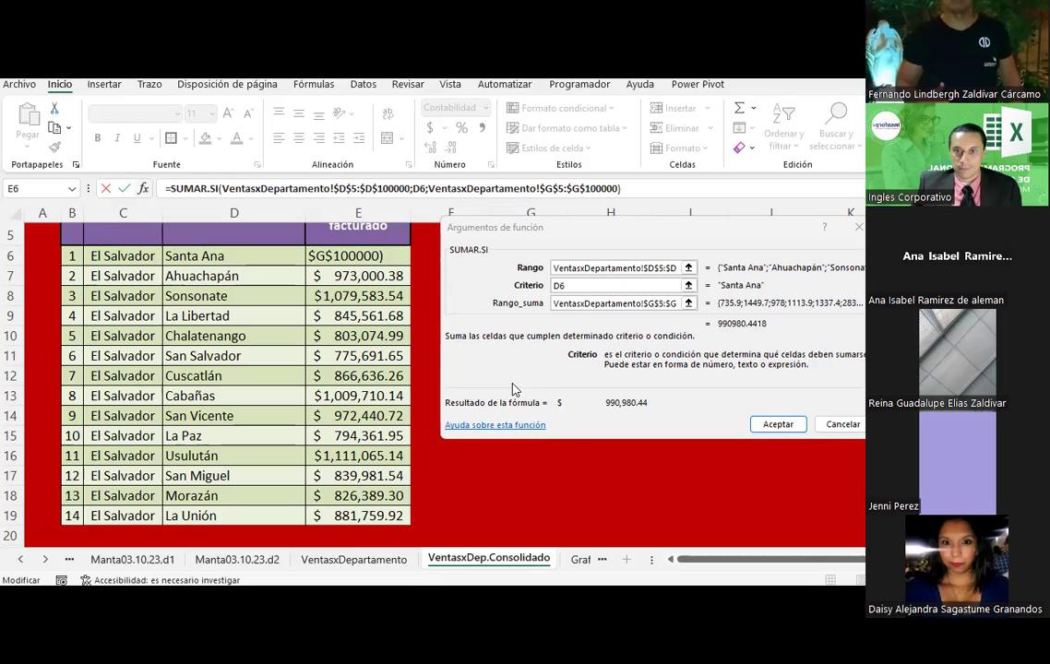
{"action": "scroll", "coordinate": [369, 356], "scroll_direction": "up", "scroll_amount": 2}
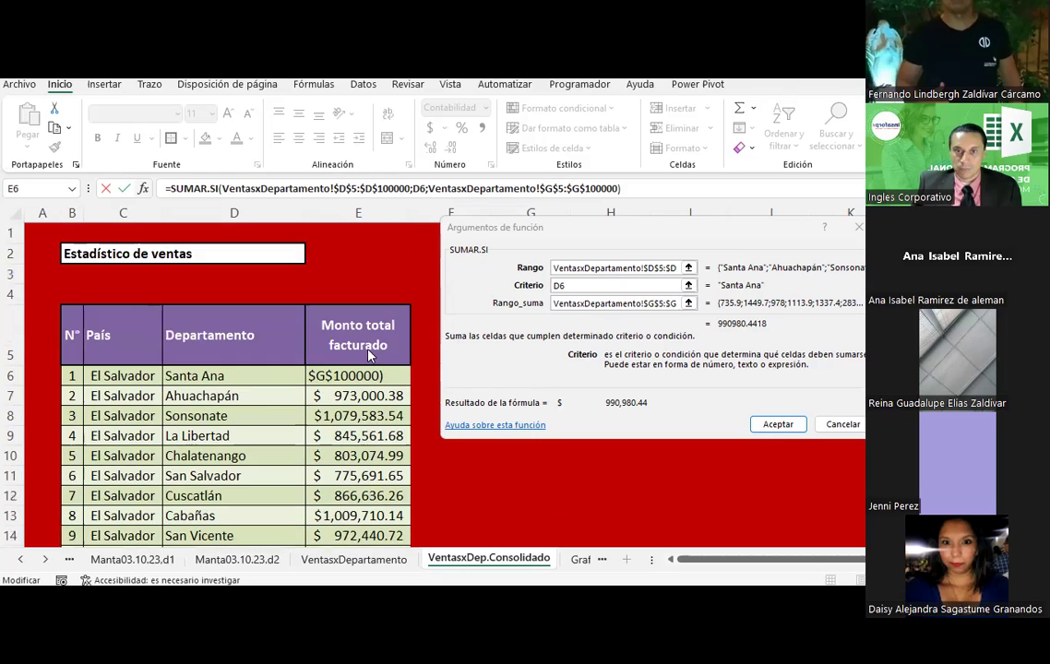
{"action": "scroll", "coordinate": [369, 357], "scroll_direction": "down", "scroll_amount": 1}
{"action": "scroll", "coordinate": [370, 357], "scroll_direction": "down", "scroll_amount": 1}
{"action": "scroll", "coordinate": [369, 357], "scroll_direction": "up", "scroll_amount": 1}
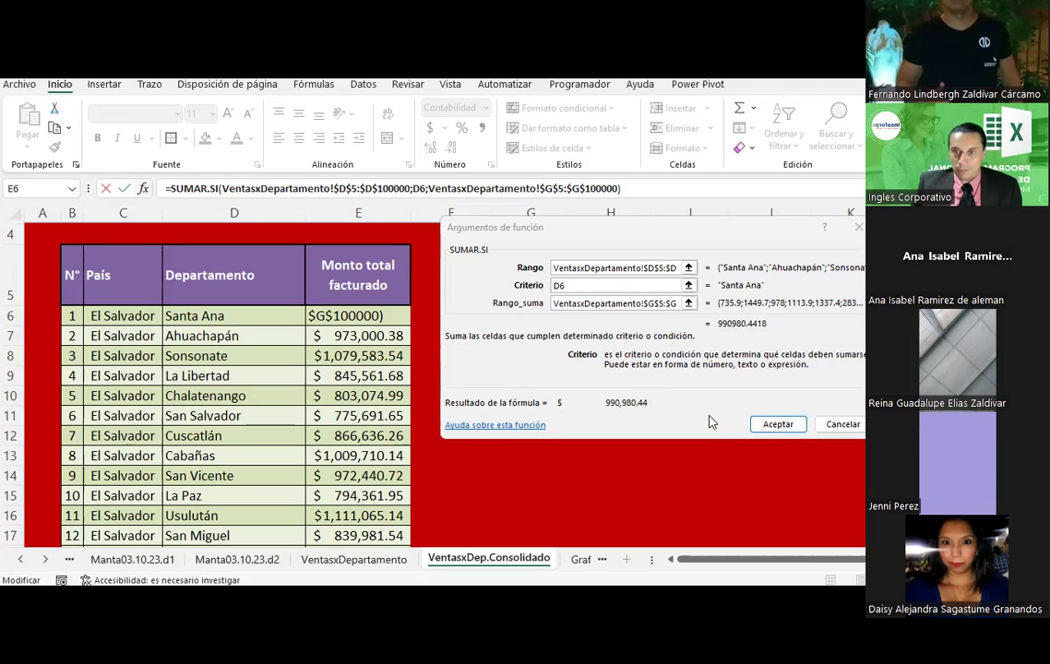
Confirm the SUMAR.SI formula so Santa Ana totals $ 990,980.44, and select header cell B5.
{"action": "left_click", "coordinate": [777, 425]}
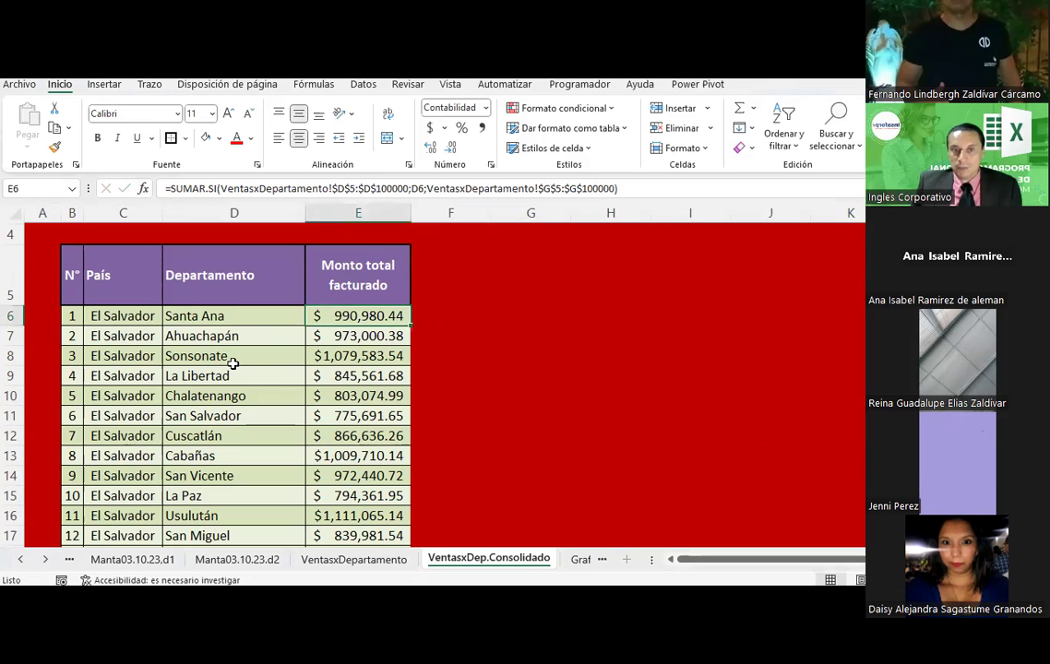
{"action": "scroll", "coordinate": [233, 365], "scroll_direction": "down", "scroll_amount": 2}
{"action": "scroll", "coordinate": [233, 364], "scroll_direction": "up", "scroll_amount": 4}
{"action": "scroll", "coordinate": [233, 365], "scroll_direction": "down", "scroll_amount": 1}
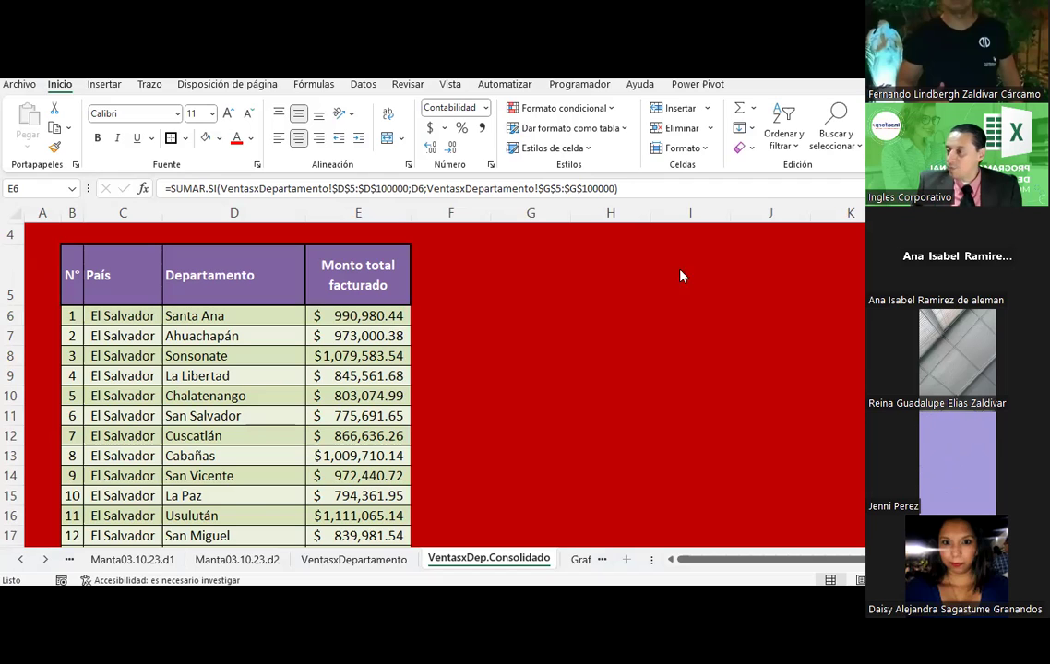
{"action": "left_click", "coordinate": [71, 273]}
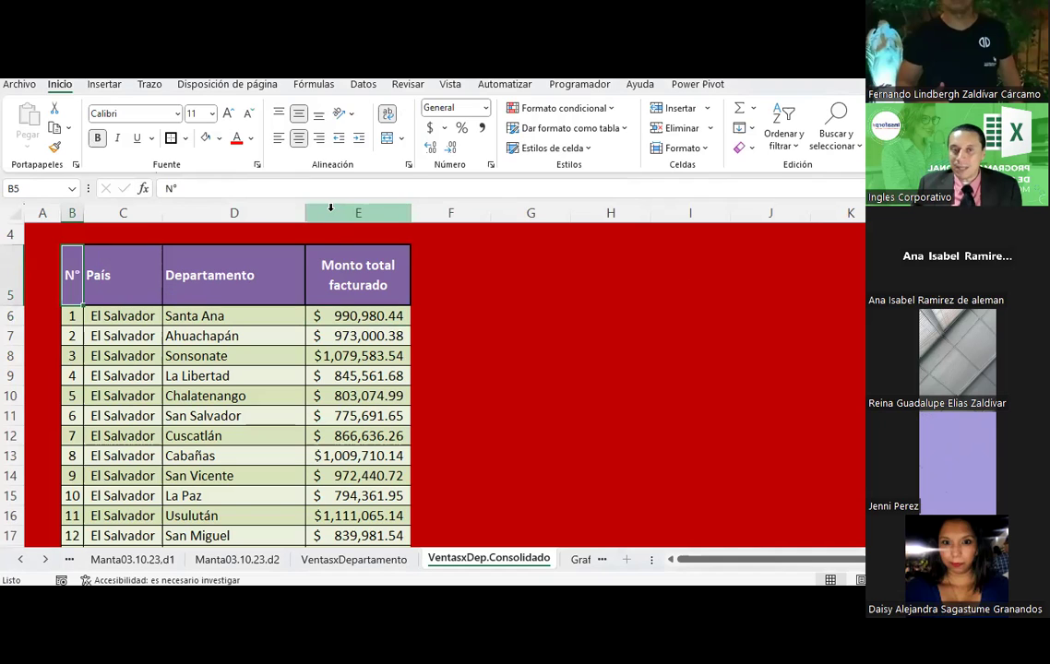
Convert the range B5:E19 into a formatted table with headers.
{"action": "left_click", "coordinate": [99, 88]}
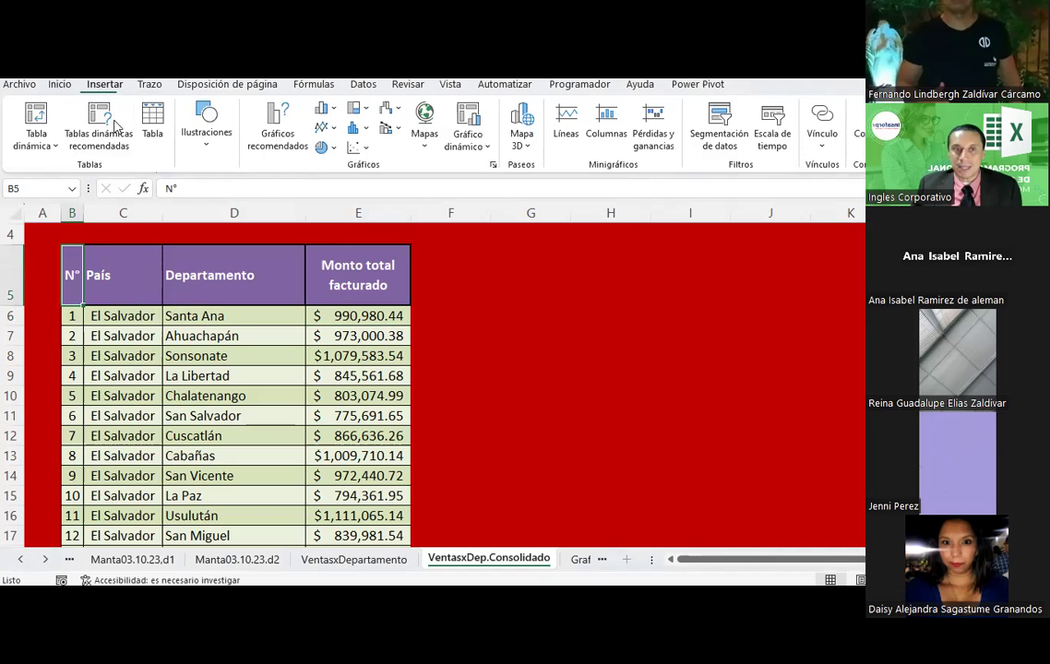
{"action": "left_click", "coordinate": [152, 128]}
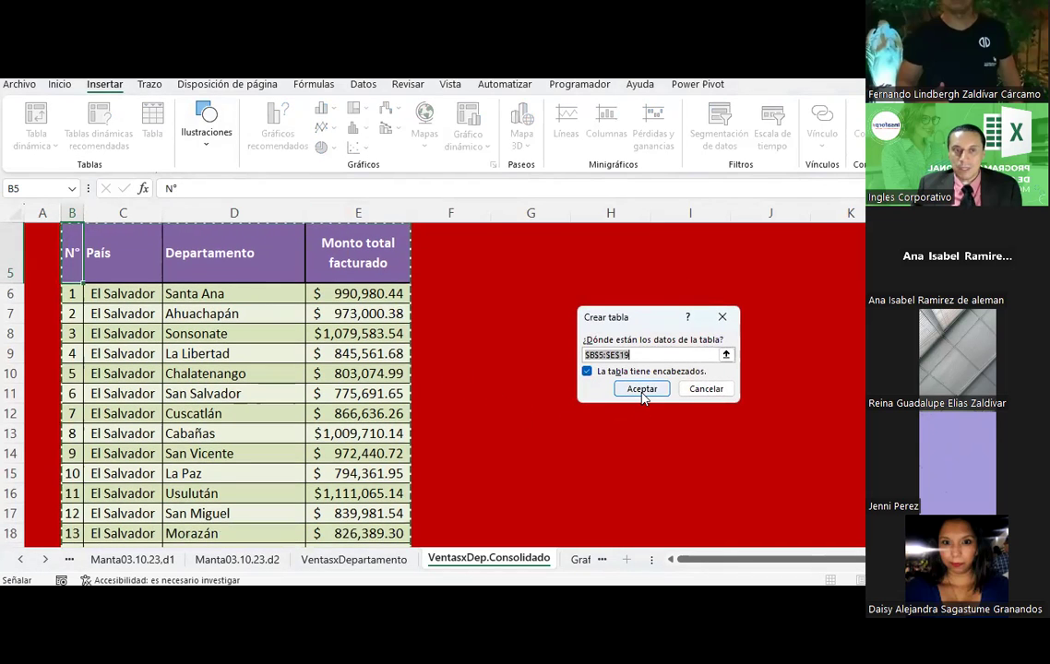
{"action": "left_click", "coordinate": [640, 389]}
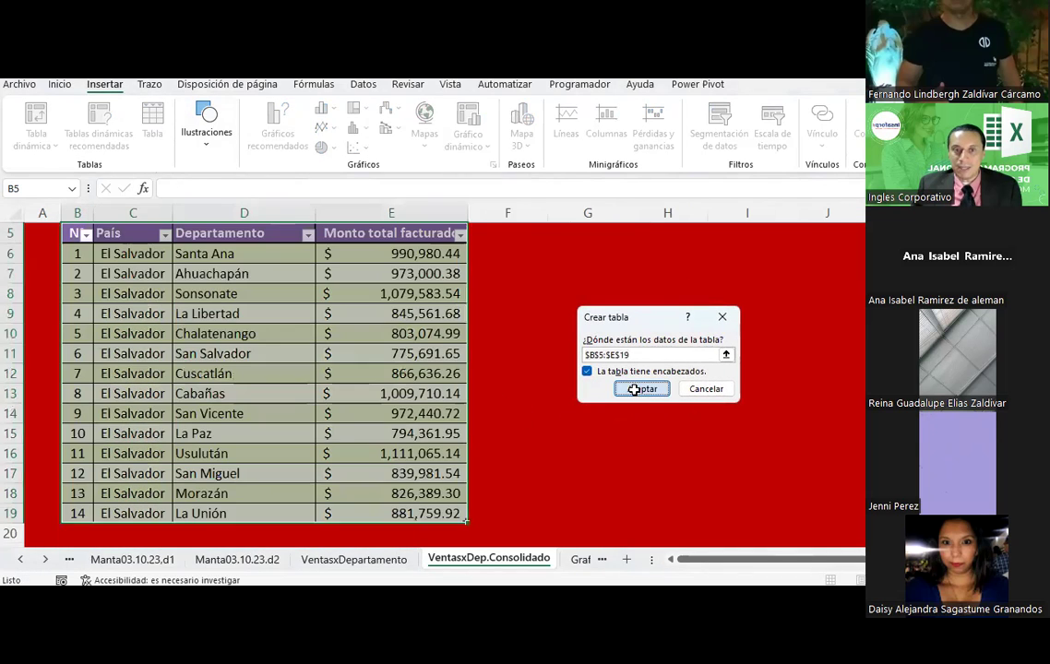
{"action": "scroll", "coordinate": [246, 372], "scroll_direction": "up", "scroll_amount": 2}
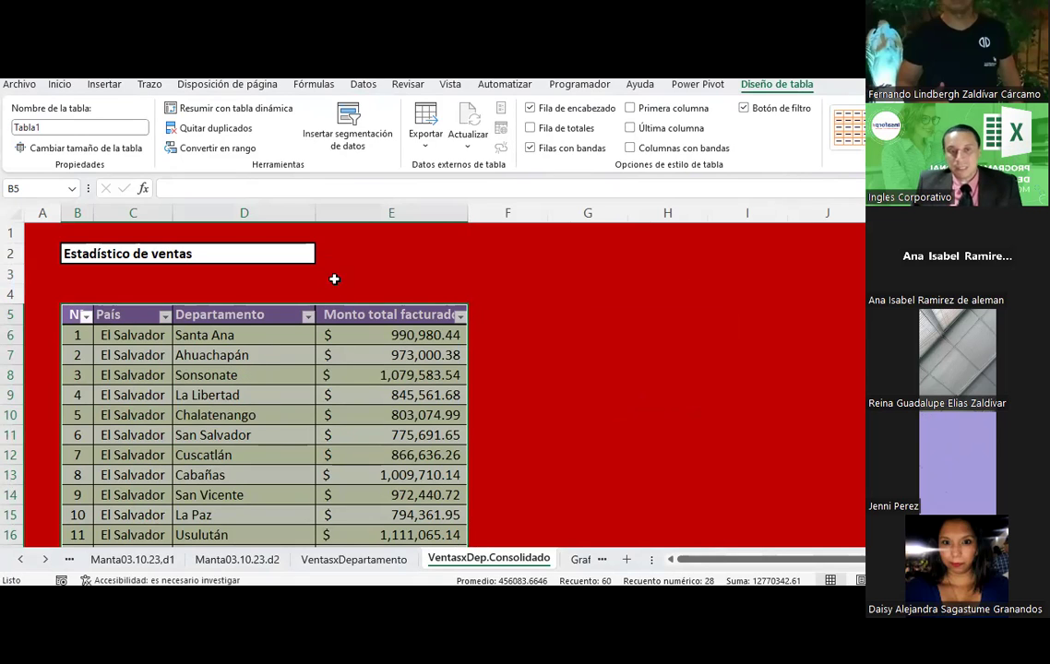
Narrow column E and heighten header row 5 so Monto total facturado wraps onto two lines.
{"action": "mouse_move", "coordinate": [467, 210]}
{"action": "left_mouse_down"}
{"action": "mouse_move", "coordinate": [408, 205]}
{"action": "mouse_move", "coordinate": [424, 207]}
{"action": "left_mouse_up"}
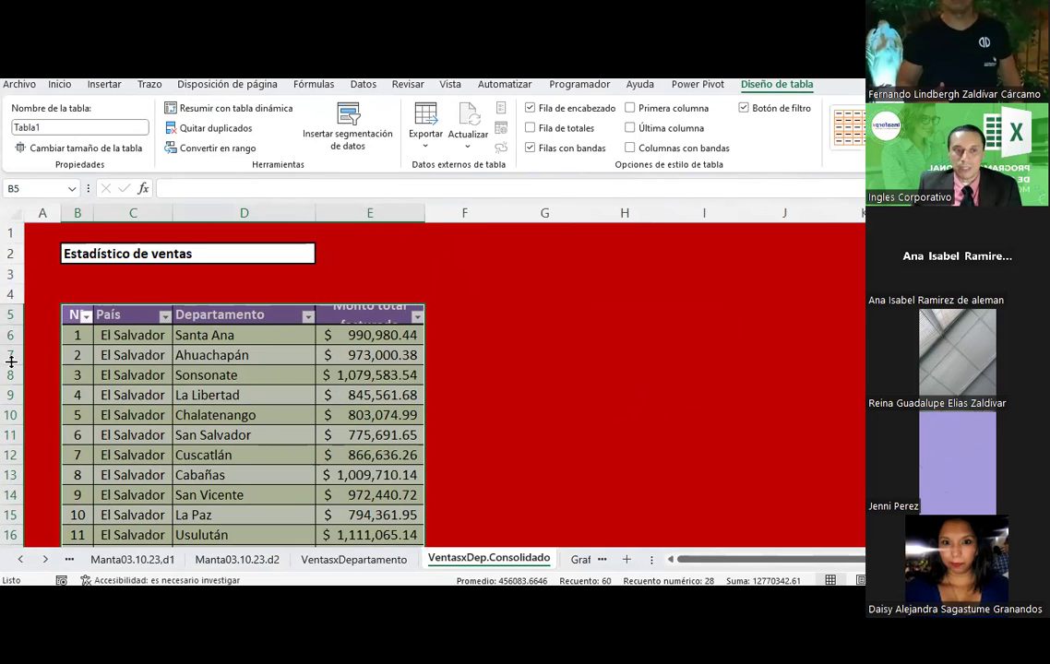
{"action": "left_click_drag", "start_coordinate": [18, 326], "coordinate": [17, 345]}
{"action": "left_click_drag", "start_coordinate": [545, 375], "coordinate": [544, 356]}
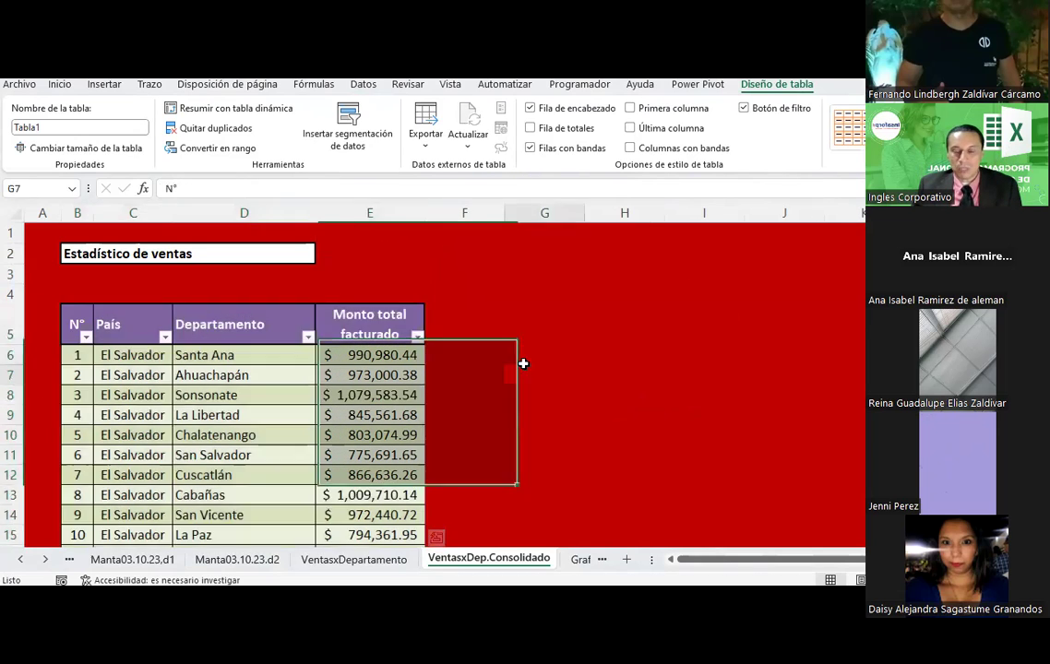
{"action": "left_click", "coordinate": [73, 322]}
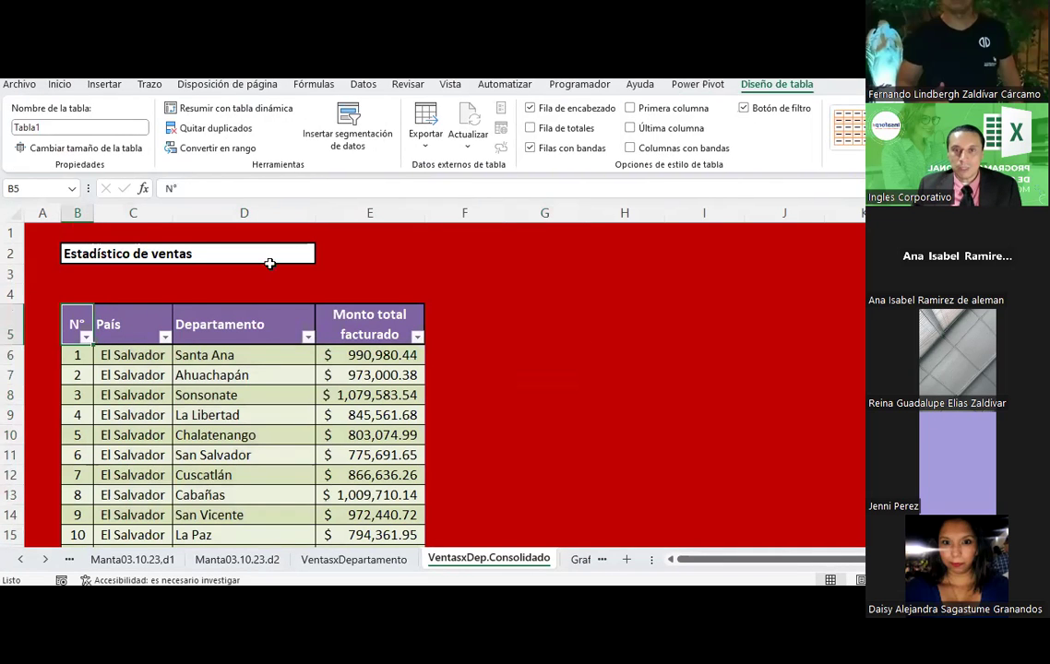
{"action": "left_click", "coordinate": [364, 84]}
Turn off the filter buttons on the table's header row.
{"action": "left_click", "coordinate": [539, 125]}
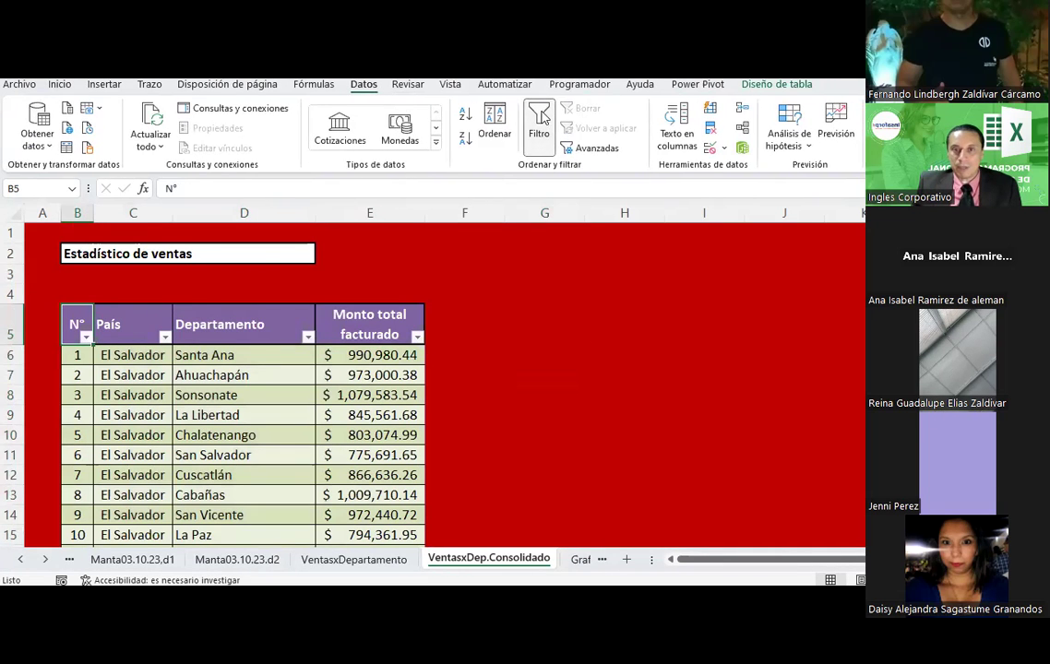
{"action": "left_click", "coordinate": [531, 375]}
{"action": "scroll", "coordinate": [531, 375], "scroll_direction": "down", "scroll_amount": 1}
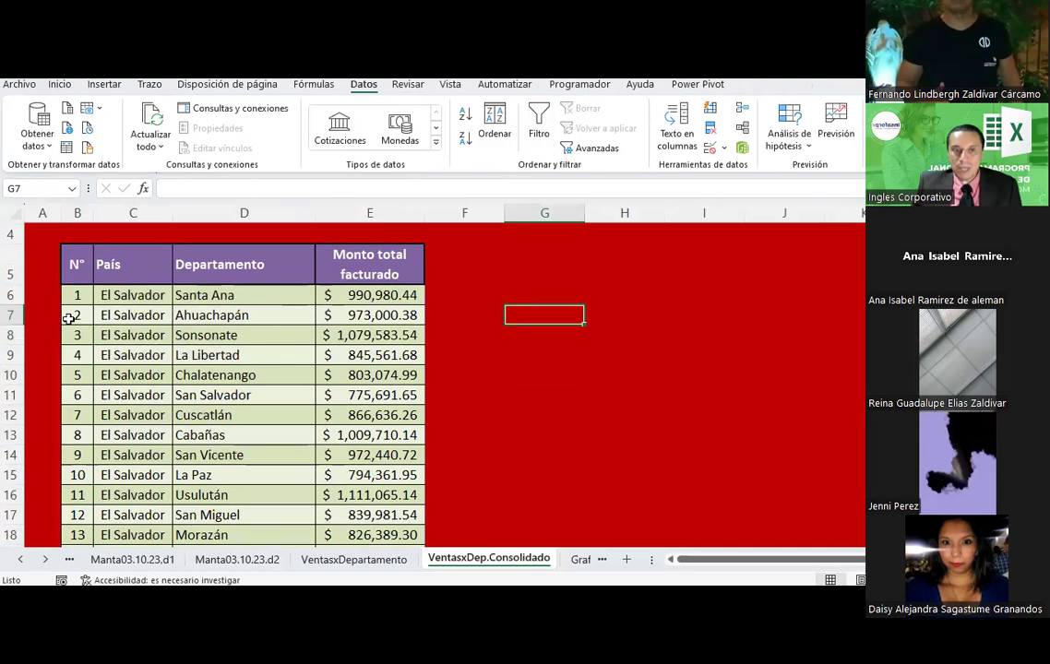
Select the country, department and amount data in C6:E19.
{"action": "left_click", "coordinate": [113, 298]}
{"action": "scroll", "coordinate": [151, 331], "scroll_direction": "down", "scroll_amount": 1}
{"action": "scroll", "coordinate": [148, 342], "scroll_direction": "up", "scroll_amount": 1}
{"action": "scroll", "coordinate": [144, 318], "scroll_direction": "down", "scroll_amount": 1}
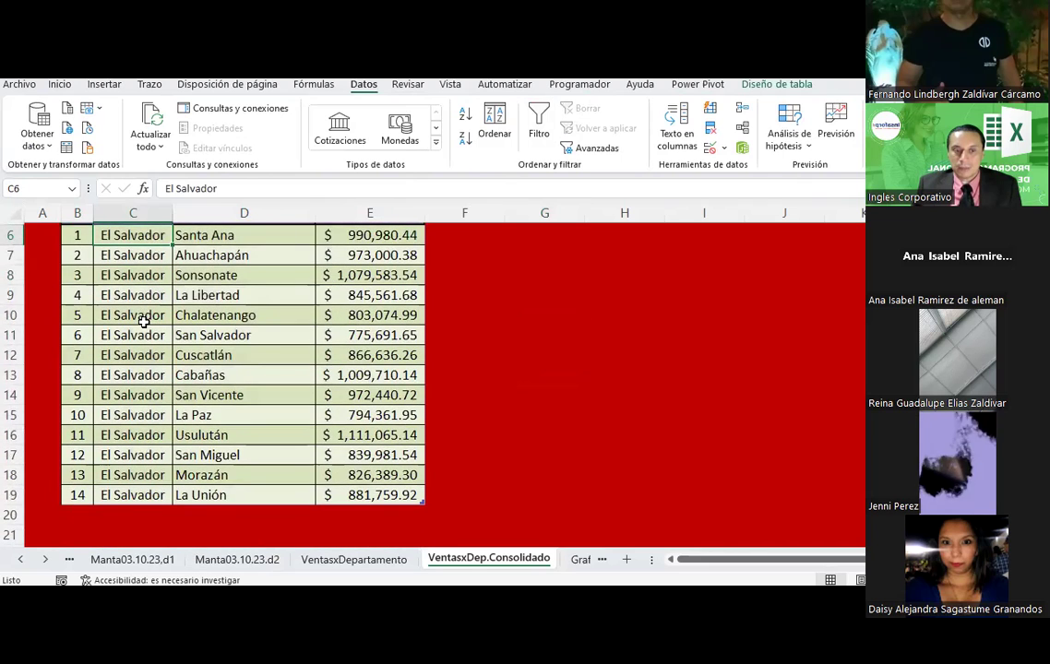
{"action": "scroll", "coordinate": [143, 322], "scroll_direction": "up", "scroll_amount": 1}
{"action": "scroll", "coordinate": [143, 320], "scroll_direction": "down", "scroll_amount": 1}
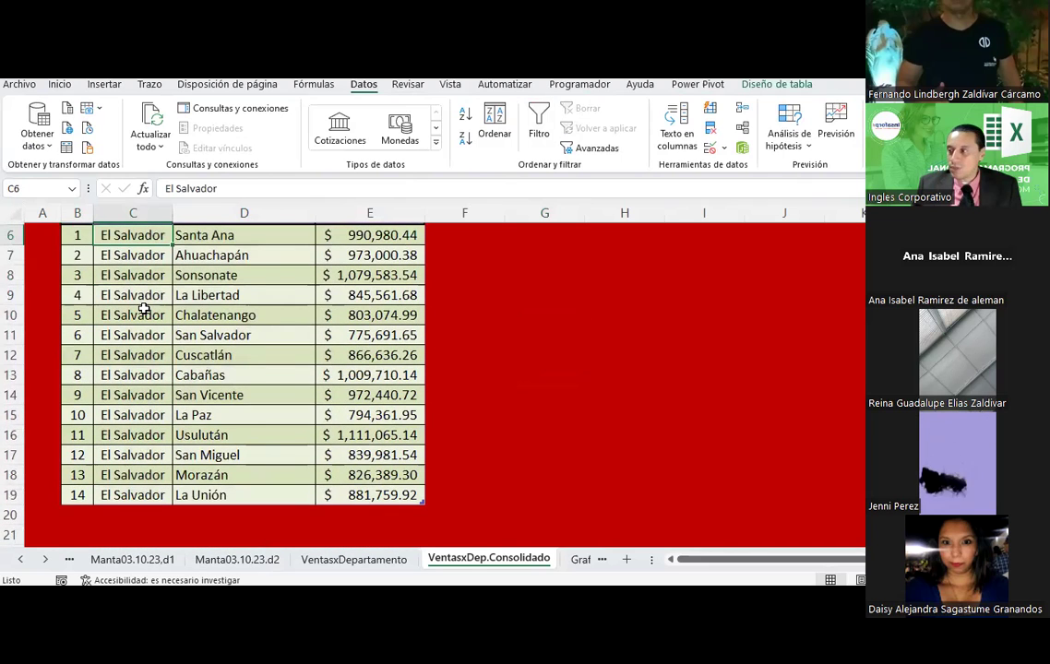
{"action": "left_click_drag", "start_coordinate": [136, 234], "coordinate": [374, 495]}
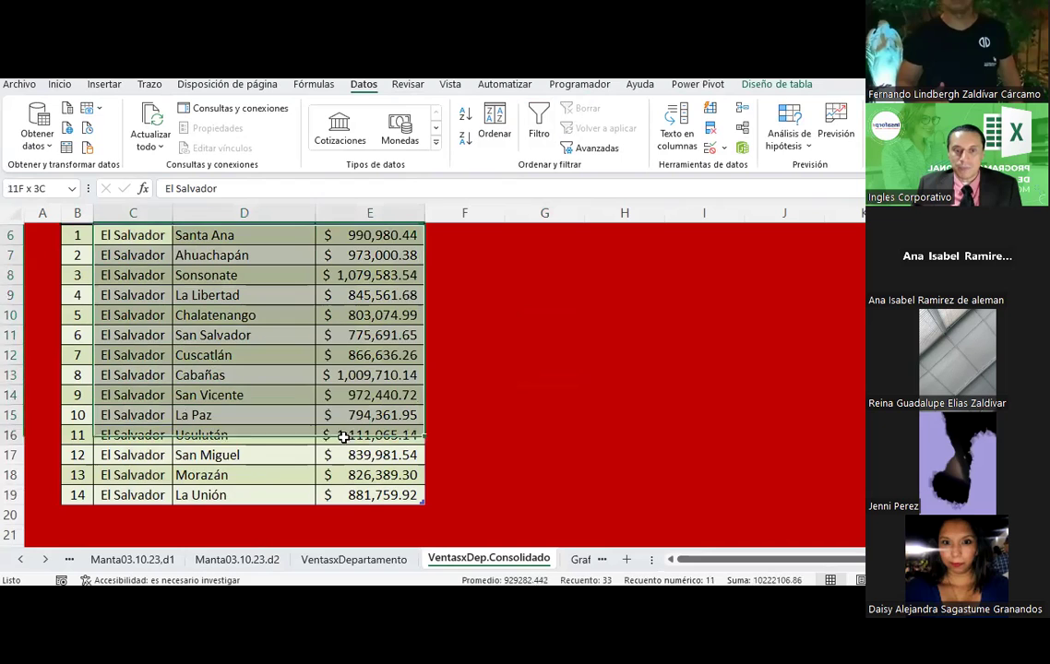
{"action": "scroll", "coordinate": [322, 448], "scroll_direction": "up", "scroll_amount": 3}
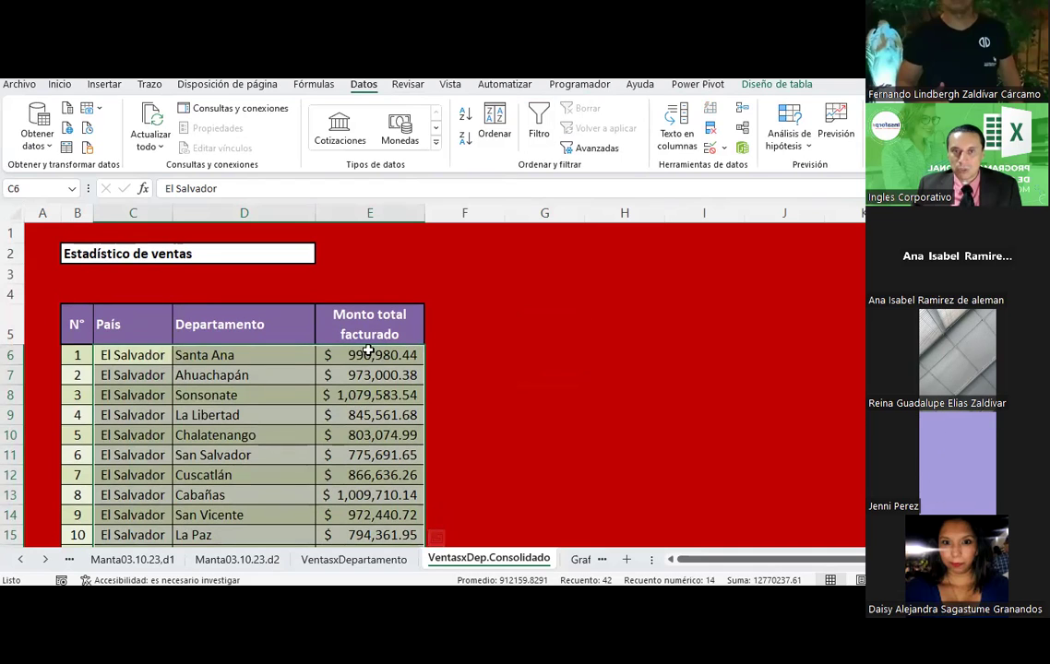
{"action": "left_click", "coordinate": [114, 84]}
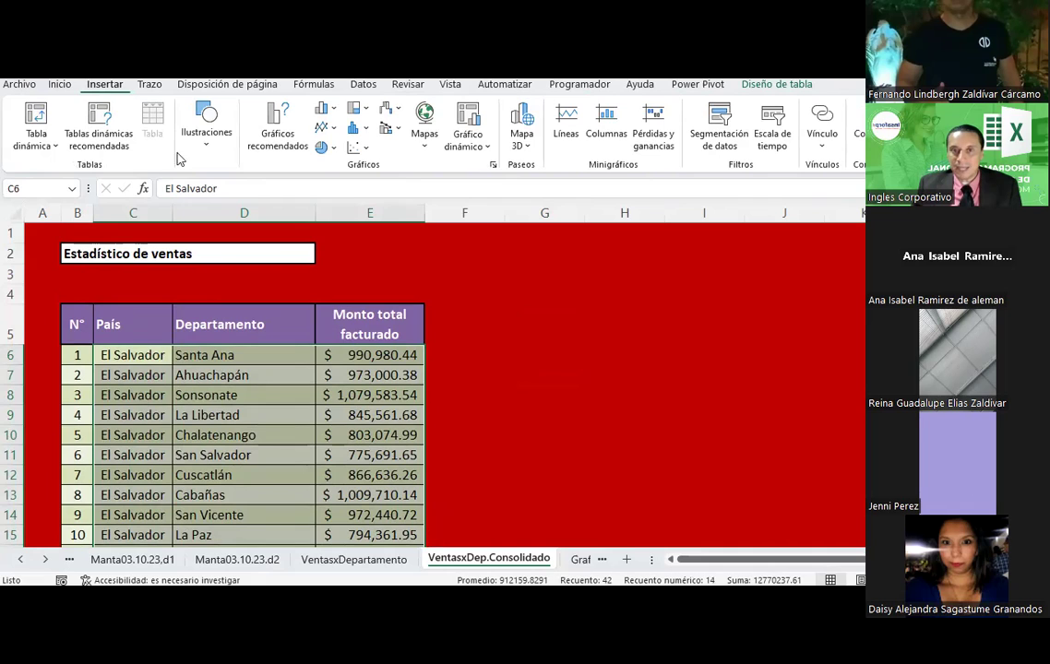
Open the Mapas chart list to show Mapa coroplético, then close it.
{"action": "left_click", "coordinate": [425, 151]}
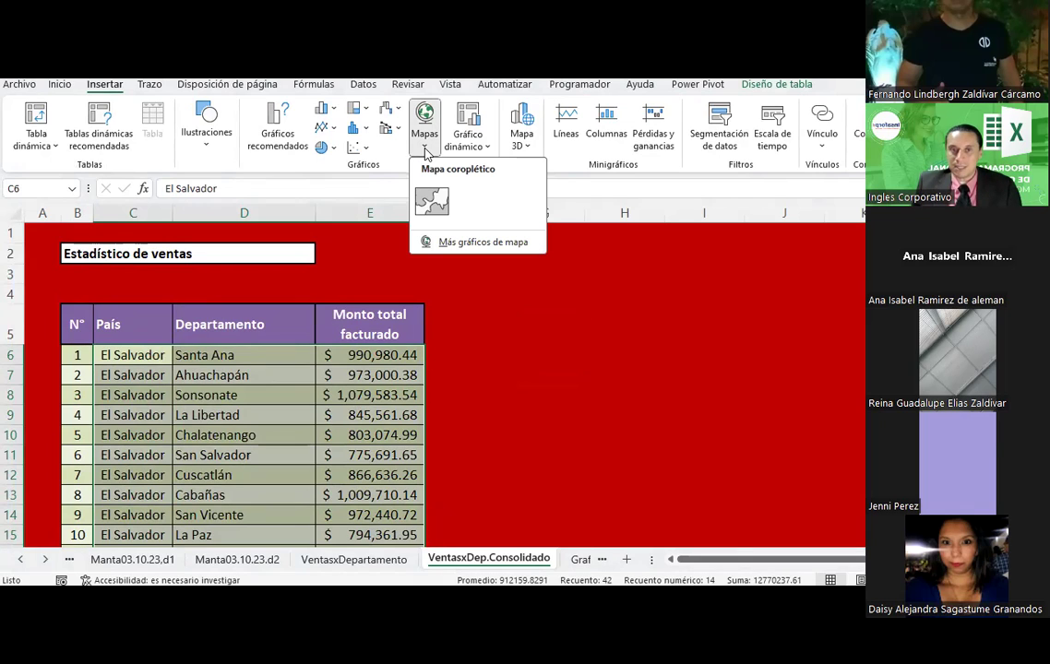
{"action": "left_click", "coordinate": [425, 150]}
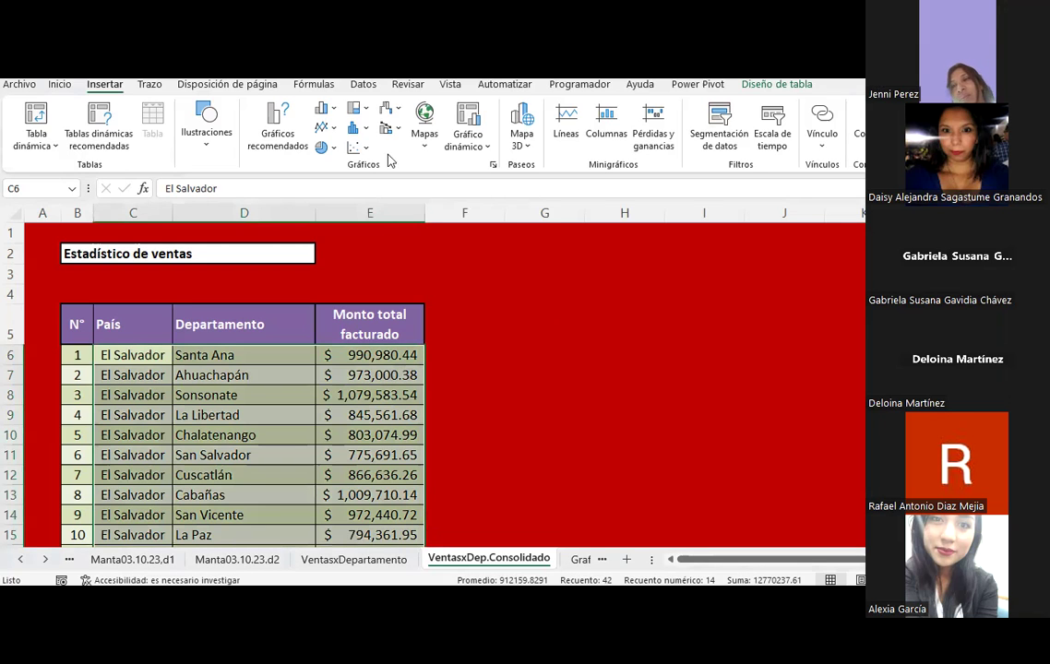
Select C6:E19 and insert a Mapa coroplético of the department totals.
{"action": "left_click", "coordinate": [423, 146]}
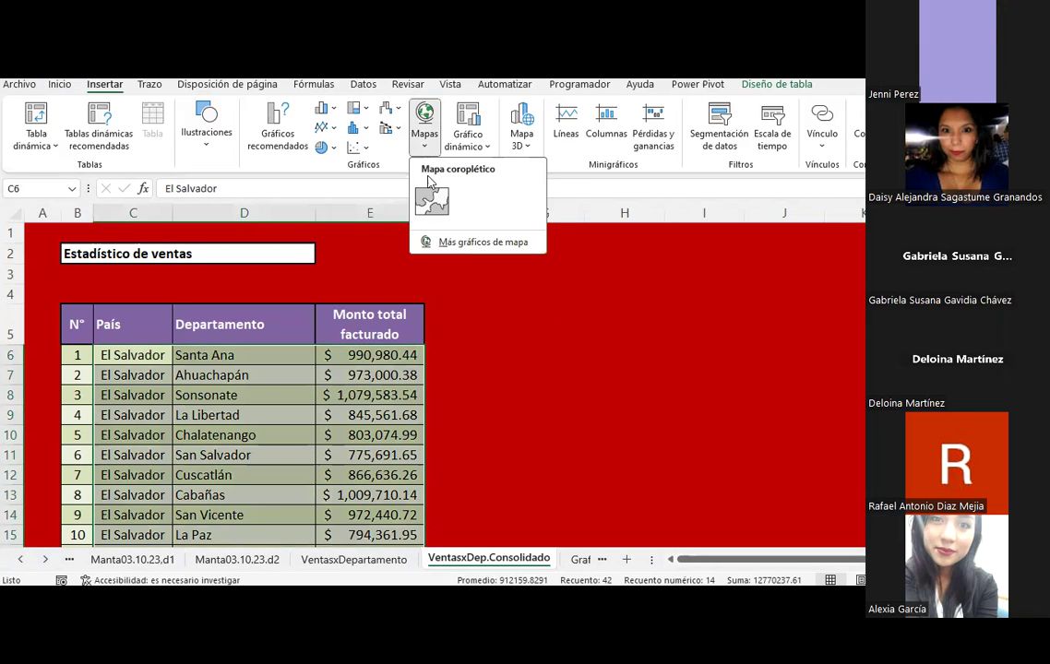
{"action": "left_click", "coordinate": [106, 351]}
{"action": "mouse_move", "coordinate": [107, 351]}
{"action": "left_mouse_down"}
{"action": "mouse_move", "coordinate": [380, 517]}
{"action": "mouse_move", "coordinate": [380, 534]}
{"action": "left_mouse_up"}
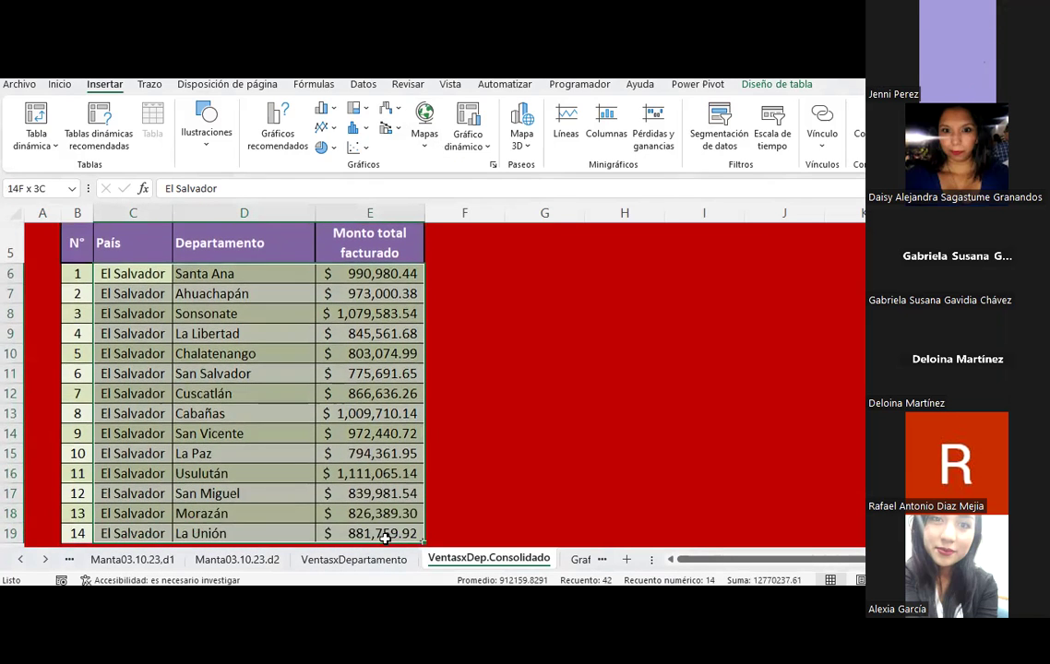
{"action": "scroll", "coordinate": [374, 272], "scroll_direction": "up", "scroll_amount": 1}
{"action": "left_click", "coordinate": [428, 146]}
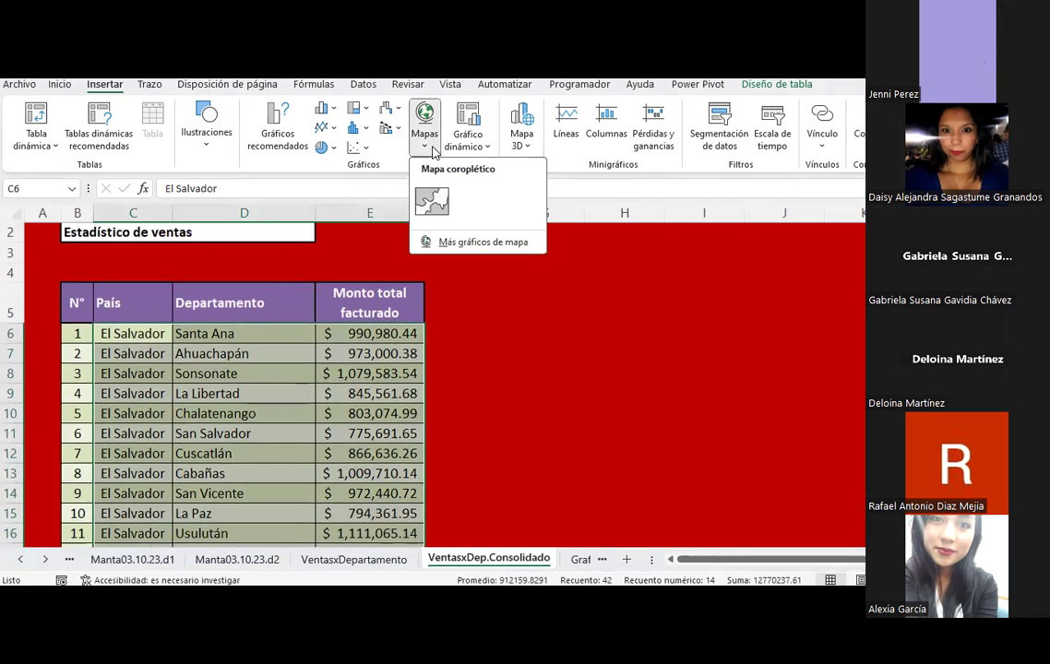
{"action": "left_click", "coordinate": [425, 214]}
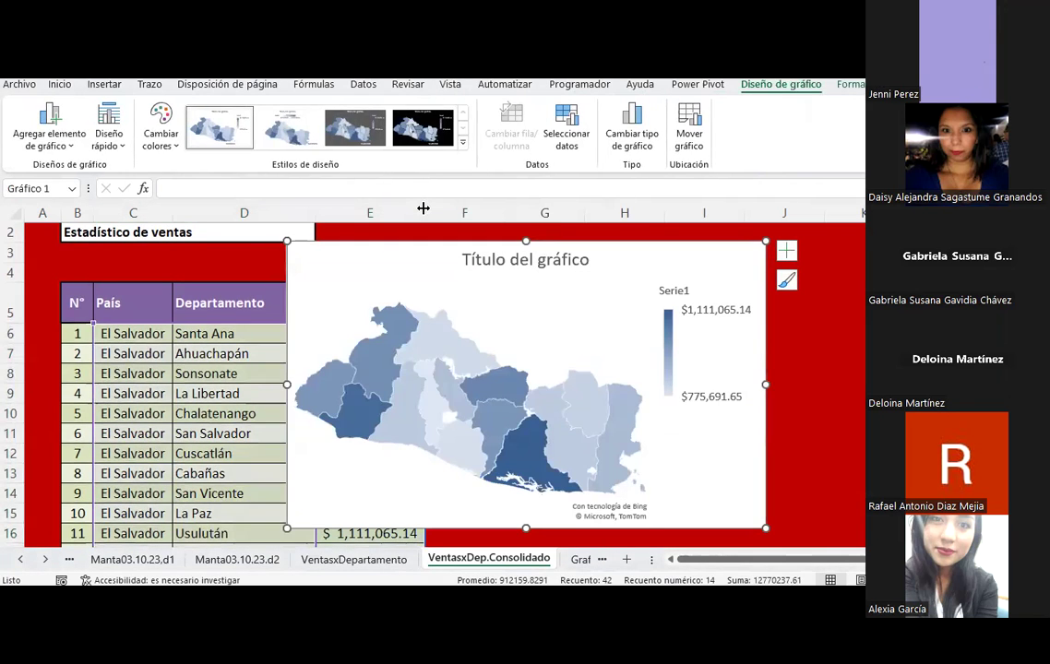
Move the map chart beside the table, resize it, and hide its chart title.
{"action": "mouse_move", "coordinate": [356, 251]}
{"action": "left_mouse_down"}
{"action": "mouse_move", "coordinate": [568, 321]}
{"action": "mouse_move", "coordinate": [535, 291]}
{"action": "left_mouse_up"}
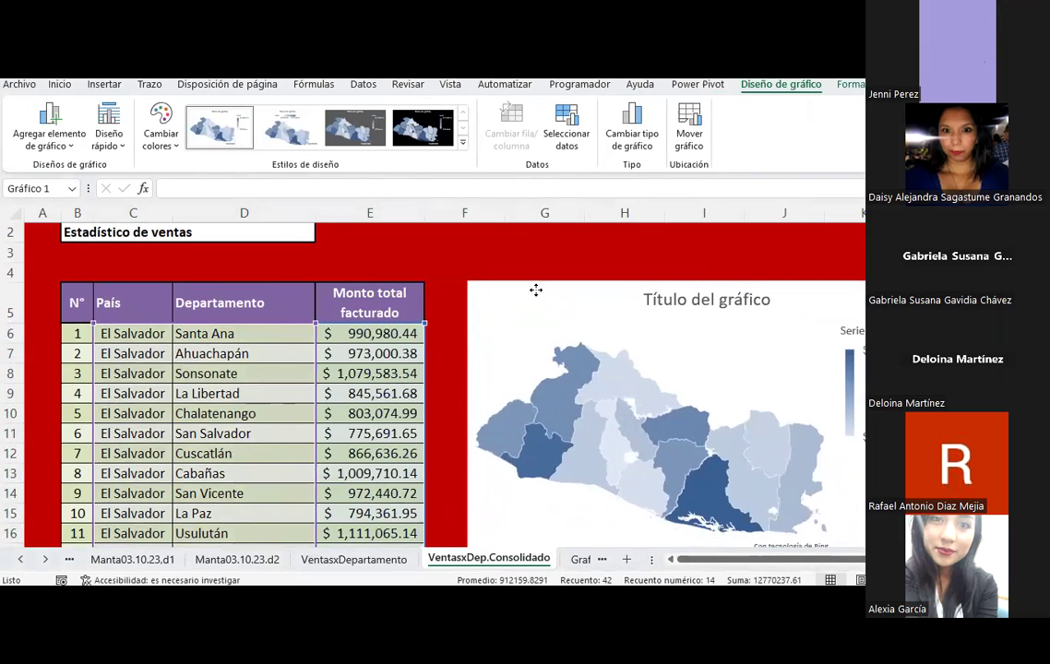
{"action": "mouse_move", "coordinate": [863, 544]}
{"action": "left_mouse_down"}
{"action": "mouse_move", "coordinate": [798, 449]}
{"action": "mouse_move", "coordinate": [865, 483]}
{"action": "left_mouse_up"}
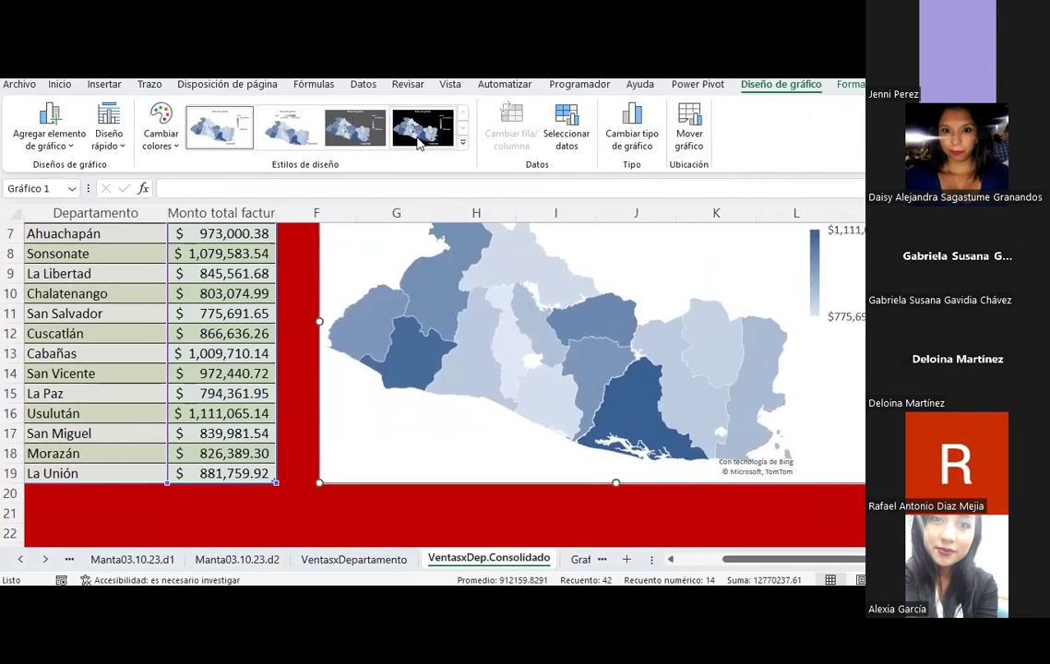
{"action": "scroll", "coordinate": [664, 360], "scroll_direction": "up", "scroll_amount": 2}
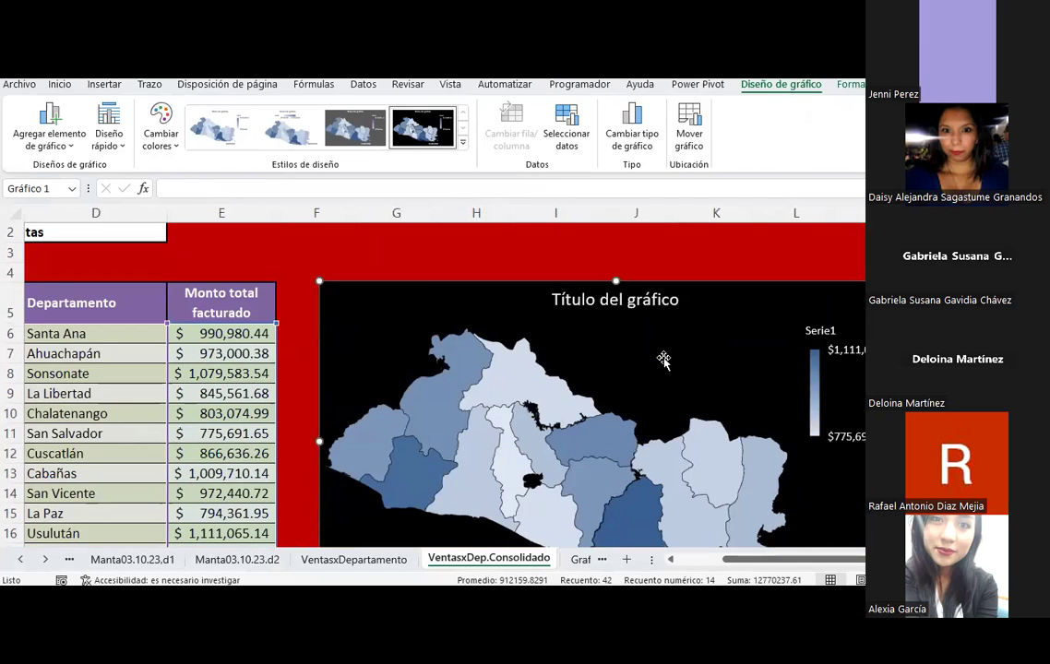
{"action": "scroll", "coordinate": [663, 359], "scroll_direction": "down", "scroll_amount": 1}
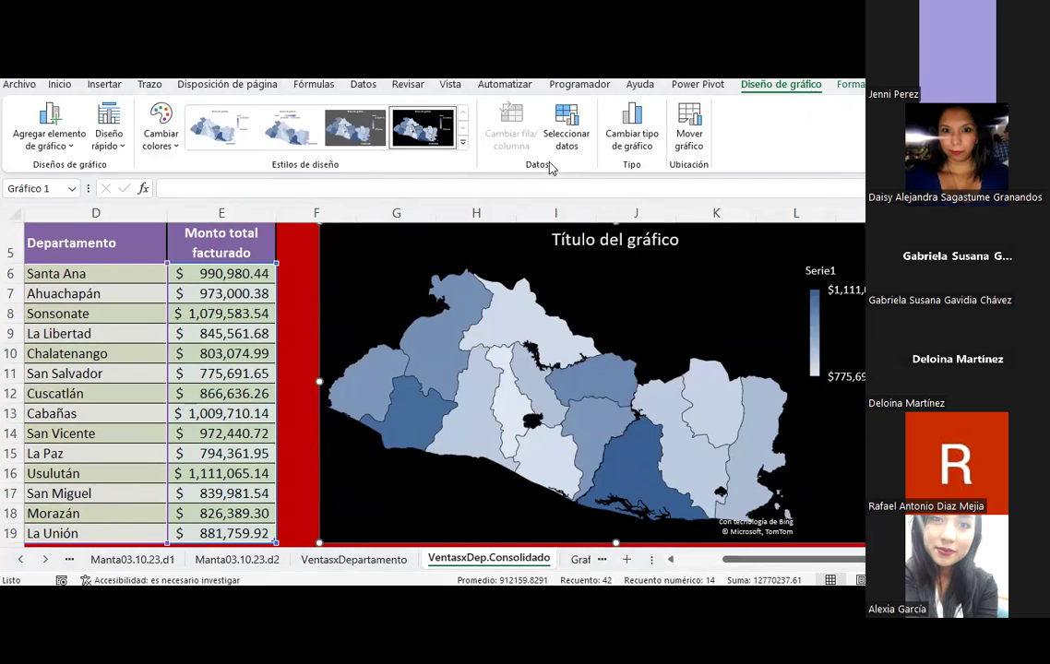
{"action": "scroll", "coordinate": [434, 379], "scroll_direction": "up", "scroll_amount": 1}
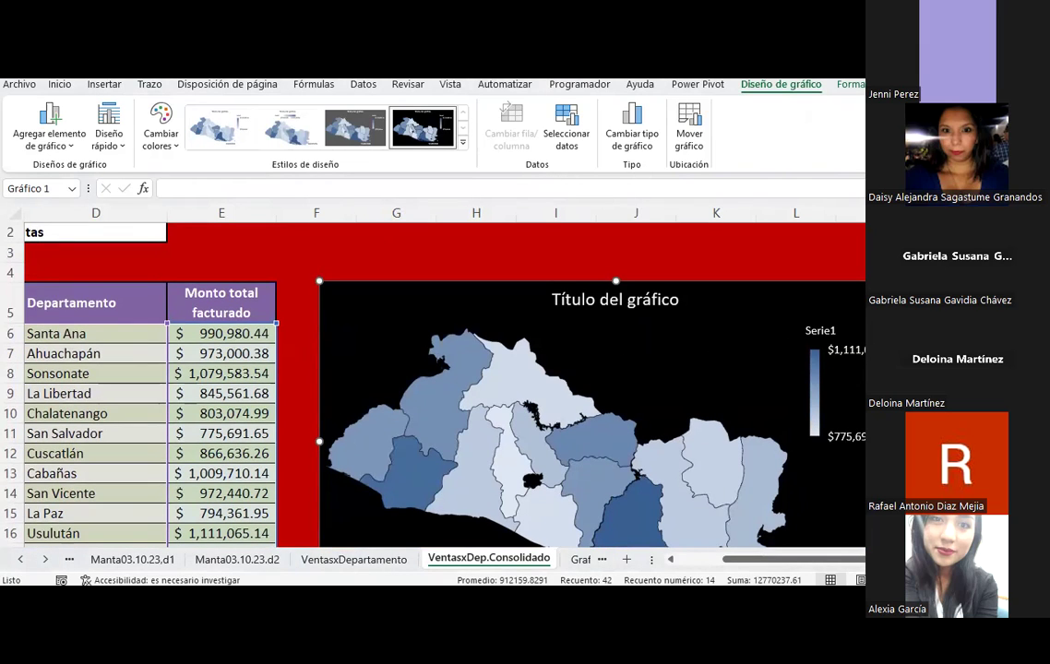
{"action": "left_click", "coordinate": [312, 294]}
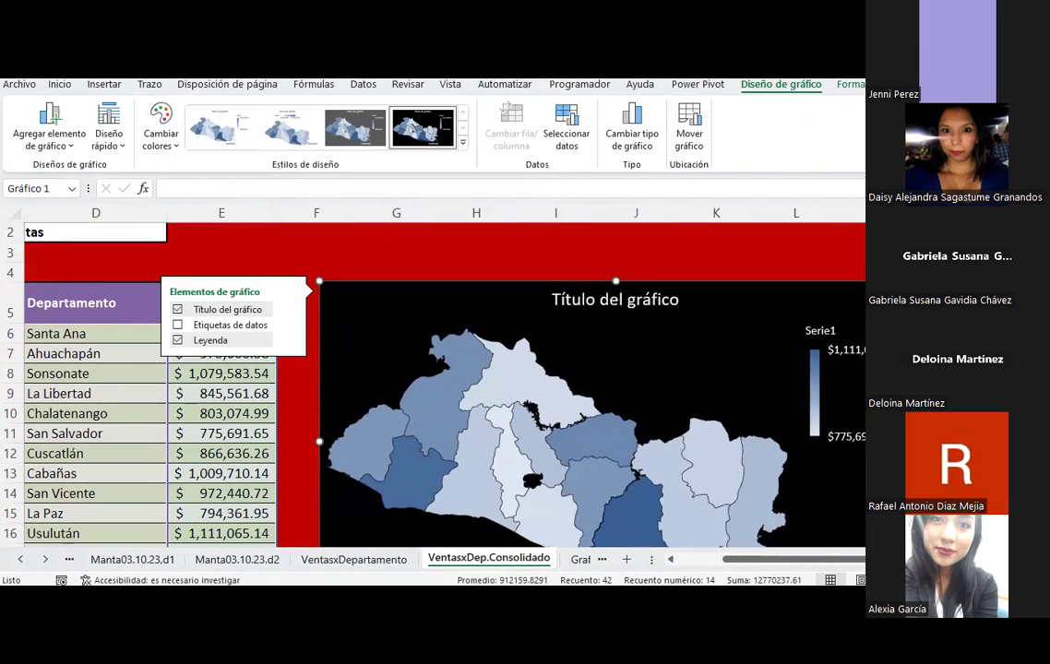
{"action": "left_click", "coordinate": [246, 313]}
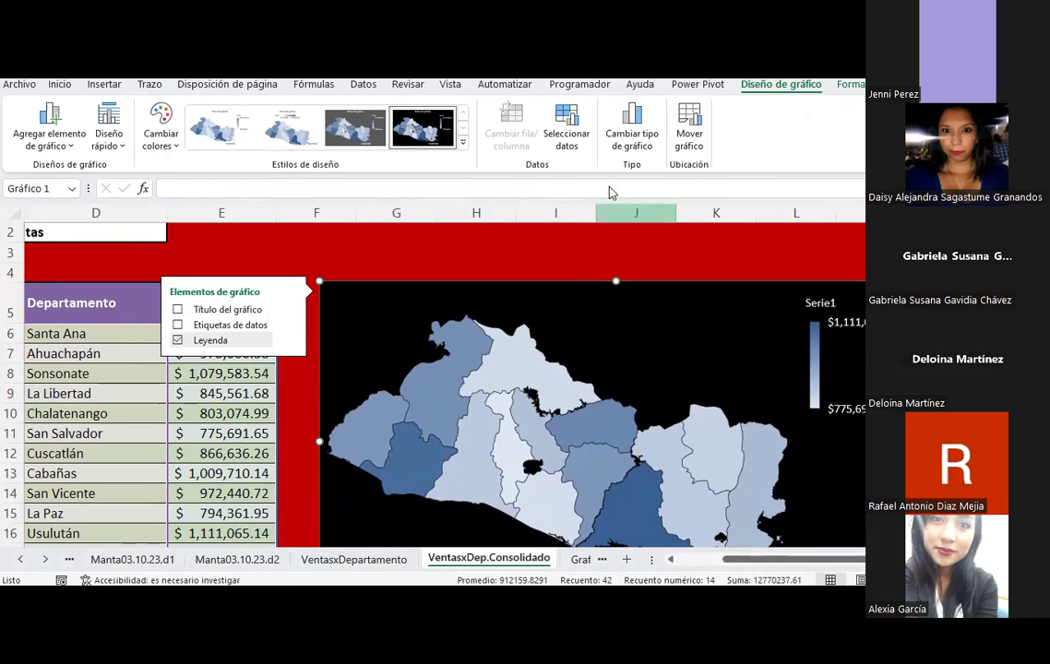
Rename the map's series from Serie1 to cell E5, Monto total facturado, via Seleccionar datos.
{"action": "left_click", "coordinate": [566, 125]}
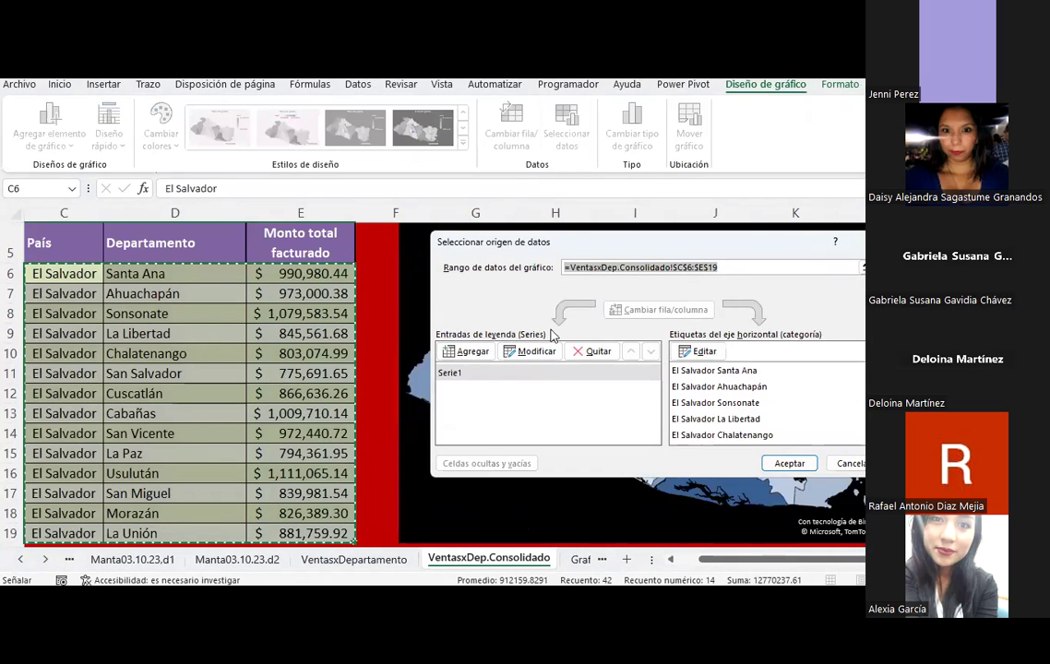
{"action": "left_click", "coordinate": [540, 355]}
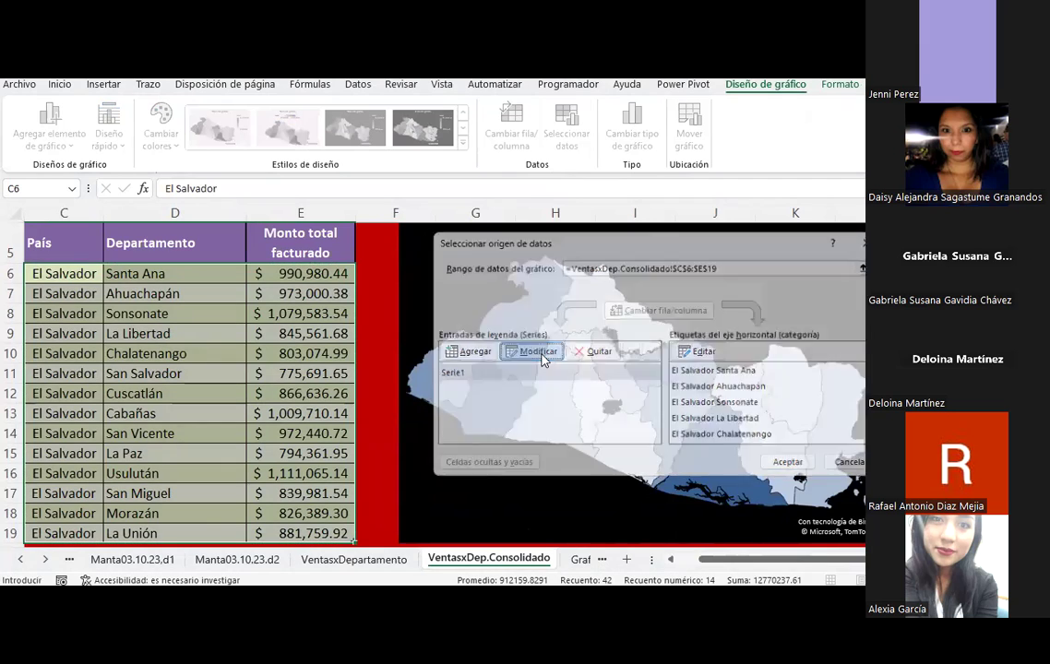
{"action": "left_click", "coordinate": [274, 235]}
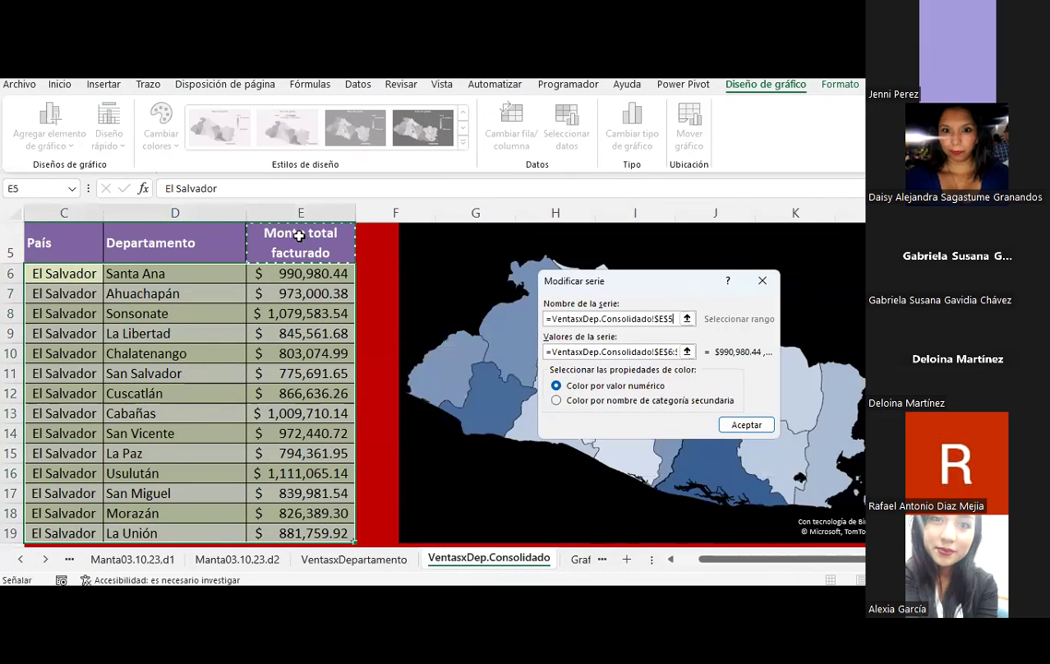
{"action": "left_click", "coordinate": [746, 425]}
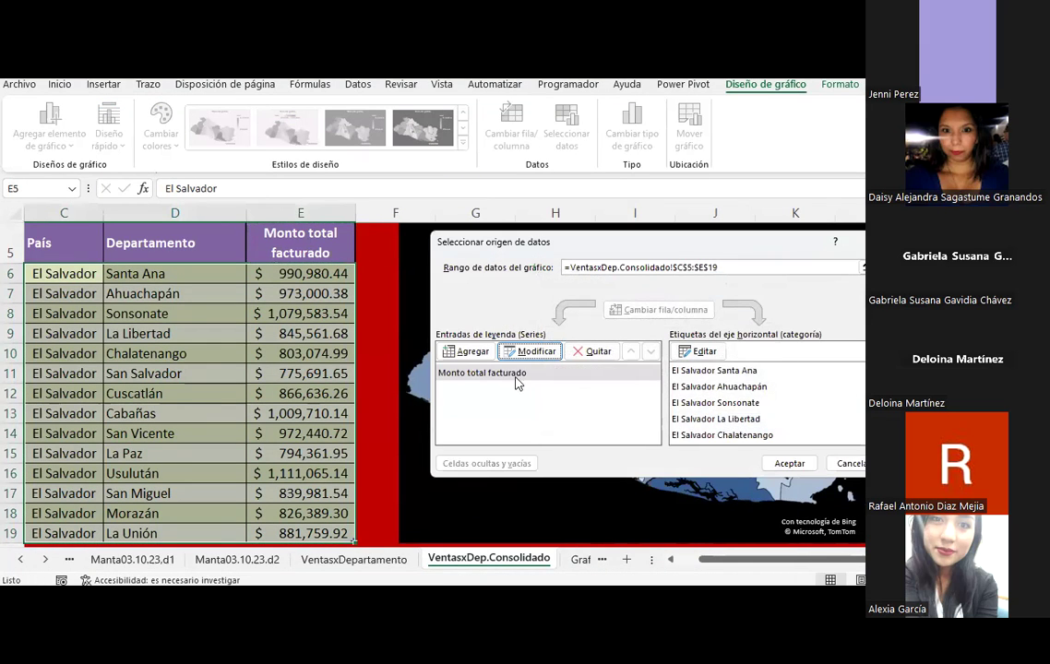
{"action": "left_click", "coordinate": [789, 463]}
Apply the quick layout with a top Monto total facturado legend, keeping the chart title hidden.
{"action": "mouse_move", "coordinate": [804, 469]}
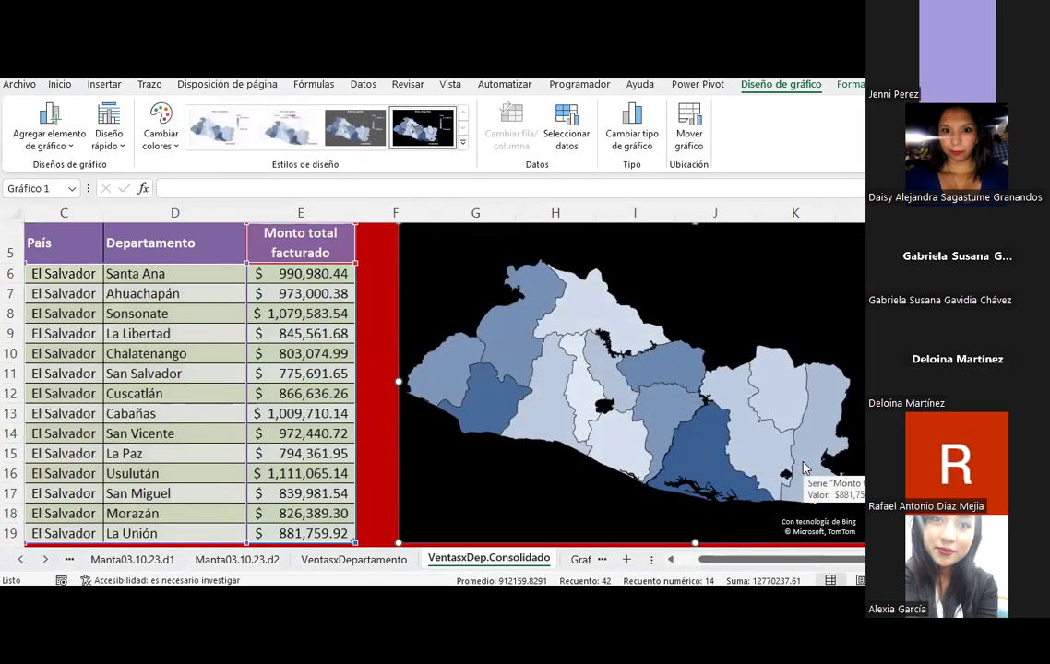
{"action": "scroll", "coordinate": [767, 347], "scroll_direction": "up", "scroll_amount": 1}
{"action": "scroll", "coordinate": [767, 345], "scroll_direction": "down", "scroll_amount": 1}
{"action": "scroll", "coordinate": [766, 346], "scroll_direction": "up", "scroll_amount": 1}
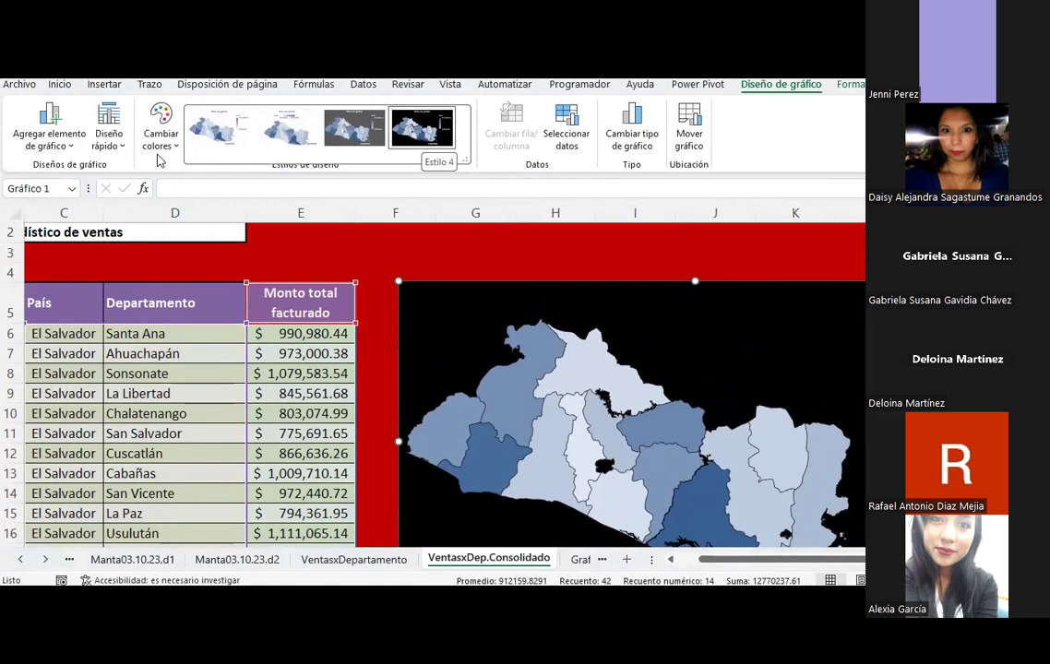
{"action": "left_click", "coordinate": [108, 127]}
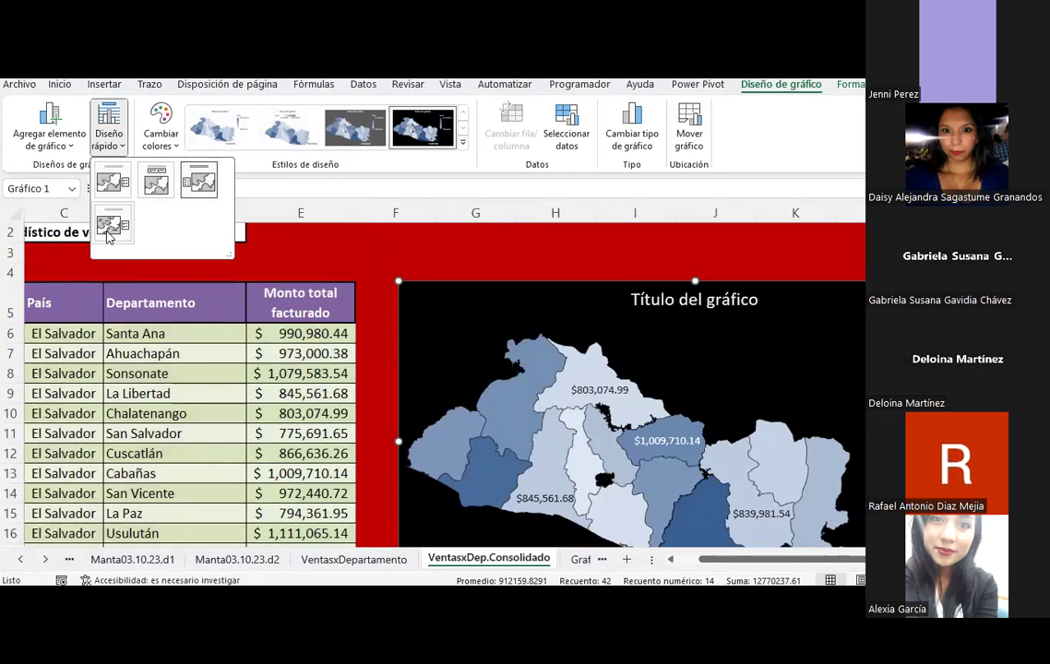
{"action": "left_click", "coordinate": [156, 181]}
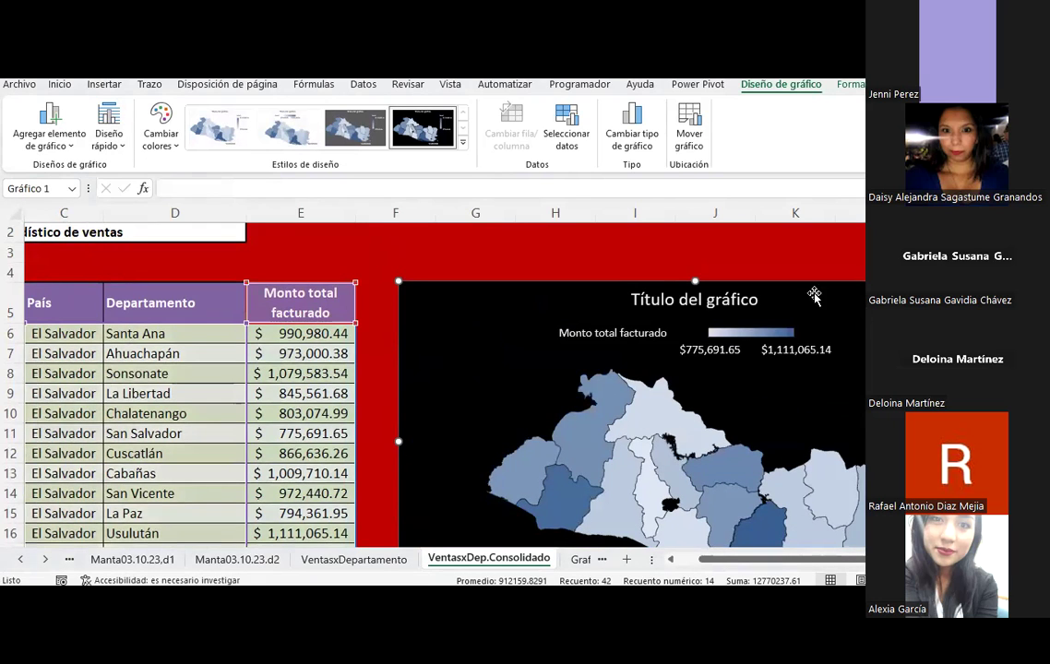
{"action": "scroll", "coordinate": [342, 336], "scroll_direction": "down", "scroll_amount": 1}
{"action": "left_click", "coordinate": [378, 242]}
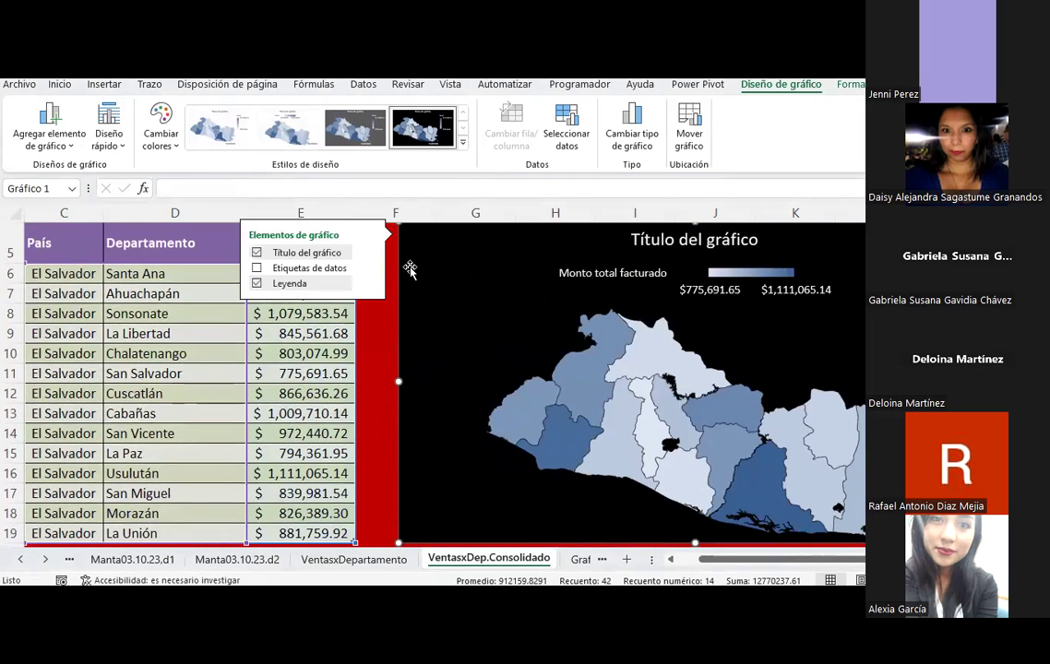
{"action": "left_click", "coordinate": [256, 252]}
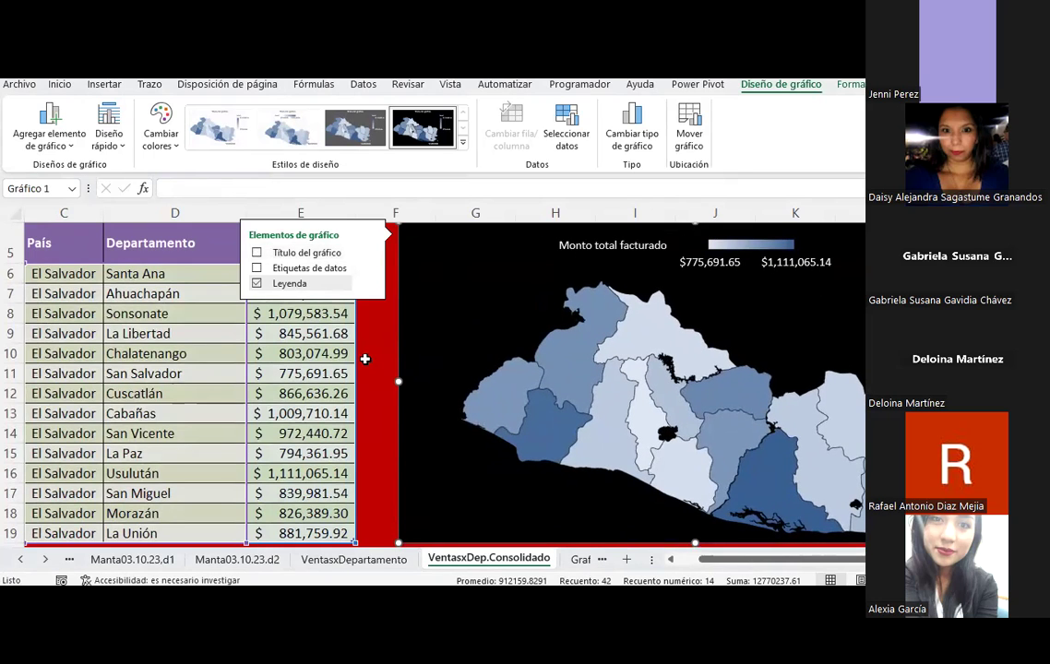
{"action": "left_click", "coordinate": [364, 359]}
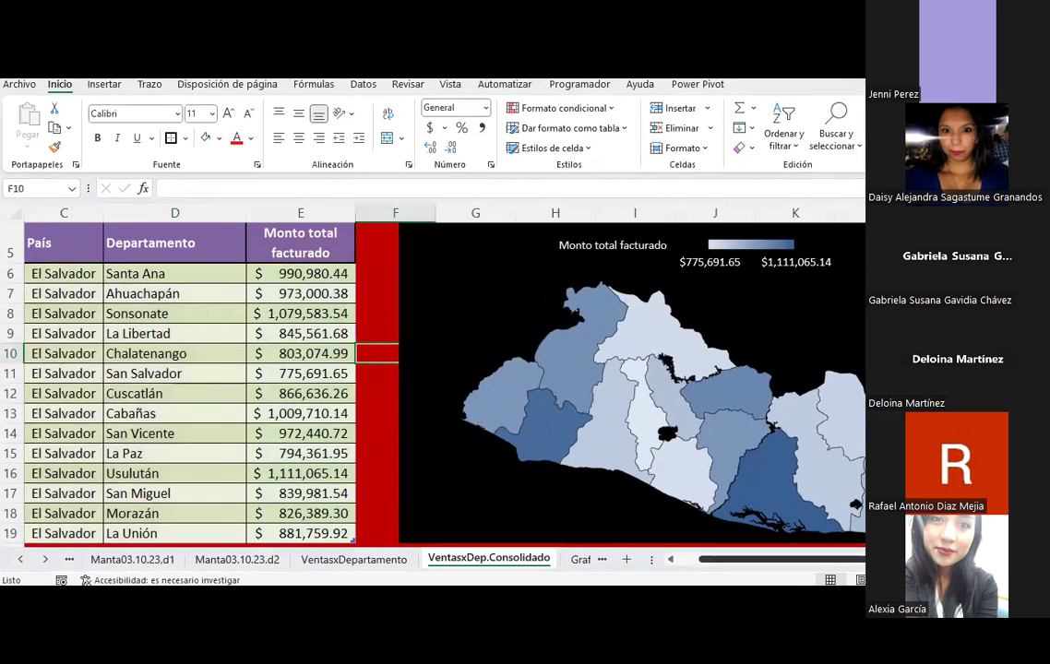
Bold the map legend's Monto total facturado text and its value range.
{"action": "scroll", "coordinate": [646, 372], "scroll_direction": "right", "scroll_amount": 2}
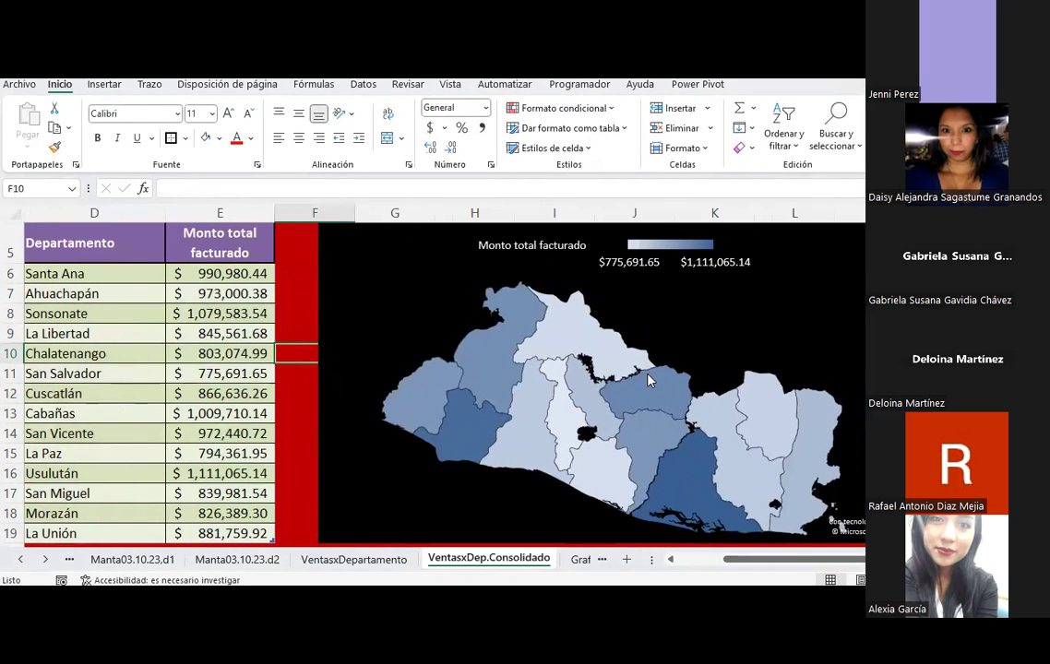
{"action": "scroll", "coordinate": [647, 371], "scroll_direction": "up", "scroll_amount": 1}
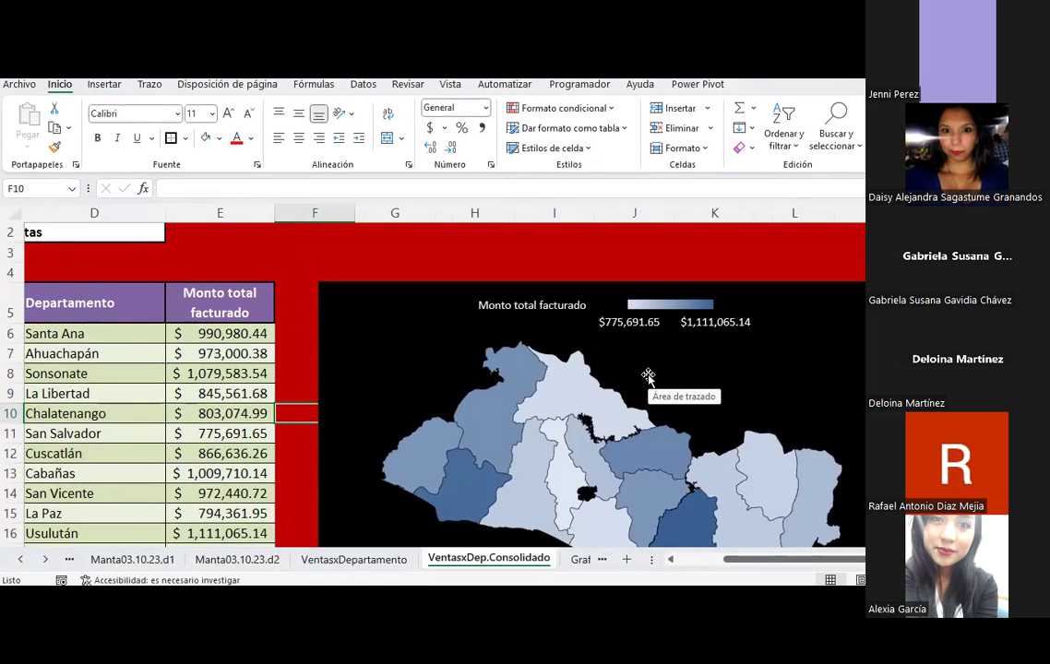
{"action": "left_click", "coordinate": [637, 325]}
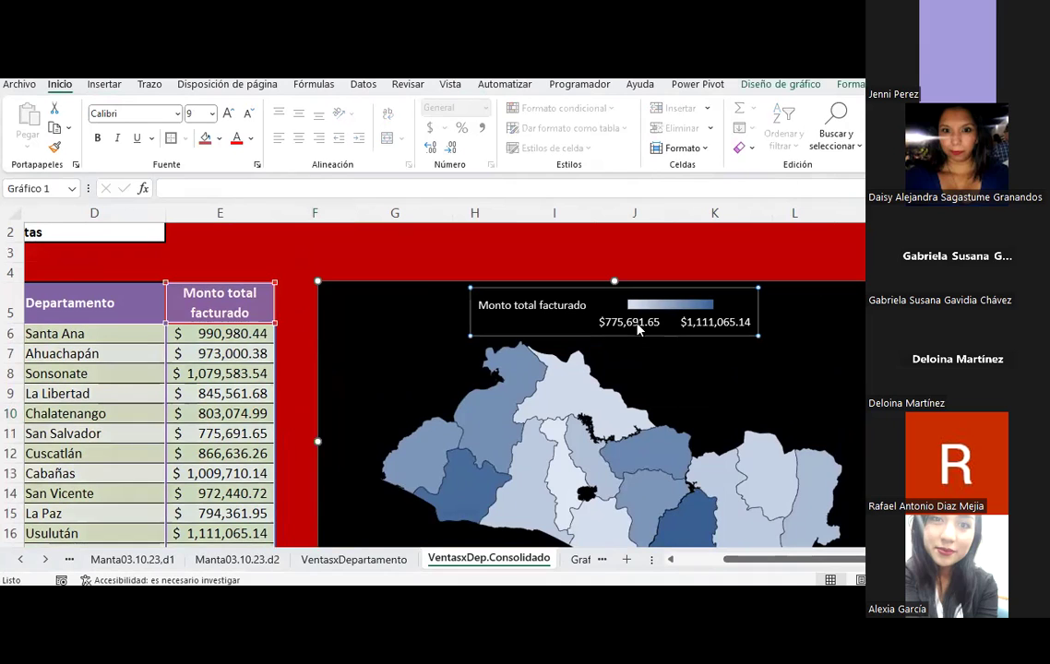
{"action": "left_click", "coordinate": [98, 138]}
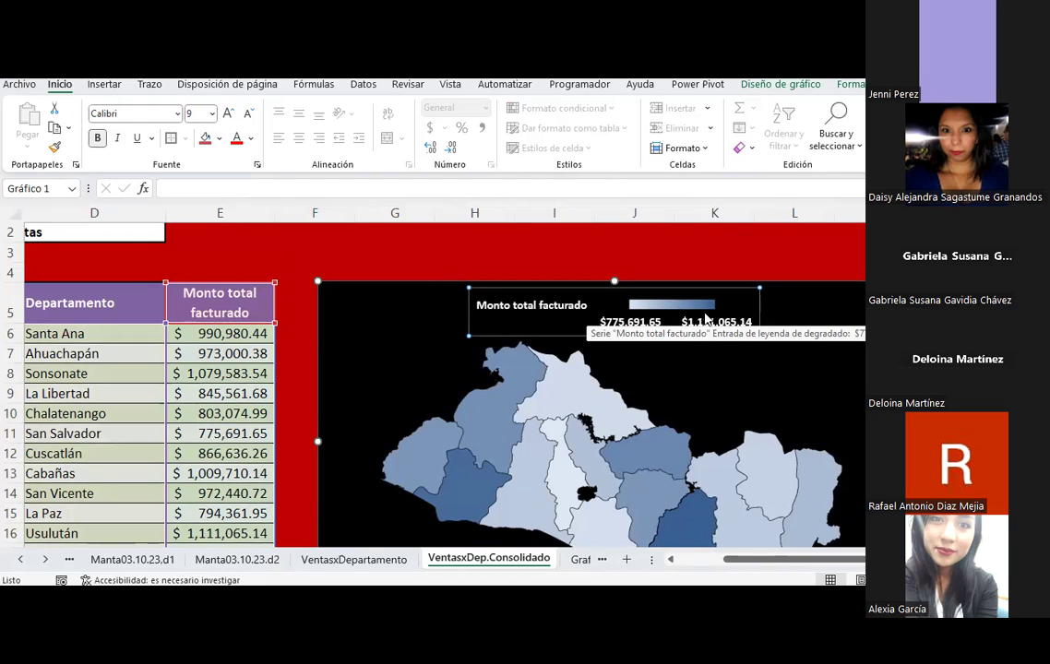
{"action": "scroll", "coordinate": [706, 318], "scroll_direction": "down", "scroll_amount": 1}
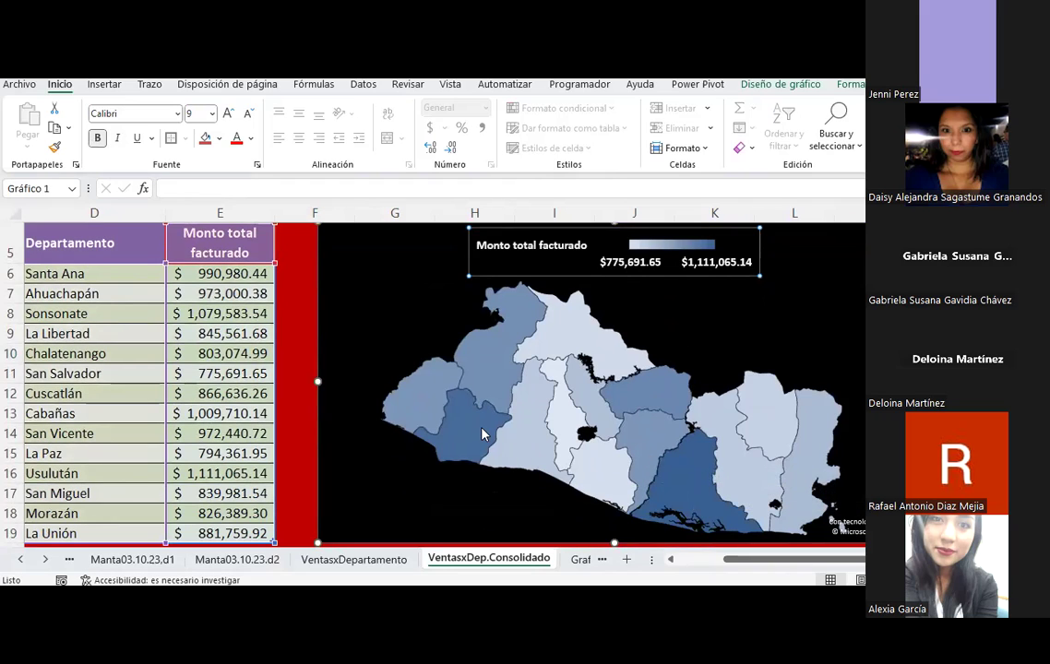
{"action": "mouse_move", "coordinate": [481, 434]}
{"action": "mouse_move", "coordinate": [660, 399]}
{"action": "key", "text": "Escape"}
{"action": "scroll", "coordinate": [594, 331], "scroll_direction": "down", "scroll_amount": 2}
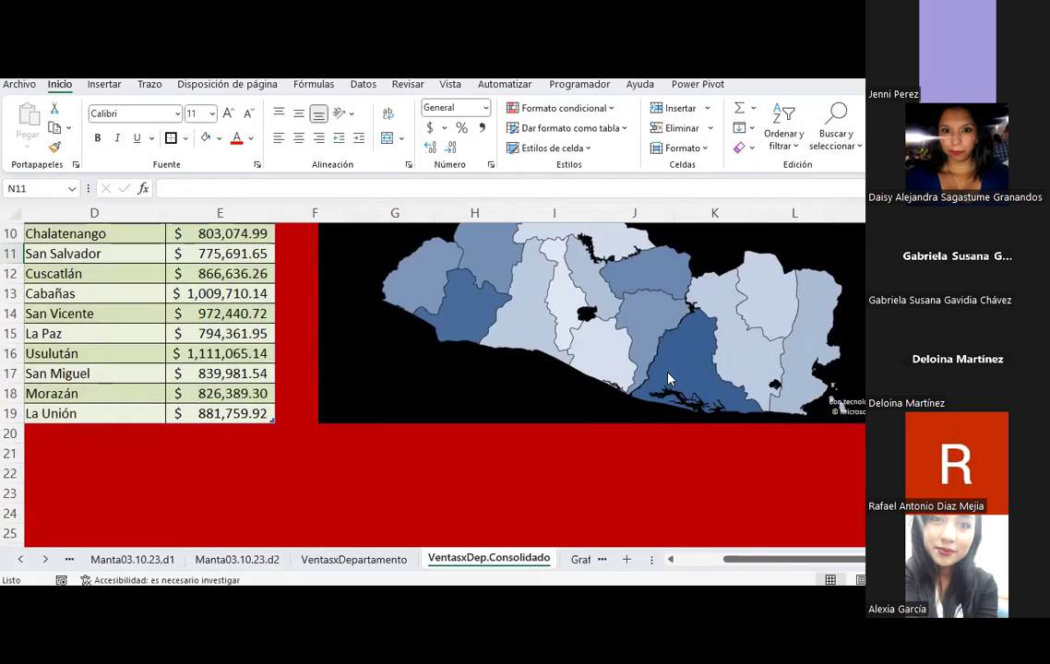
{"action": "scroll", "coordinate": [594, 331], "scroll_direction": "up", "scroll_amount": 3}
{"action": "scroll", "coordinate": [666, 374], "scroll_direction": "down", "scroll_amount": 1}
{"action": "scroll", "coordinate": [666, 374], "scroll_direction": "down", "scroll_amount": 2}
{"action": "scroll", "coordinate": [667, 374], "scroll_direction": "up", "scroll_amount": 1}
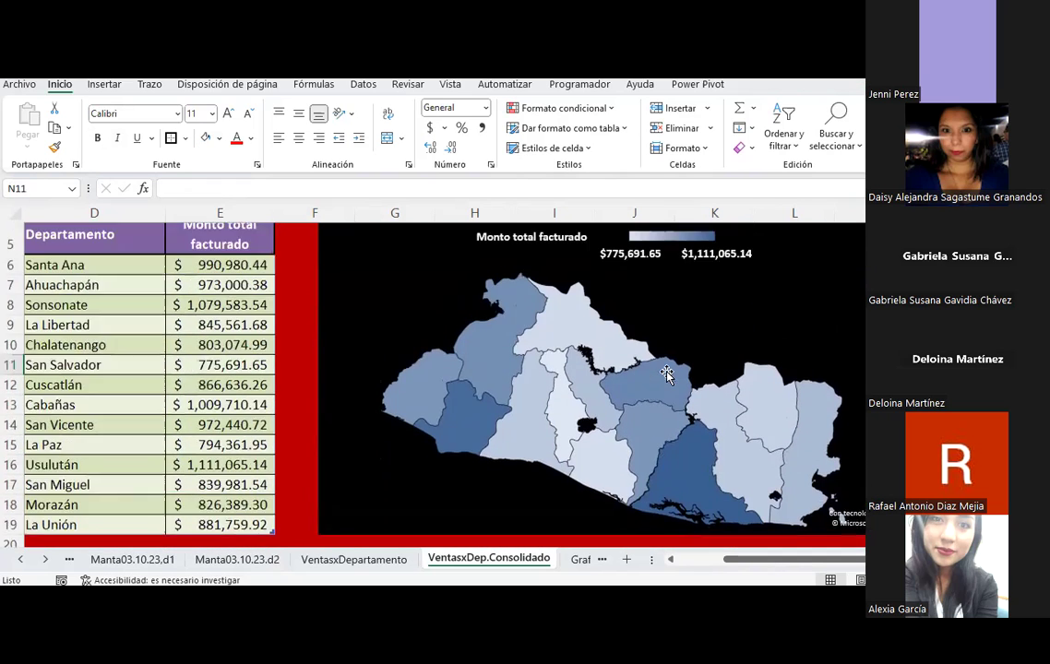
{"action": "scroll", "coordinate": [666, 373], "scroll_direction": "up", "scroll_amount": 1}
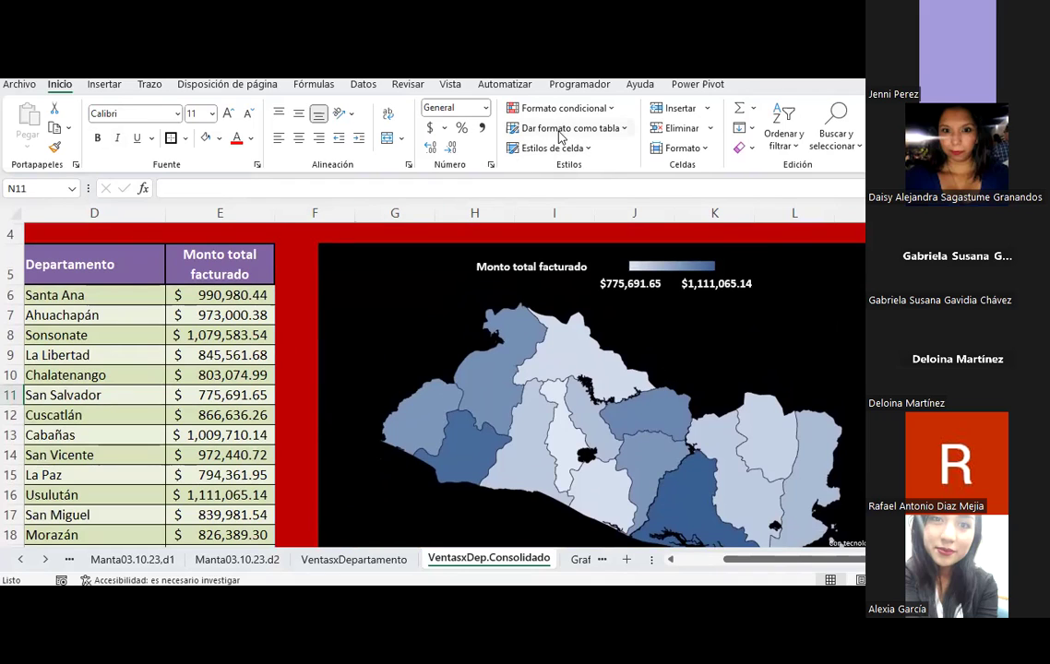
Add value data labels to the map regions from the chart elements list.
{"action": "left_click", "coordinate": [369, 264]}
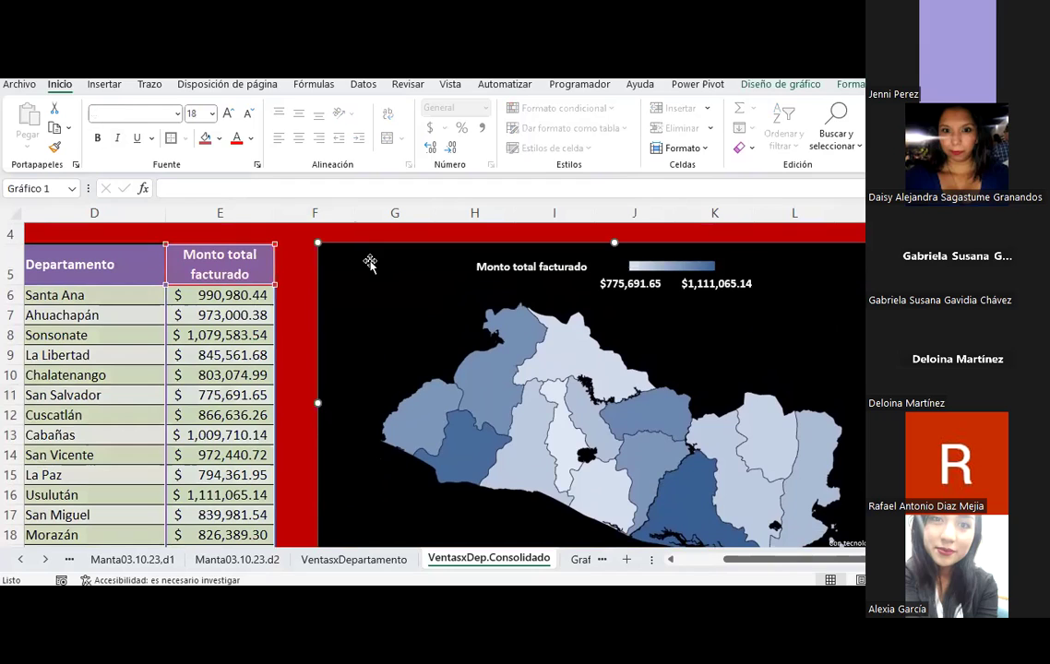
{"action": "left_click", "coordinate": [780, 84]}
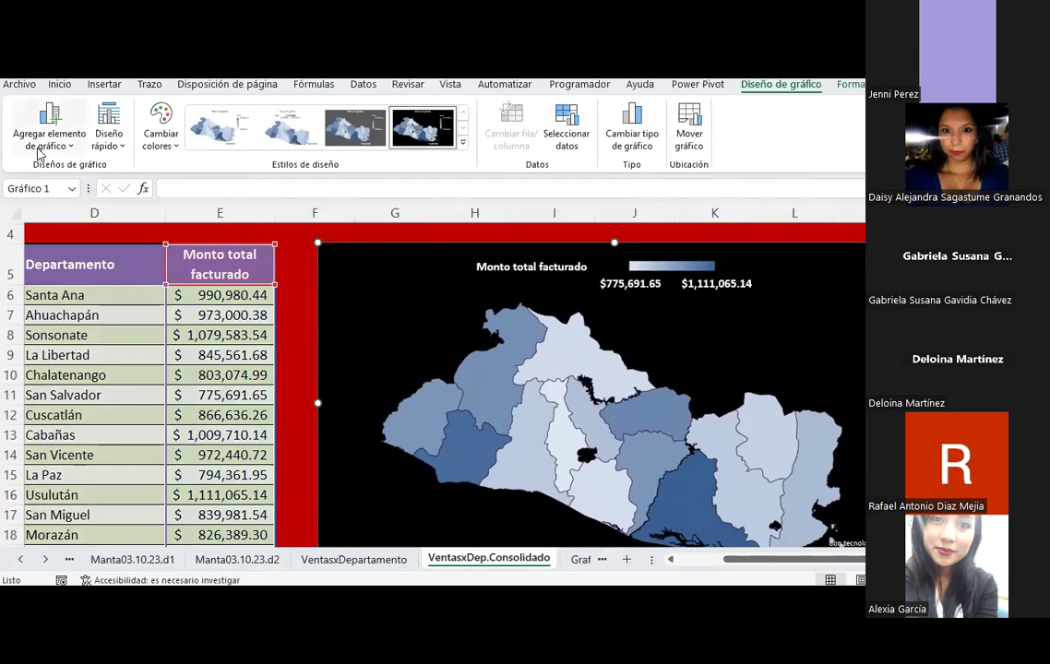
{"action": "left_click", "coordinate": [66, 148]}
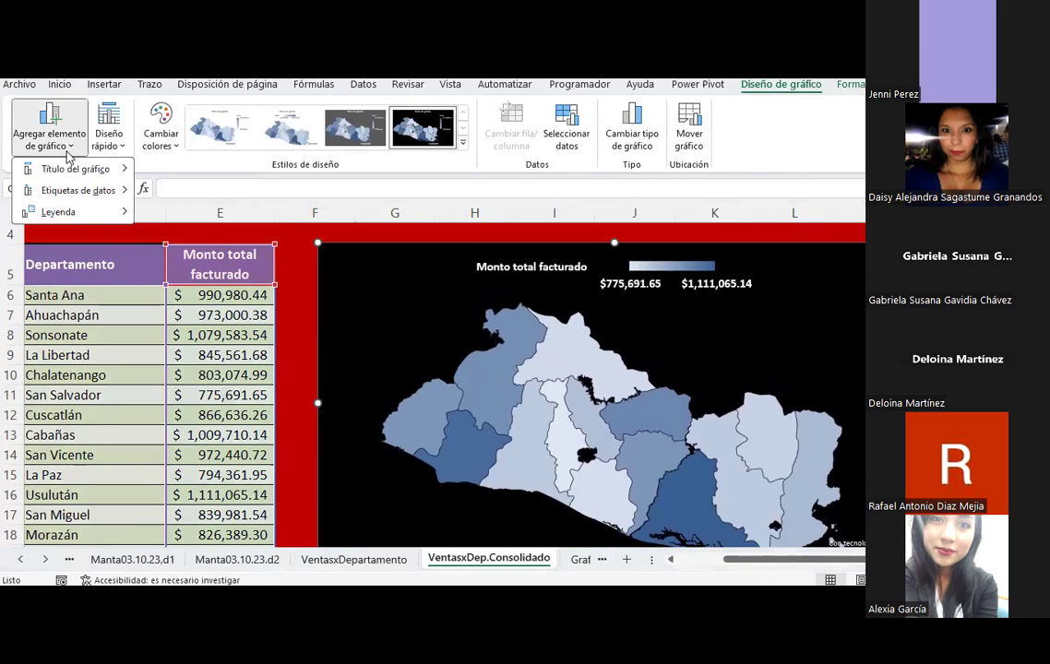
{"action": "mouse_move", "coordinate": [71, 193]}
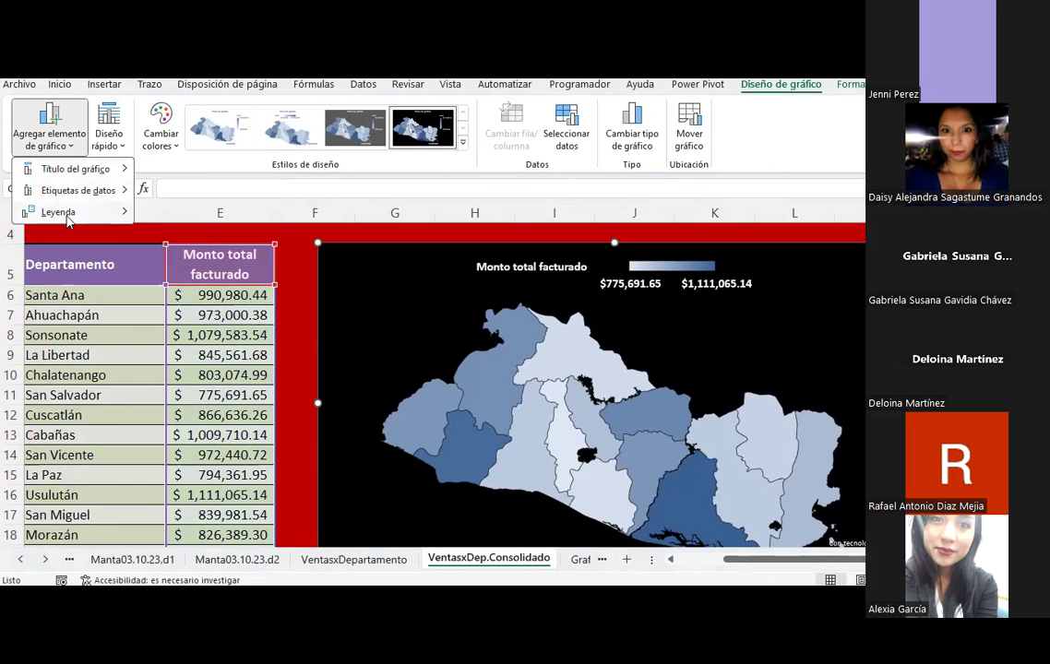
{"action": "mouse_move", "coordinate": [69, 220]}
{"action": "left_click", "coordinate": [459, 316]}
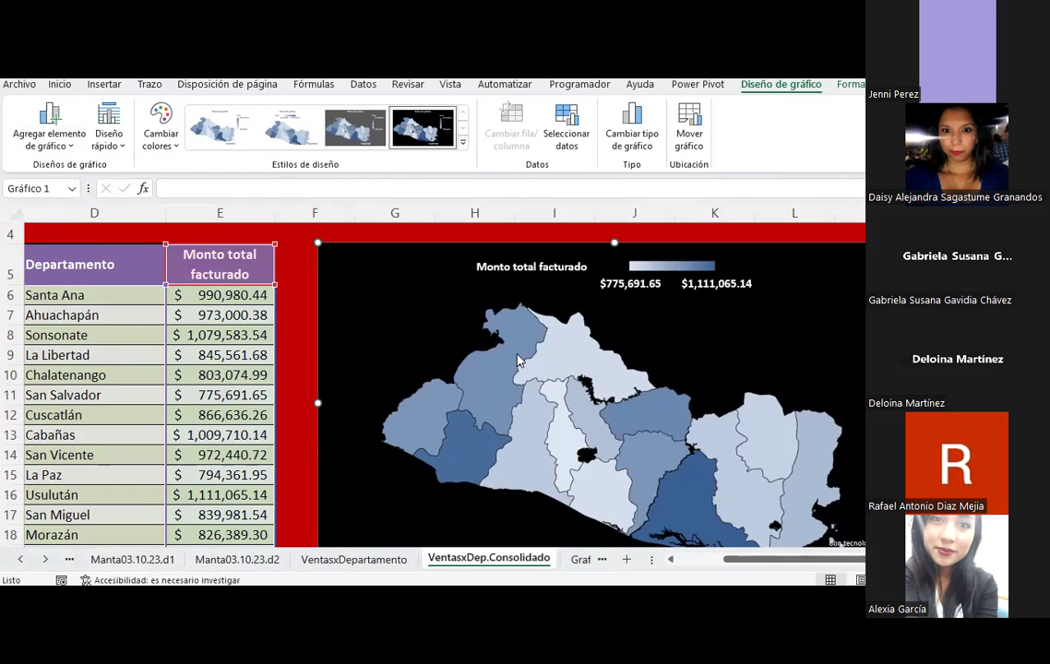
{"action": "left_click", "coordinate": [77, 148]}
{"action": "mouse_move", "coordinate": [78, 190]}
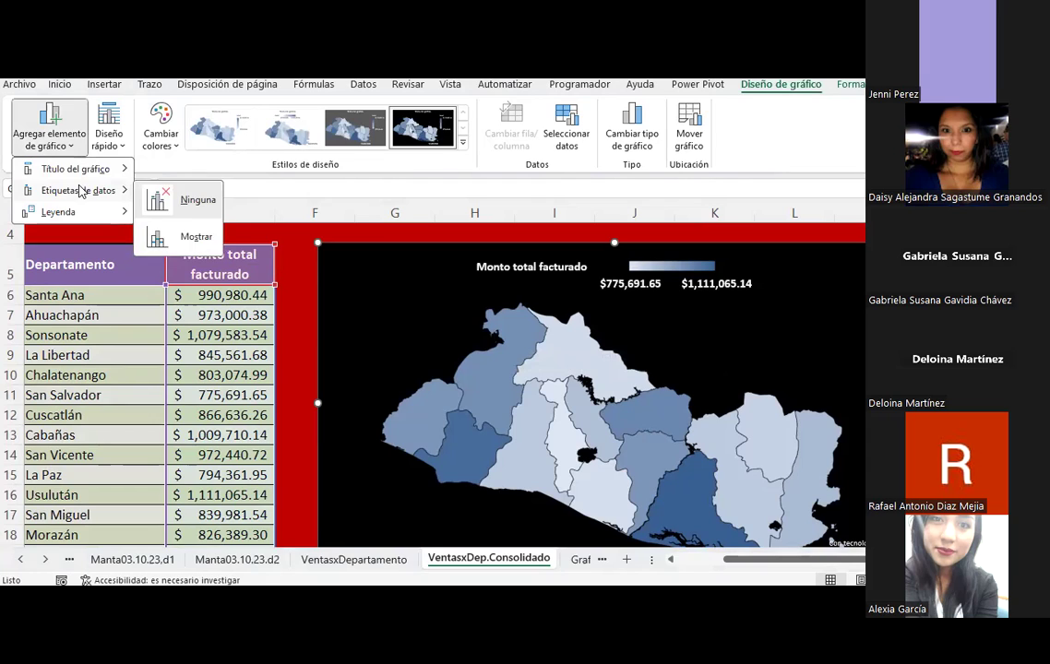
{"action": "left_click", "coordinate": [186, 239]}
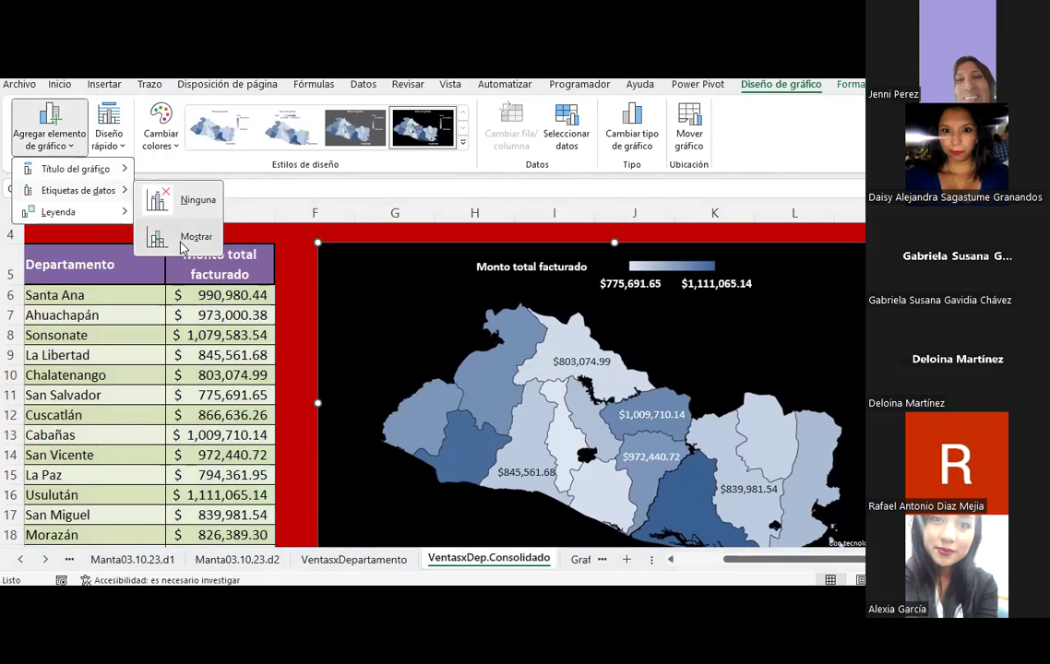
{"action": "left_click", "coordinate": [131, 203]}
Browse the chart elements menu again and close it without further changes.
{"action": "left_click", "coordinate": [57, 134]}
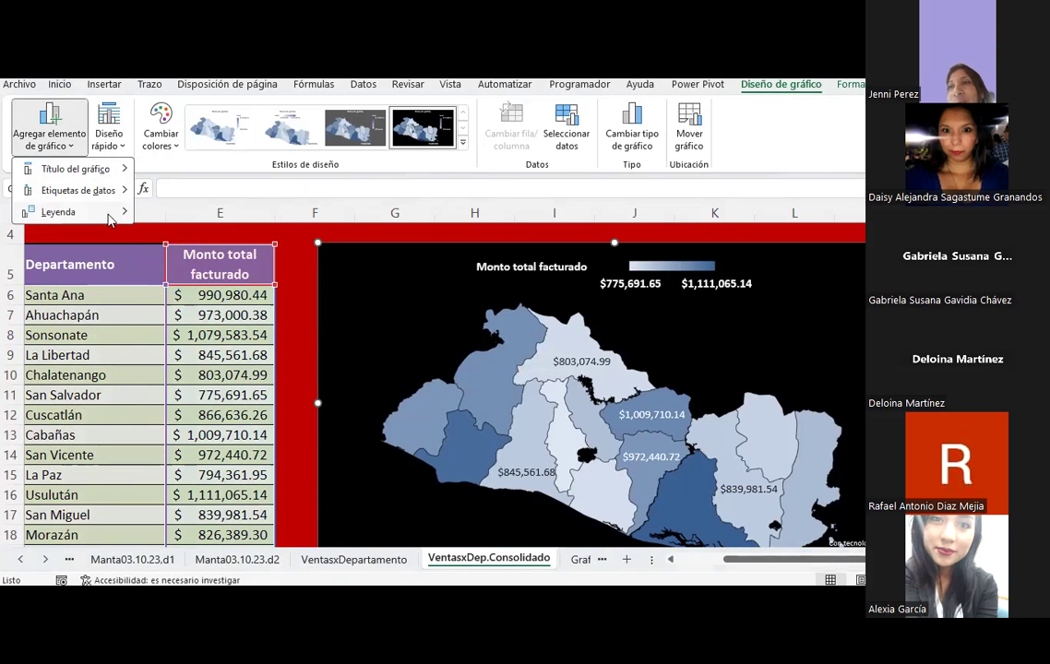
{"action": "mouse_move", "coordinate": [109, 214]}
{"action": "mouse_move", "coordinate": [103, 194]}
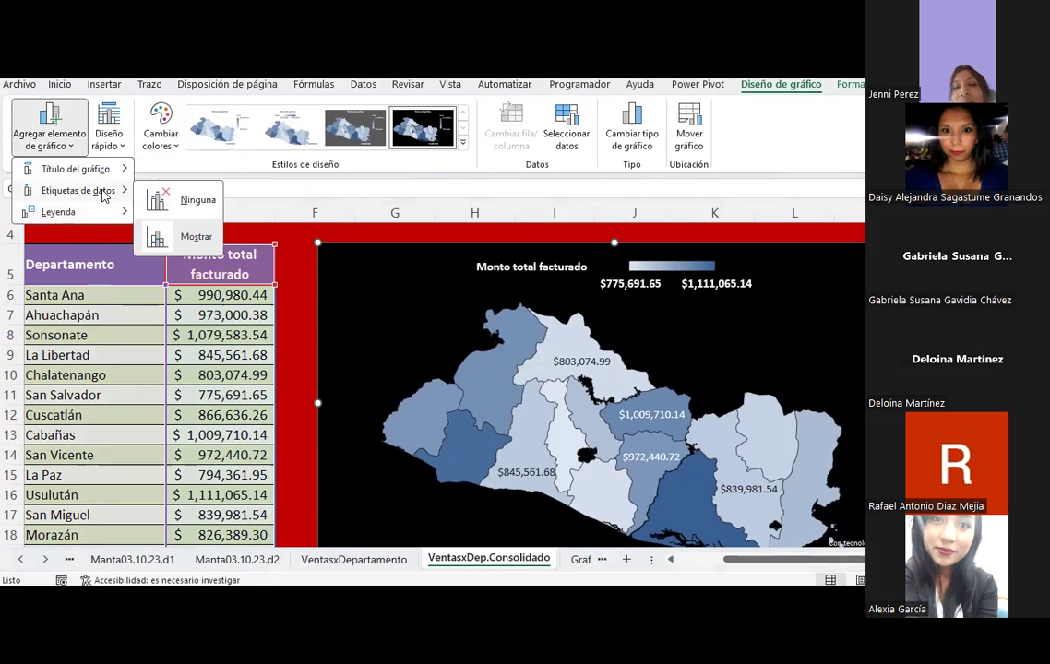
{"action": "left_click", "coordinate": [109, 140]}
{"action": "left_click", "coordinate": [122, 148]}
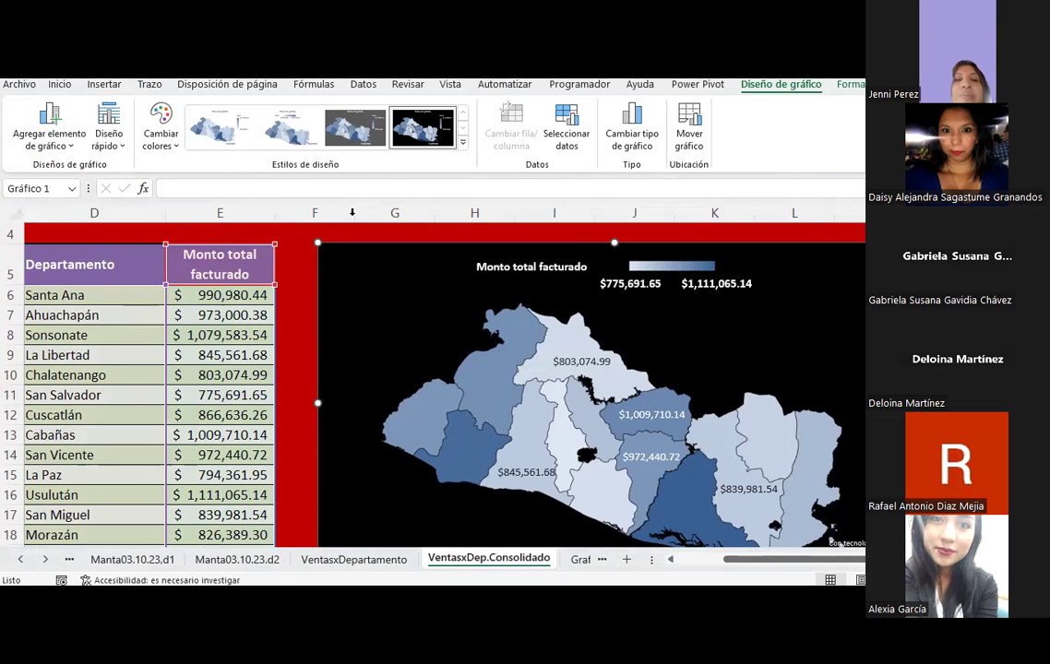
{"action": "scroll", "coordinate": [708, 417], "scroll_direction": "down", "scroll_amount": 1}
{"action": "scroll", "coordinate": [637, 348], "scroll_direction": "down", "scroll_amount": 1}
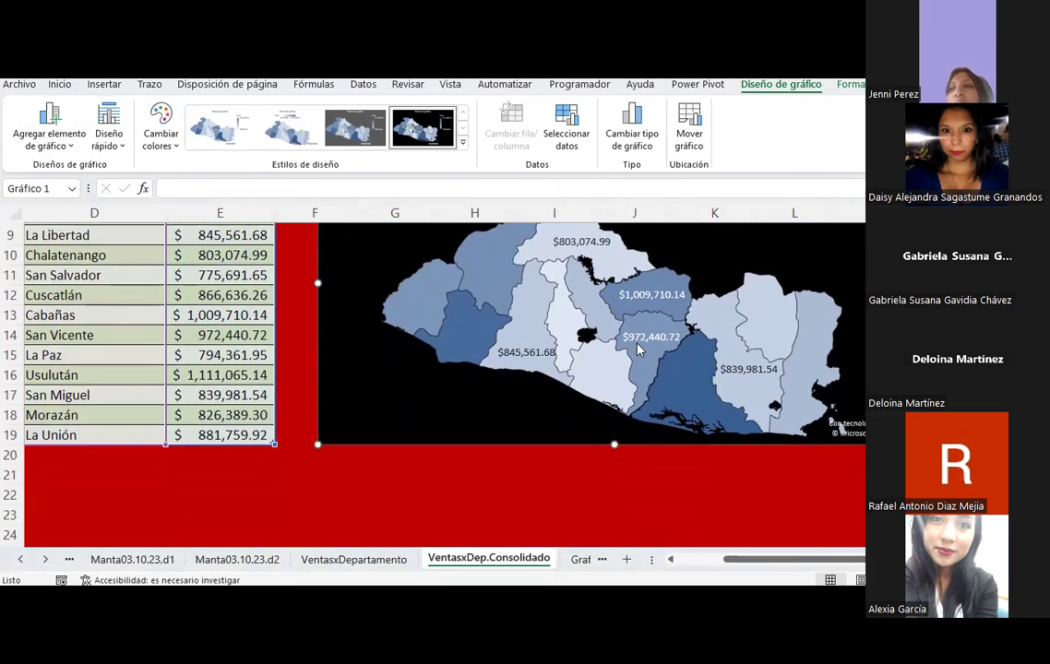
{"action": "scroll", "coordinate": [837, 337], "scroll_direction": "up", "scroll_amount": 2}
Reselect the whole map chart and bring up its shortcut menu.
{"action": "right_click", "coordinate": [839, 343]}
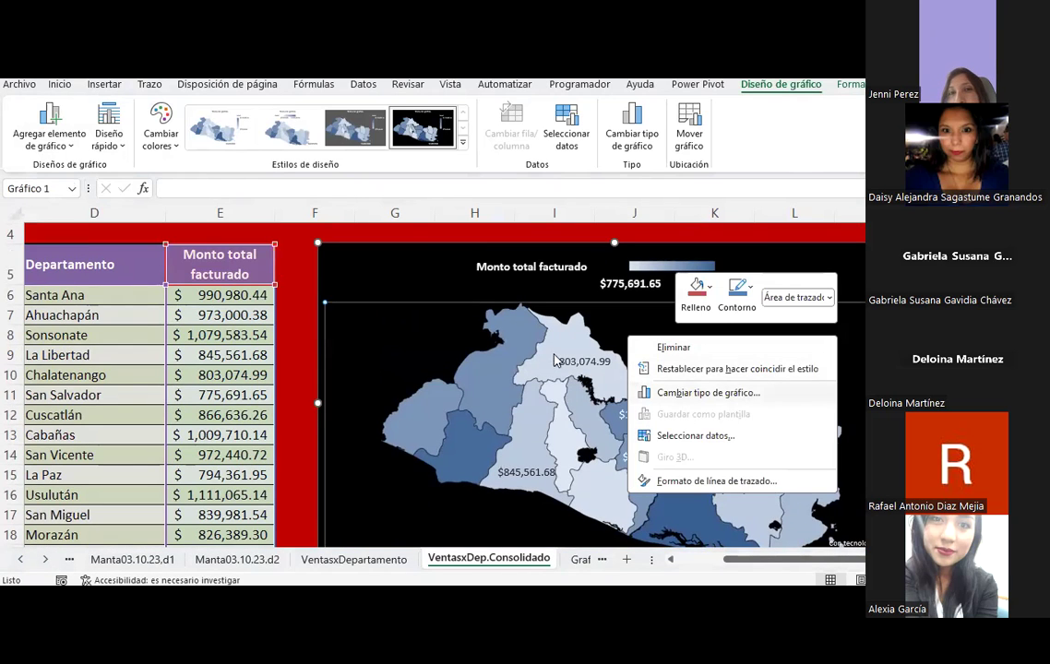
{"action": "left_click", "coordinate": [514, 338]}
{"action": "left_click", "coordinate": [413, 273]}
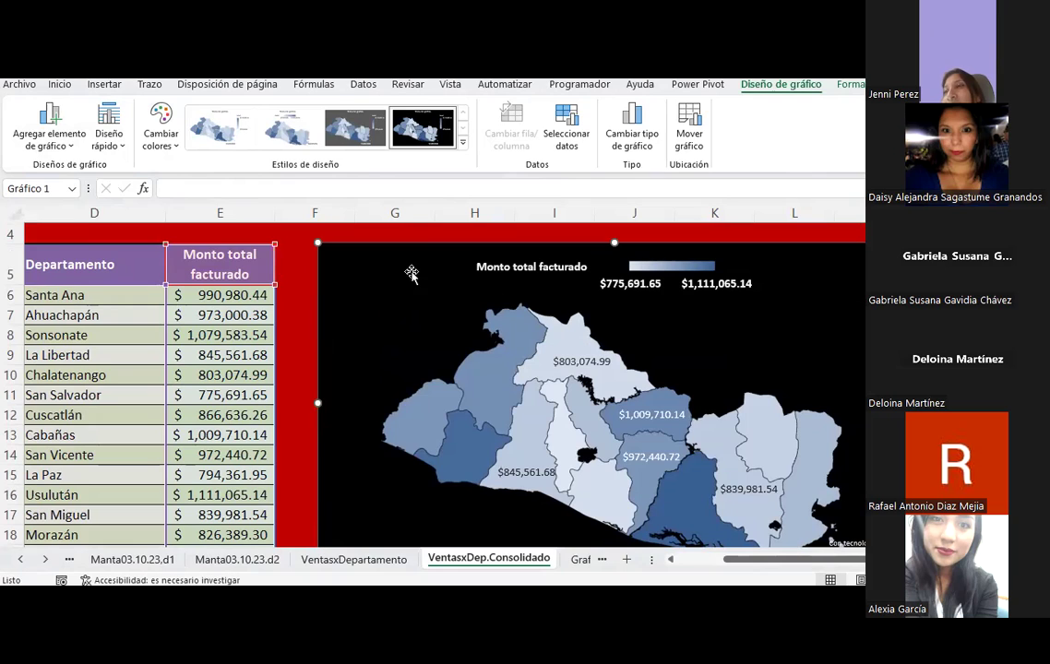
{"action": "left_click", "coordinate": [49, 124]}
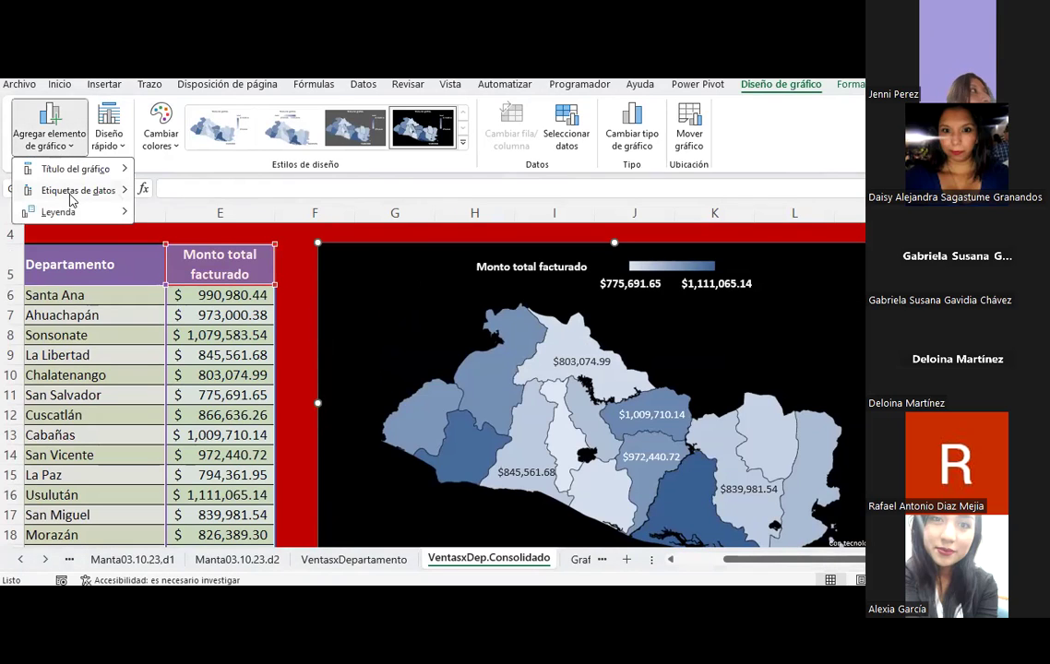
{"action": "mouse_move", "coordinate": [66, 181]}
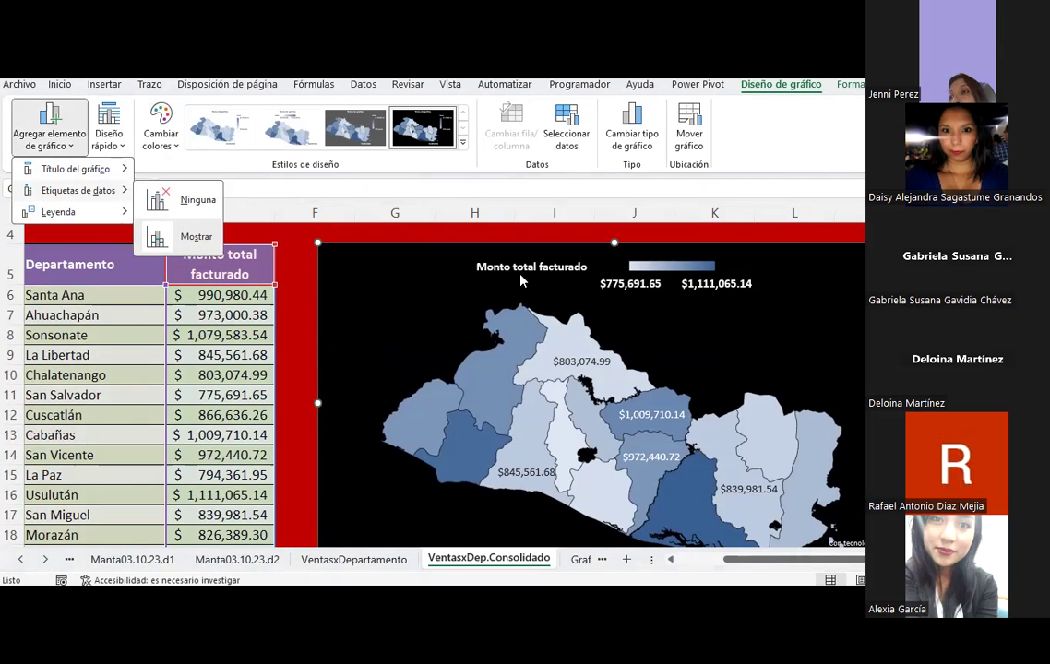
{"action": "left_click", "coordinate": [391, 263]}
{"action": "right_click", "coordinate": [391, 261]}
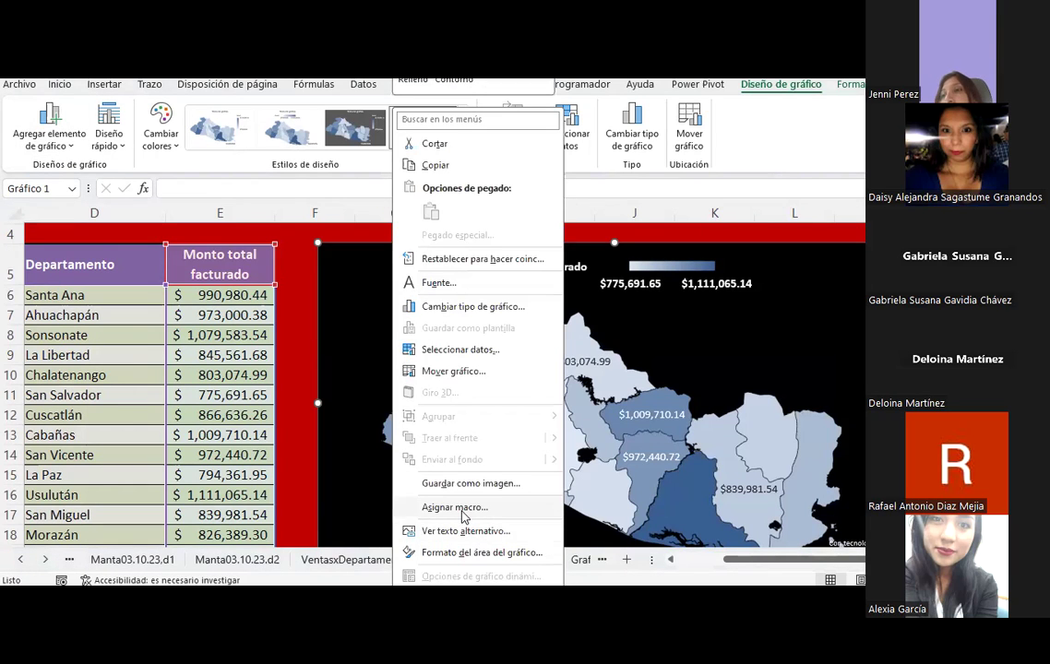
Open Formato del área del gráfico and review its fill, effects, size and properties settings.
{"action": "left_click", "coordinate": [473, 553]}
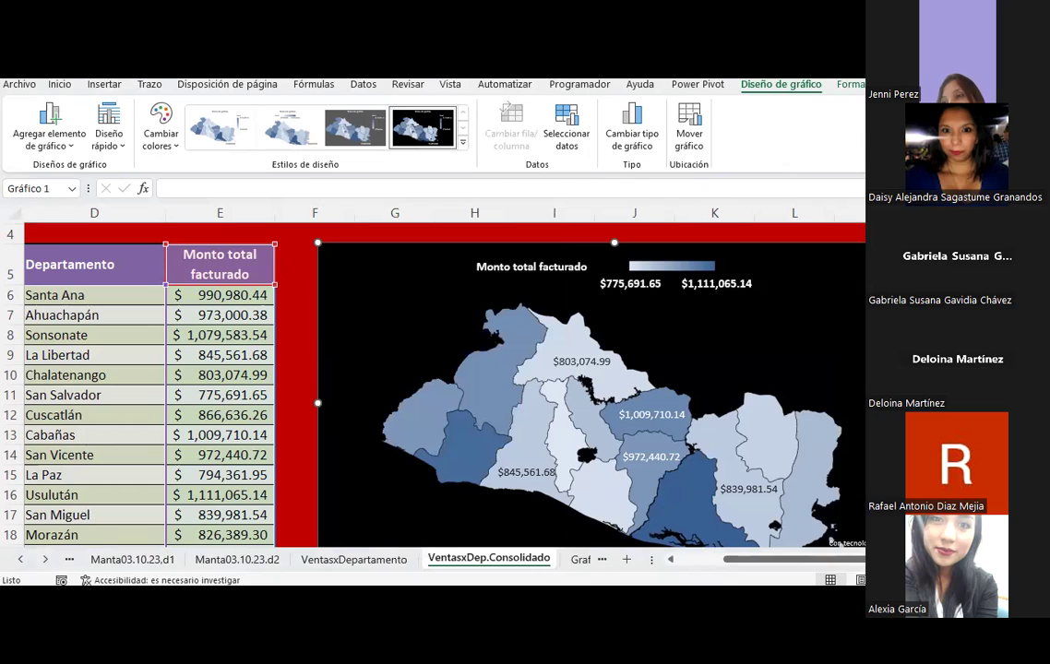
{"action": "left_click_drag", "start_coordinate": [741, 560], "coordinate": [766, 560]}
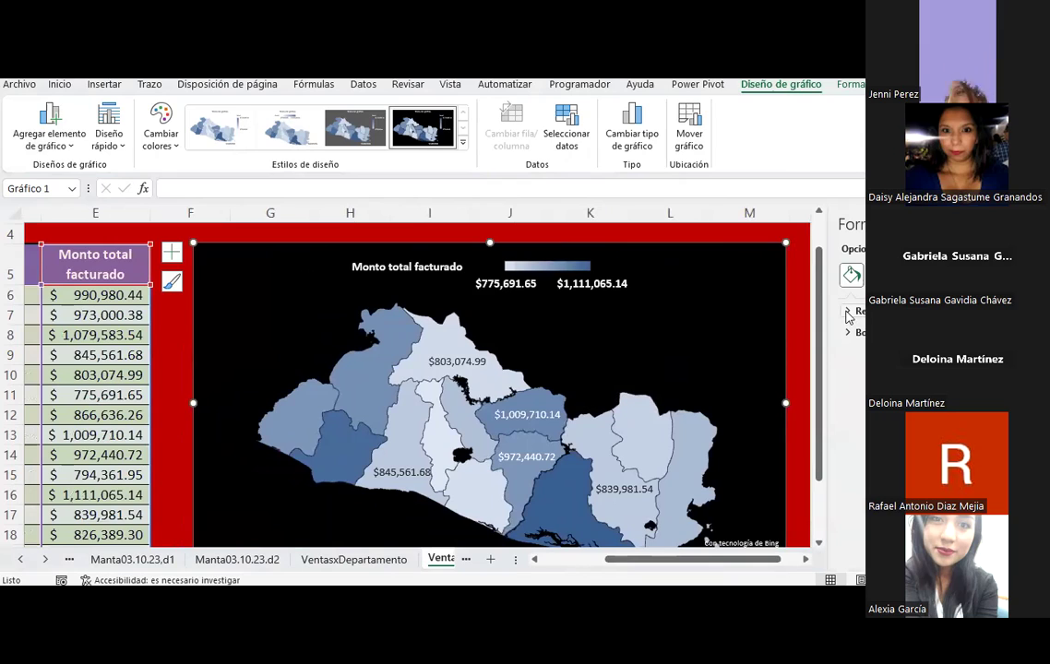
{"action": "left_click", "coordinate": [907, 274]}
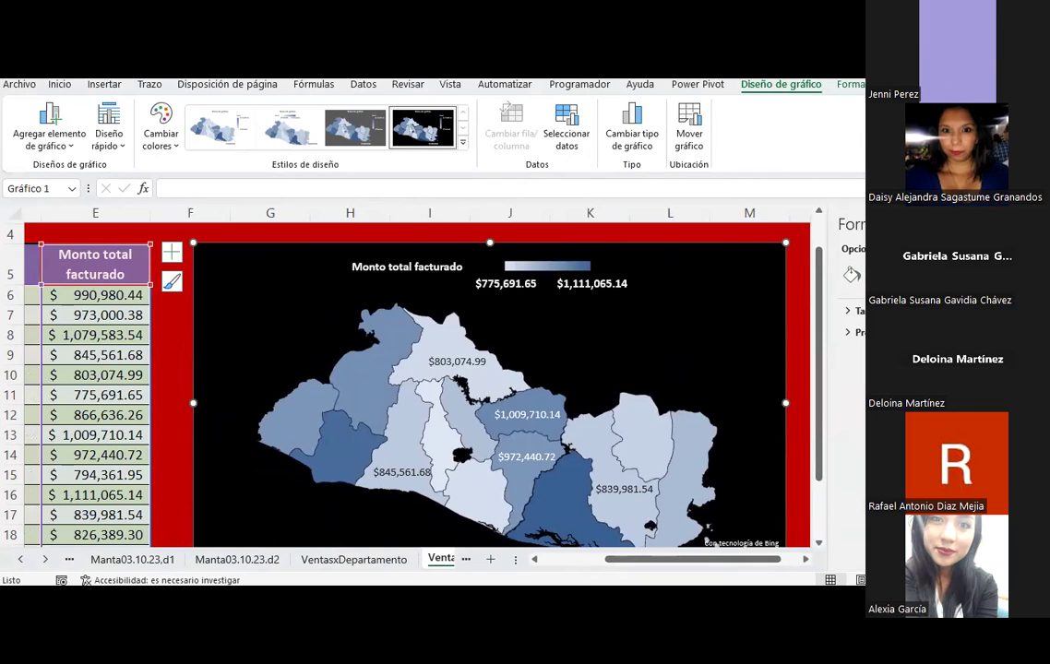
{"action": "left_click", "coordinate": [923, 250]}
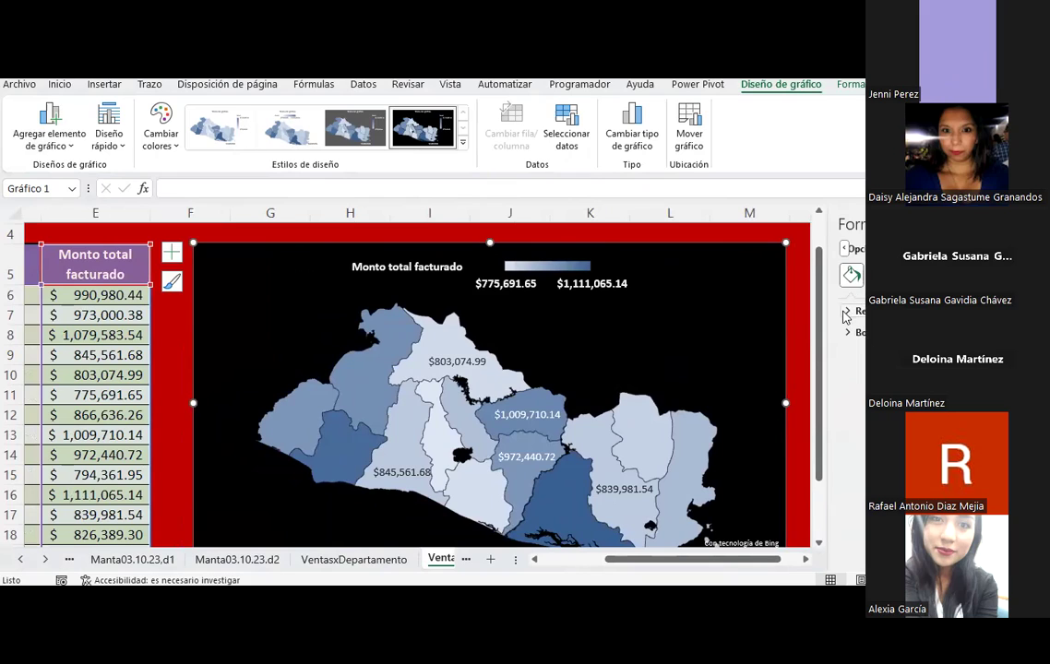
{"action": "left_click", "coordinate": [853, 249]}
{"action": "left_click", "coordinate": [881, 275]}
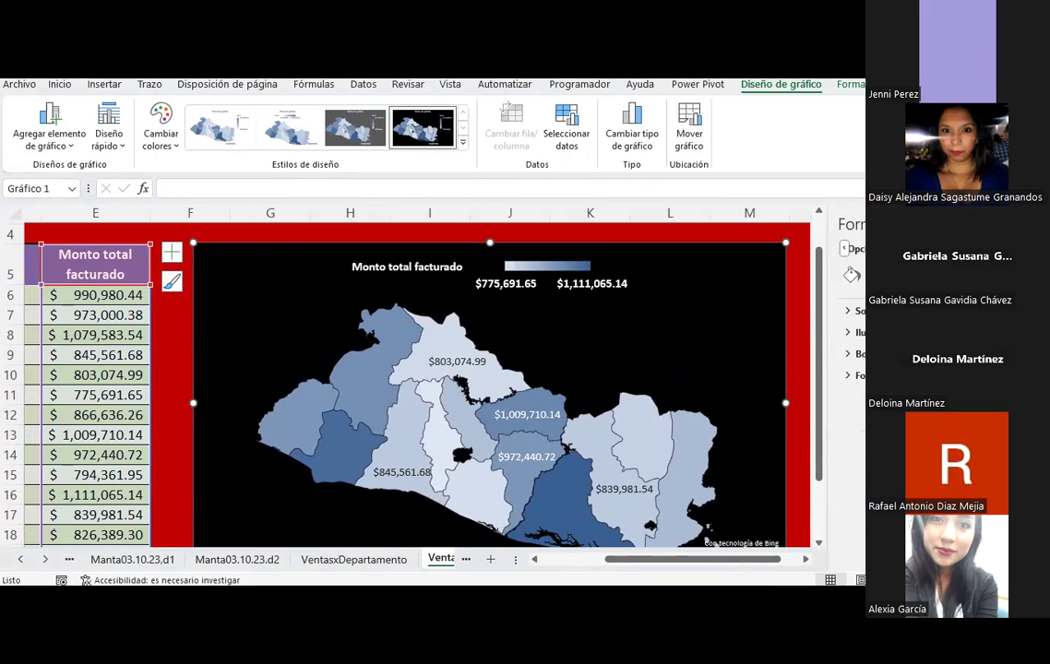
{"action": "left_click", "coordinate": [848, 334]}
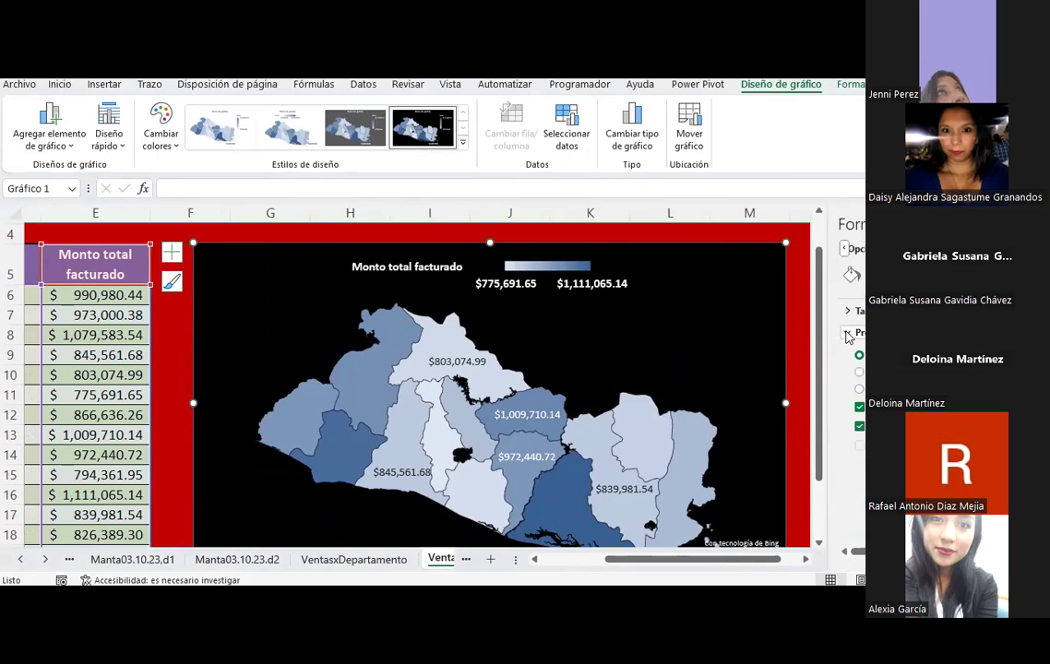
{"action": "left_click", "coordinate": [848, 312]}
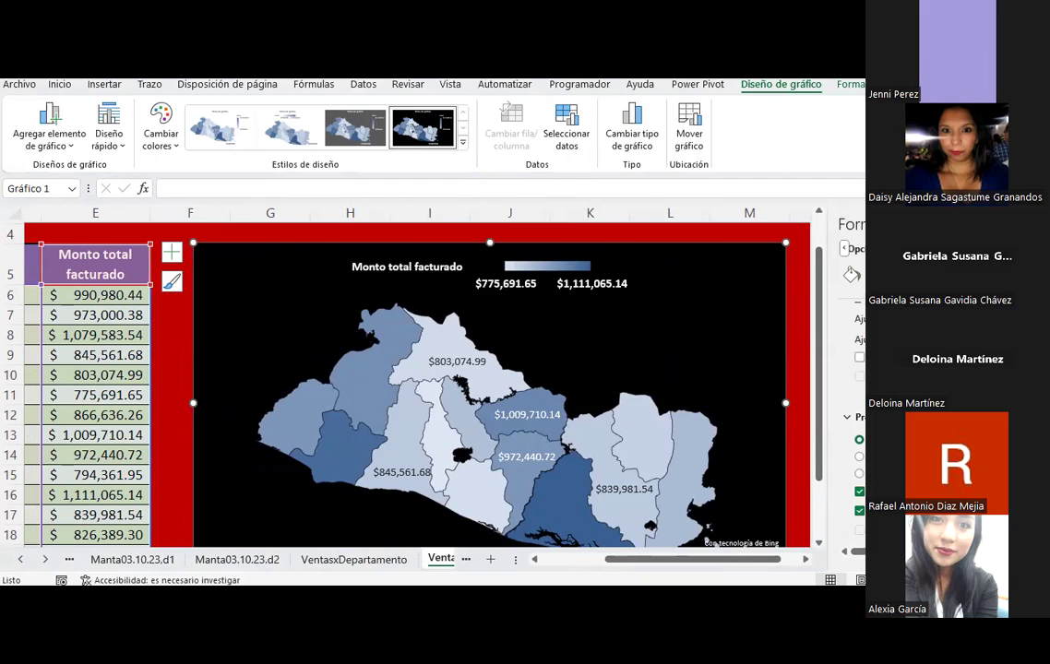
Select the map's plot area and turn on its data labels.
{"action": "left_click", "coordinate": [316, 323]}
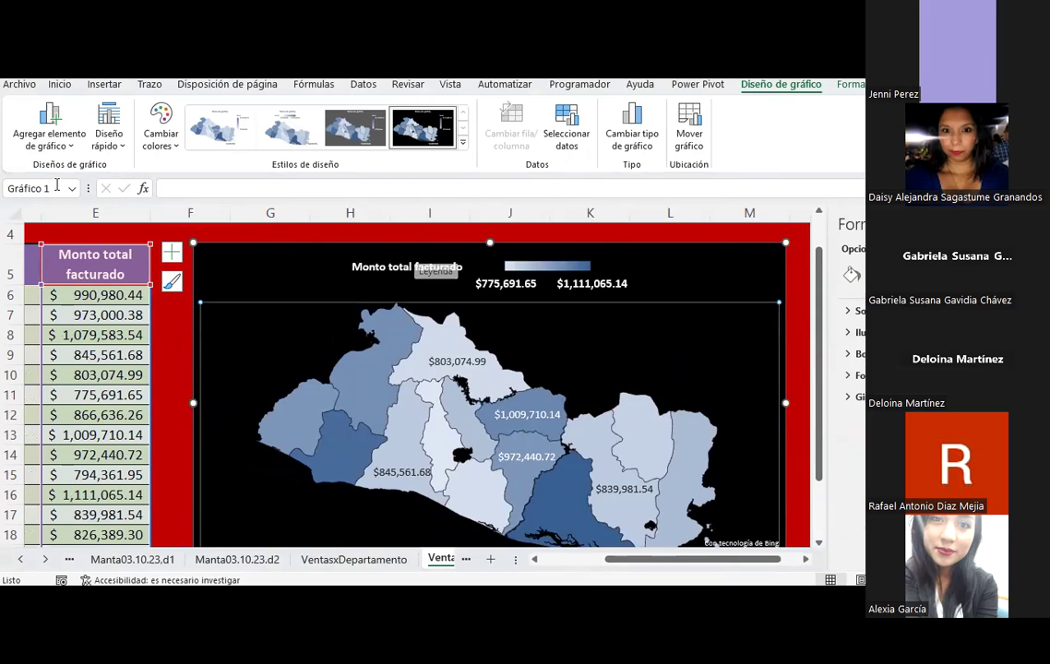
{"action": "left_click", "coordinate": [75, 145]}
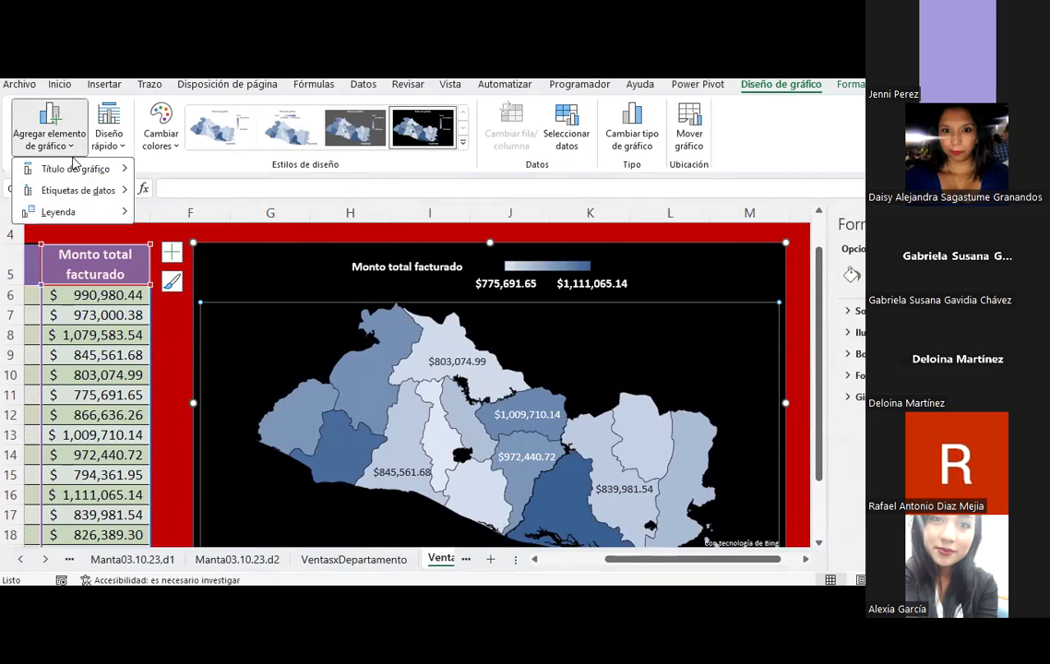
{"action": "mouse_move", "coordinate": [72, 171]}
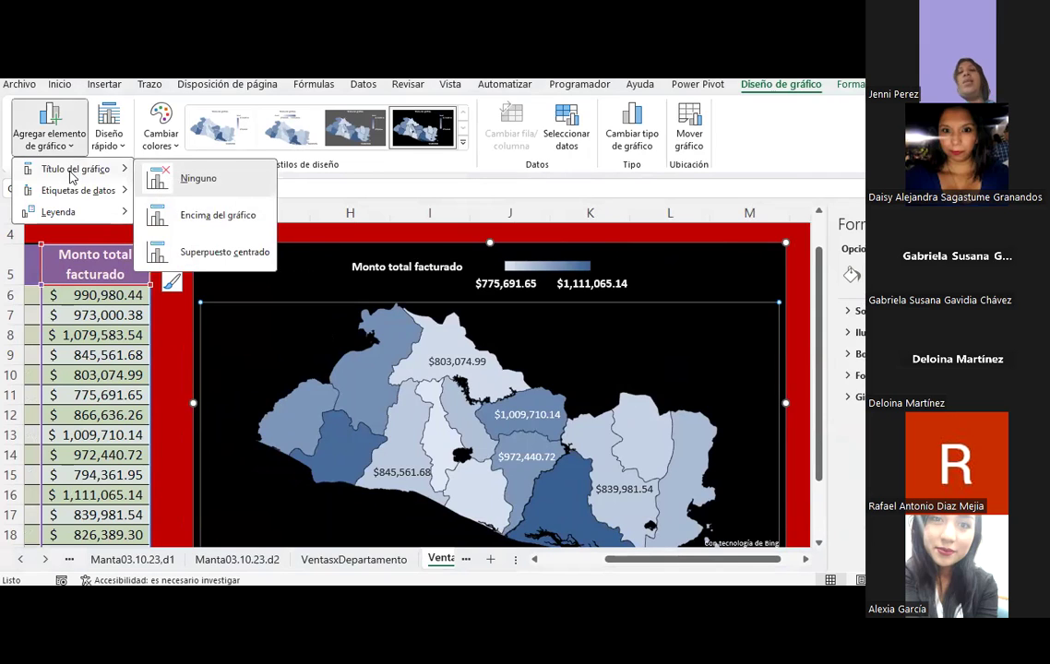
{"action": "mouse_move", "coordinate": [76, 192]}
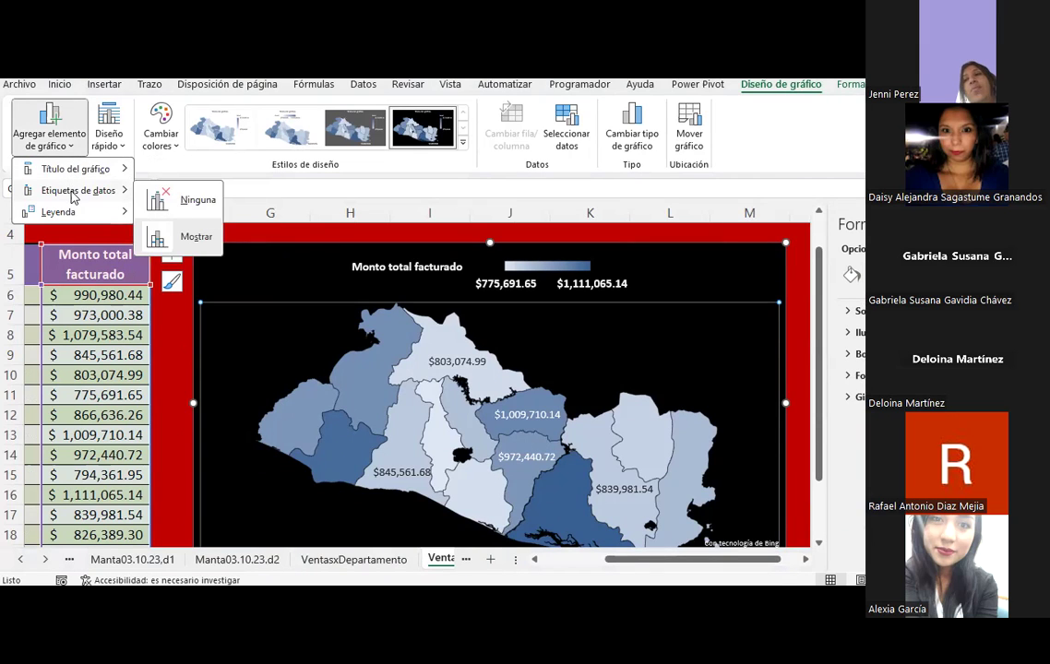
{"action": "left_click", "coordinate": [194, 236]}
Open Formato de etiquetas de datos, then select all the map's data labels.
{"action": "right_click", "coordinate": [476, 369]}
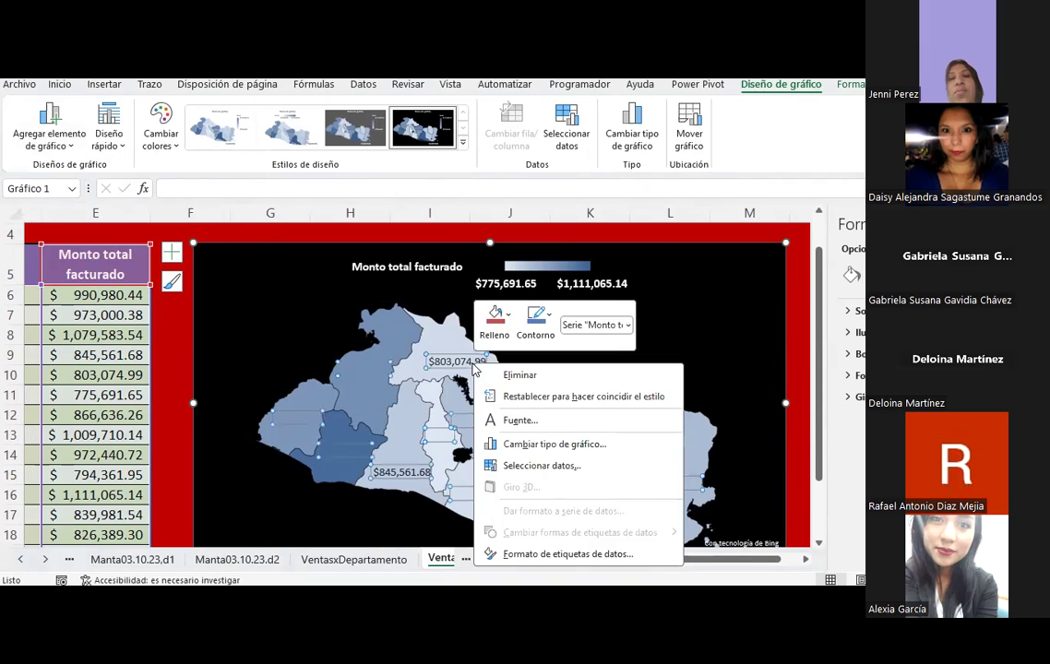
{"action": "left_click", "coordinate": [565, 556]}
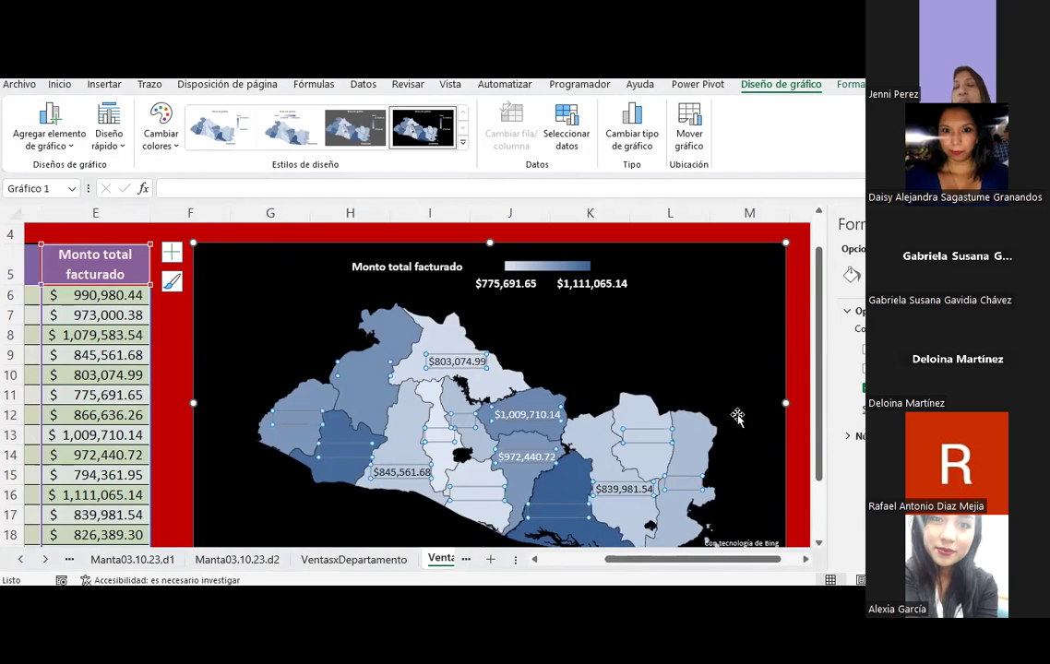
{"action": "left_click", "coordinate": [451, 371]}
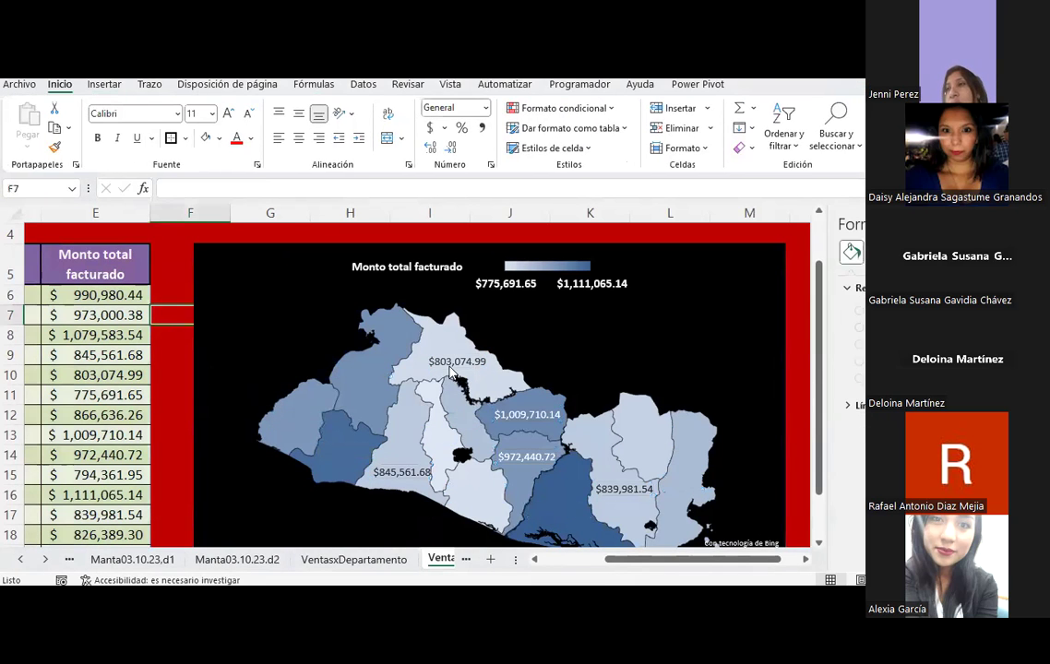
{"action": "left_click", "coordinate": [380, 376]}
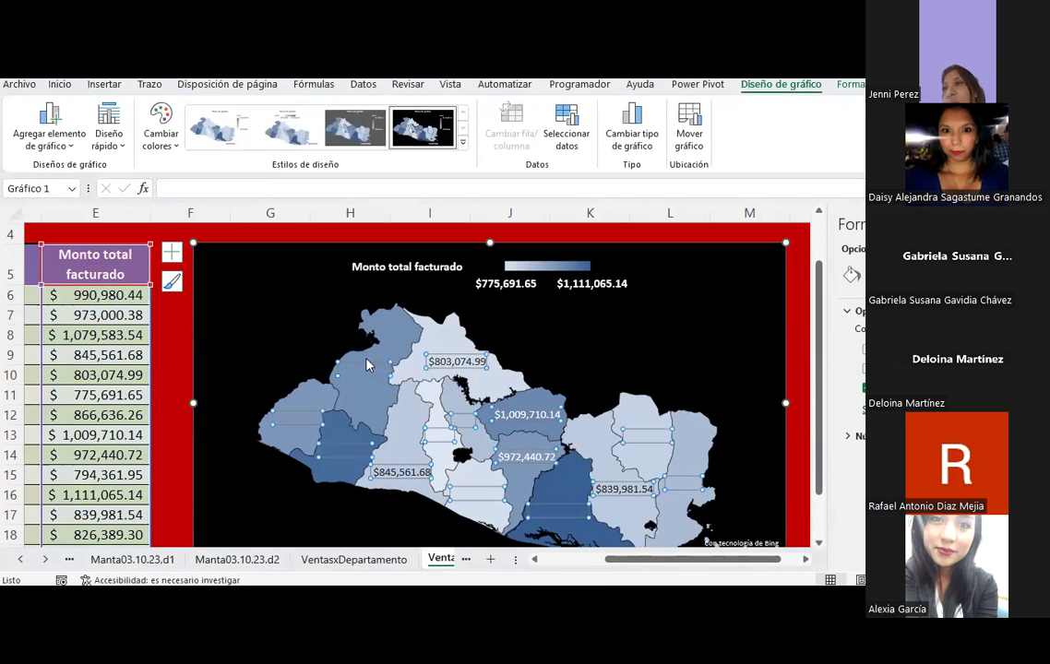
Give the map's data labels a red fill and black font colour from the Inicio tab.
{"action": "left_click", "coordinate": [60, 85]}
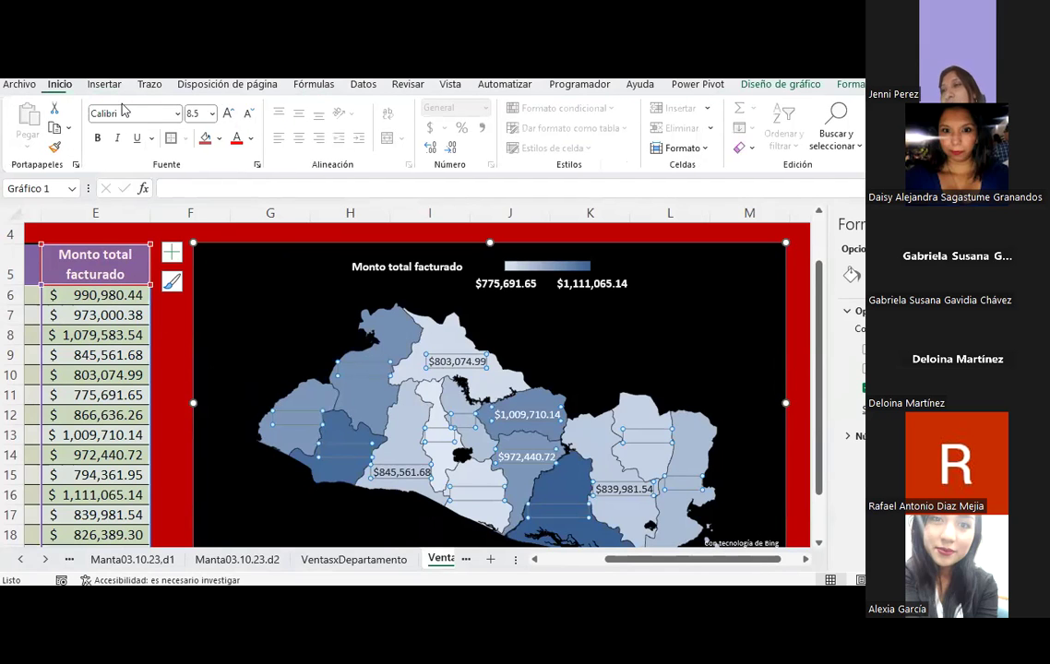
{"action": "left_click", "coordinate": [206, 143]}
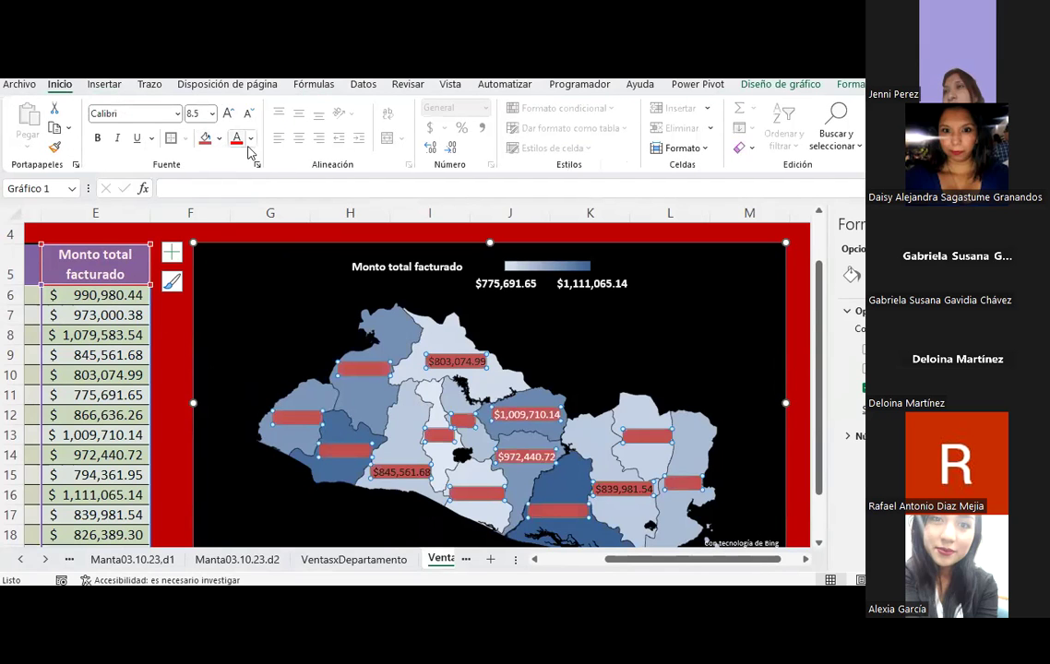
{"action": "left_click", "coordinate": [251, 139]}
{"action": "left_click", "coordinate": [248, 201]}
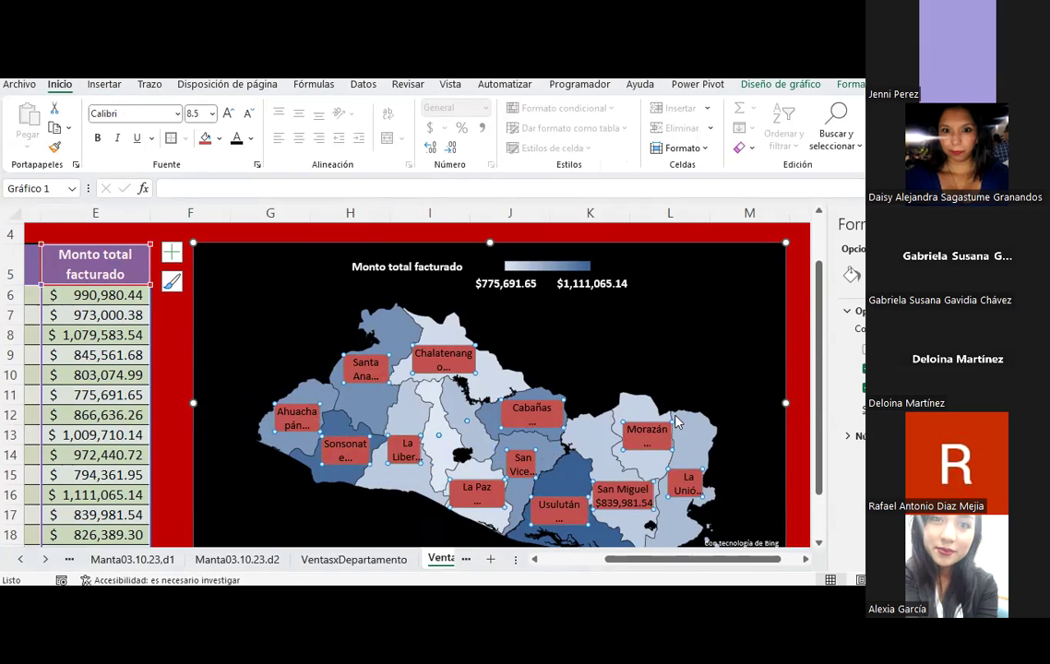
{"action": "scroll", "coordinate": [677, 422], "scroll_direction": "down", "scroll_amount": 2}
{"action": "left_click", "coordinate": [701, 496]}
Enlarge the map chart so its department labels display fully.
{"action": "left_click_drag", "start_coordinate": [720, 568], "coordinate": [789, 572]}
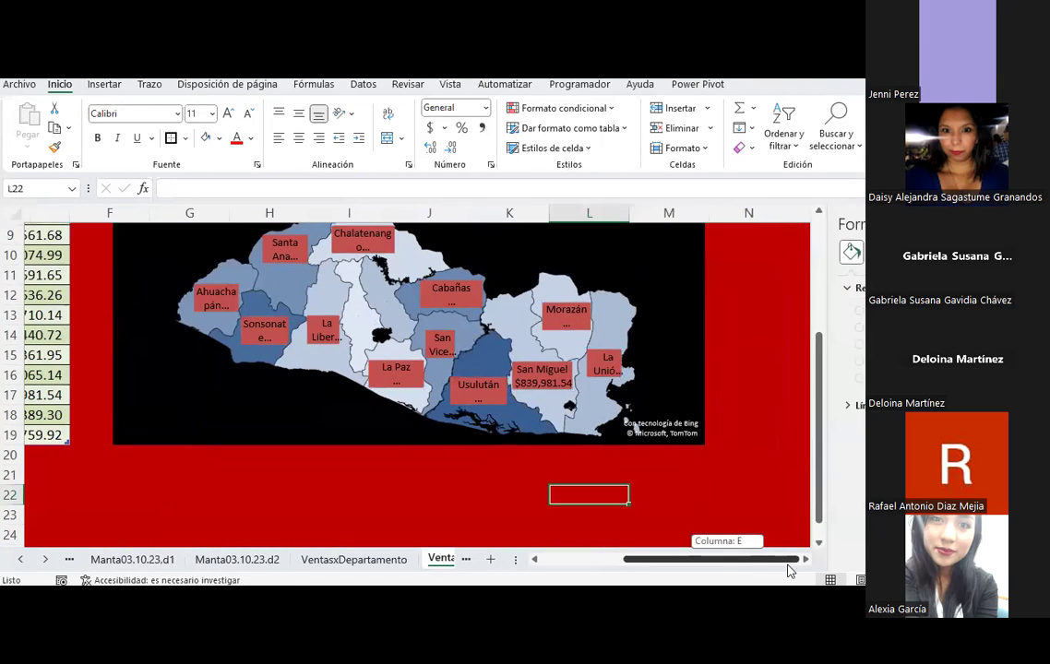
{"action": "left_click", "coordinate": [701, 442]}
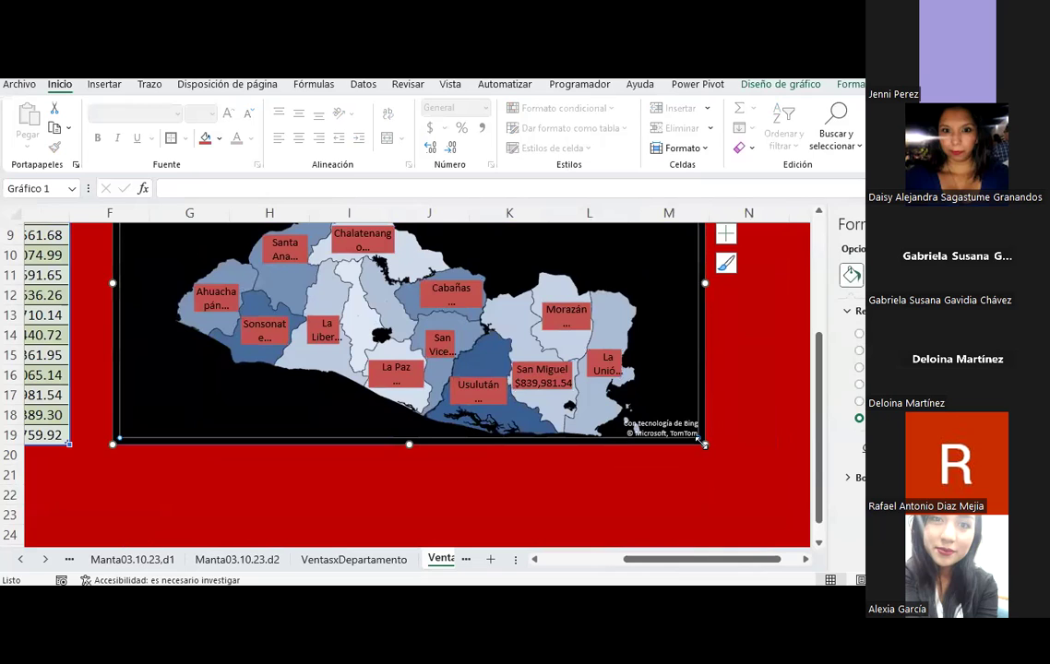
{"action": "left_click_drag", "start_coordinate": [701, 443], "coordinate": [669, 515]}
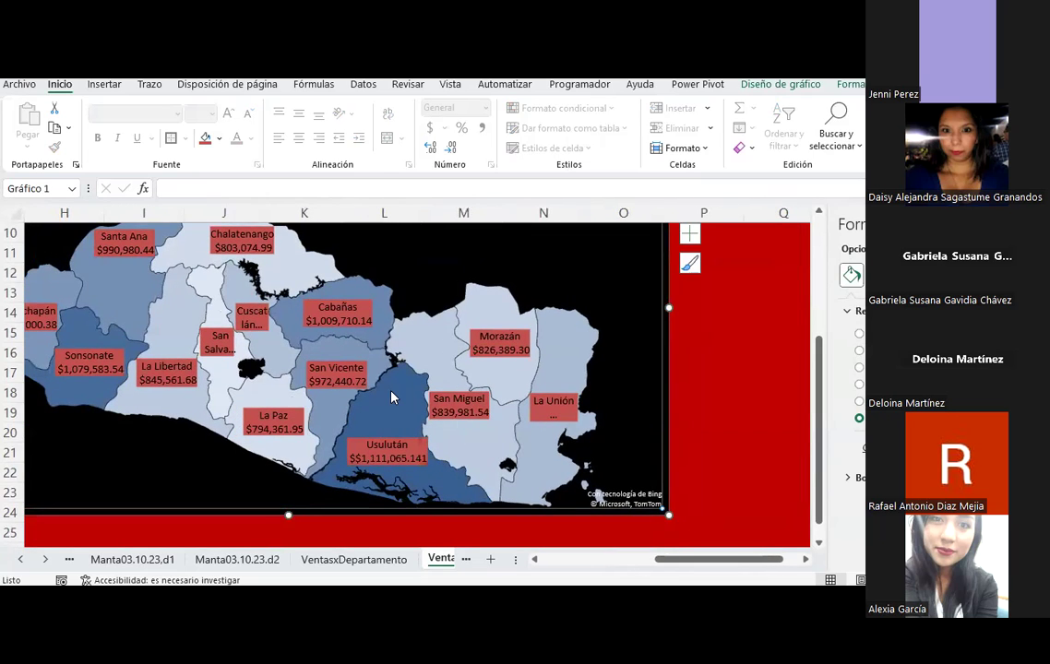
{"action": "scroll", "coordinate": [391, 398], "scroll_direction": "down", "scroll_amount": 2}
{"action": "left_click_drag", "start_coordinate": [672, 396], "coordinate": [806, 526]}
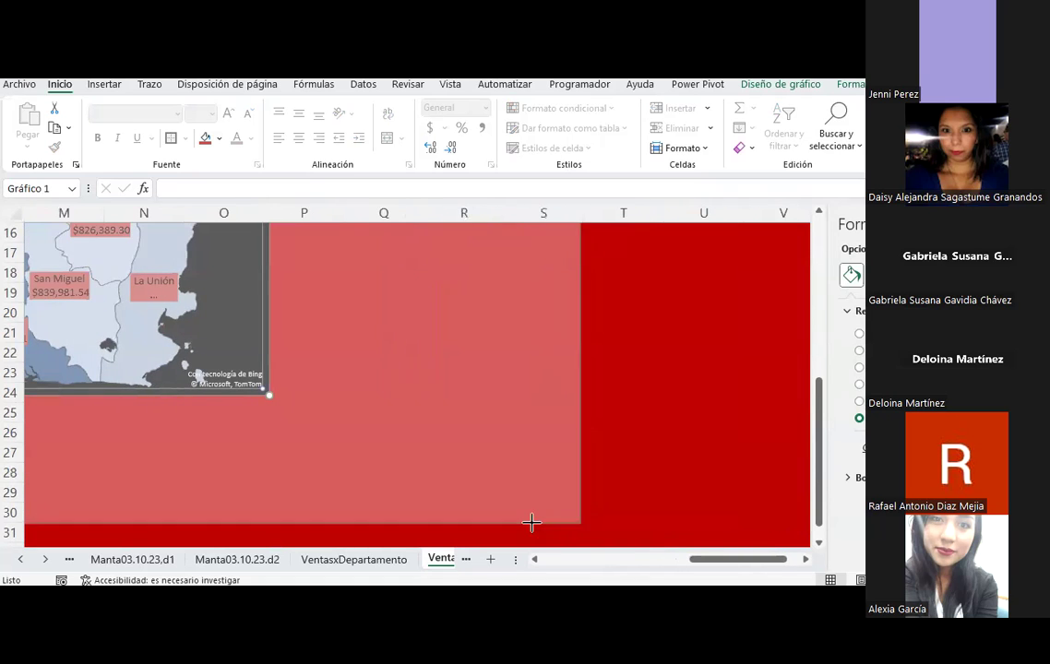
{"action": "left_click_drag", "start_coordinate": [806, 526], "coordinate": [513, 523]}
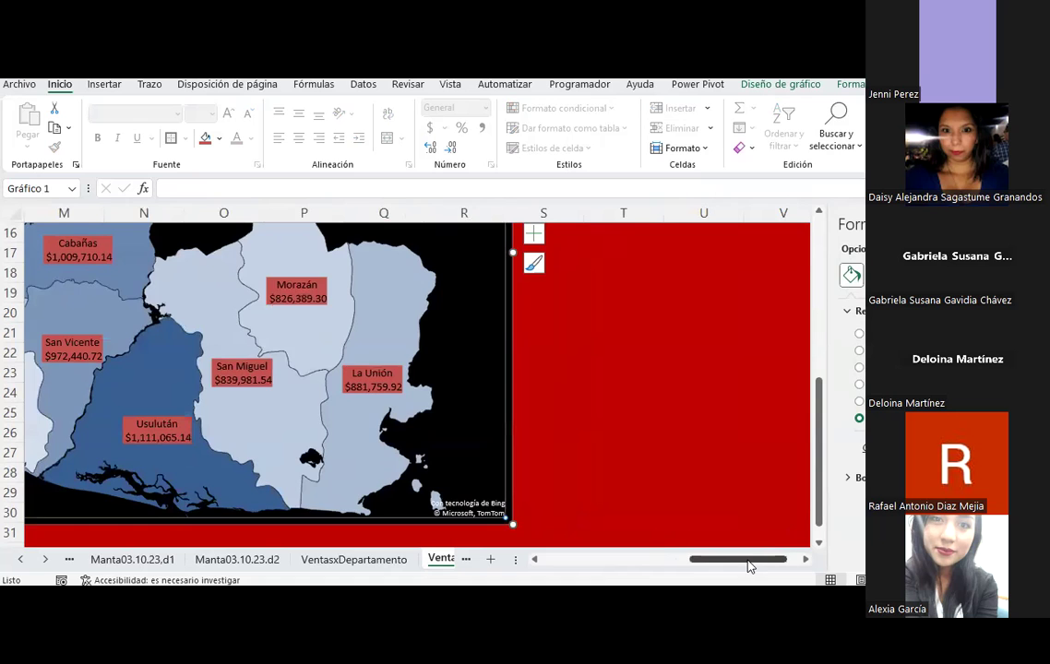
{"action": "left_click_drag", "start_coordinate": [744, 560], "coordinate": [647, 559]}
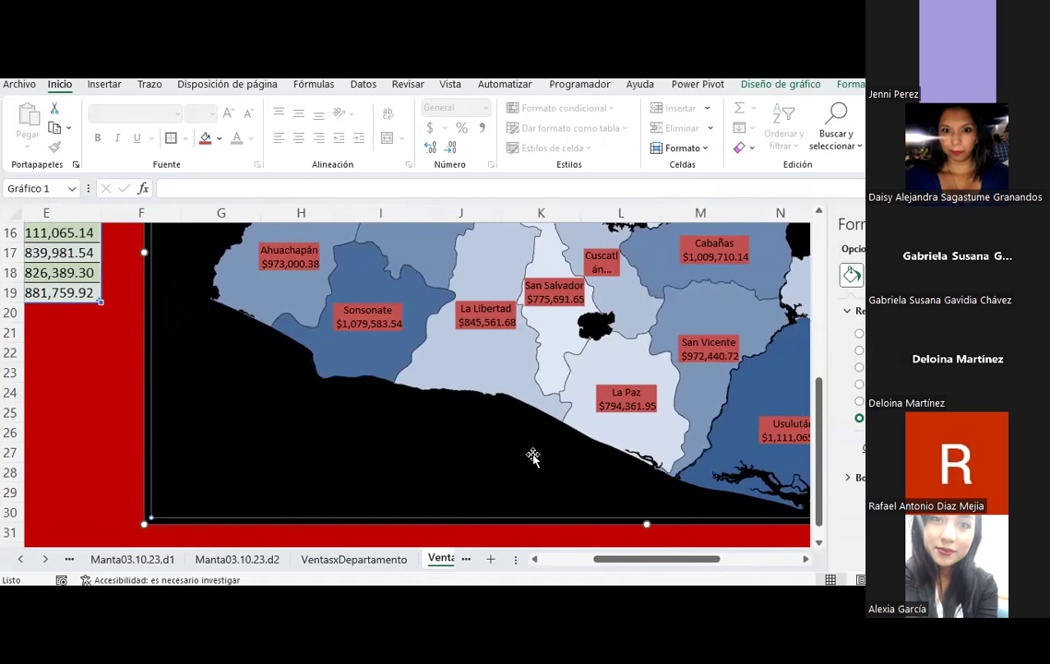
Scroll over the whole El Salvador map and select its red department data labels.
{"action": "scroll", "coordinate": [492, 411], "scroll_direction": "up", "scroll_amount": 2}
{"action": "scroll", "coordinate": [492, 411], "scroll_direction": "up", "scroll_amount": 1}
{"action": "scroll", "coordinate": [491, 411], "scroll_direction": "up", "scroll_amount": 1}
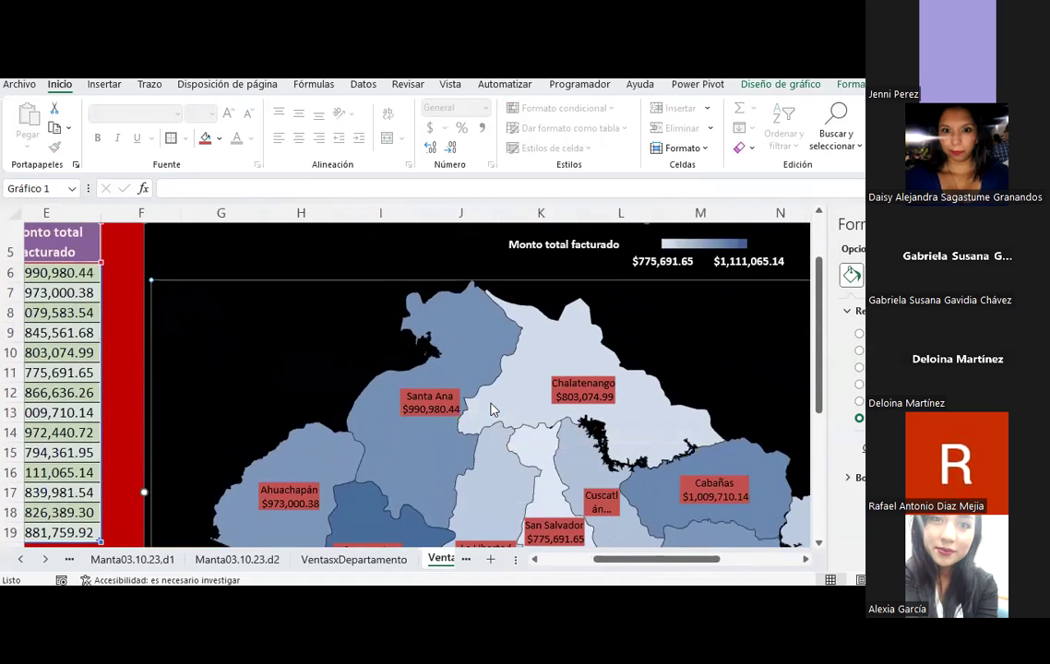
{"action": "scroll", "coordinate": [492, 410], "scroll_direction": "down", "scroll_amount": 1}
{"action": "left_click", "coordinate": [131, 294]}
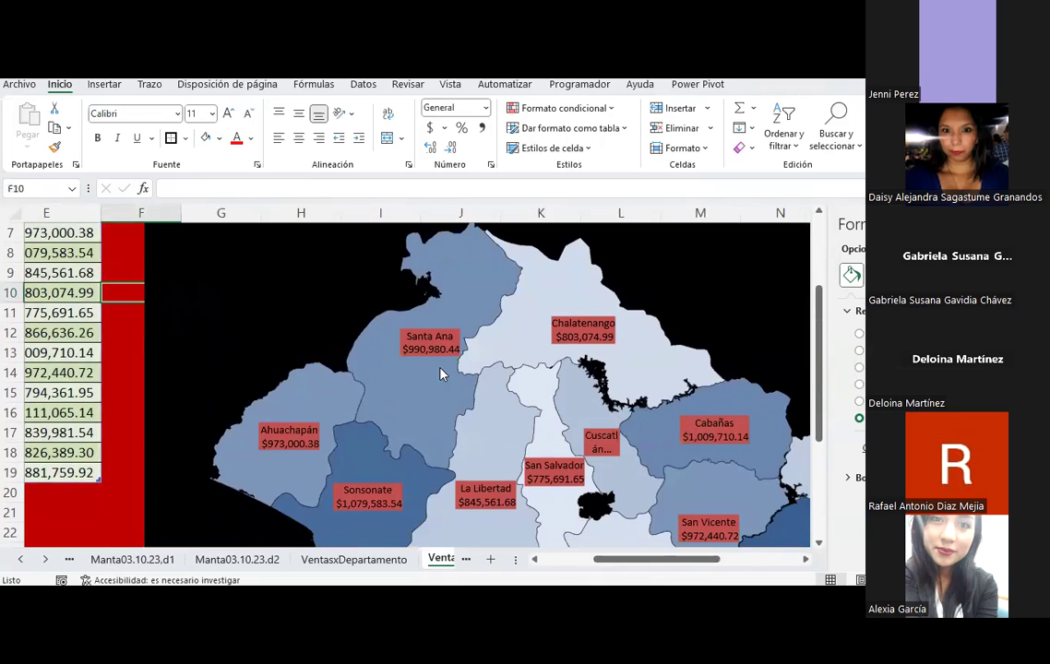
{"action": "scroll", "coordinate": [442, 367], "scroll_direction": "down", "scroll_amount": 1, "text": "ctrl"}
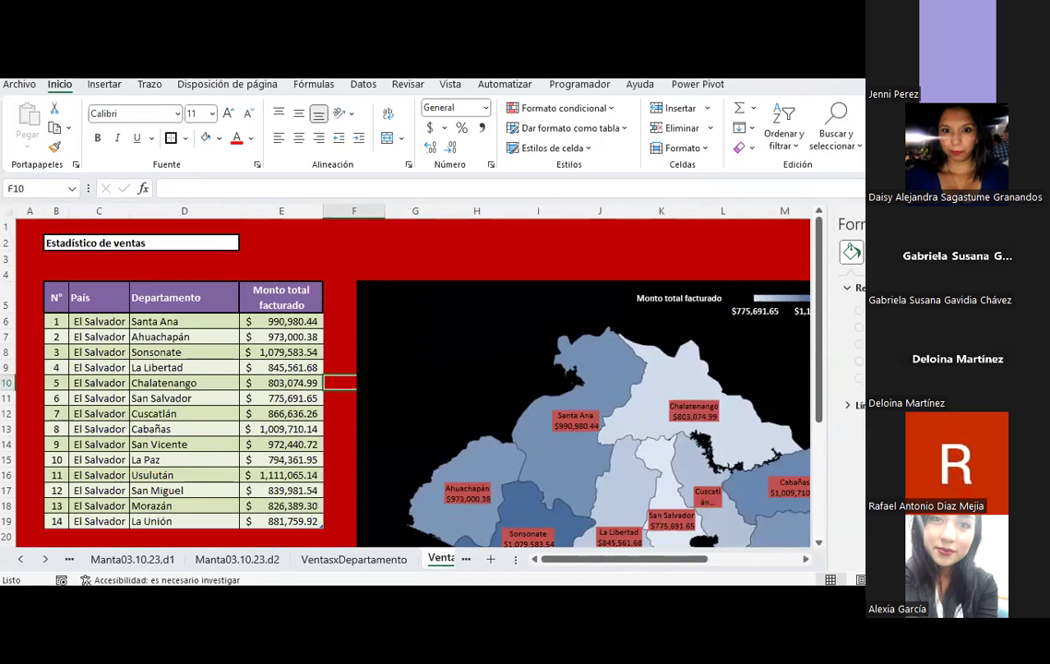
{"action": "scroll", "coordinate": [812, 388], "scroll_direction": "down", "scroll_amount": 2}
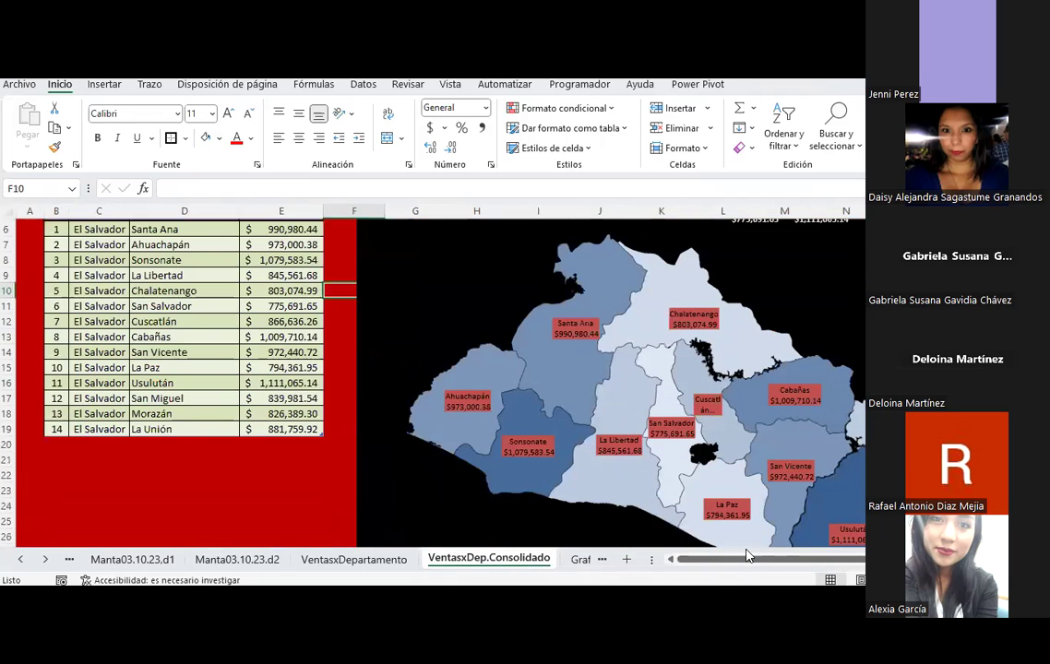
{"action": "left_click_drag", "start_coordinate": [748, 555], "coordinate": [807, 557]}
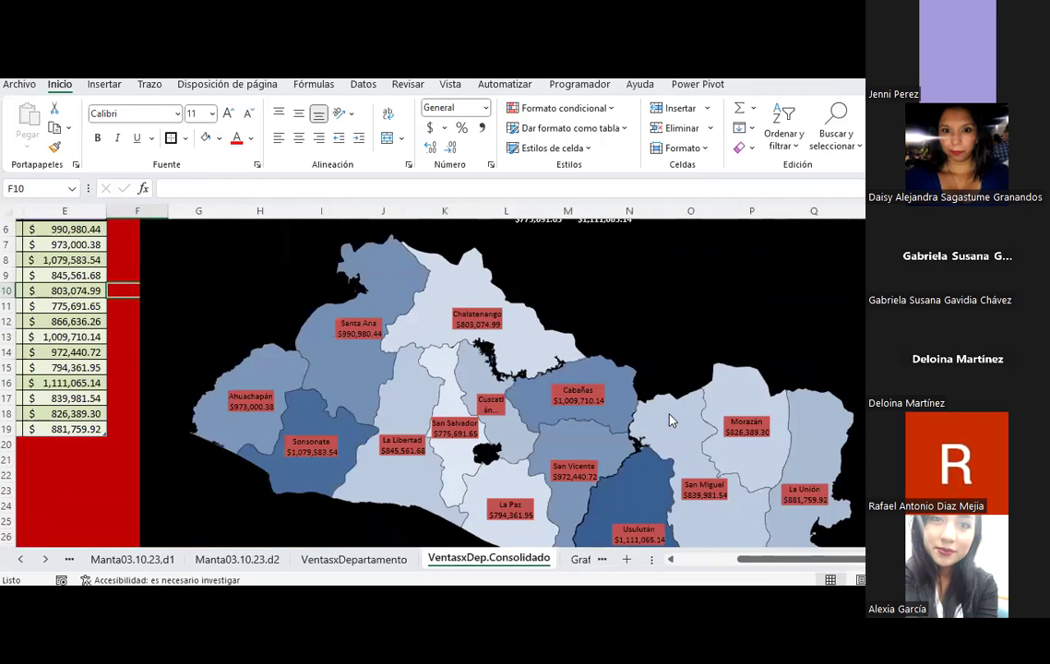
{"action": "scroll", "coordinate": [671, 421], "scroll_direction": "down", "scroll_amount": 1}
{"action": "scroll", "coordinate": [646, 397], "scroll_direction": "down", "scroll_amount": 1}
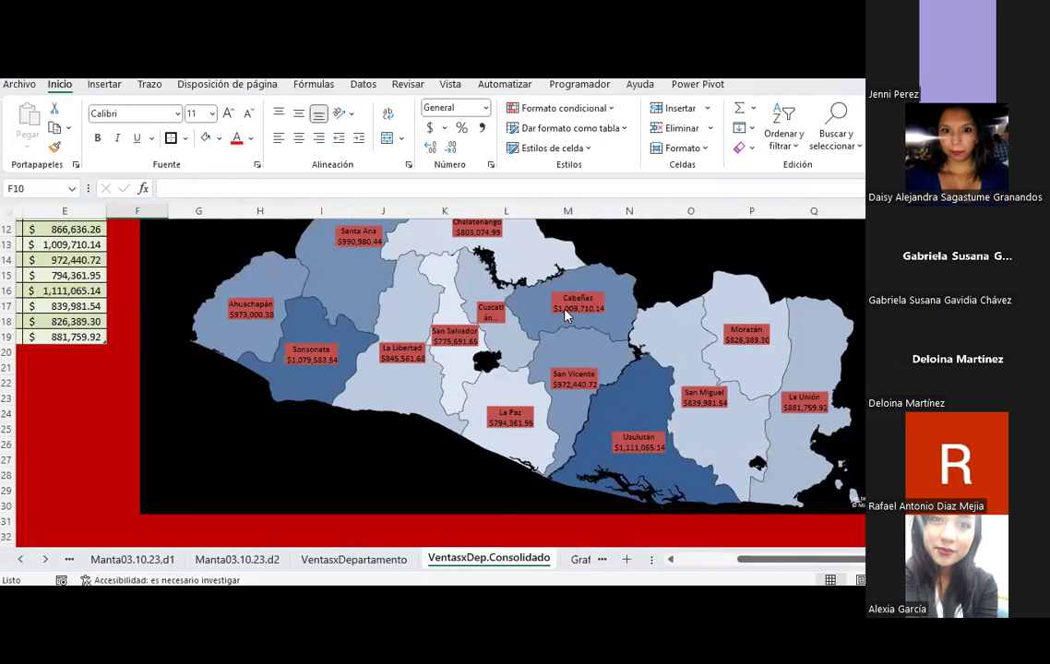
{"action": "left_click", "coordinate": [492, 316]}
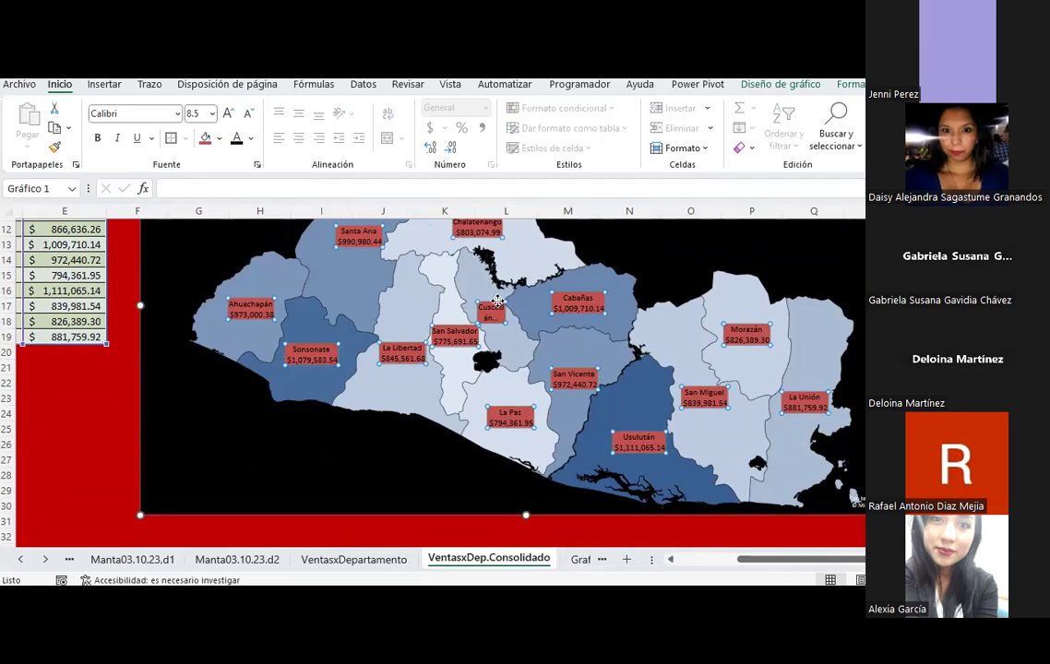
Open the map's Format pane on the chart area, then return to the sheet viewing the map.
{"action": "double_click", "coordinate": [495, 301]}
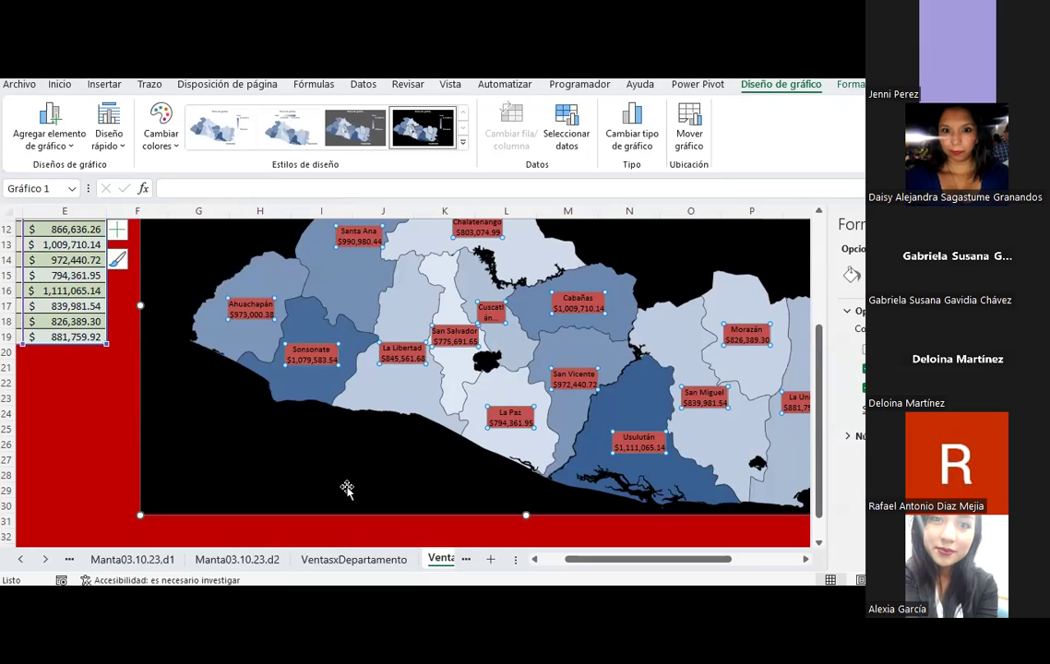
{"action": "left_click", "coordinate": [308, 435]}
{"action": "left_click", "coordinate": [599, 528]}
{"action": "mouse_move", "coordinate": [595, 559]}
{"action": "left_mouse_down"}
{"action": "mouse_move", "coordinate": [657, 572]}
{"action": "mouse_move", "coordinate": [637, 559]}
{"action": "left_mouse_up"}
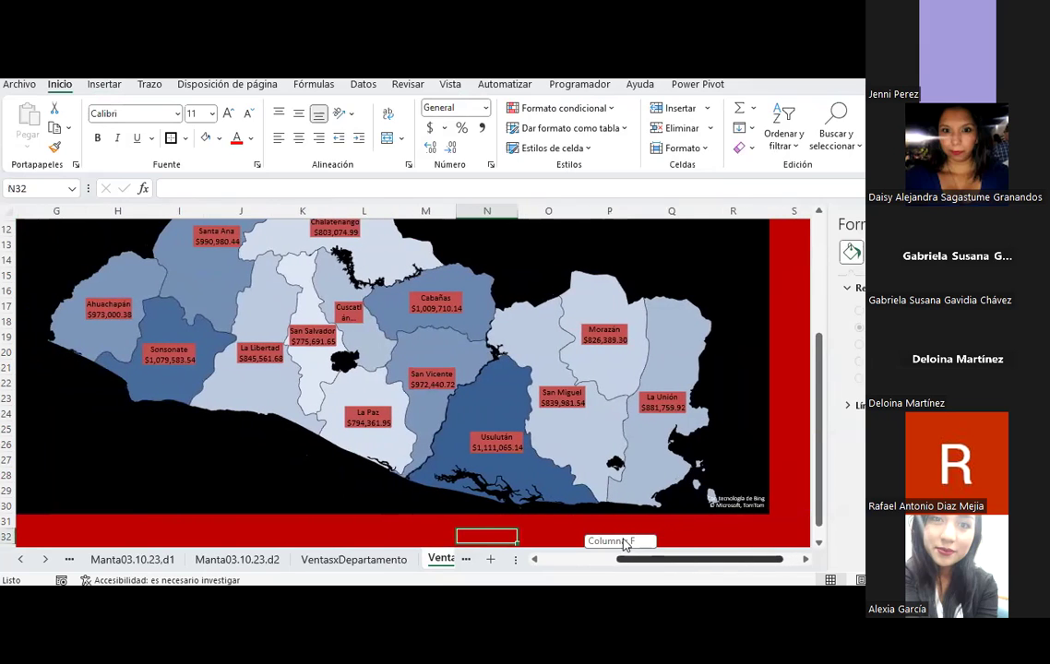
{"action": "scroll", "coordinate": [415, 365], "scroll_direction": "up", "scroll_amount": 1}
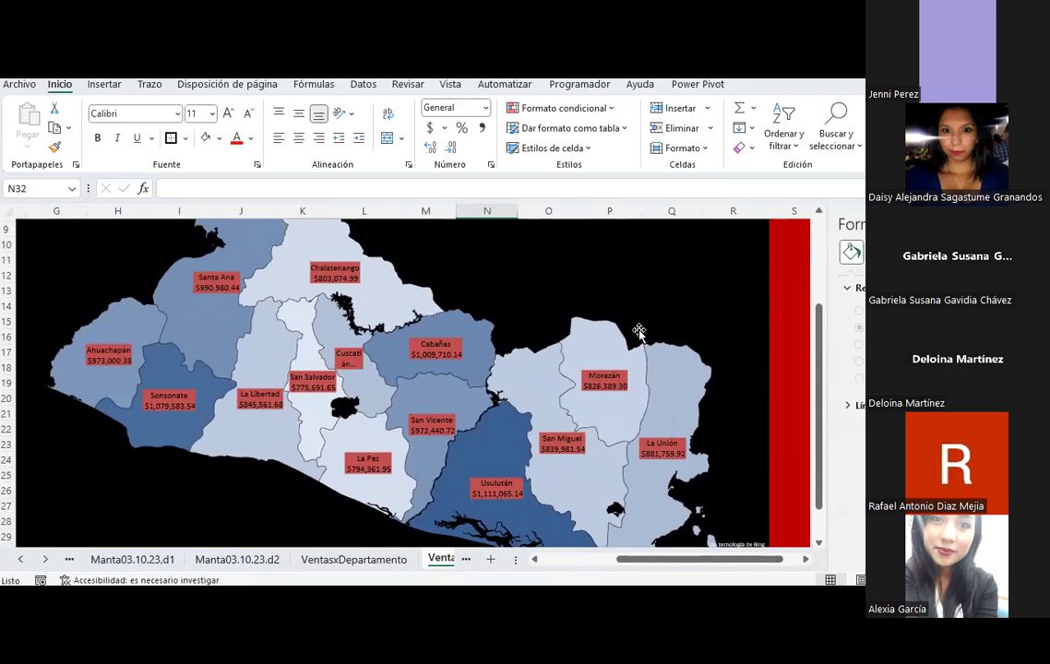
{"action": "scroll", "coordinate": [721, 331], "scroll_direction": "up", "scroll_amount": 1}
{"action": "scroll", "coordinate": [721, 330], "scroll_direction": "down", "scroll_amount": 1}
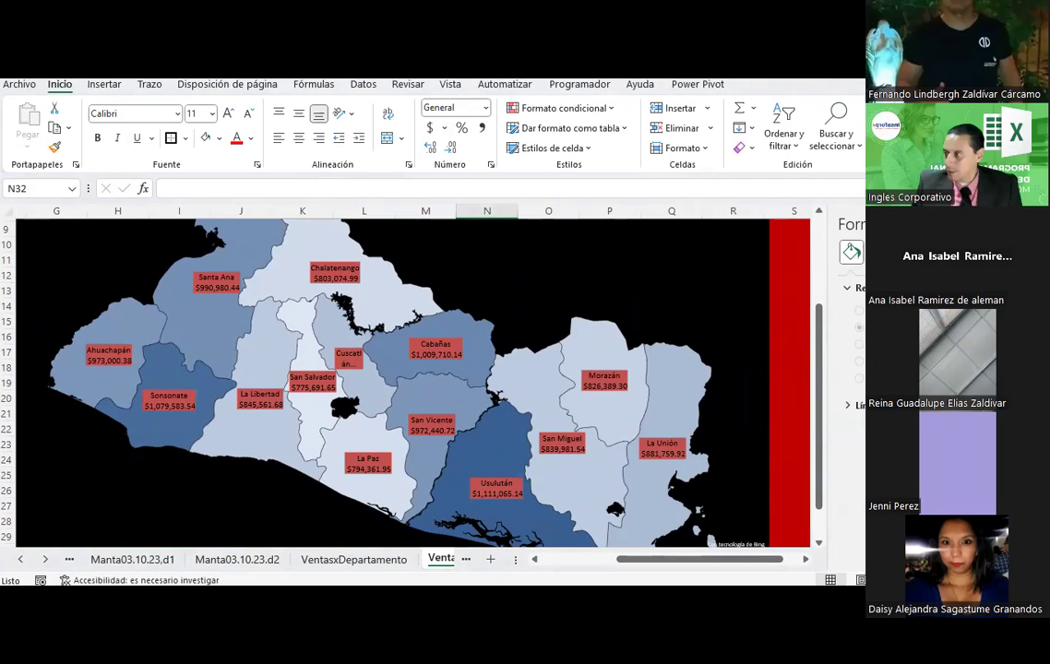
Close the chart formatting panel and scroll back up to the totals table.
{"action": "left_click", "coordinate": [842, 291]}
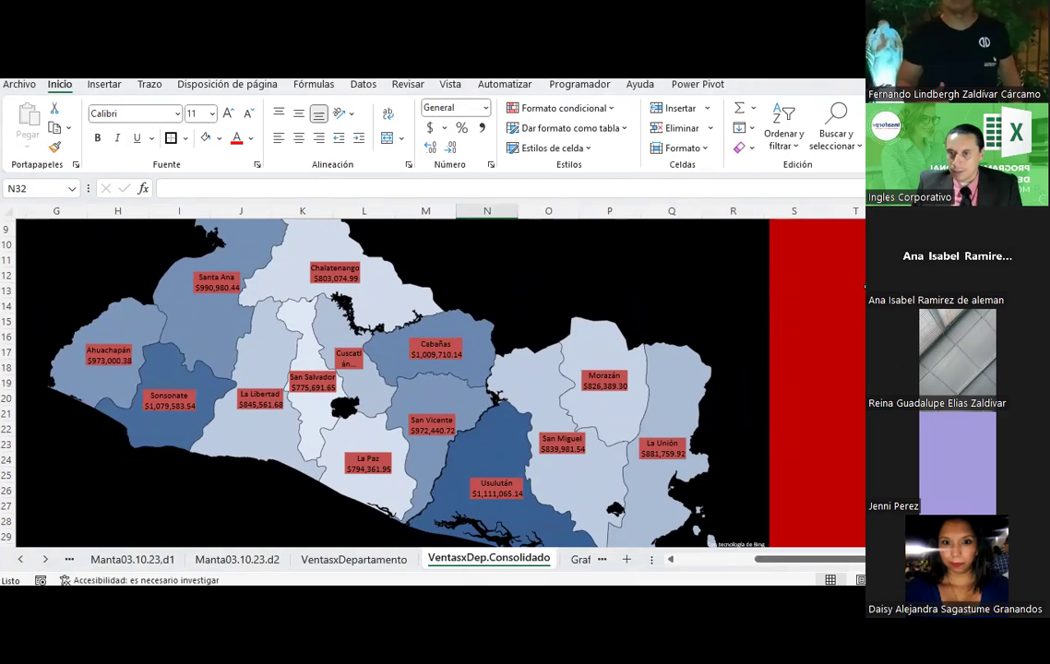
{"action": "left_click", "coordinate": [749, 560]}
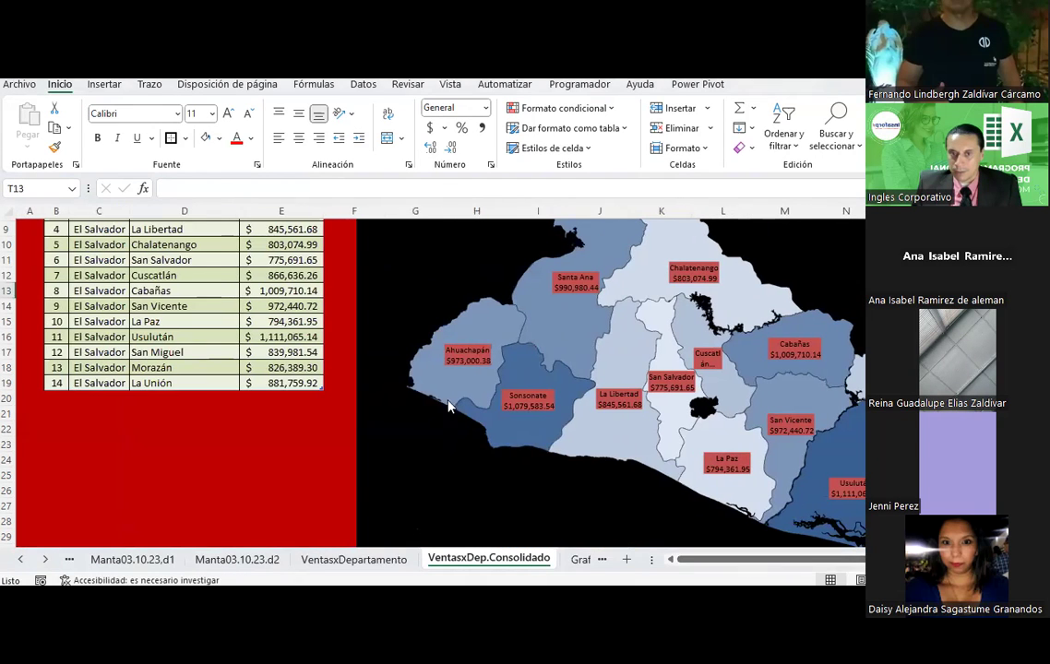
{"action": "left_click", "coordinate": [327, 411]}
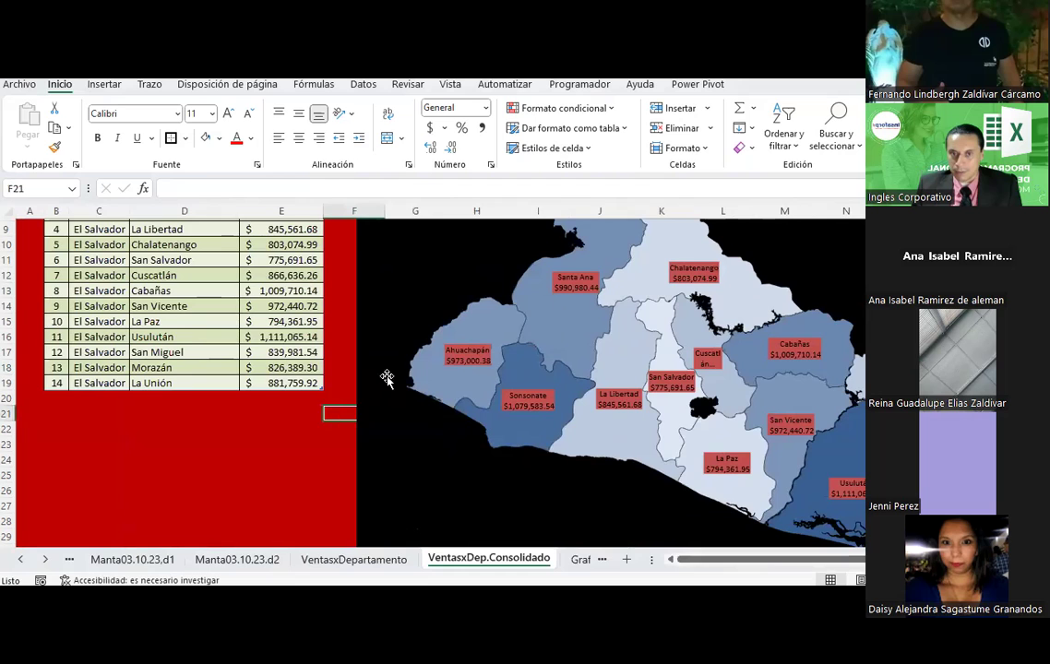
{"action": "scroll", "coordinate": [387, 376], "scroll_direction": "up", "scroll_amount": 3}
Check the map's data range and the SUMAR.SI formula behind Santa Ana's total in E6.
{"action": "left_click", "coordinate": [393, 343]}
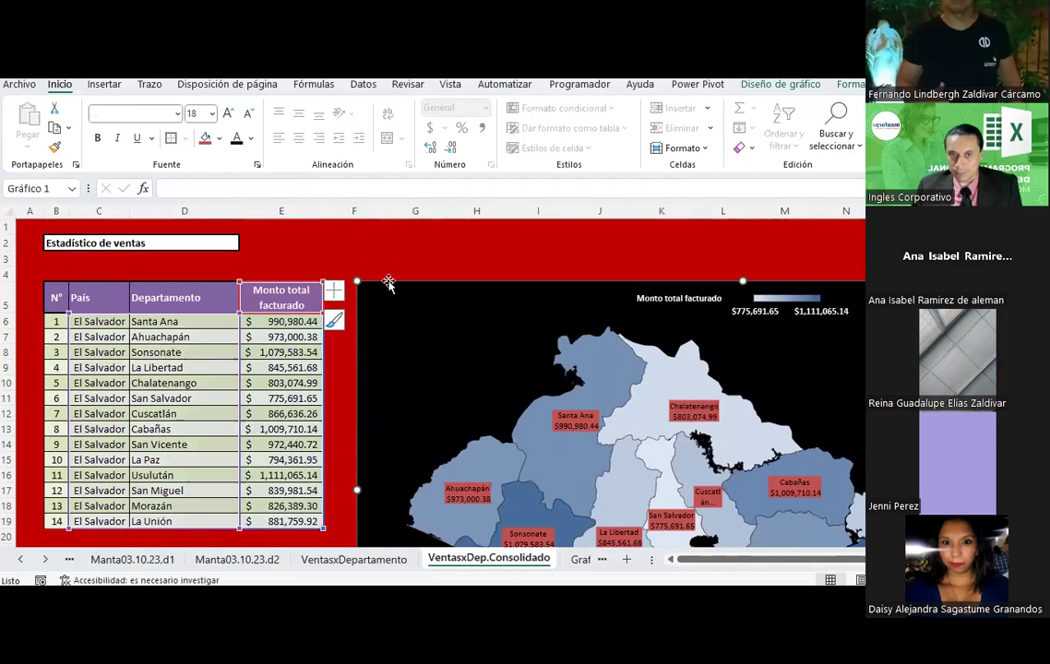
{"action": "left_click", "coordinate": [415, 243]}
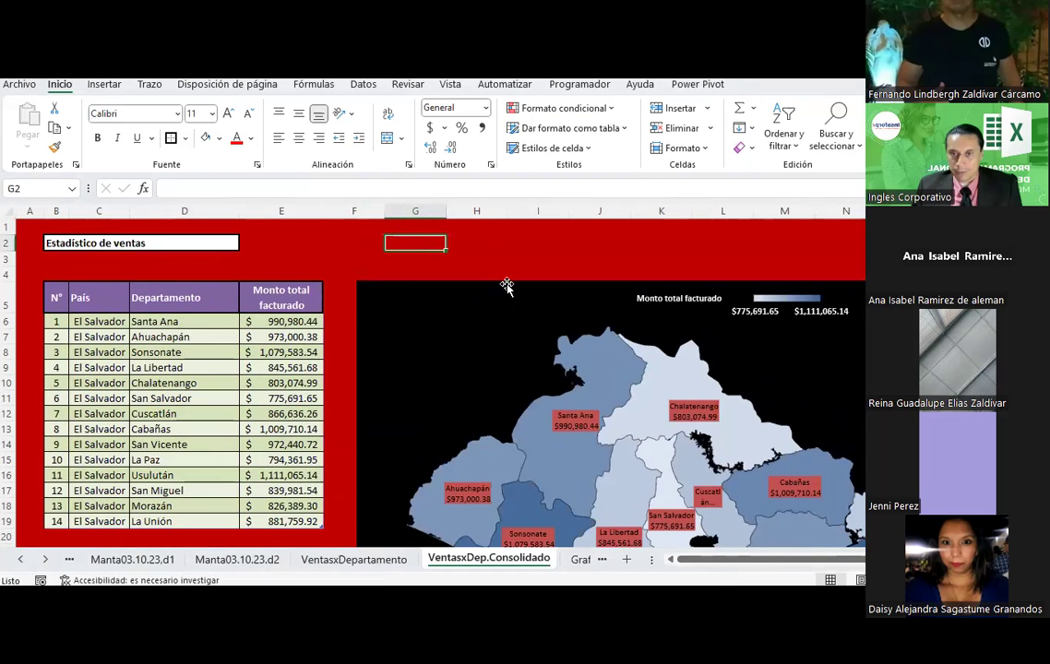
{"action": "left_click", "coordinate": [472, 241]}
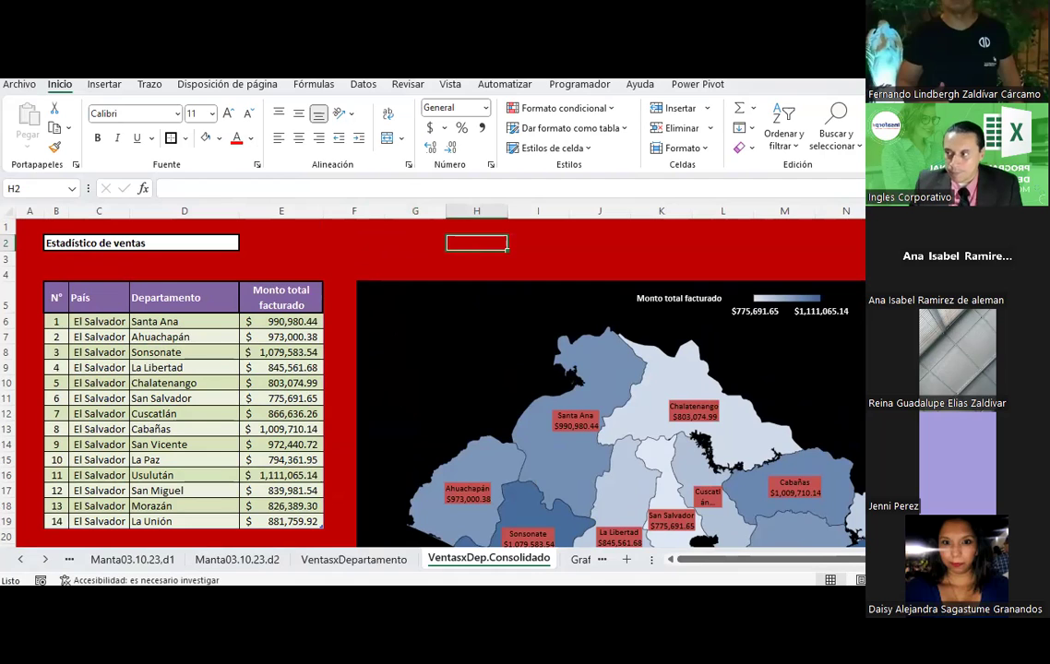
{"action": "left_click", "coordinate": [418, 306]}
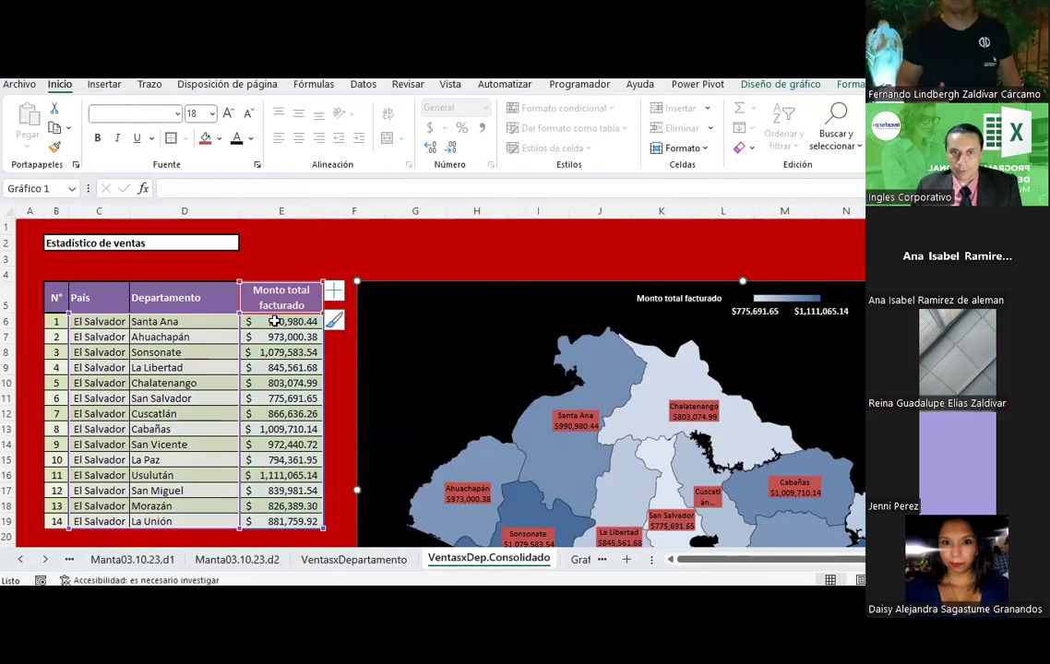
{"action": "left_click", "coordinate": [275, 321]}
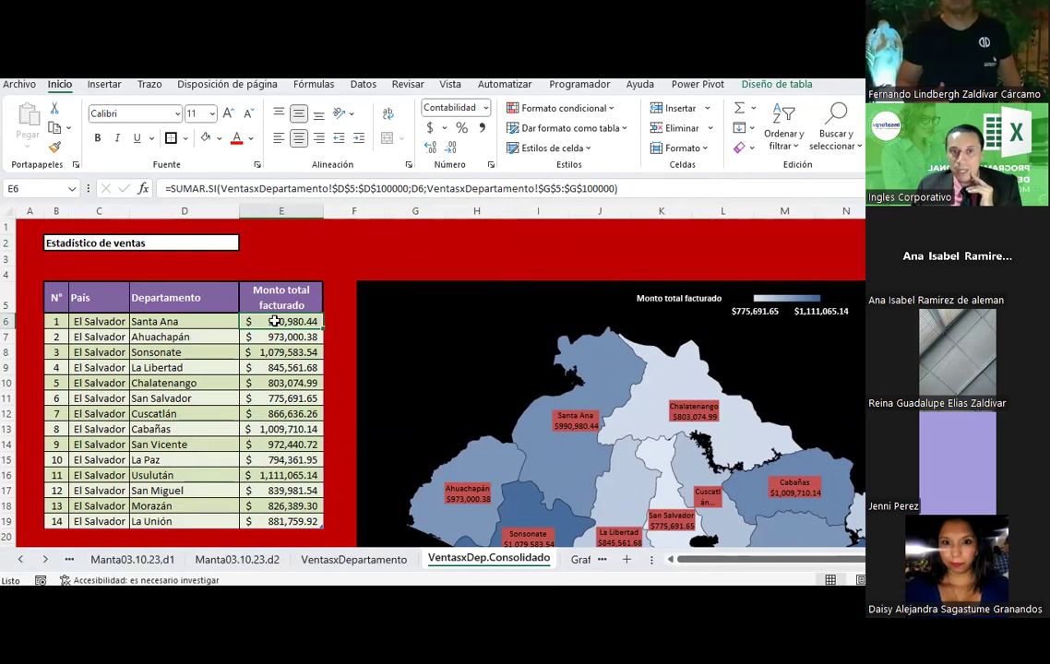
Inspect the SUMAR.SI Criterio argument D6, then cancel the trial edit with Esc.
{"action": "left_click", "coordinate": [144, 189]}
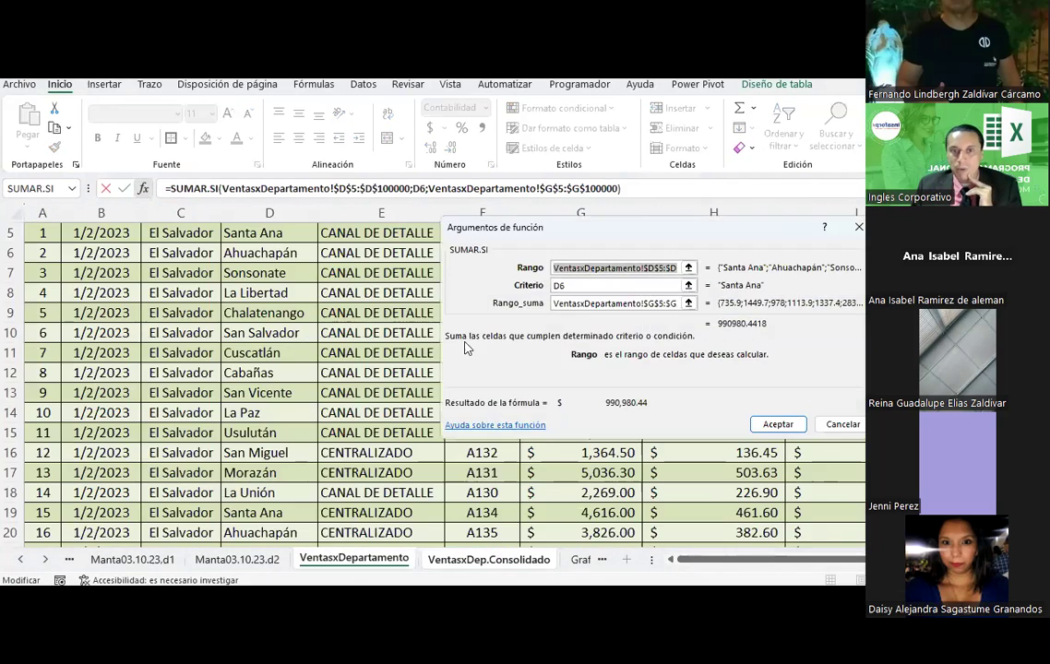
{"action": "left_click", "coordinate": [610, 286]}
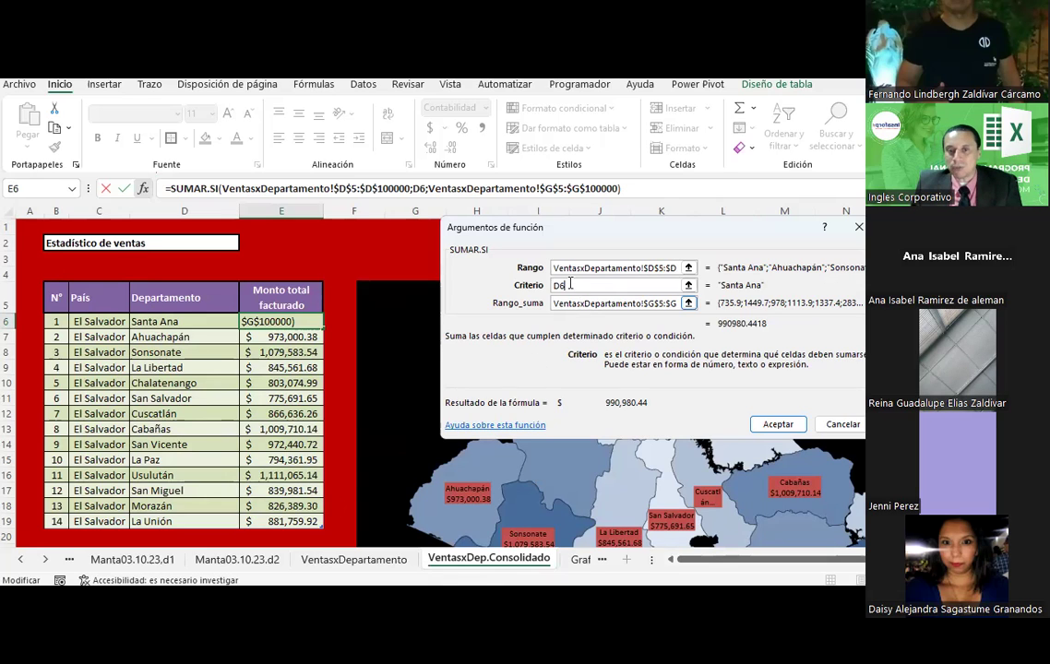
{"action": "left_click", "coordinate": [600, 285]}
{"action": "type", "text": "+"}
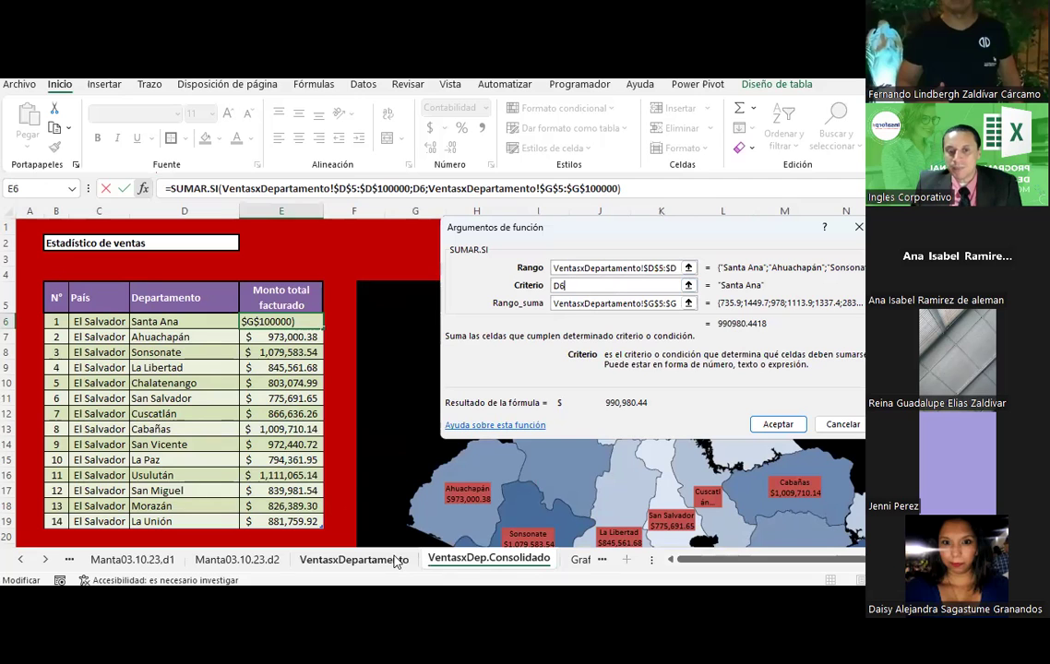
{"action": "left_click", "coordinate": [354, 560]}
{"action": "scroll", "coordinate": [251, 346], "scroll_direction": "up", "scroll_amount": 2}
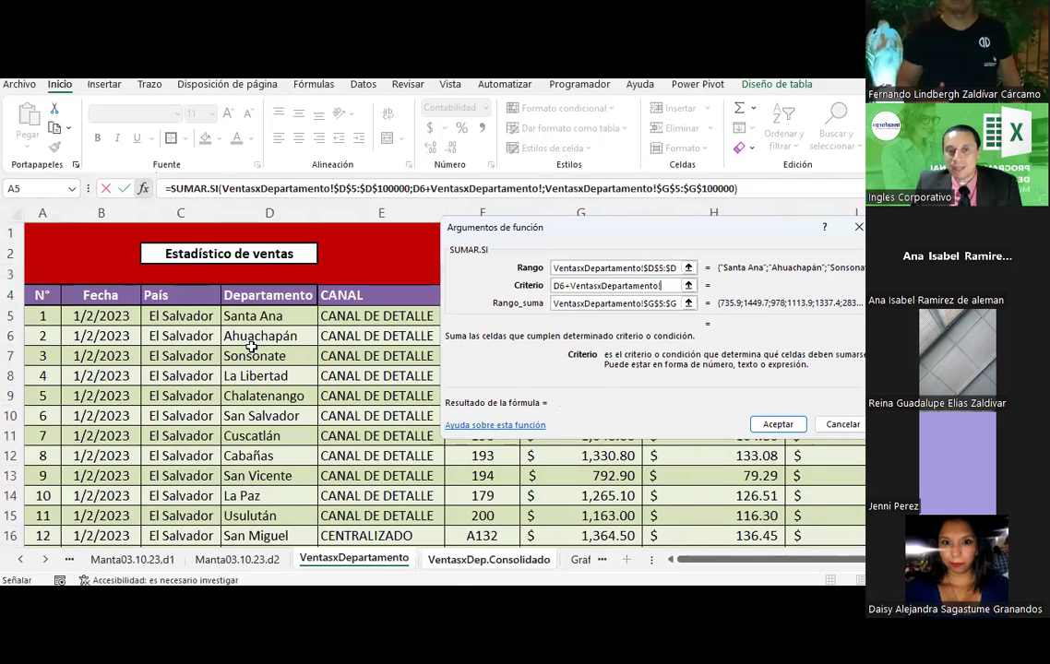
{"action": "left_click", "coordinate": [488, 559]}
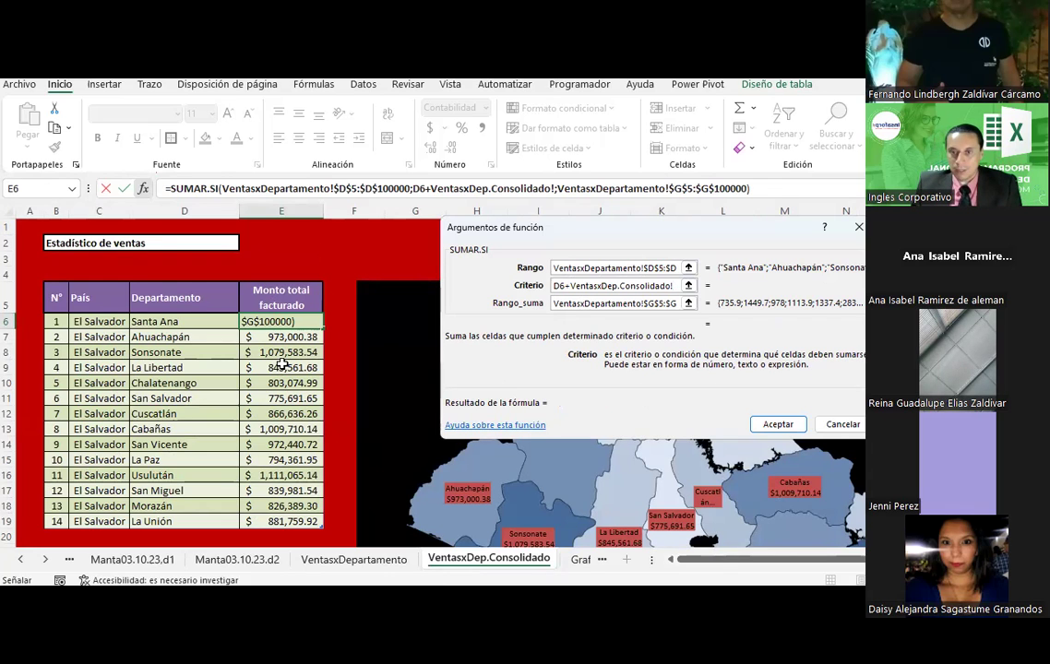
{"action": "key", "text": "Escape"}
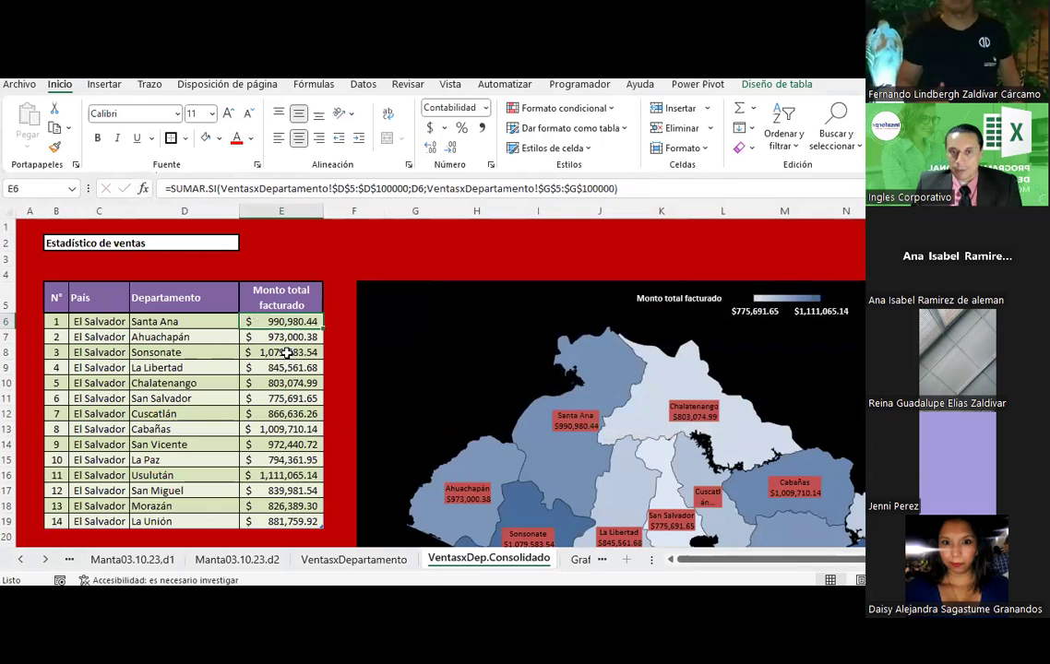
Review the Criterio argument again, then open the VentasxDepartamento source sheet.
{"action": "left_click", "coordinate": [143, 189]}
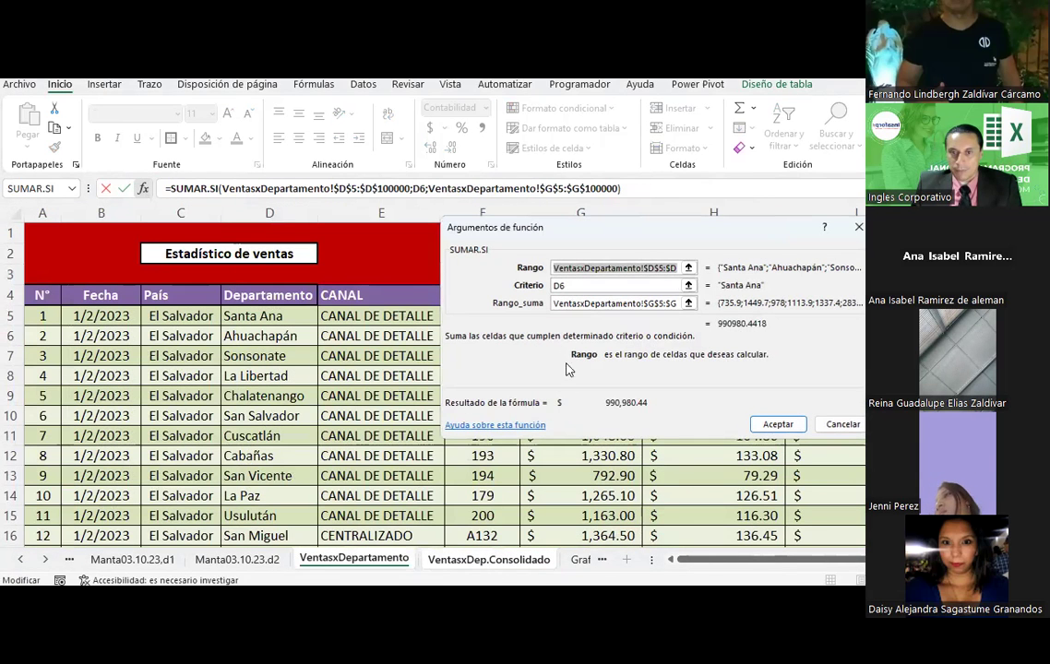
{"action": "left_click", "coordinate": [567, 285]}
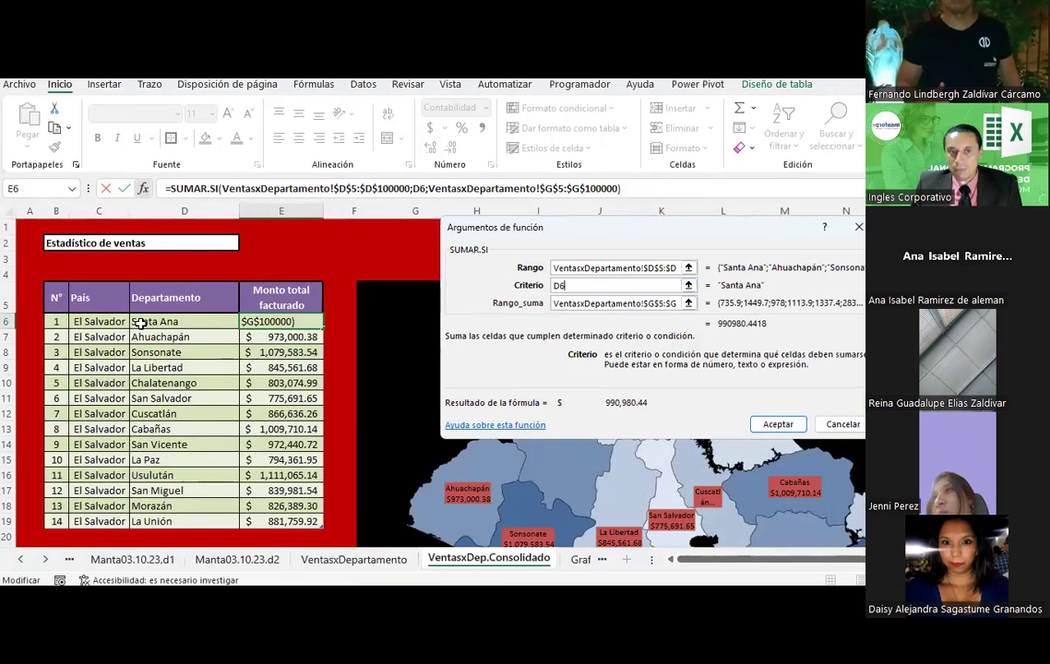
{"action": "left_click", "coordinate": [346, 559]}
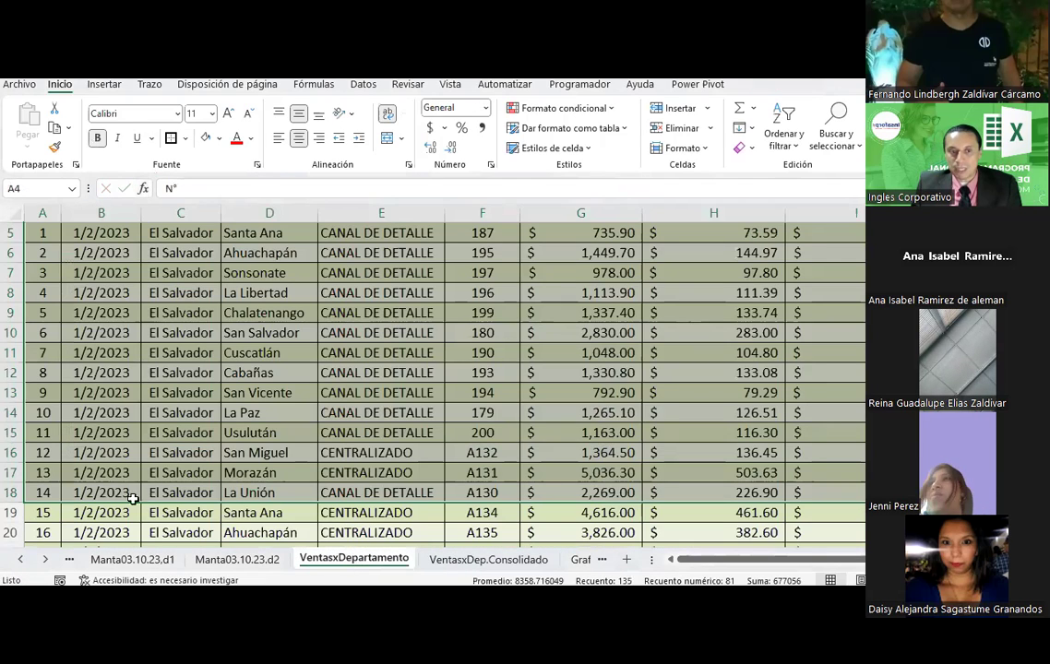
{"action": "scroll", "coordinate": [275, 298], "scroll_direction": "up", "scroll_amount": 2}
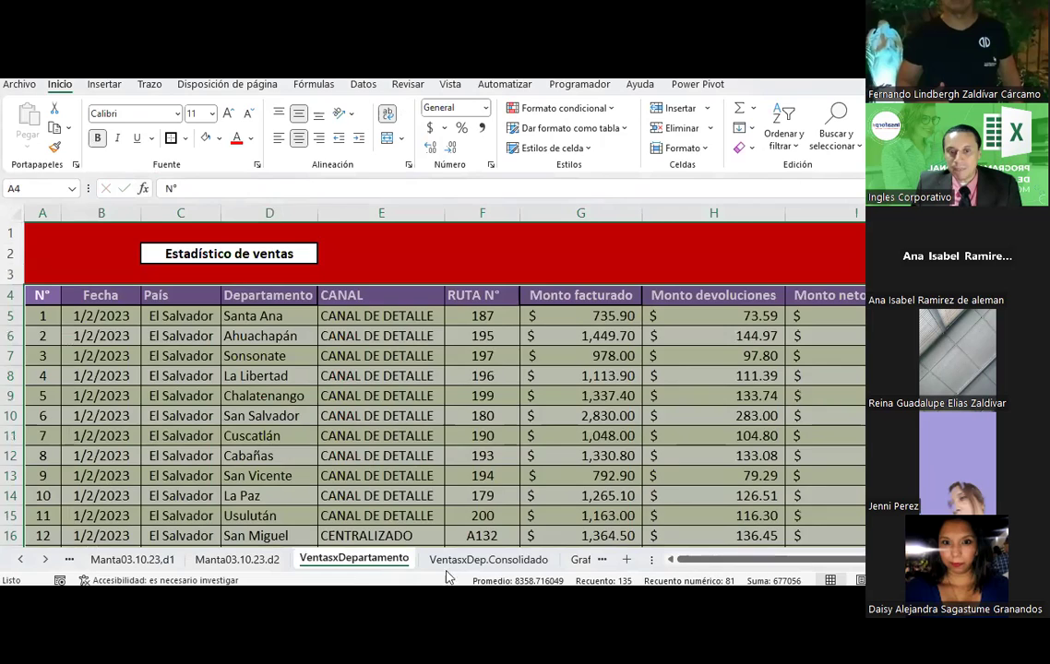
Return to the VentasxDep.Consolidado sheet and scroll to view the labelled map.
{"action": "left_click", "coordinate": [479, 560]}
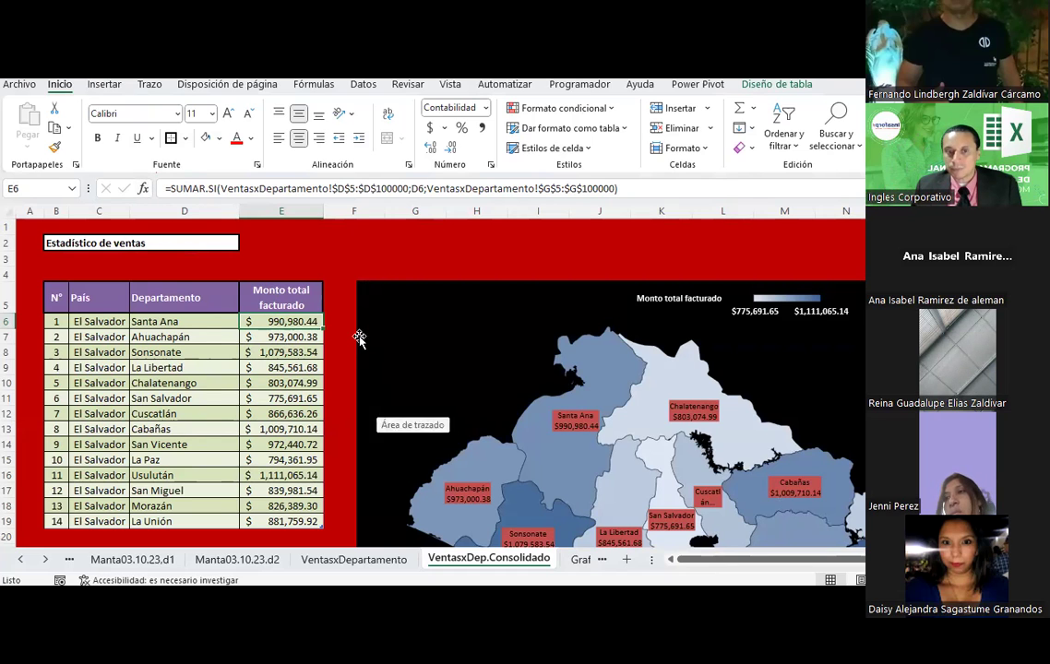
{"action": "scroll", "coordinate": [351, 312], "scroll_direction": "down", "scroll_amount": 1}
{"action": "scroll", "coordinate": [352, 312], "scroll_direction": "down", "scroll_amount": 1}
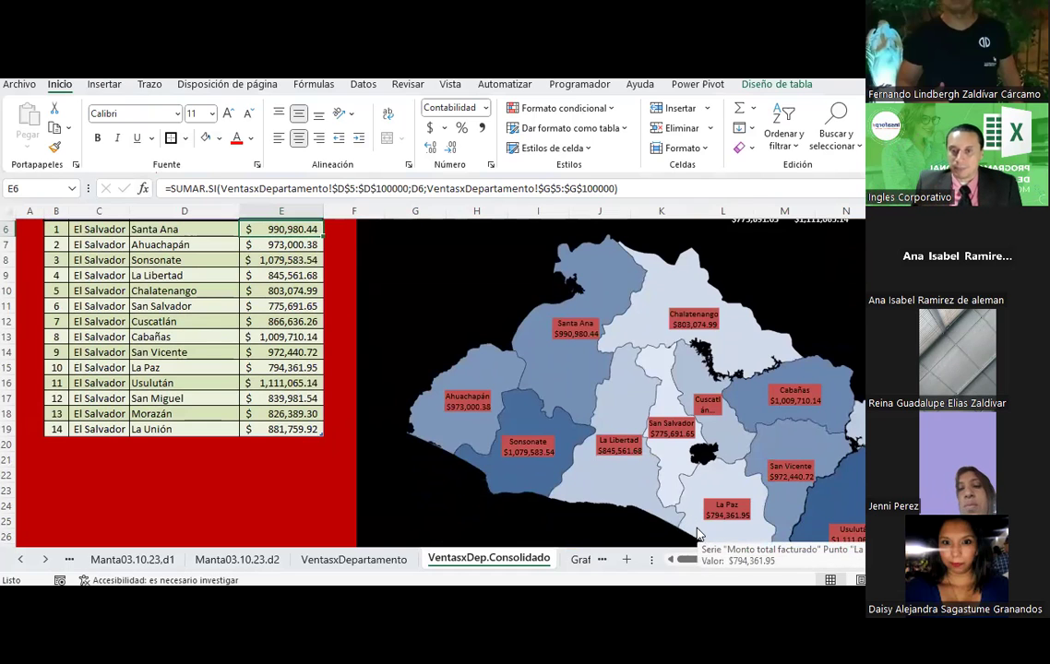
{"action": "left_click_drag", "start_coordinate": [826, 560], "coordinate": [872, 559]}
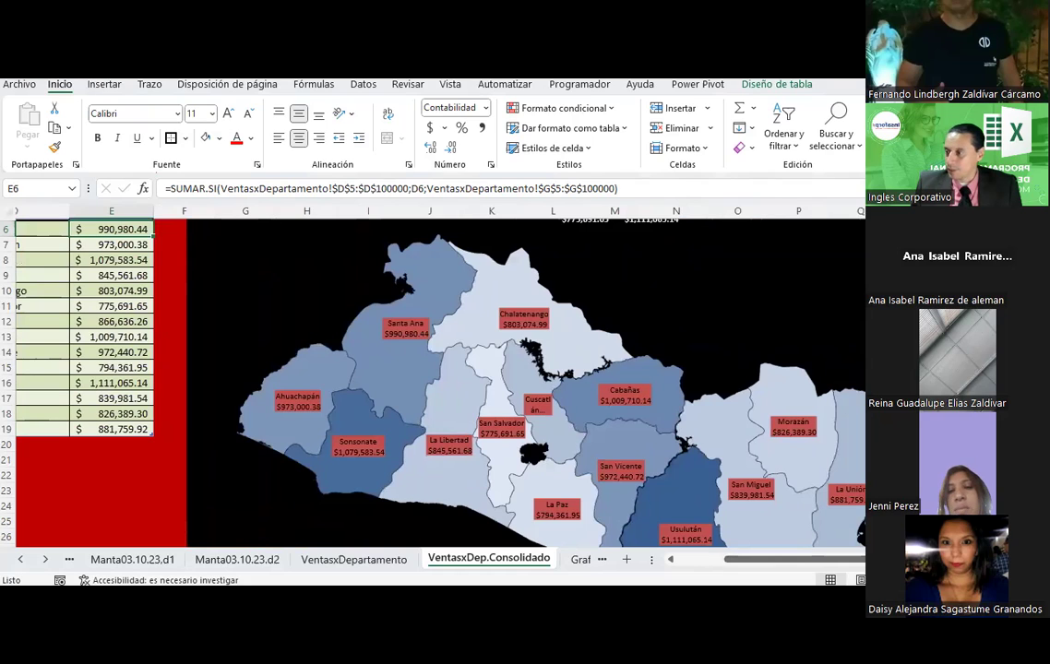
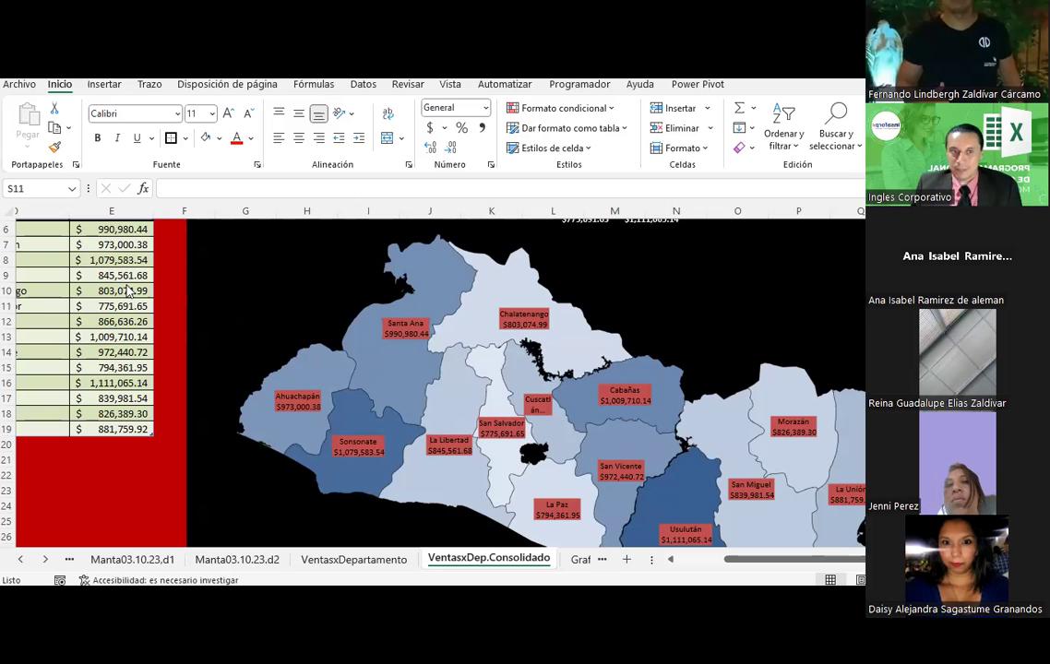
Inspect the SUMAR.SI formula behind the first department total in cell E6.
{"action": "scroll", "coordinate": [127, 276], "scroll_direction": "up", "scroll_amount": 2}
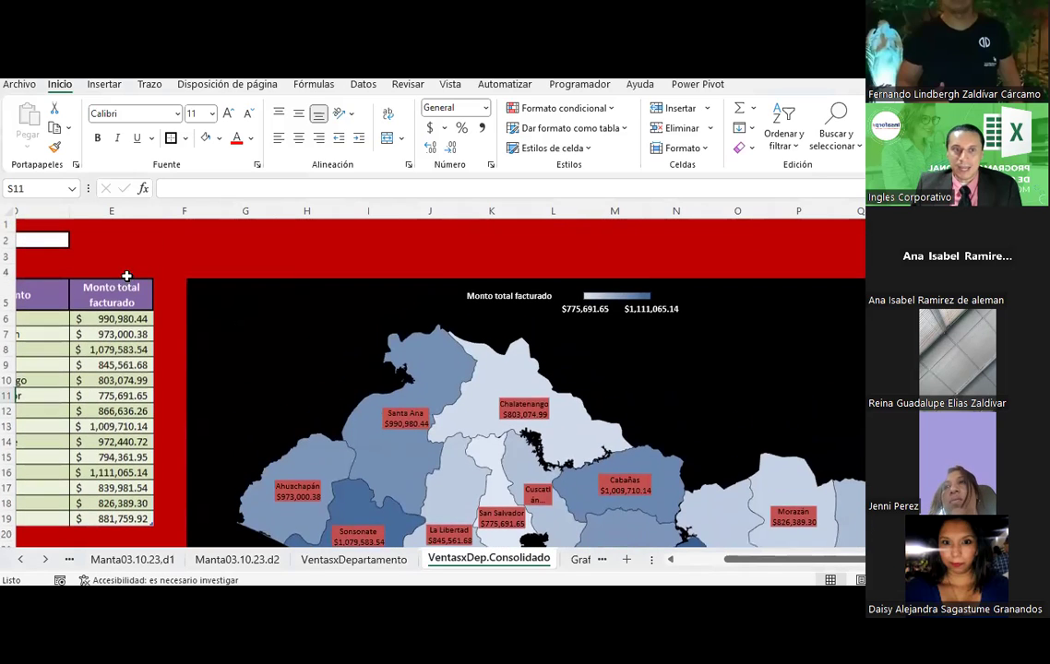
{"action": "left_click", "coordinate": [102, 321]}
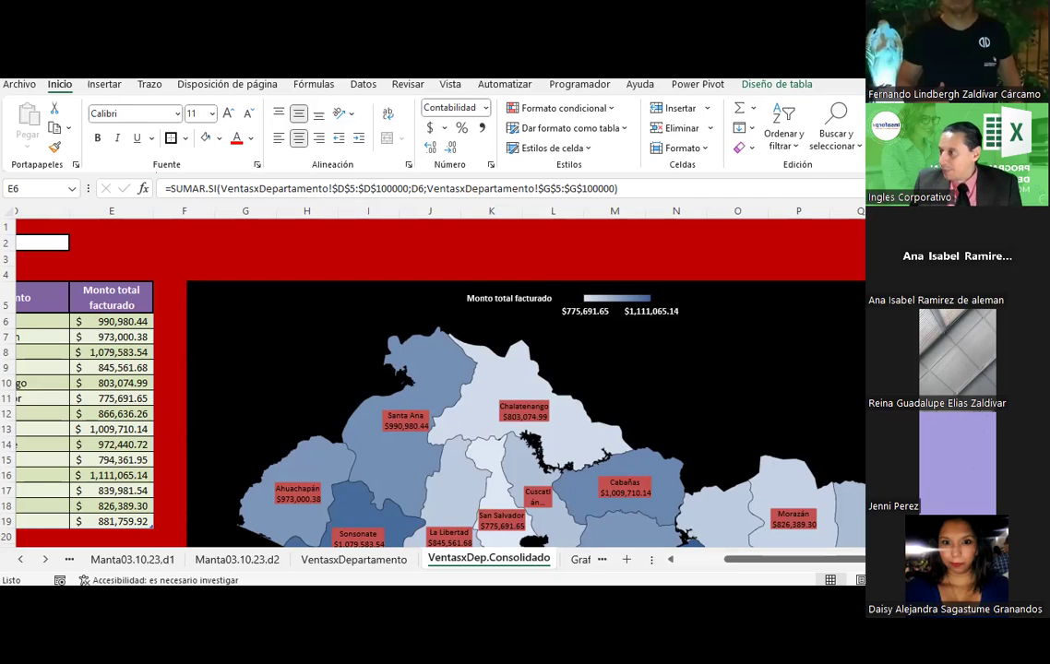
{"action": "left_click", "coordinate": [145, 319]}
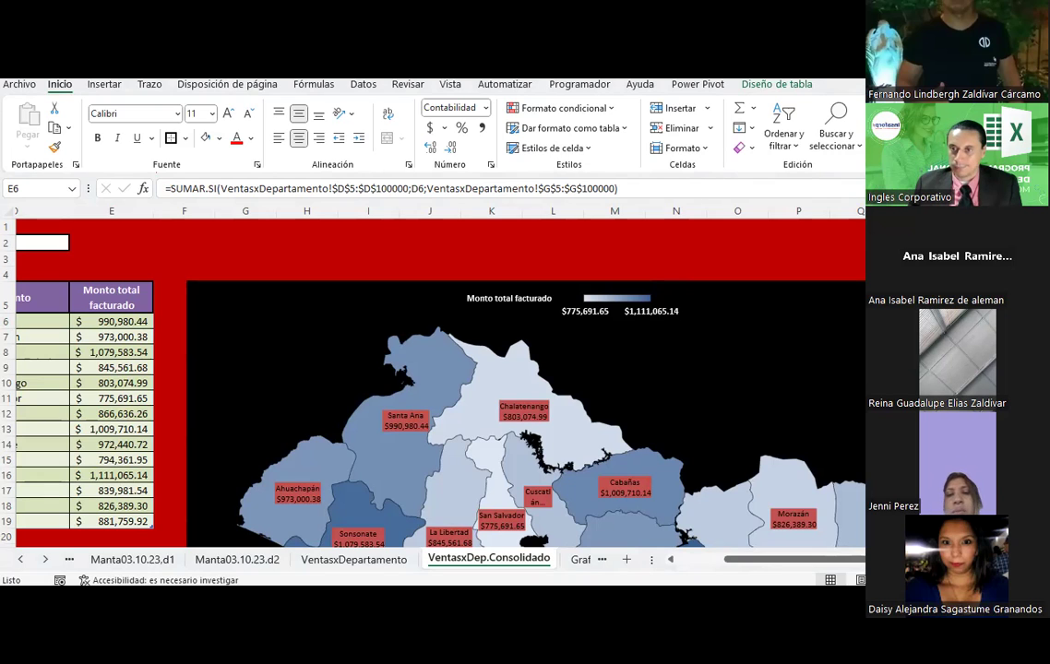
{"action": "left_click", "coordinate": [823, 256]}
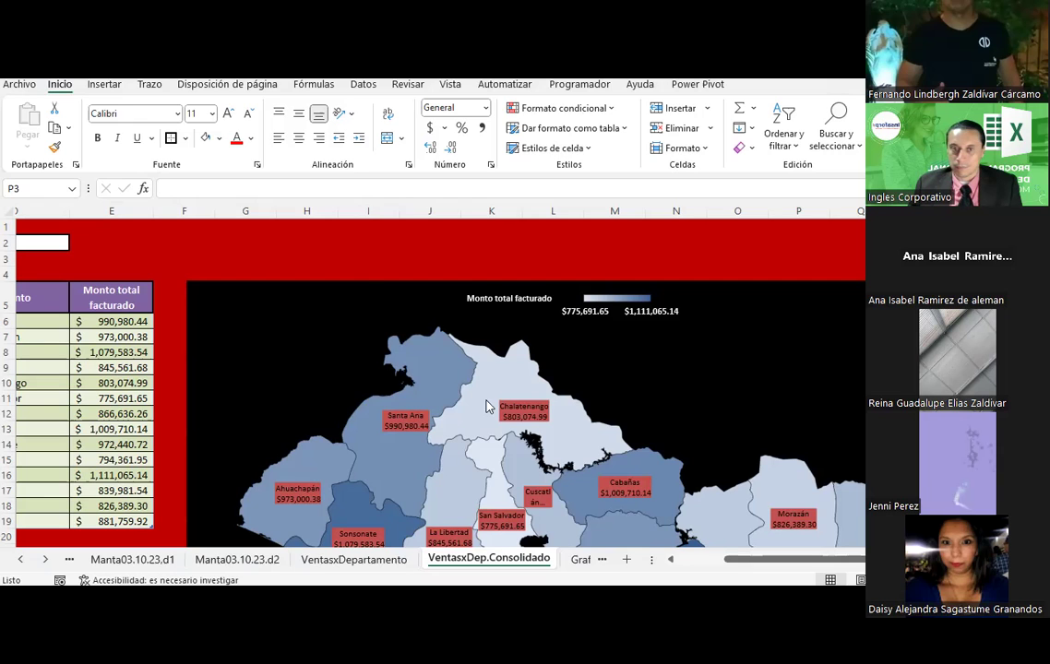
{"action": "left_click", "coordinate": [347, 258]}
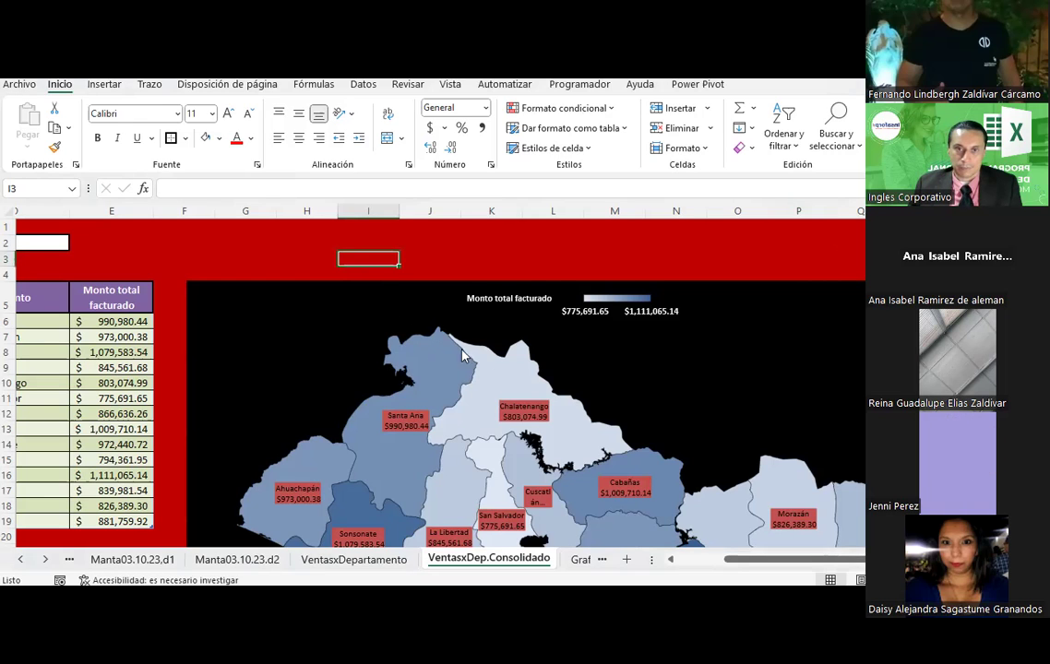
{"action": "scroll", "coordinate": [411, 311], "scroll_direction": "down", "scroll_amount": 1}
{"action": "scroll", "coordinate": [515, 338], "scroll_direction": "down", "scroll_amount": 1}
{"action": "scroll", "coordinate": [581, 388], "scroll_direction": "down", "scroll_amount": 2}
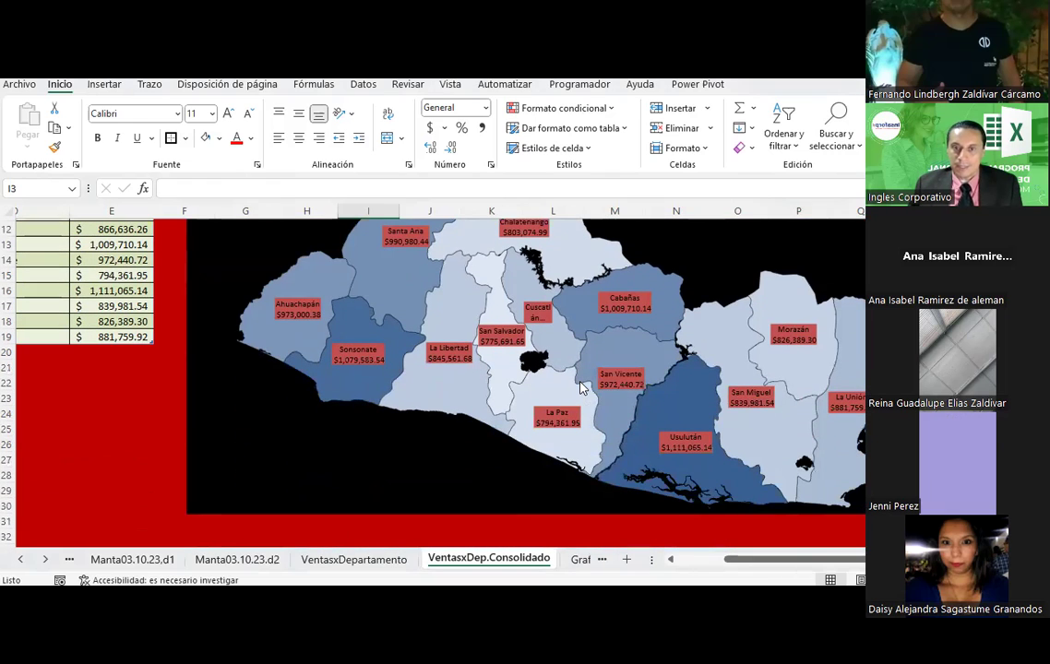
{"action": "mouse_move", "coordinate": [581, 388]}
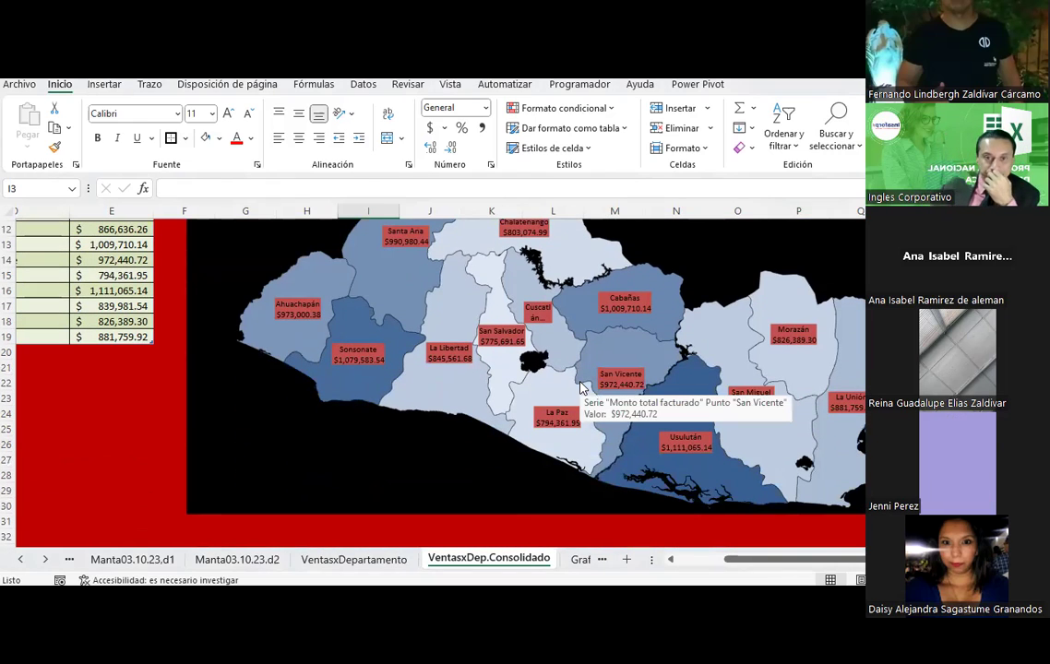
Copy the VentasxDepartamento sheet via Mover o copiar with Crear una copia ticked.
{"action": "left_click", "coordinate": [354, 560]}
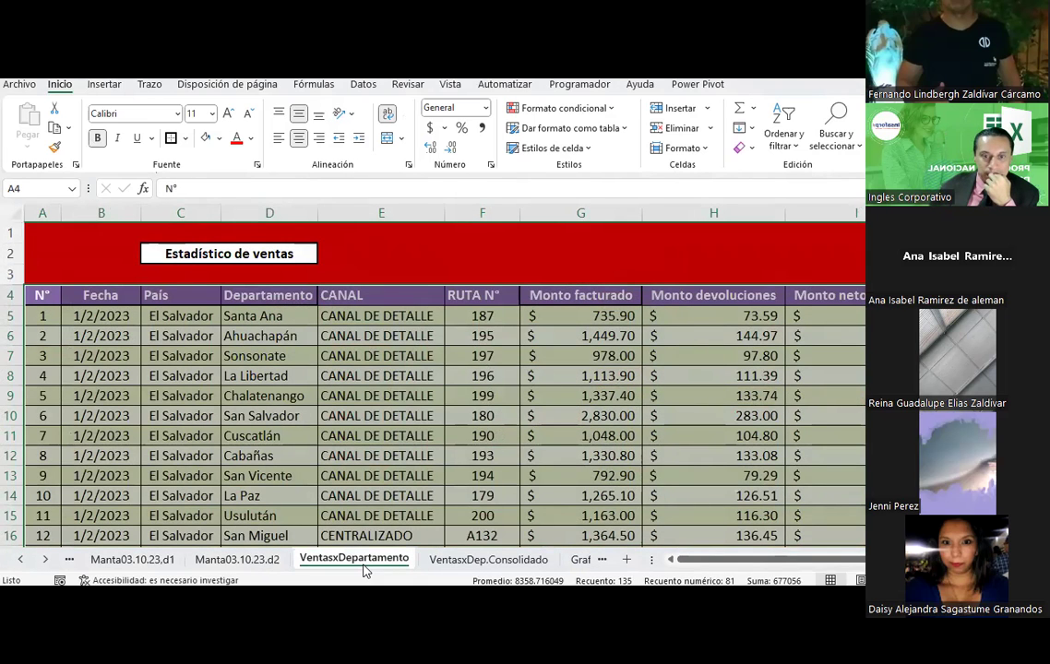
{"action": "right_click", "coordinate": [364, 565]}
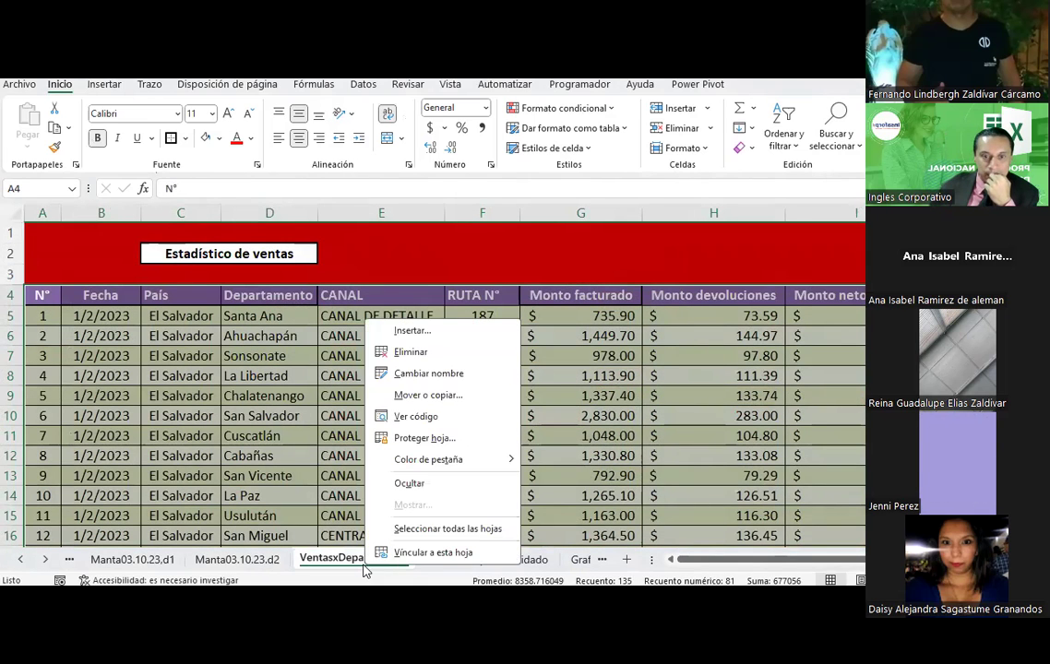
{"action": "left_click", "coordinate": [398, 396]}
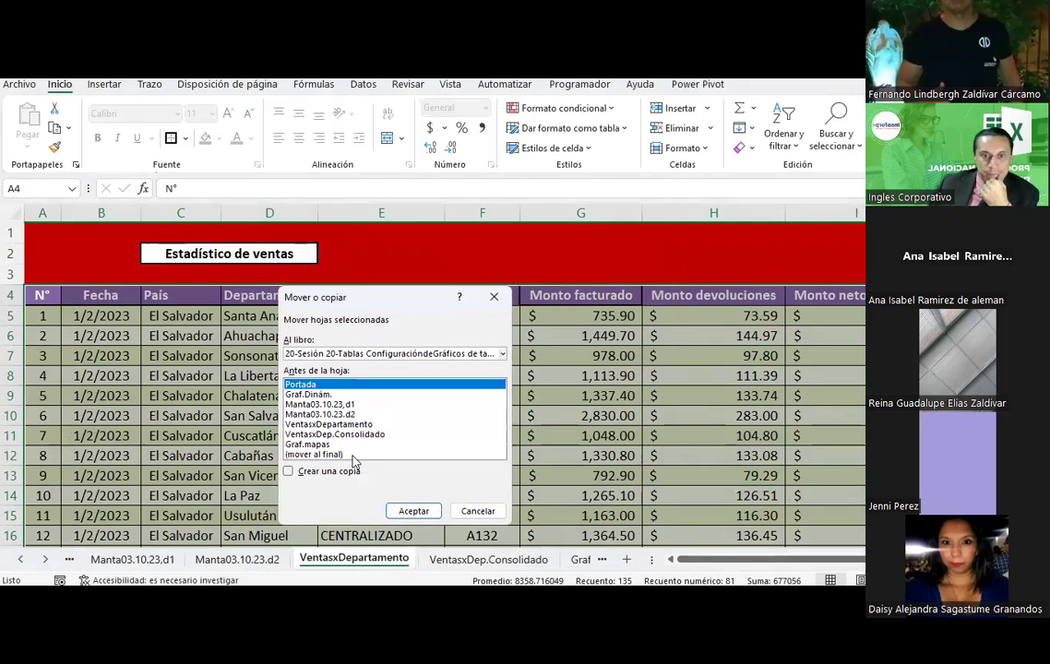
{"action": "left_click", "coordinate": [336, 435]}
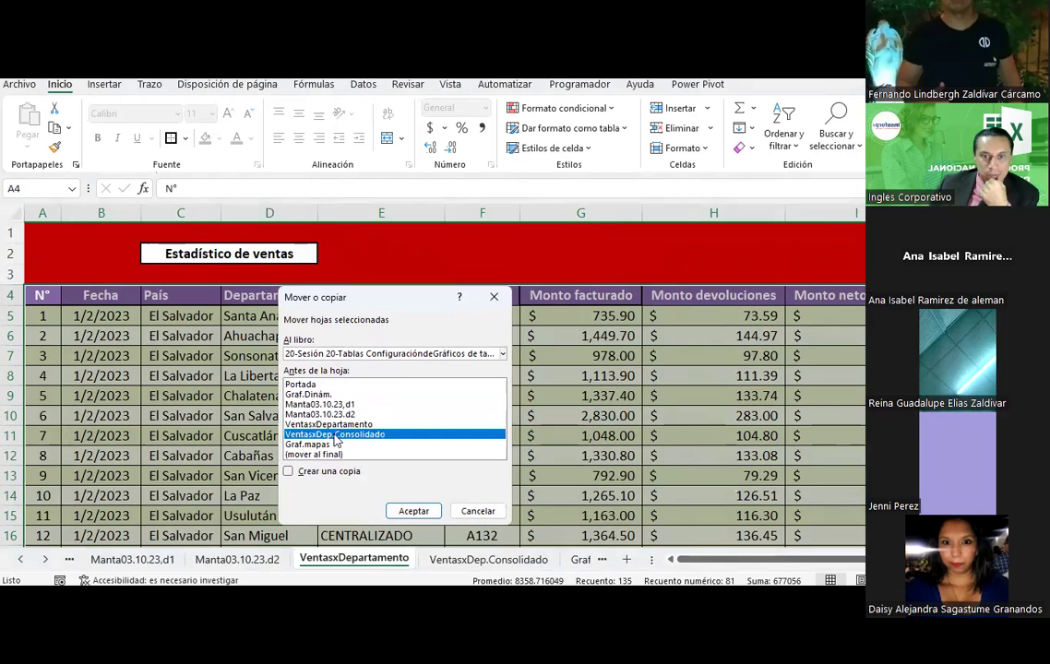
{"action": "left_click", "coordinate": [328, 425]}
{"action": "left_click", "coordinate": [328, 471]}
{"action": "left_click", "coordinate": [412, 512]}
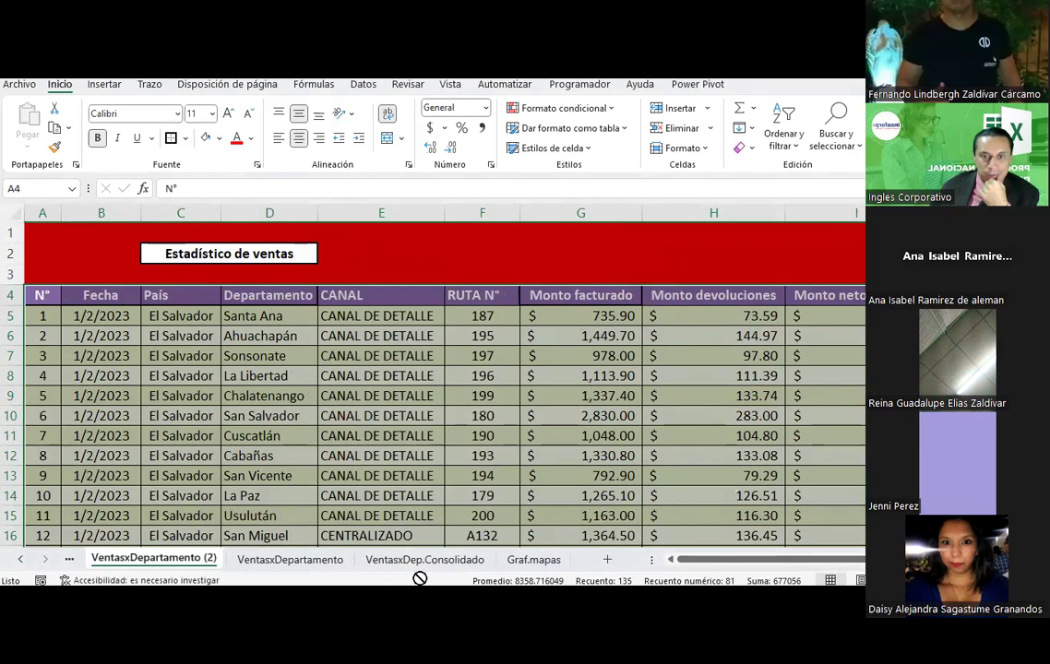
Move the VentasxDepartamento (2) copy to the end of the tabs, after Graf.mapas.
{"action": "left_click_drag", "start_coordinate": [556, 566], "coordinate": [370, 563]}
{"action": "left_click", "coordinate": [426, 565]}
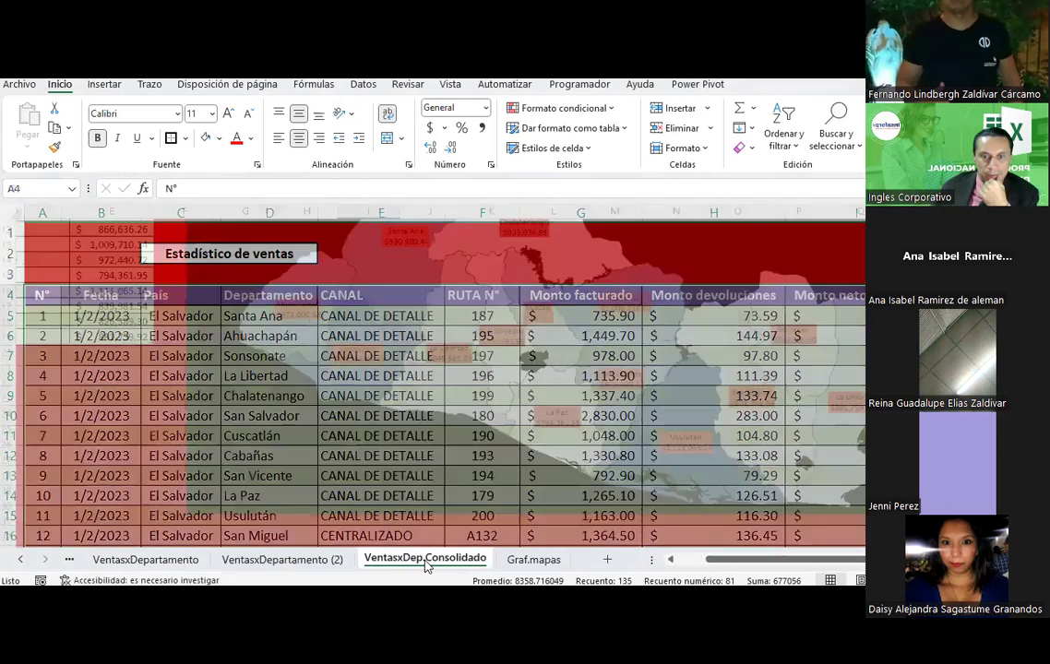
{"action": "left_click", "coordinate": [110, 559]}
{"action": "scroll", "coordinate": [319, 435], "scroll_direction": "down", "scroll_amount": 1}
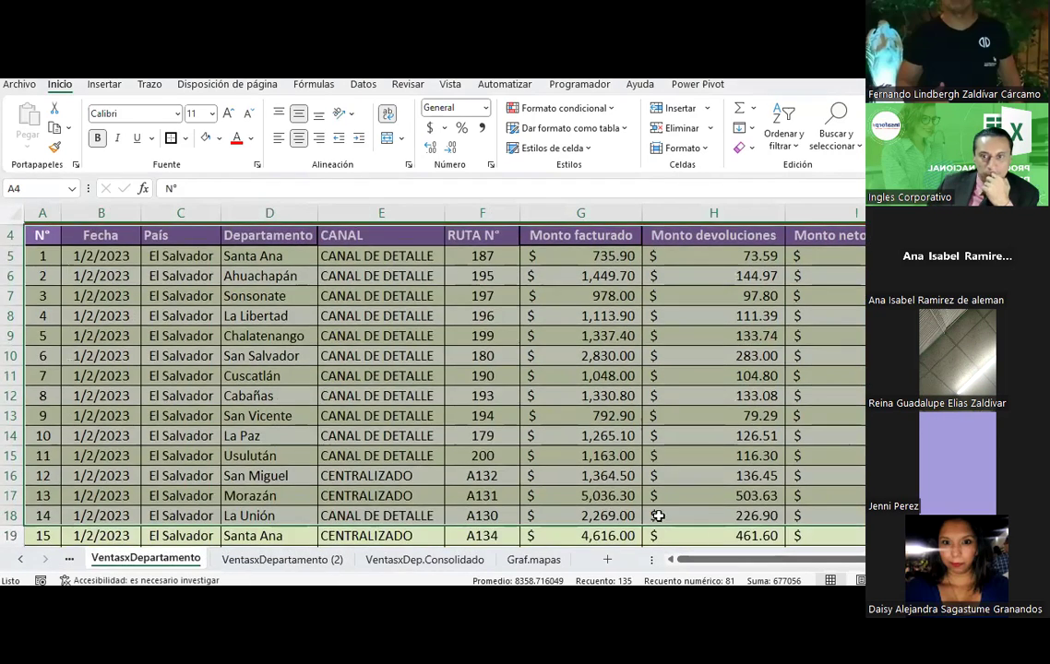
{"action": "left_click", "coordinate": [427, 563]}
{"action": "left_click", "coordinate": [552, 560]}
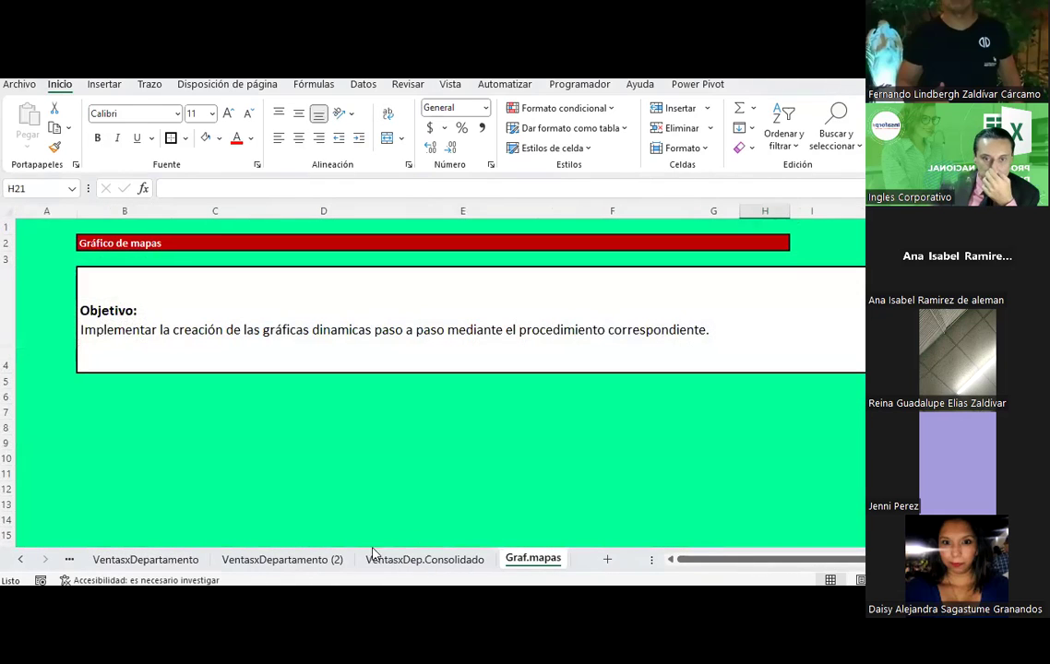
{"action": "left_click", "coordinate": [231, 561]}
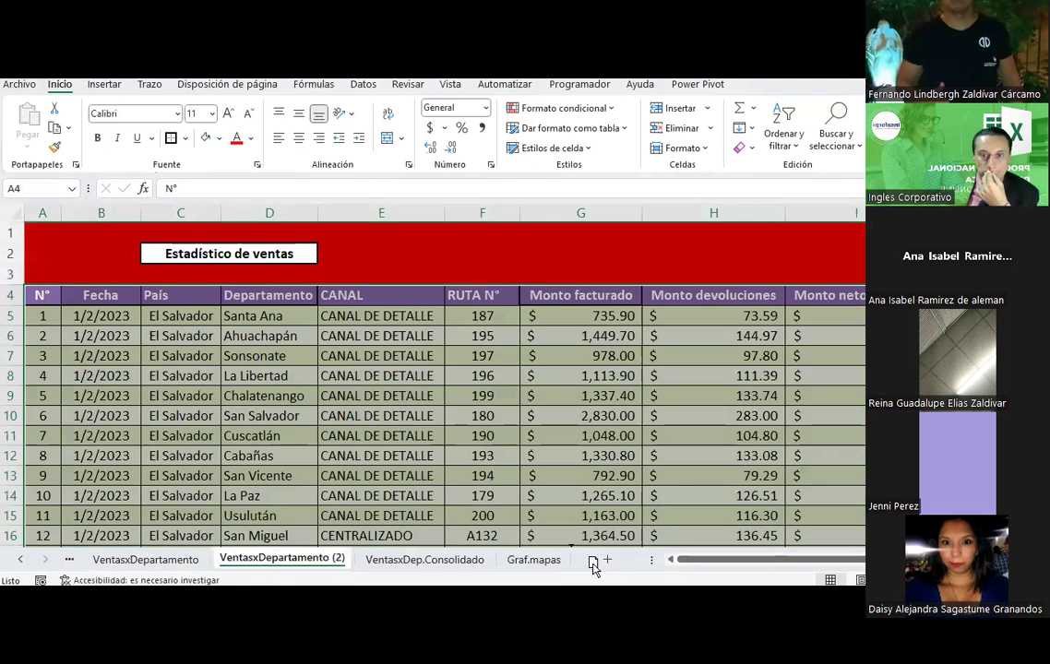
{"action": "left_click_drag", "start_coordinate": [593, 567], "coordinate": [595, 565]}
{"action": "left_click", "coordinate": [20, 560]}
{"action": "left_click", "coordinate": [20, 560]}
{"action": "left_click", "coordinate": [535, 559]}
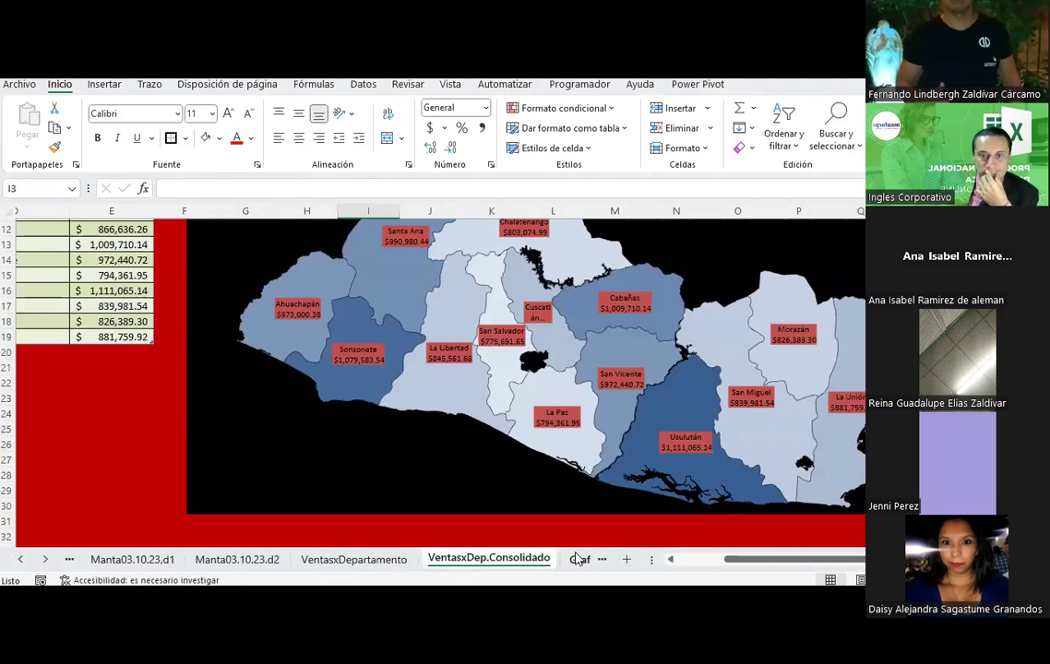
{"action": "left_click", "coordinate": [577, 560]}
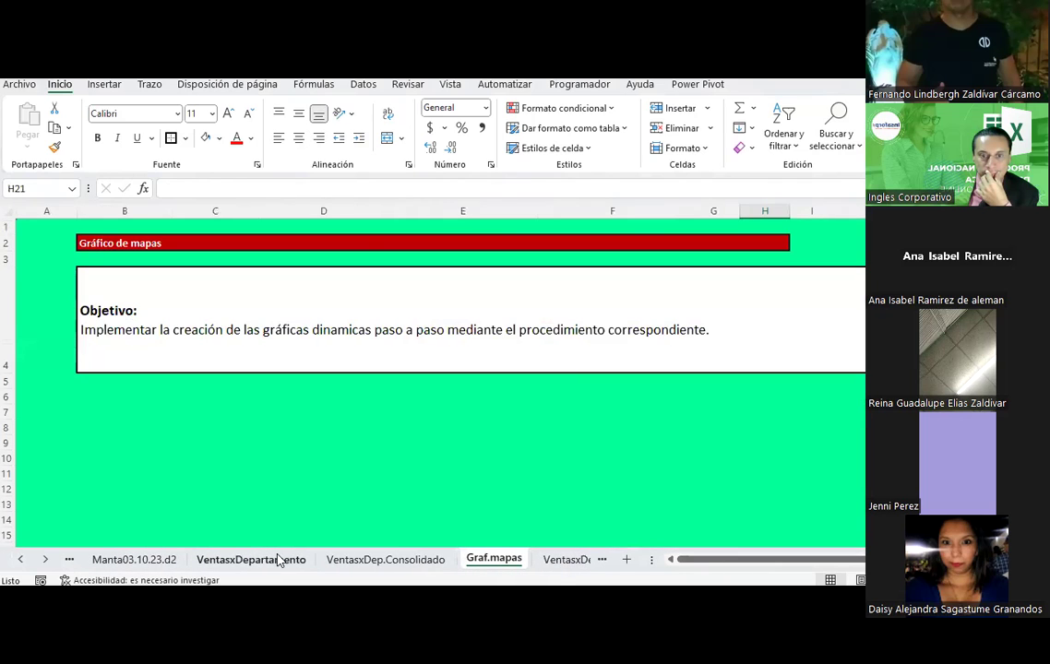
{"action": "left_click", "coordinate": [554, 560]}
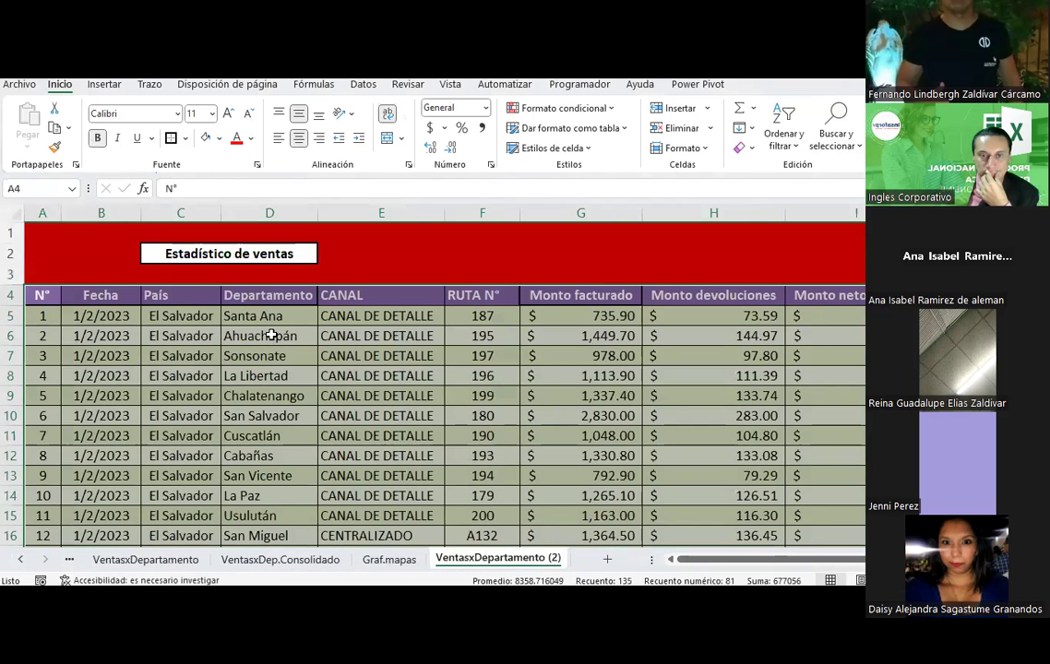
Delete the CANAL, RUTA N°, Monto devoluciones and Monto neto vendido columns.
{"action": "left_click", "coordinate": [214, 376]}
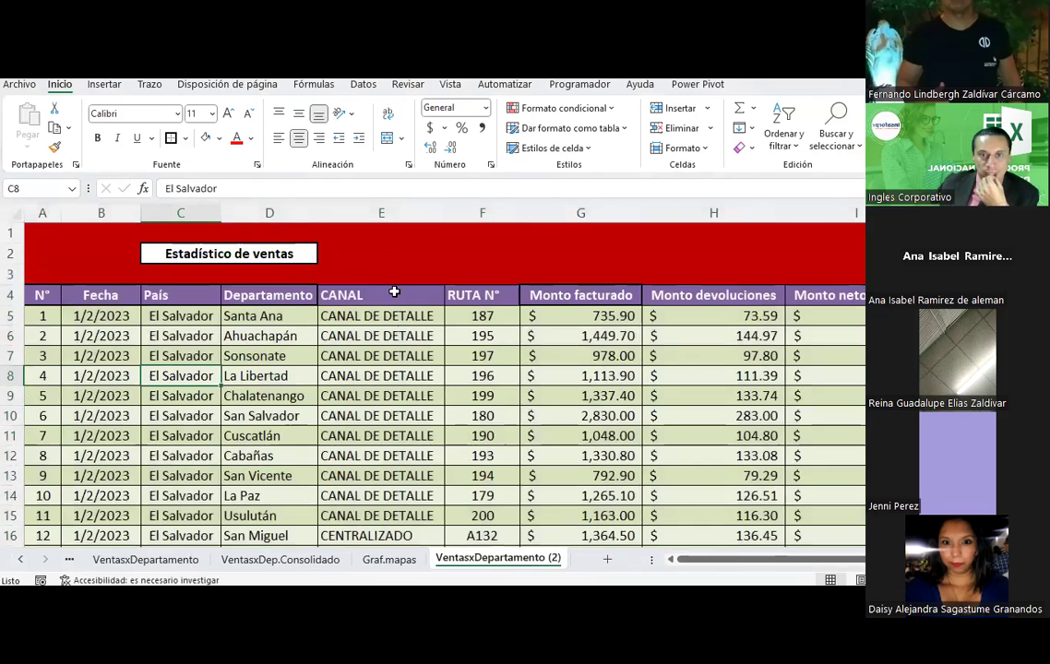
{"action": "left_click_drag", "start_coordinate": [370, 213], "coordinate": [459, 232]}
{"action": "right_click", "coordinate": [461, 231]}
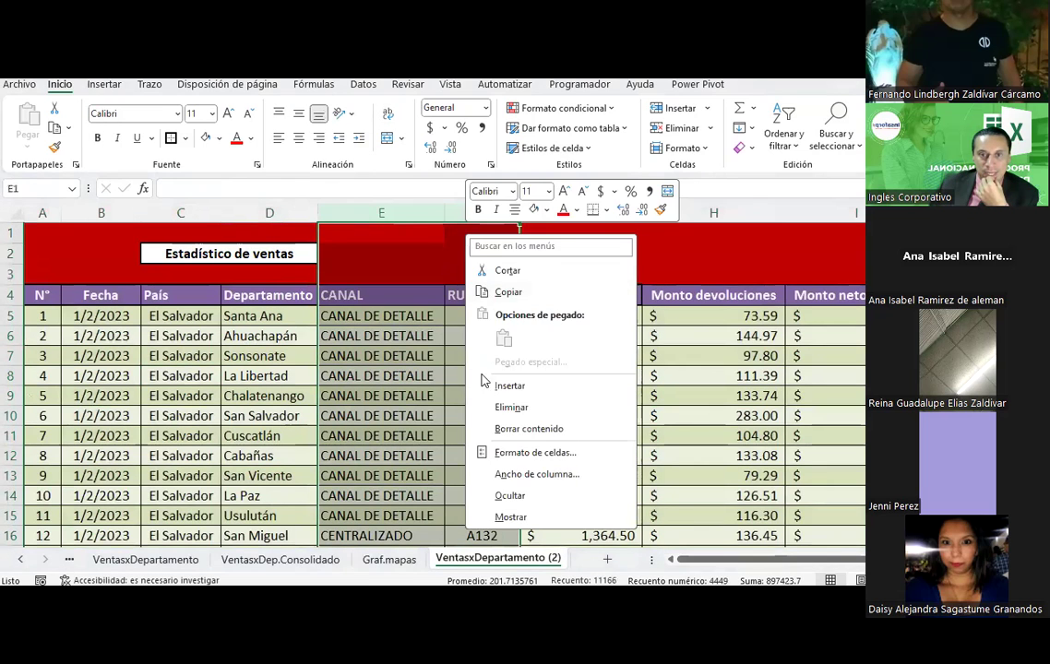
{"action": "left_click", "coordinate": [507, 366]}
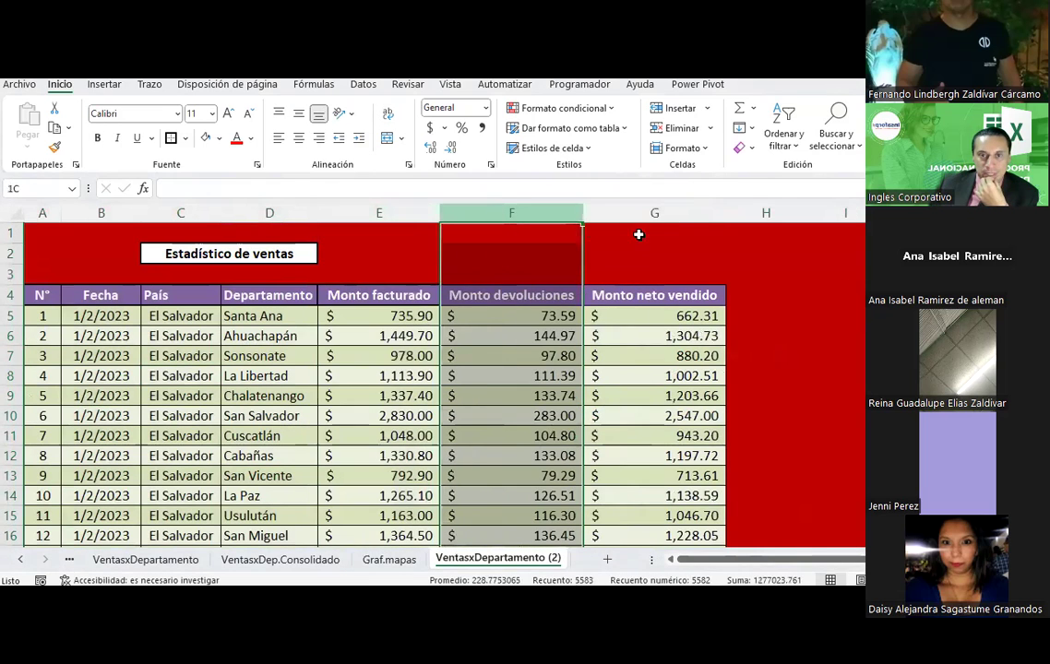
{"action": "left_click_drag", "start_coordinate": [511, 213], "coordinate": [638, 221]}
{"action": "right_click", "coordinate": [504, 266]}
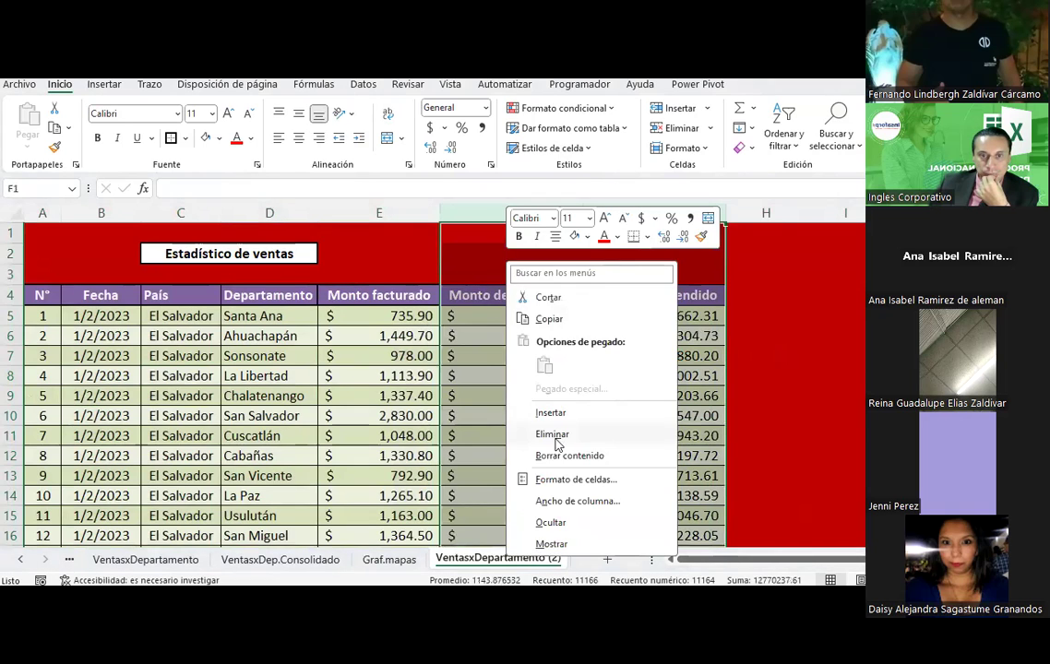
{"action": "left_click", "coordinate": [554, 436]}
Select the data rows from Fecha to Monto facturado down to the last record, then return to A4.
{"action": "left_click_drag", "start_coordinate": [110, 319], "coordinate": [383, 320]}
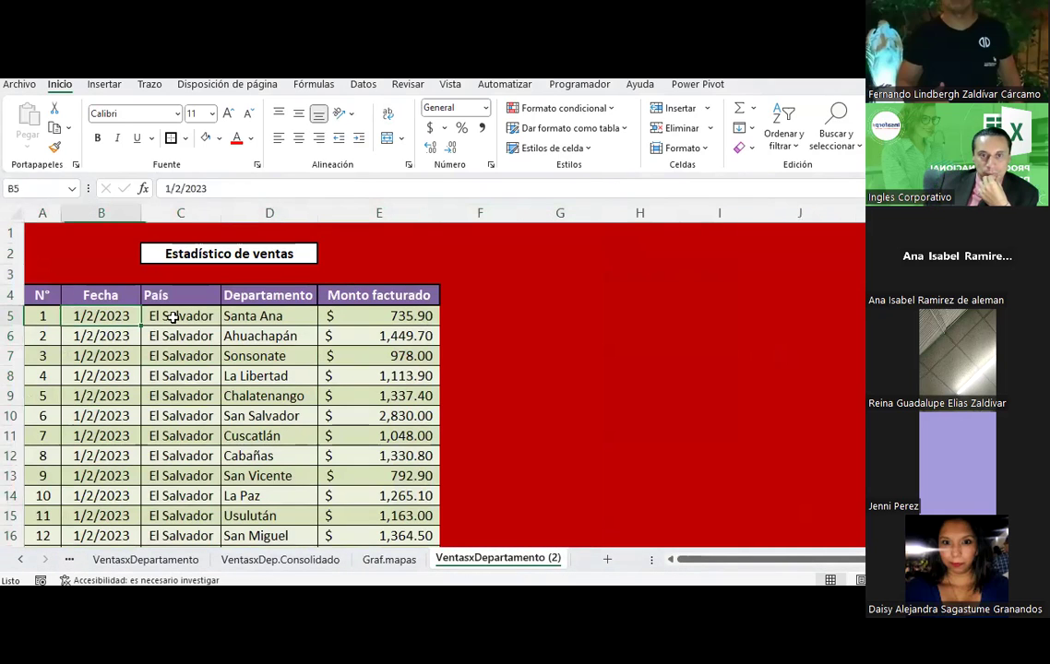
{"action": "key", "text": "ctrl+shift+Down"}
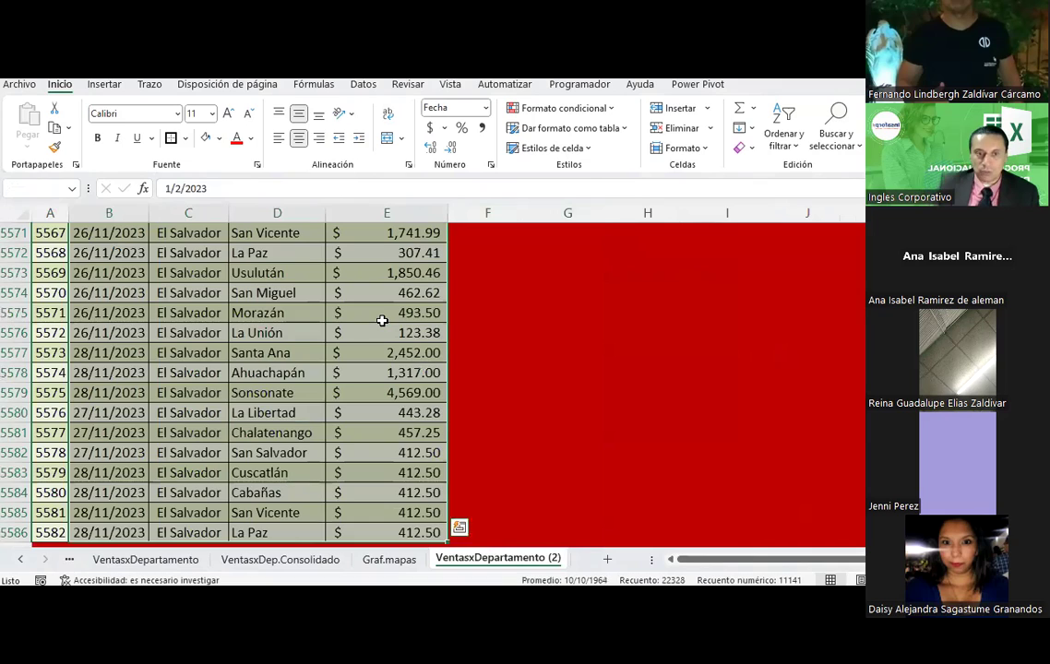
{"action": "scroll", "coordinate": [382, 320], "scroll_direction": "up", "scroll_amount": 17}
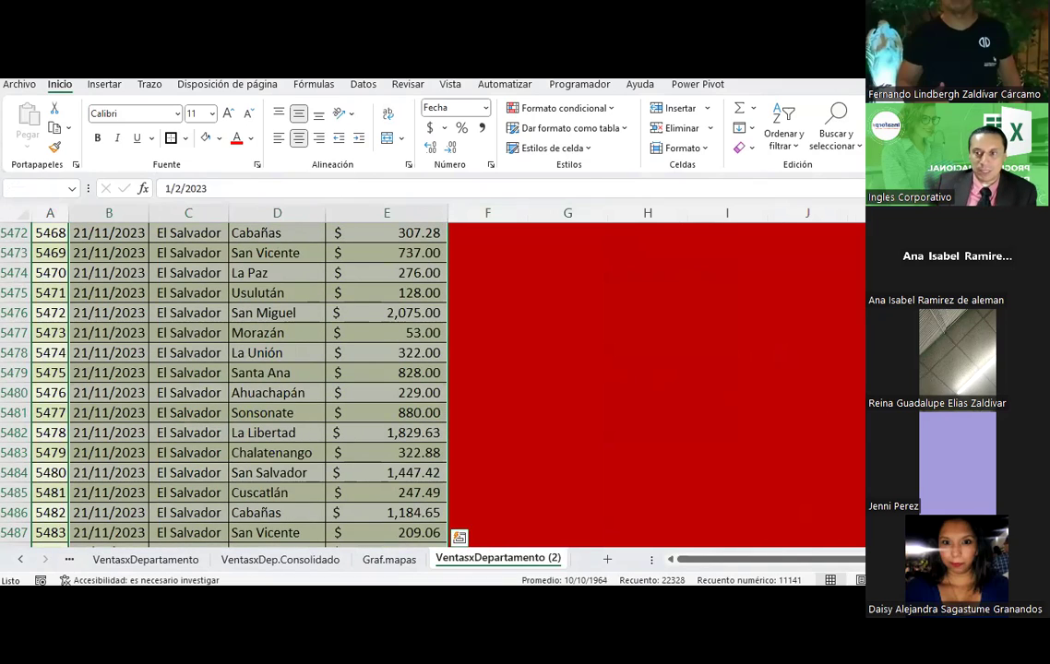
{"action": "key", "text": "ctrl+BackSpace"}
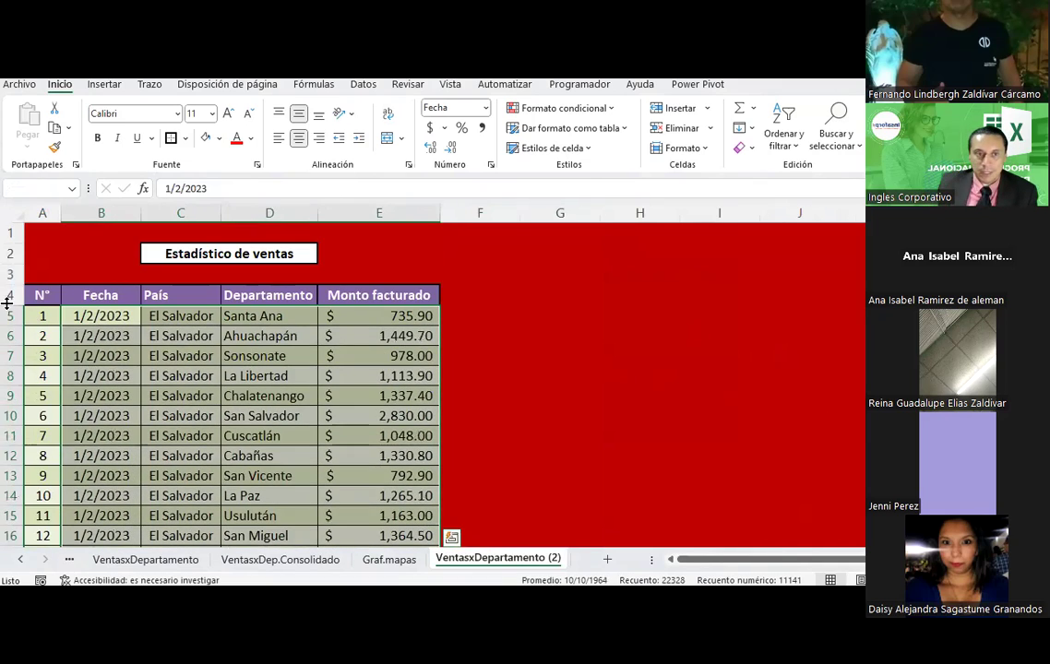
{"action": "left_click", "coordinate": [46, 302]}
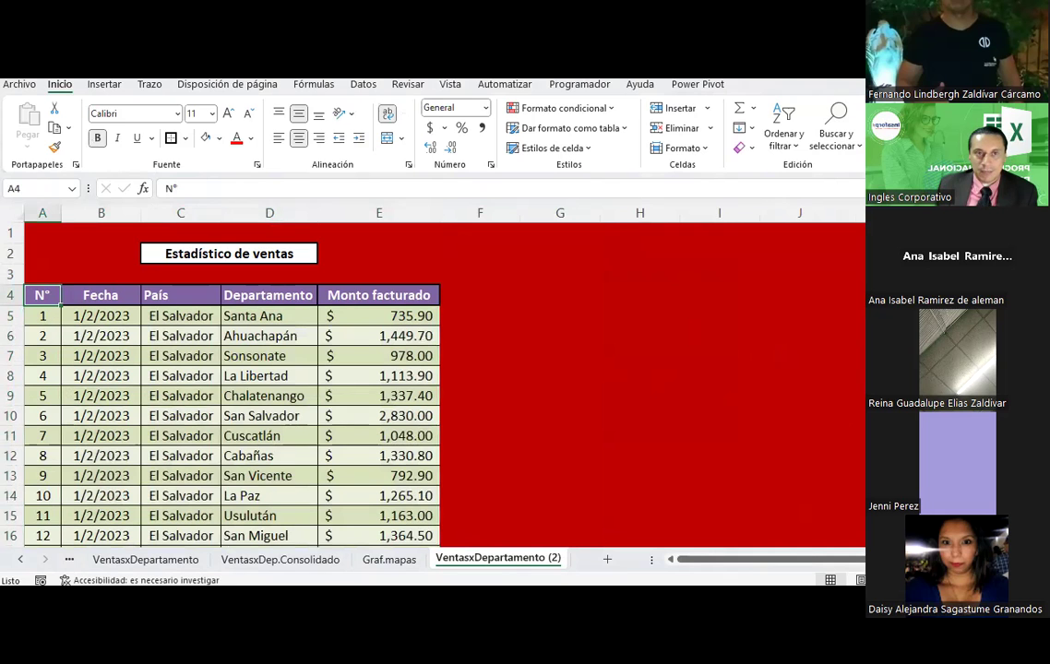
Format the sales range as a table and turn off its filter buttons.
{"action": "left_click", "coordinate": [104, 84]}
{"action": "left_click", "coordinate": [153, 125]}
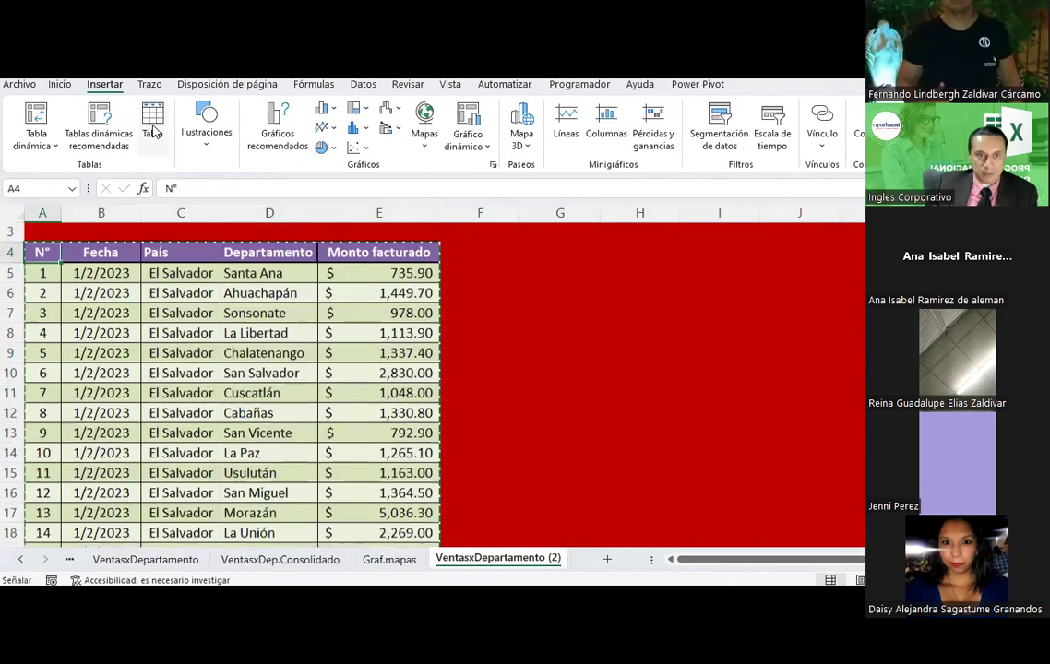
{"action": "left_click", "coordinate": [641, 389]}
{"action": "scroll", "coordinate": [230, 313], "scroll_direction": "up", "scroll_amount": 1}
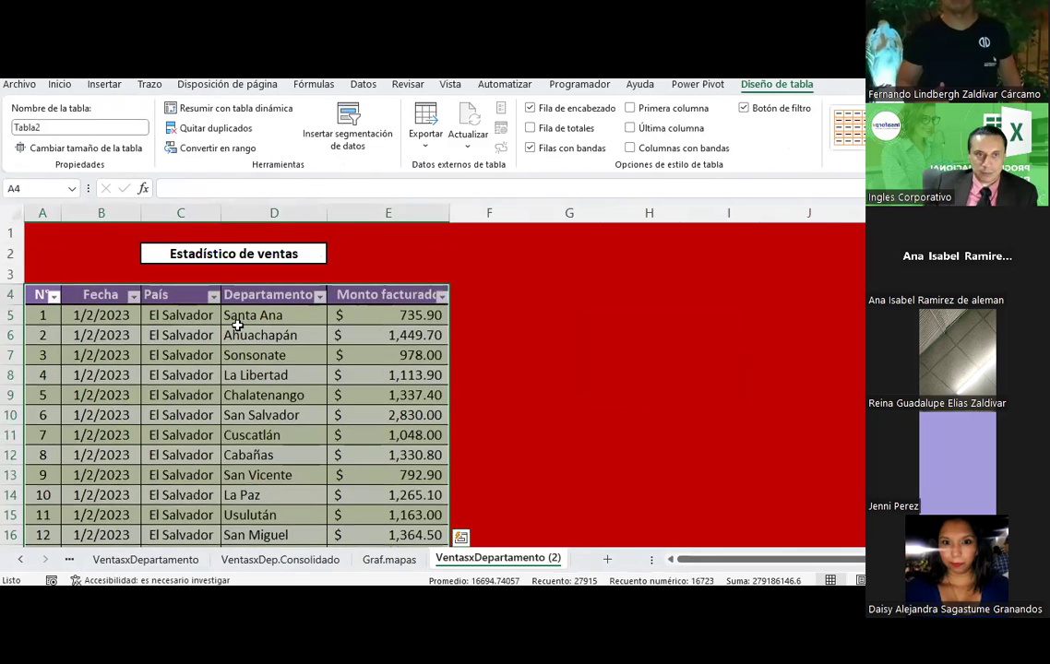
{"action": "left_click", "coordinate": [473, 136]}
Select the sales data from B5:E5 down to row 5586, then return to the top.
{"action": "left_click", "coordinate": [90, 321]}
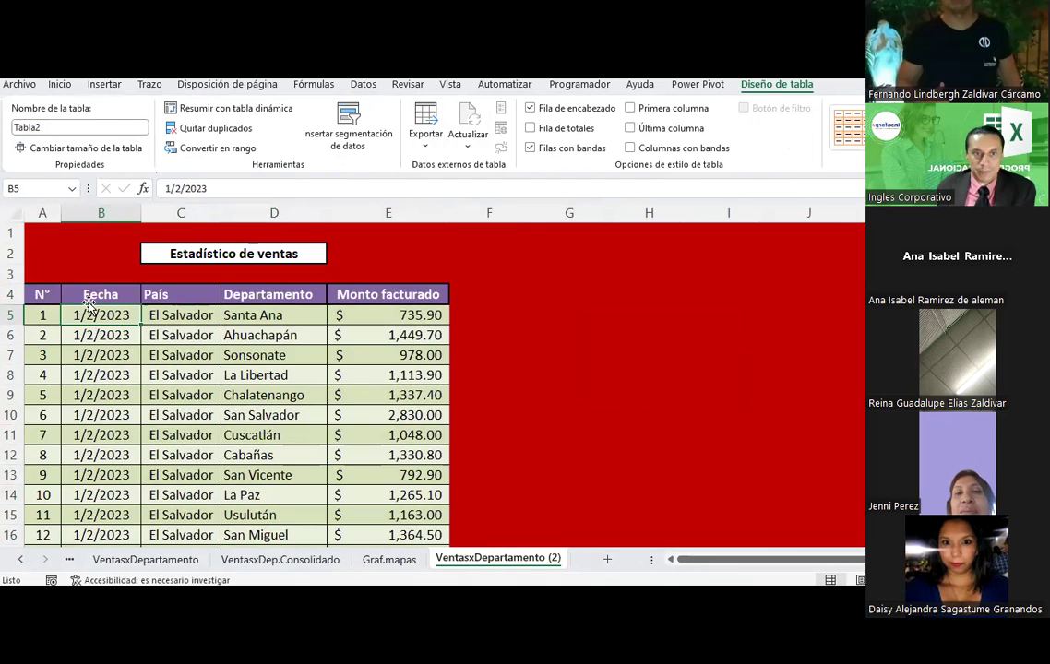
{"action": "left_click_drag", "start_coordinate": [93, 316], "coordinate": [378, 312]}
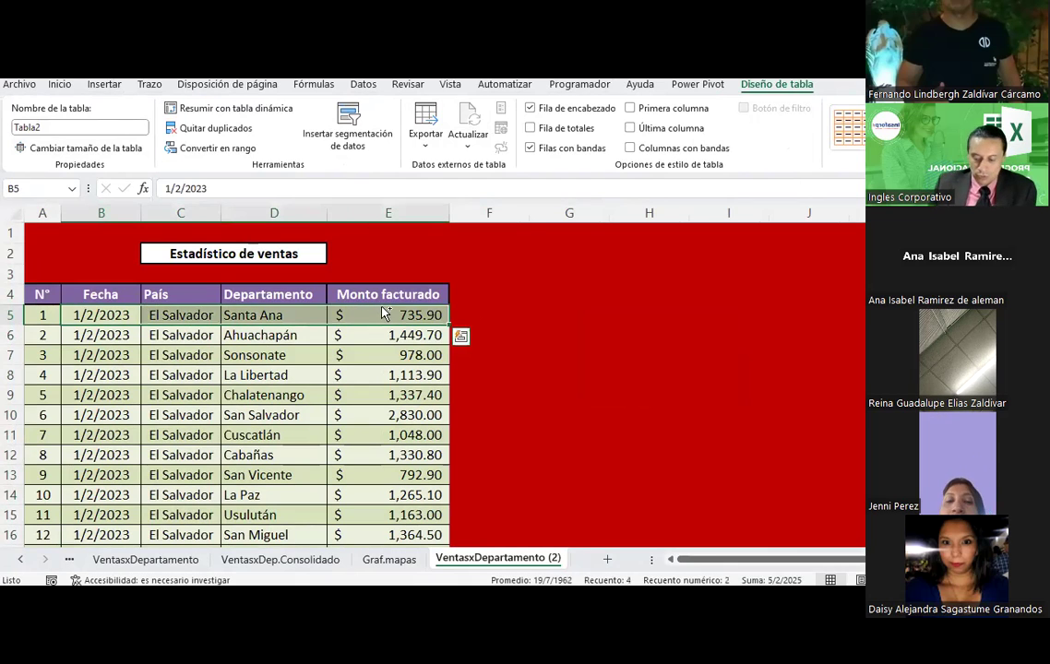
{"action": "key", "text": "ctrl+shift+Down"}
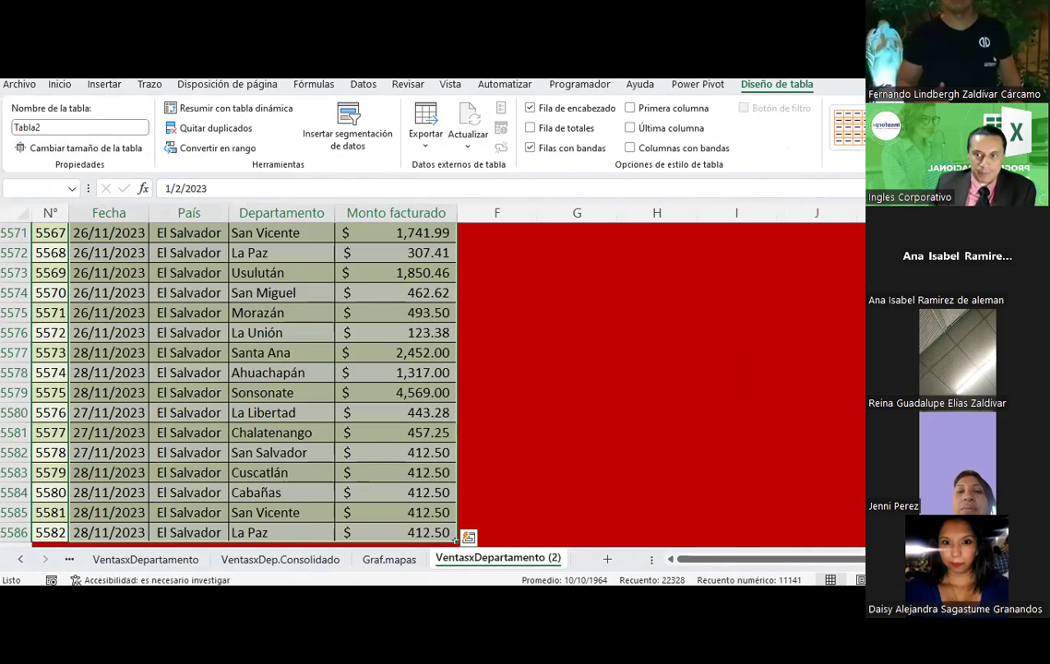
{"action": "key", "text": "ctrl+BackSpace"}
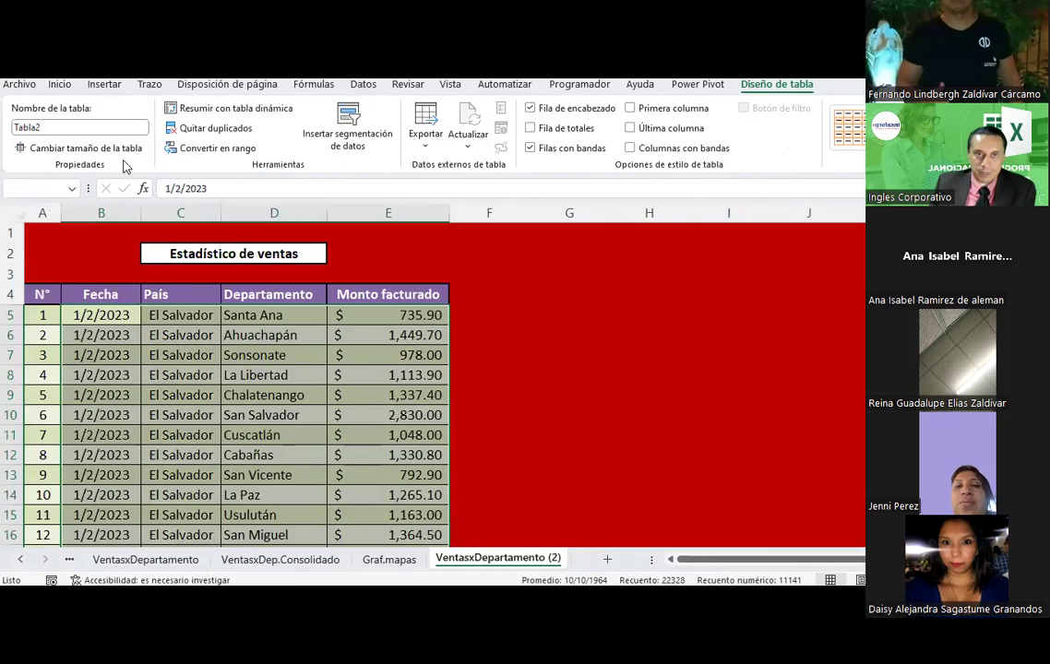
Insert a filled map chart of the sales, place it beside the table and apply the black style.
{"action": "left_click", "coordinate": [115, 85]}
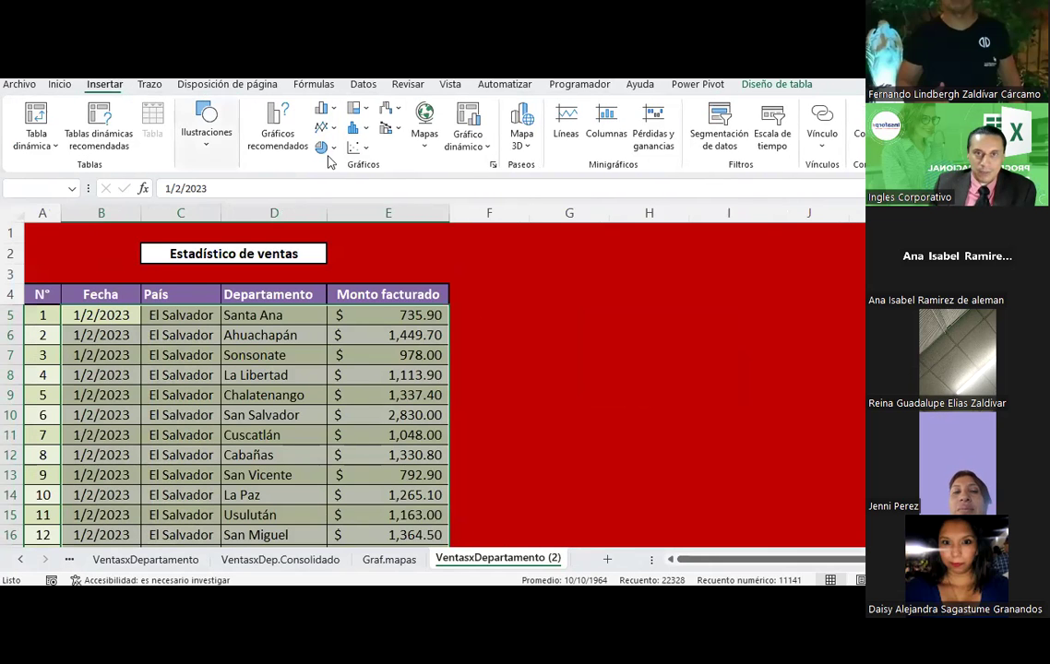
{"action": "left_click", "coordinate": [424, 124]}
{"action": "left_click", "coordinate": [432, 203]}
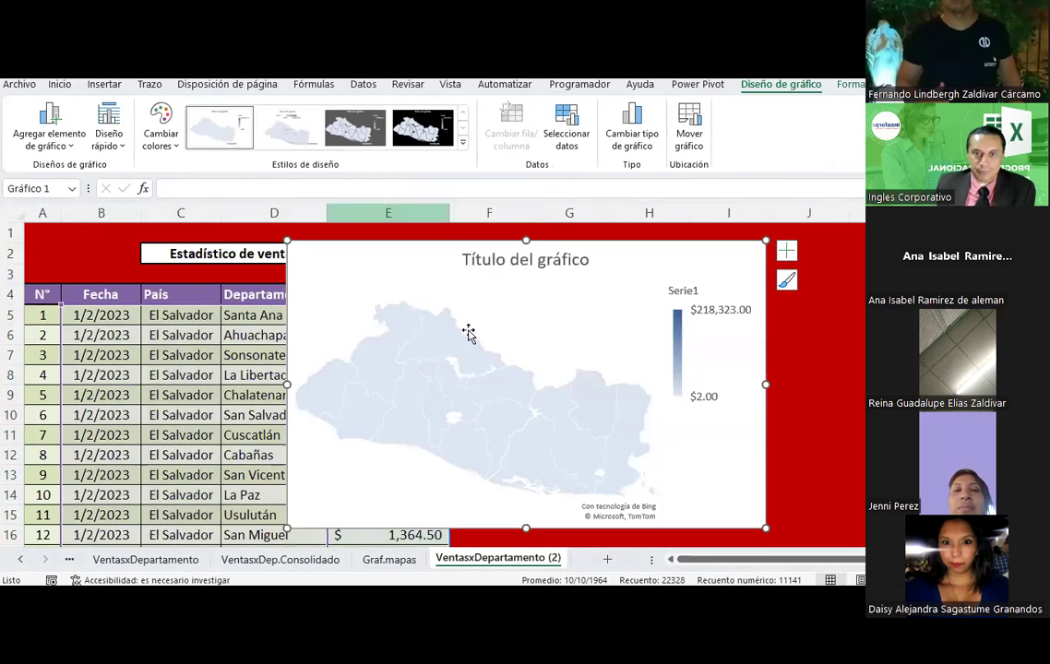
{"action": "left_click_drag", "start_coordinate": [376, 262], "coordinate": [590, 309]}
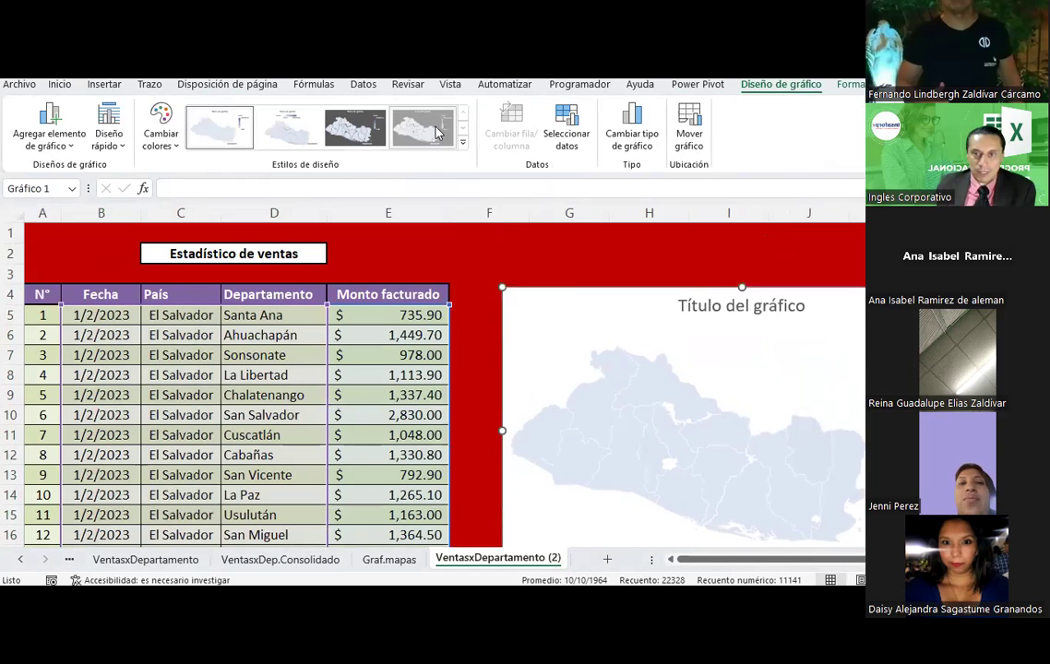
{"action": "left_click", "coordinate": [422, 126]}
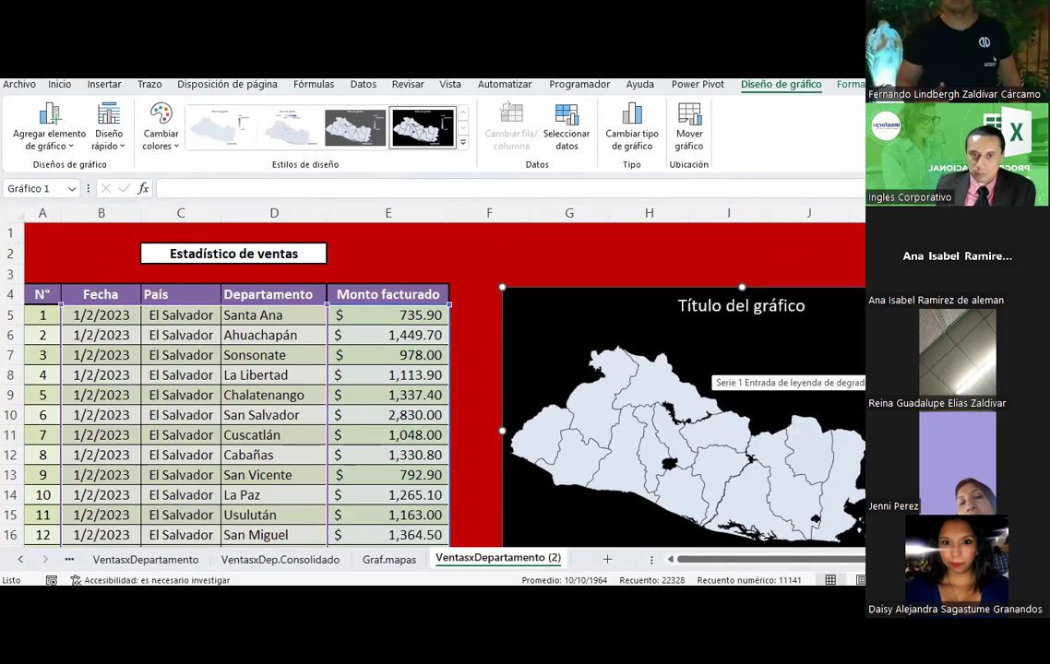
{"action": "left_click", "coordinate": [305, 335]}
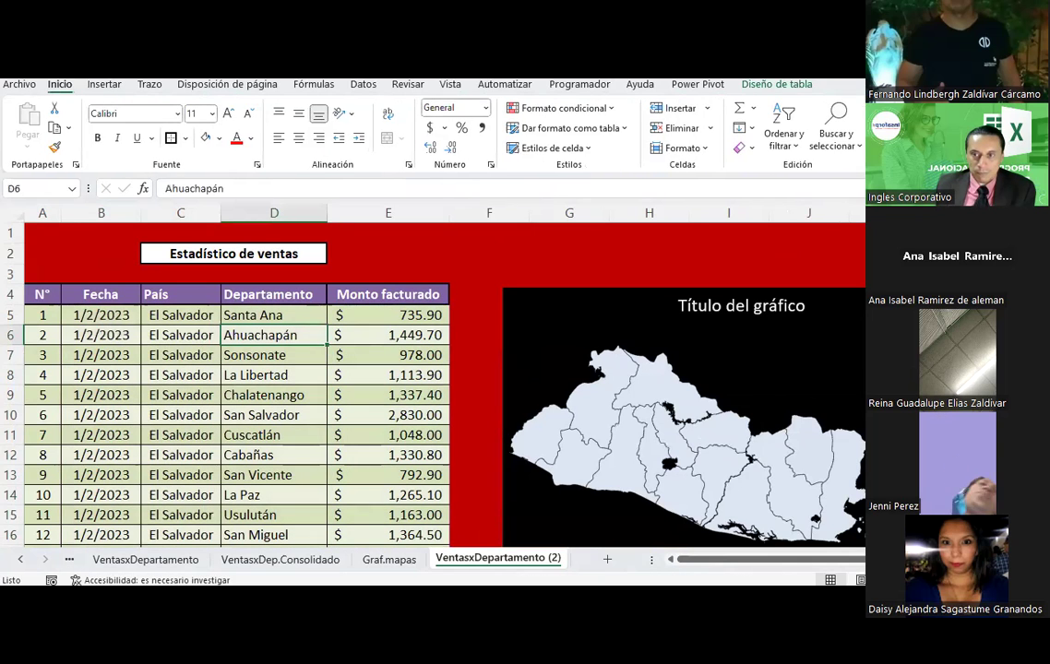
{"action": "left_click", "coordinate": [24, 303]}
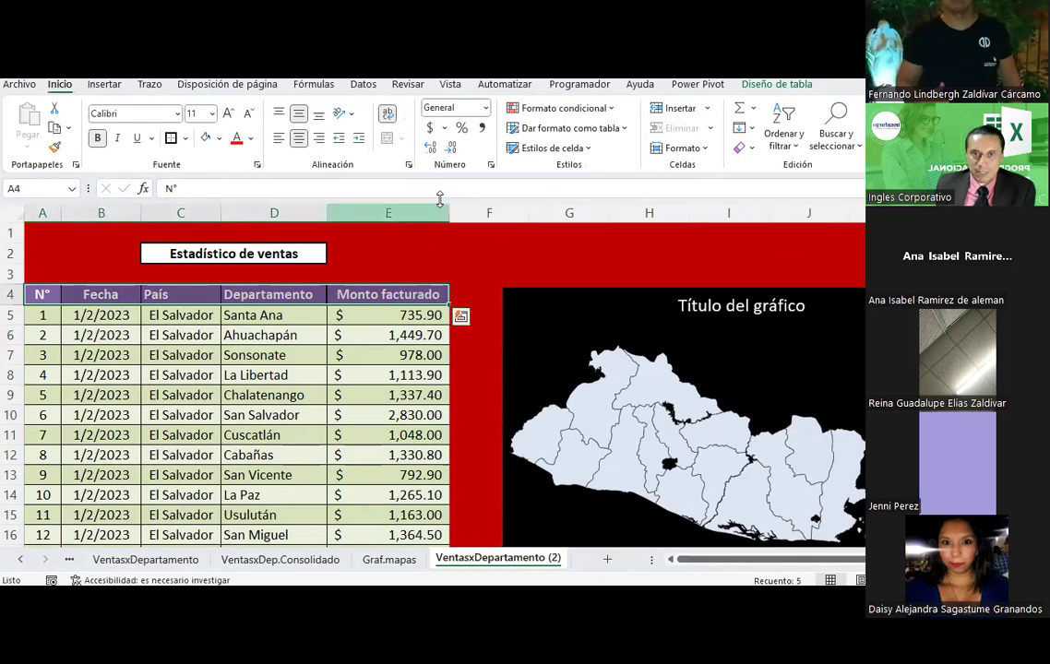
Turn the filter buttons back on and filter Monto facturado to only the $2.00 sale.
{"action": "key", "text": "ctrl+shift+l"}
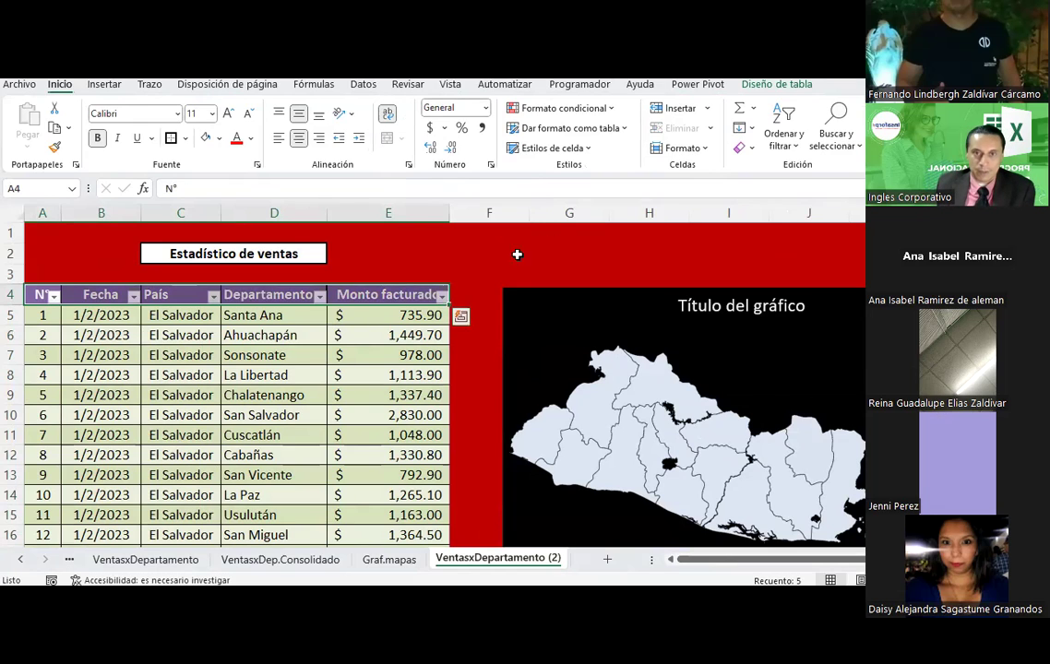
{"action": "left_click", "coordinate": [442, 296]}
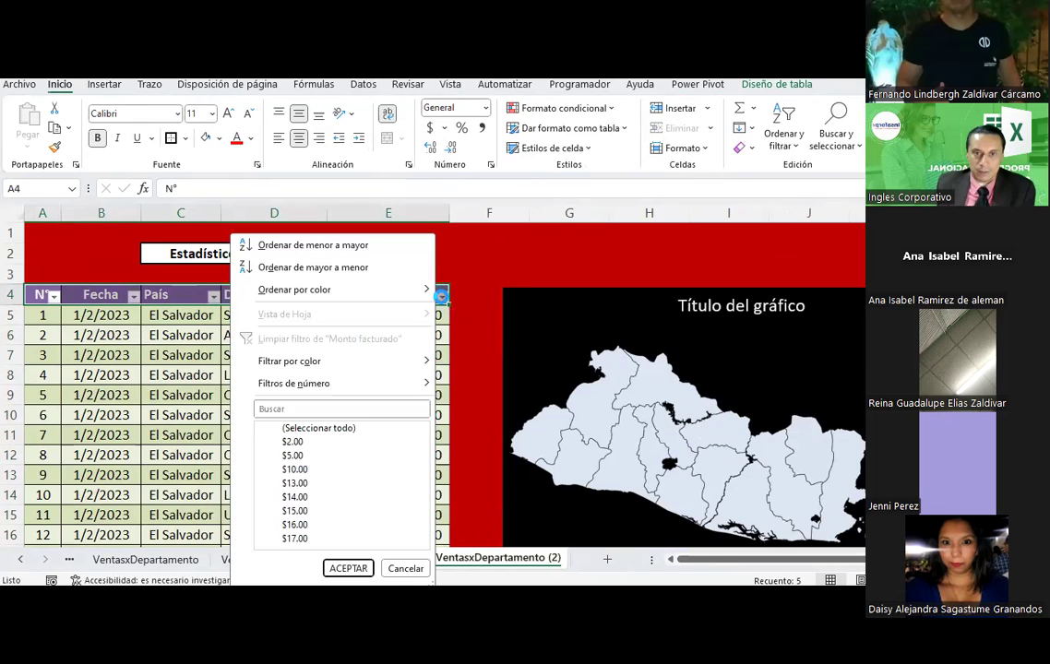
{"action": "left_click", "coordinate": [292, 429]}
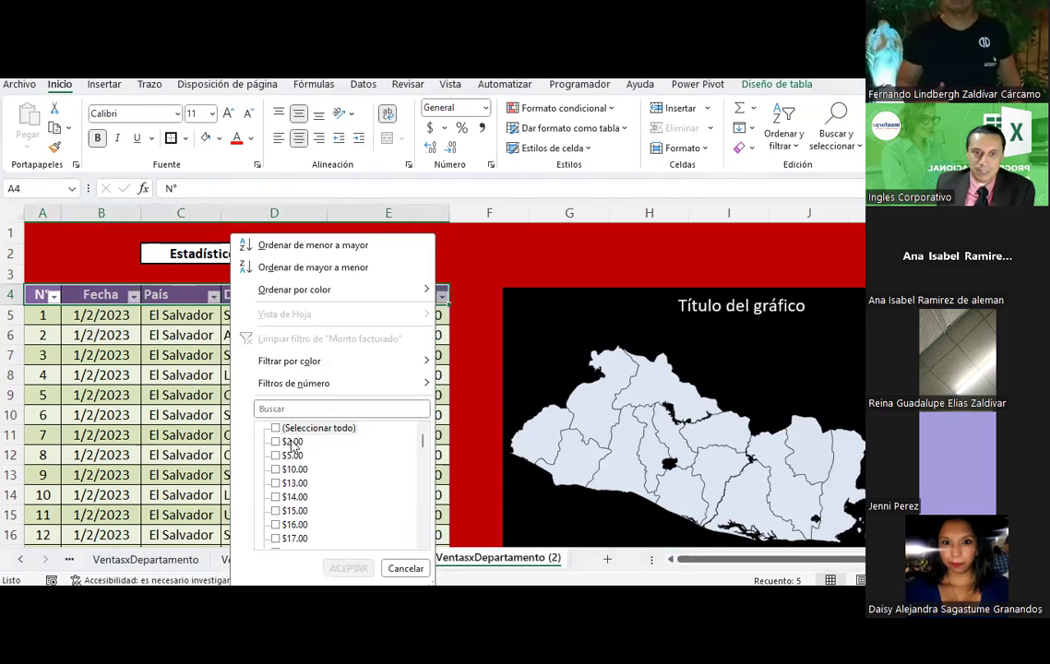
{"action": "left_click", "coordinate": [292, 429]}
{"action": "left_click", "coordinate": [291, 443]}
{"action": "left_click", "coordinate": [275, 430]}
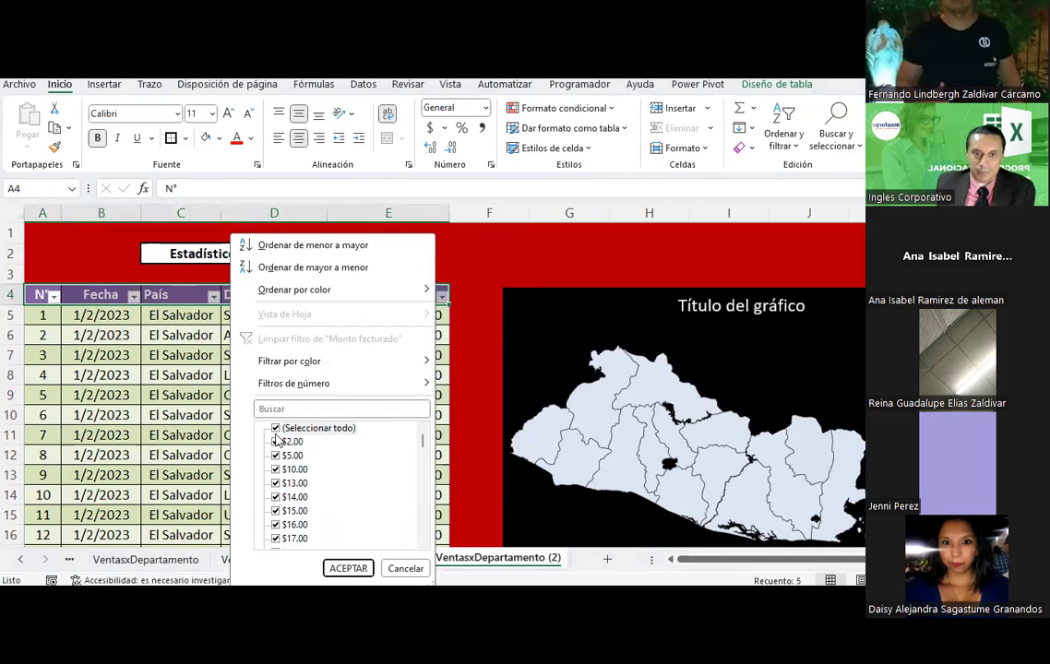
{"action": "left_click", "coordinate": [275, 430]}
{"action": "left_click", "coordinate": [275, 442]}
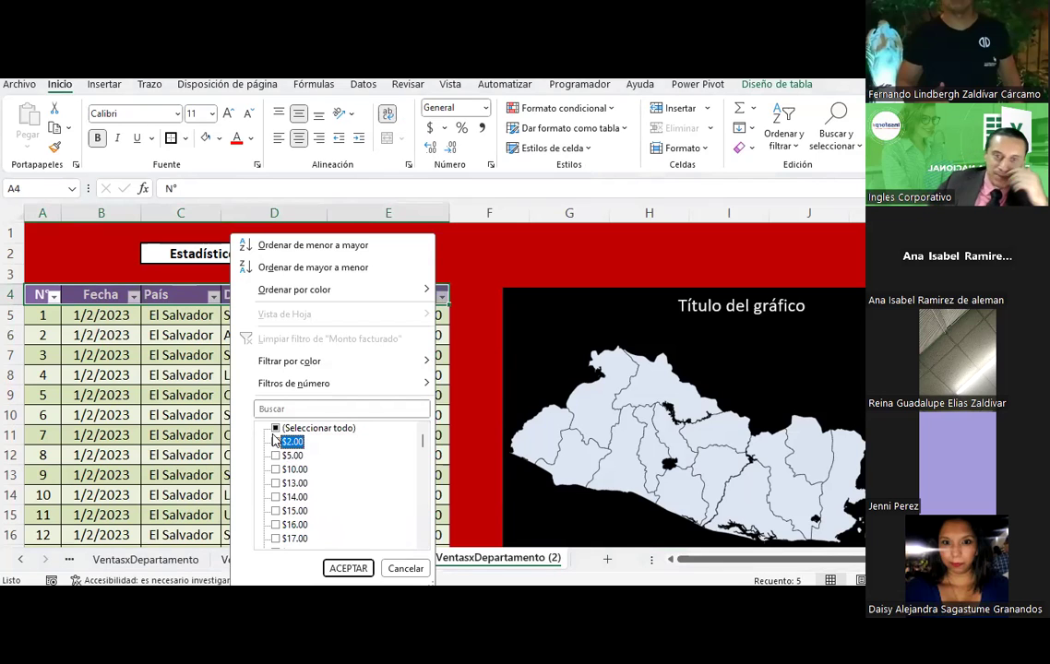
{"action": "left_click", "coordinate": [348, 569]}
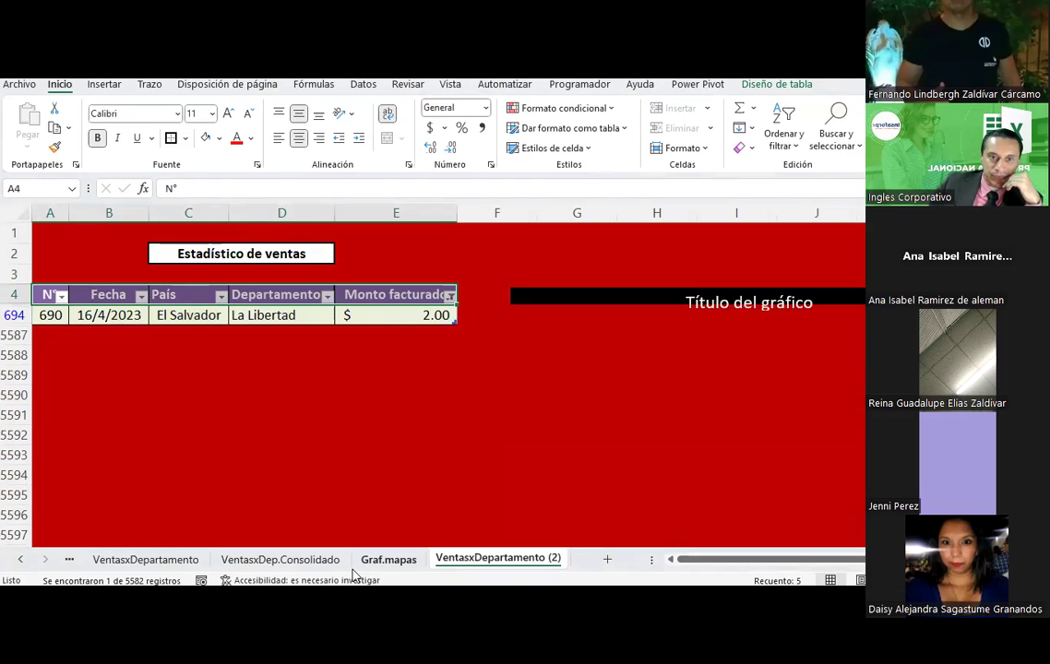
Clear the Monto facturado filter so all sales rows show again.
{"action": "left_click", "coordinate": [448, 298]}
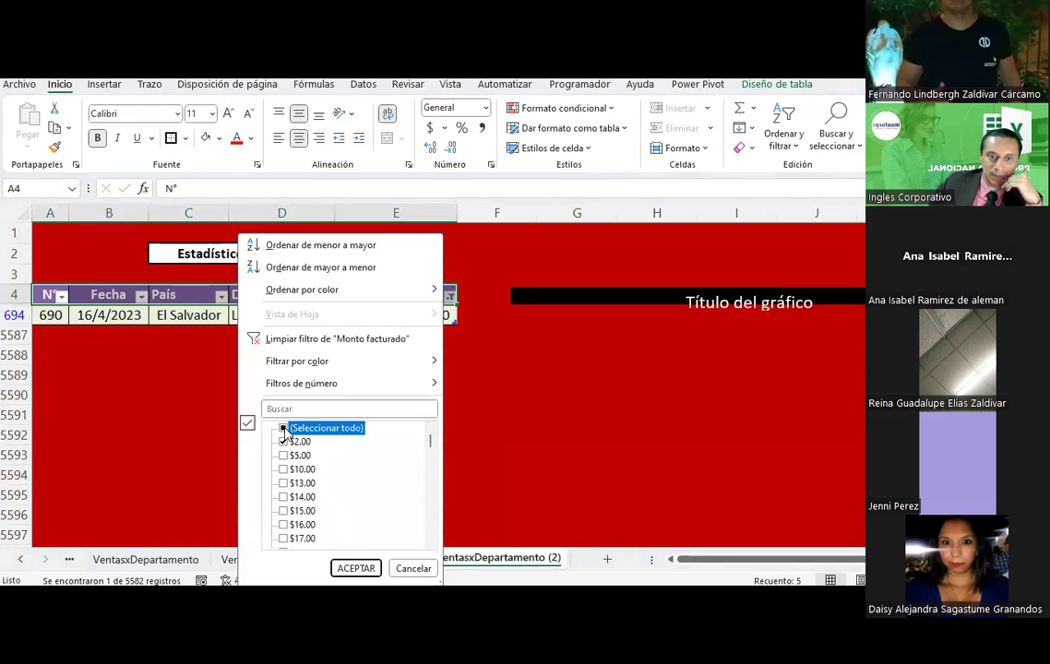
{"action": "left_click", "coordinate": [283, 429]}
{"action": "left_click", "coordinate": [368, 566]}
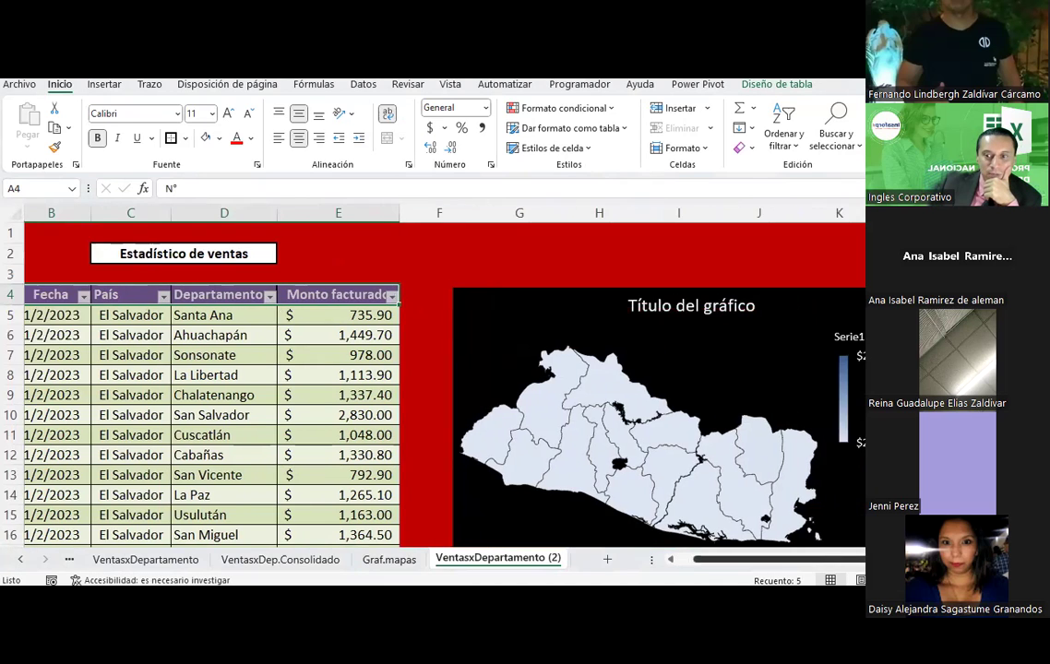
Select the El Salvador map chart and save the workbook with Ctrl+S.
{"action": "scroll", "coordinate": [443, 388], "scroll_direction": "right", "scroll_amount": 2}
{"action": "scroll", "coordinate": [825, 401], "scroll_direction": "right", "scroll_amount": 1}
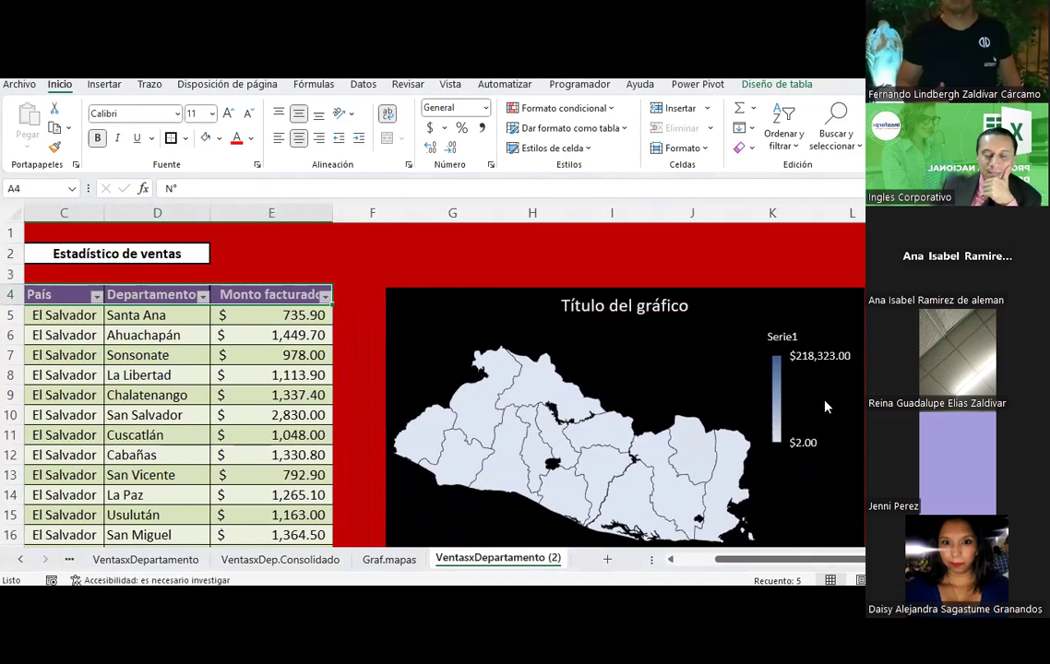
{"action": "scroll", "coordinate": [822, 392], "scroll_direction": "down", "scroll_amount": 3}
{"action": "left_click", "coordinate": [829, 377]}
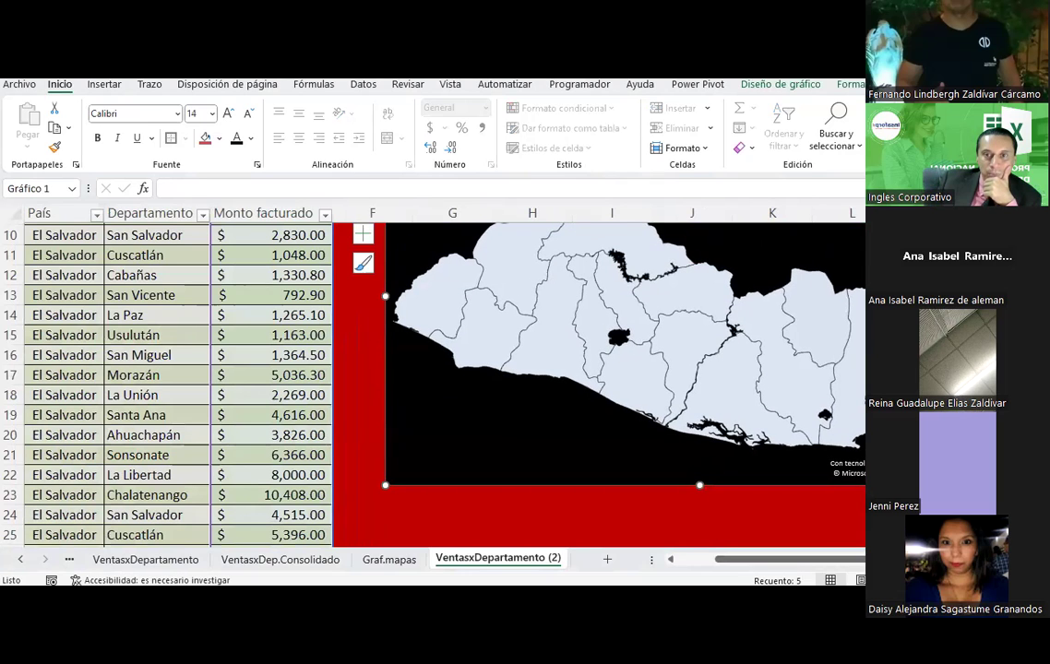
{"action": "key", "text": "ctrl+s"}
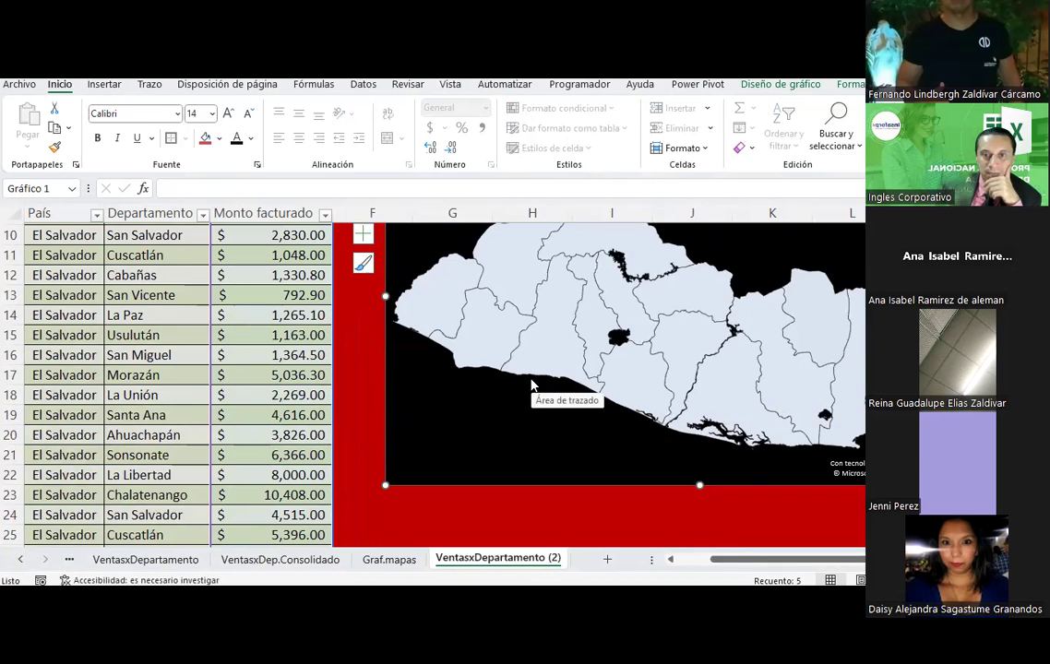
{"action": "scroll", "coordinate": [532, 385], "scroll_direction": "up", "scroll_amount": 1}
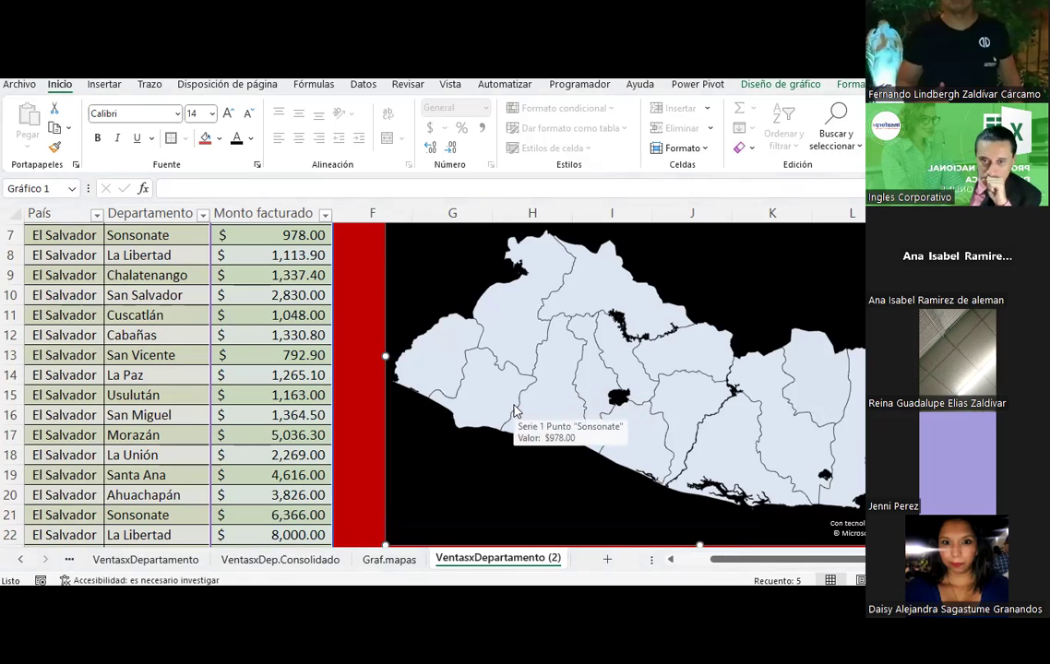
{"action": "scroll", "coordinate": [221, 277], "scroll_direction": "up", "scroll_amount": 2}
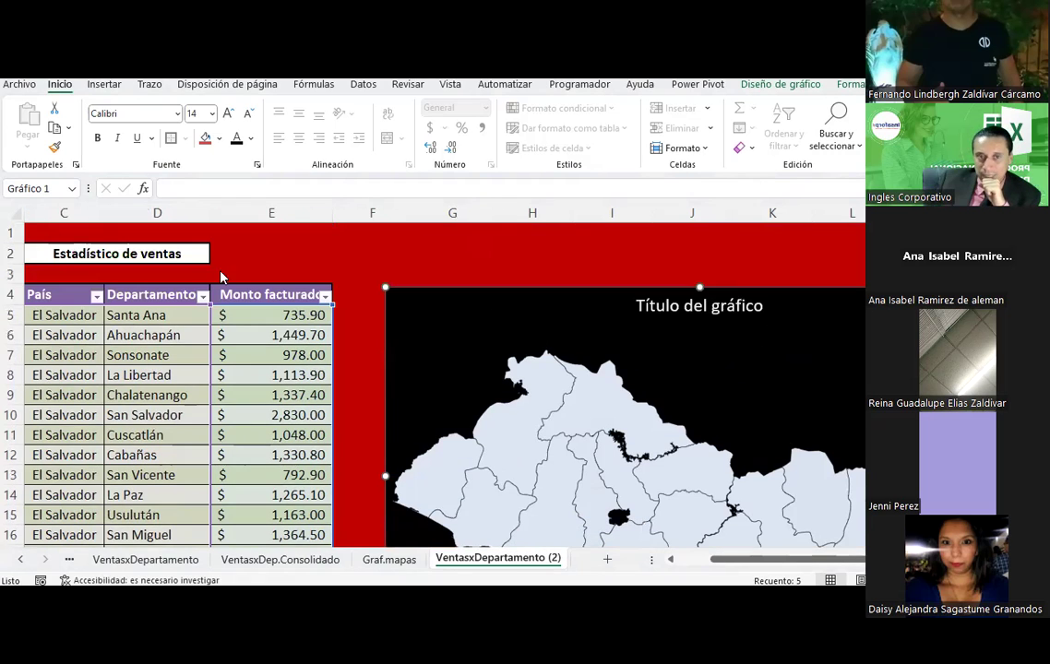
{"action": "left_click", "coordinate": [521, 377]}
{"action": "left_click", "coordinate": [781, 84]}
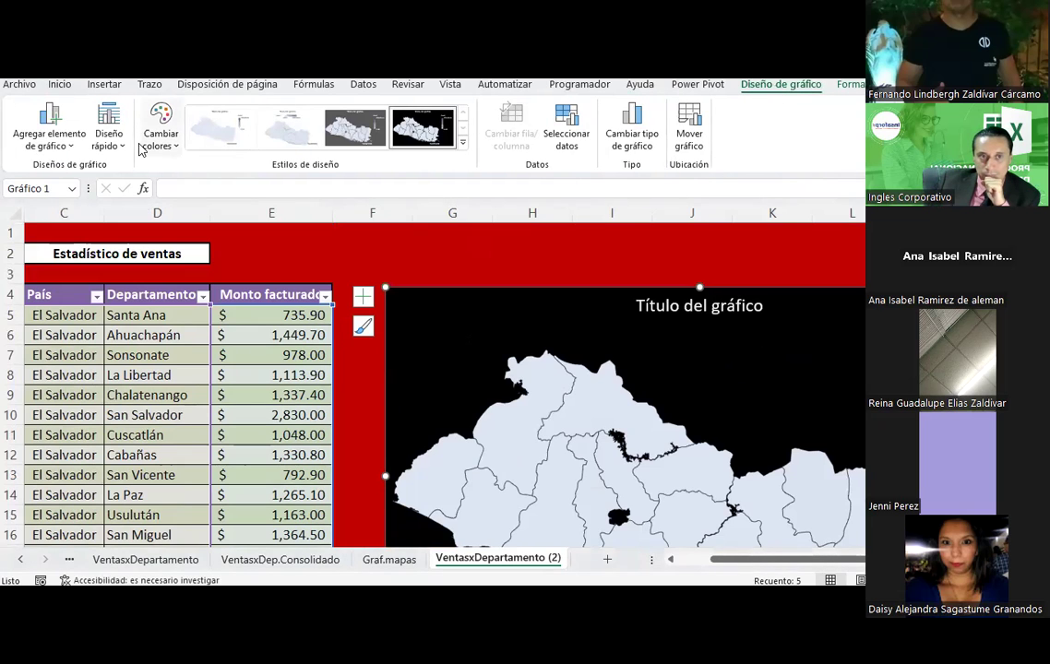
{"action": "left_click", "coordinate": [49, 130]}
{"action": "mouse_move", "coordinate": [55, 192]}
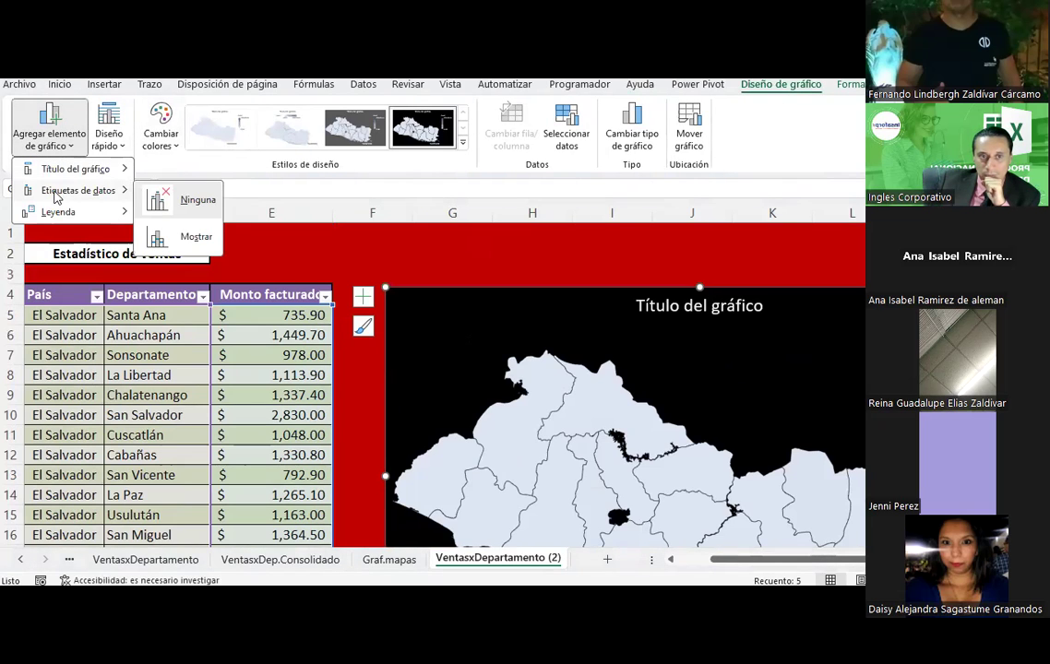
{"action": "left_click", "coordinate": [189, 236]}
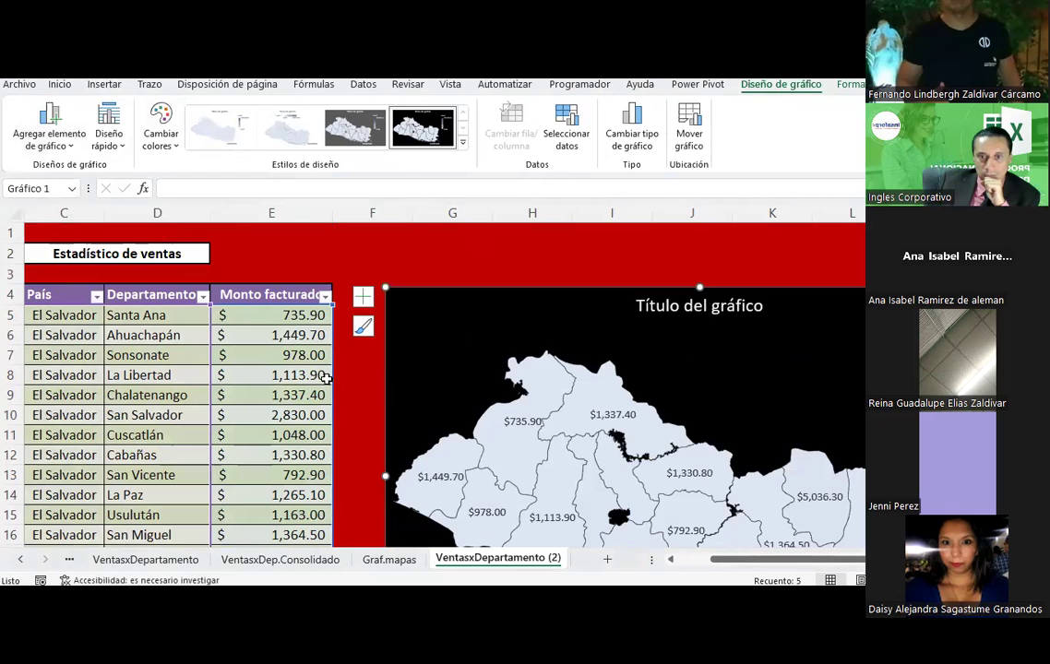
{"action": "scroll", "coordinate": [617, 436], "scroll_direction": "down", "scroll_amount": 1}
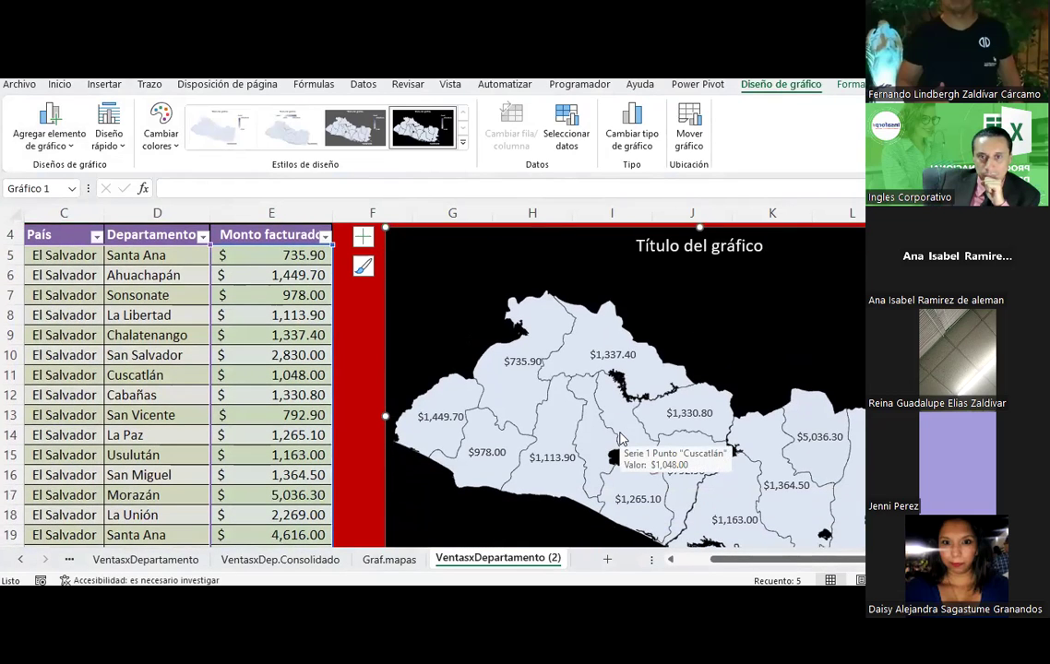
{"action": "scroll", "coordinate": [621, 439], "scroll_direction": "down", "scroll_amount": 1}
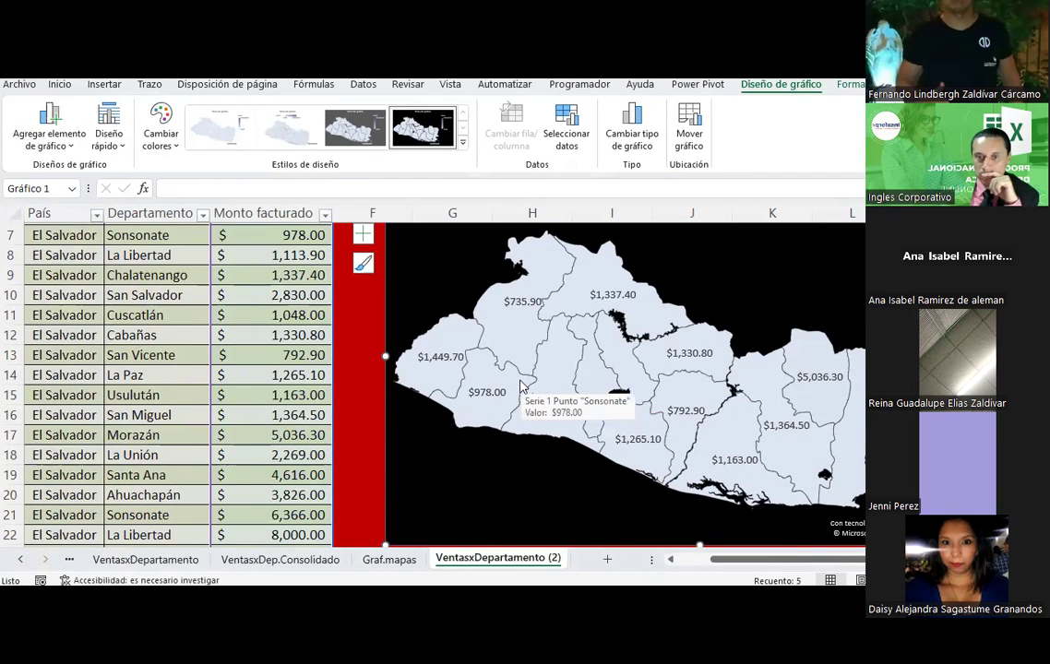
{"action": "mouse_move", "coordinate": [519, 313]}
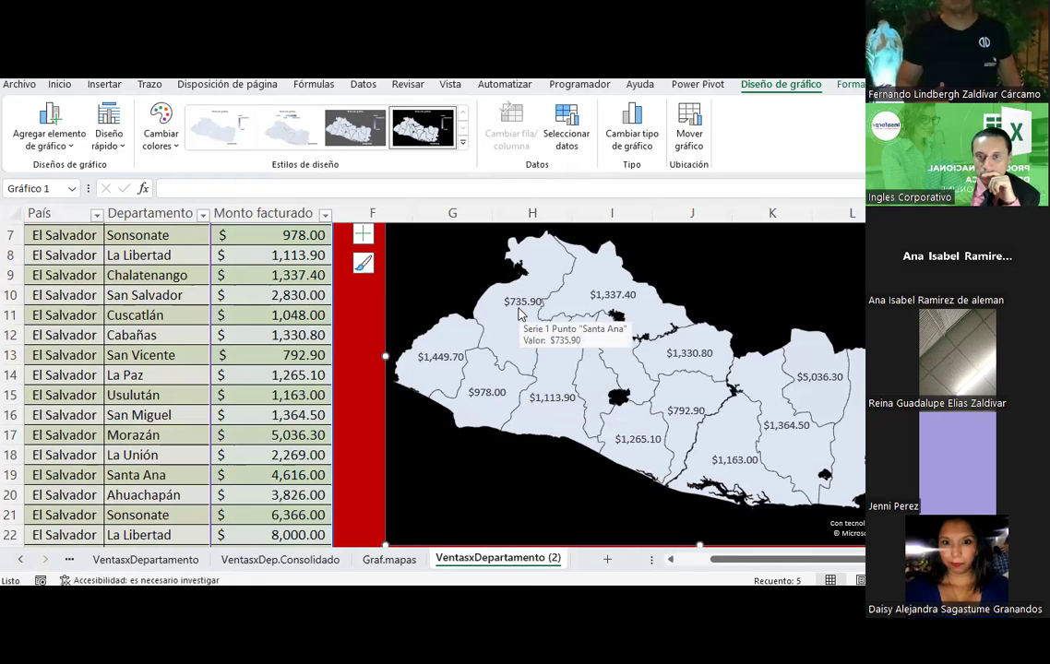
{"action": "scroll", "coordinate": [520, 314], "scroll_direction": "up", "scroll_amount": 2}
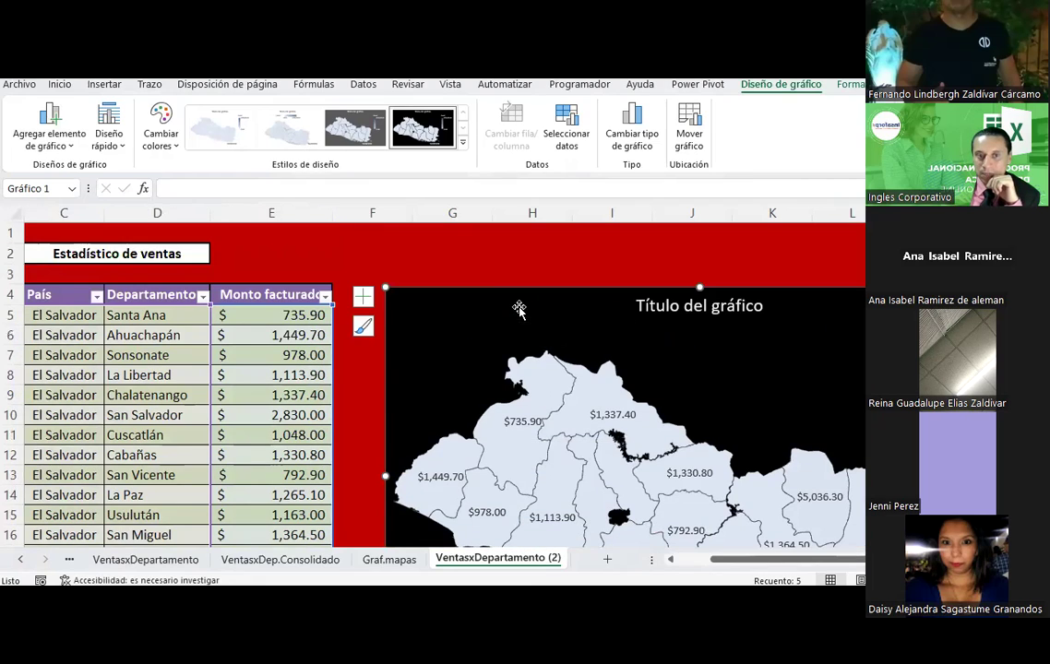
{"action": "left_click", "coordinate": [264, 314]}
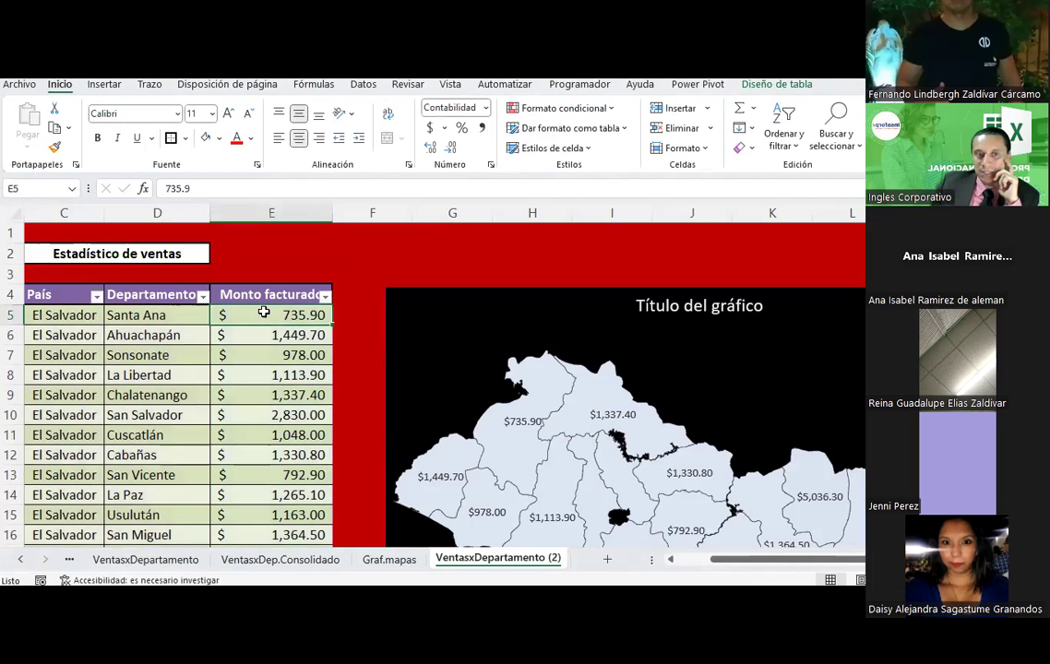
{"action": "left_click", "coordinate": [532, 430]}
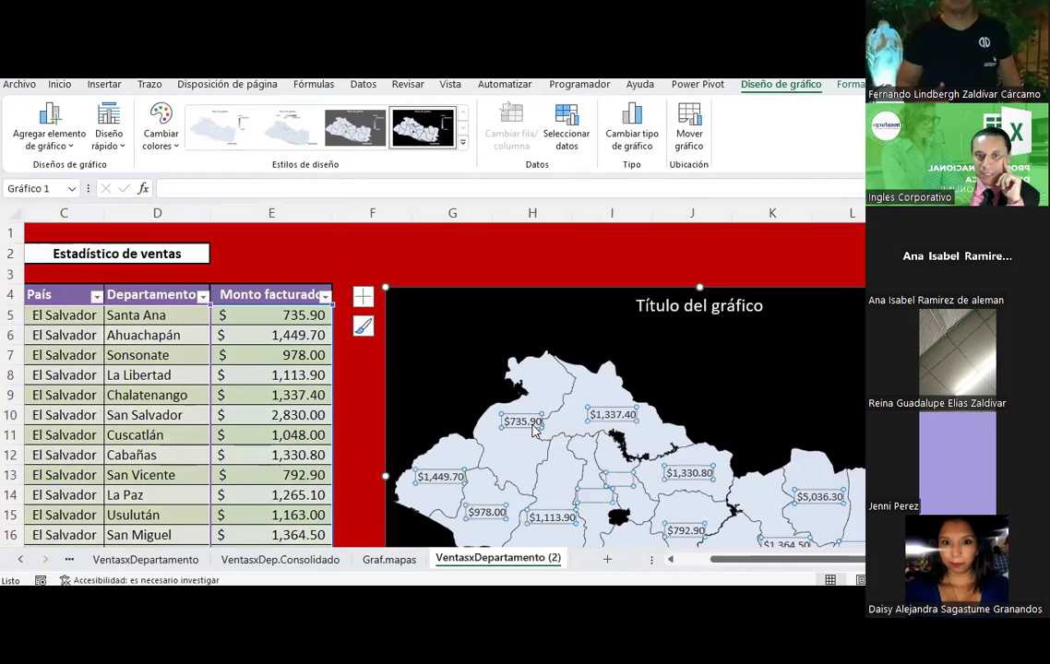
Uncheck Título del gráfico in the map chart's elements, then click empty cell G1.
{"action": "left_click", "coordinate": [364, 296]}
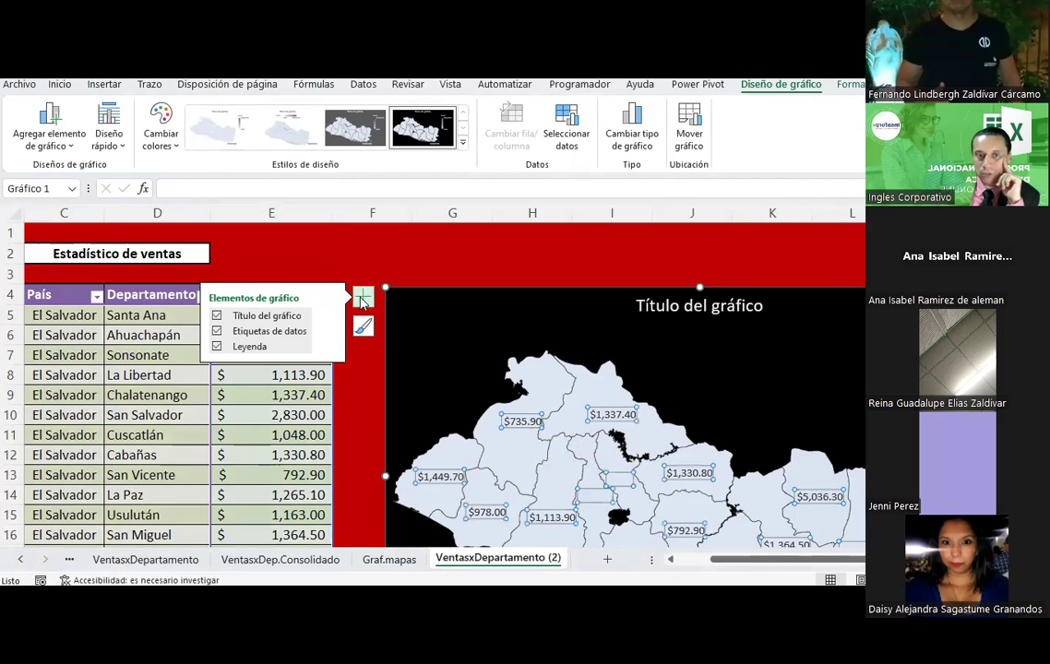
{"action": "left_click", "coordinate": [244, 318]}
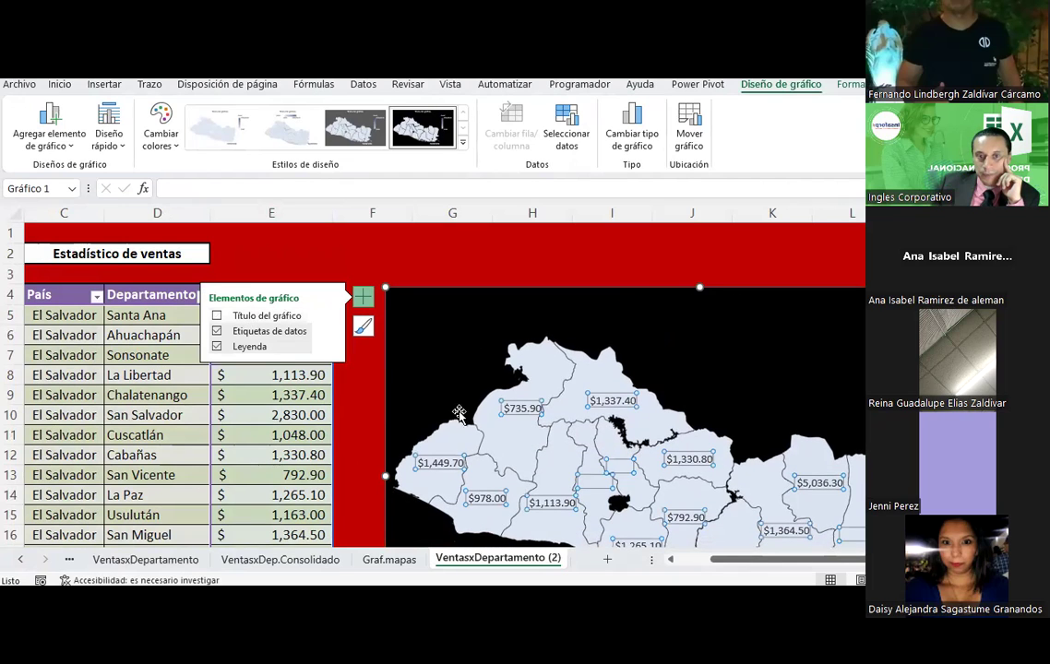
{"action": "left_click", "coordinate": [367, 384]}
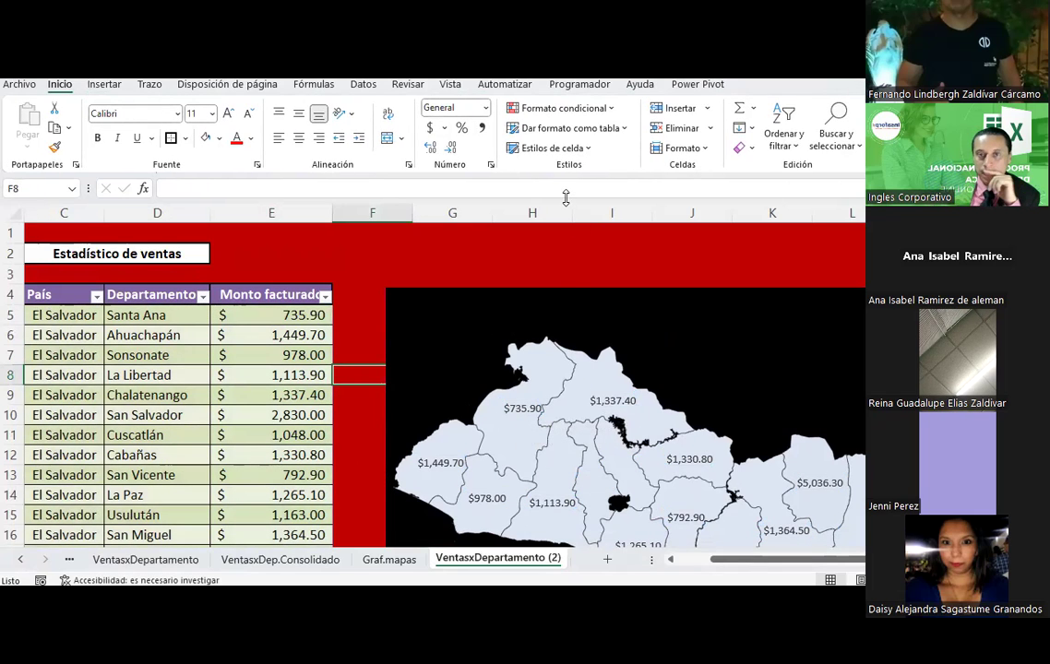
{"action": "left_click", "coordinate": [429, 236]}
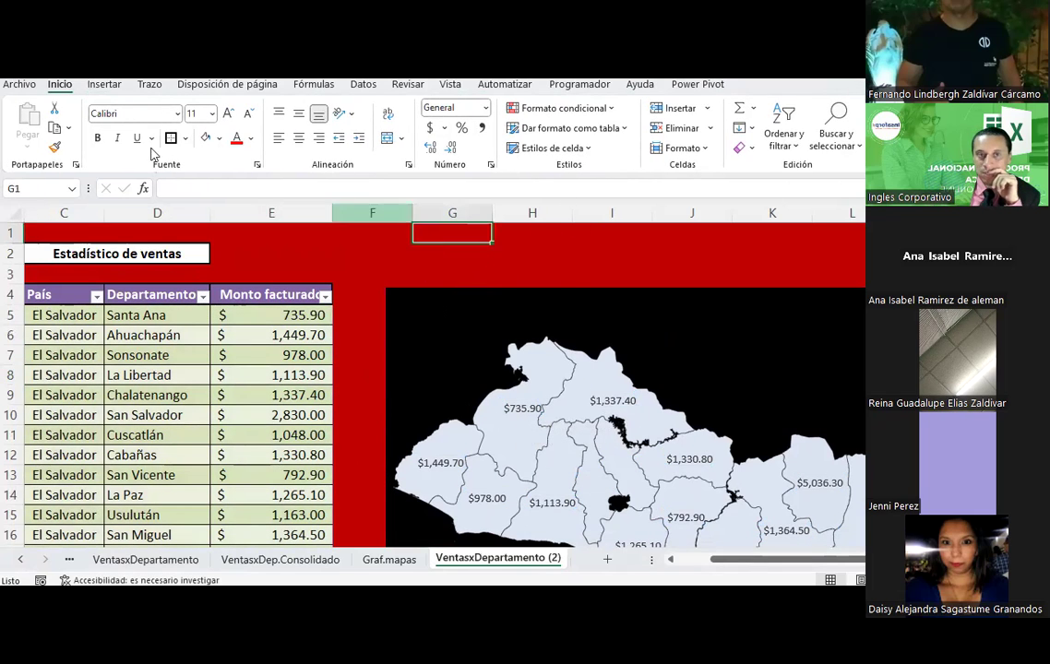
{"action": "left_click", "coordinate": [104, 83]}
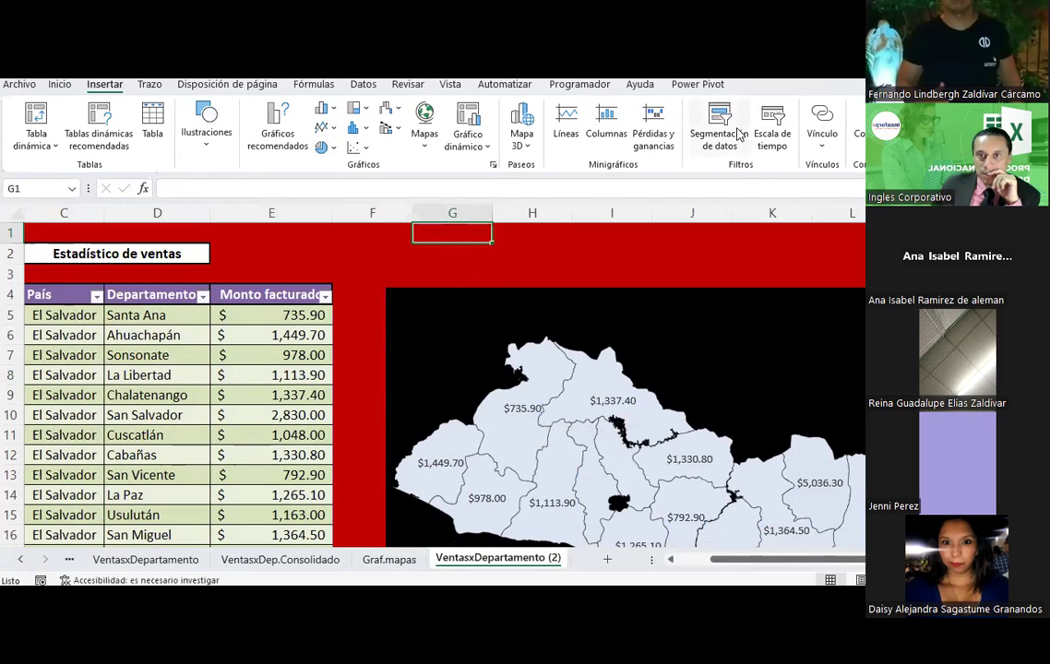
{"action": "left_click", "coordinate": [768, 131]}
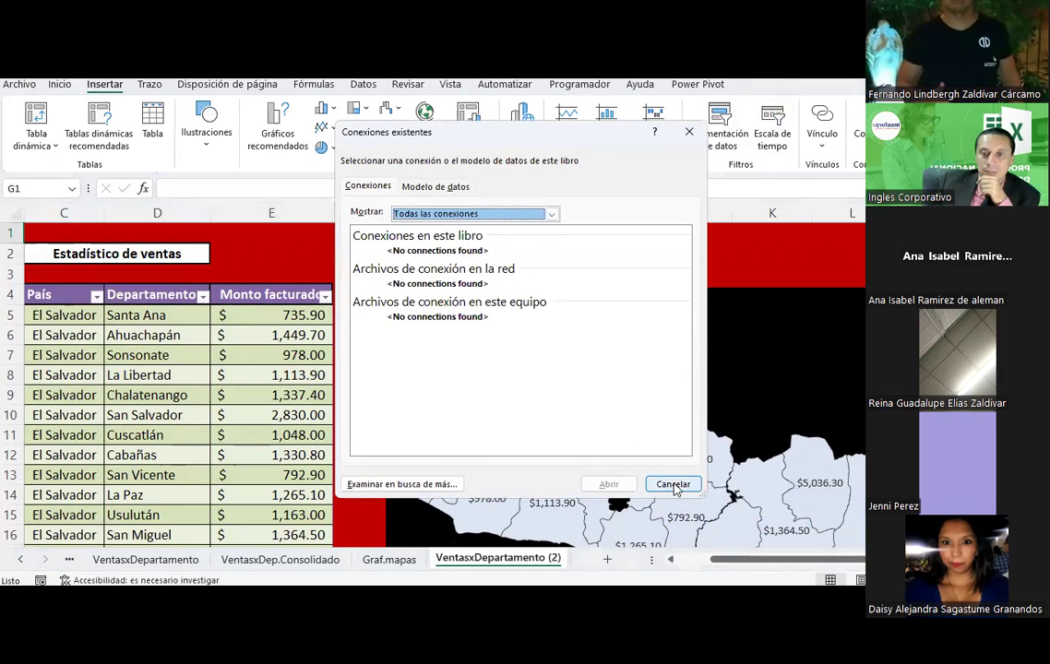
{"action": "left_click", "coordinate": [673, 484]}
{"action": "left_click", "coordinate": [271, 335]}
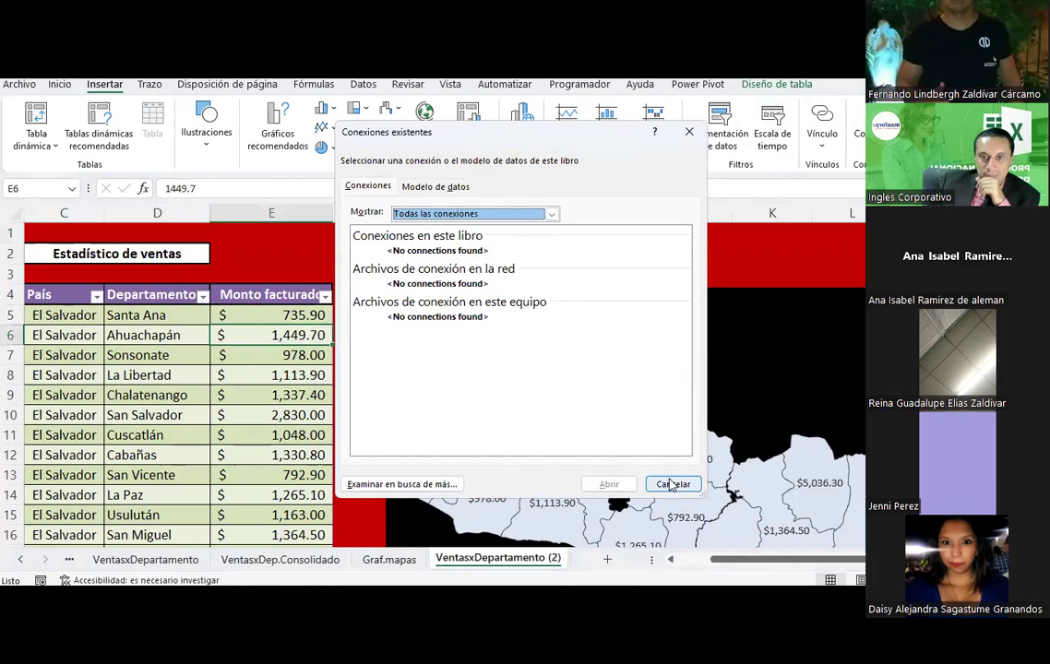
{"action": "left_click", "coordinate": [674, 484]}
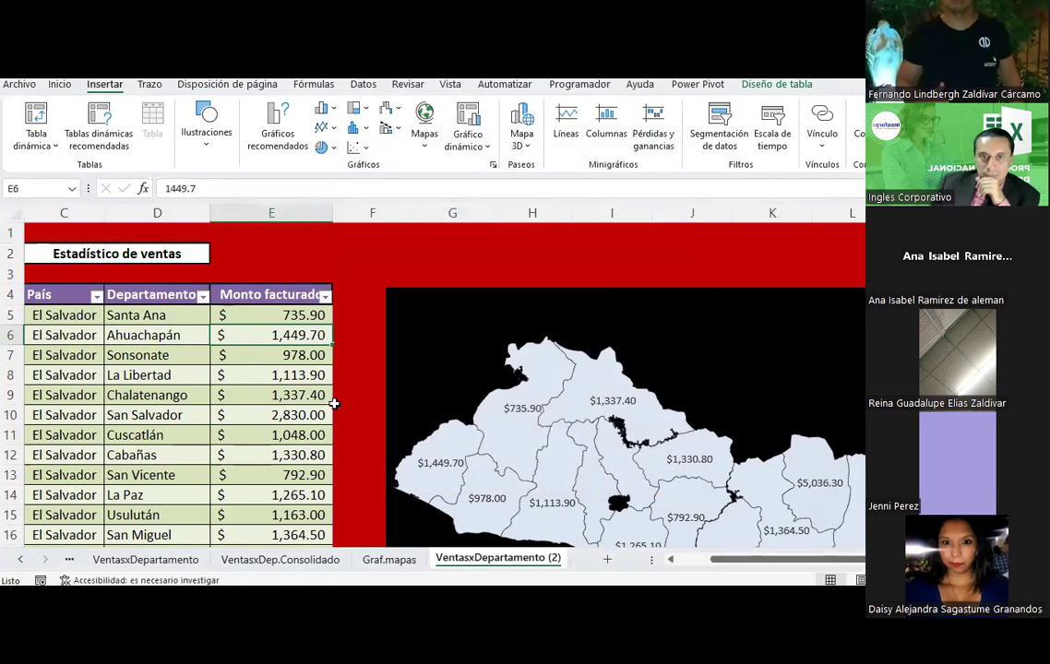
{"action": "left_click", "coordinate": [188, 315]}
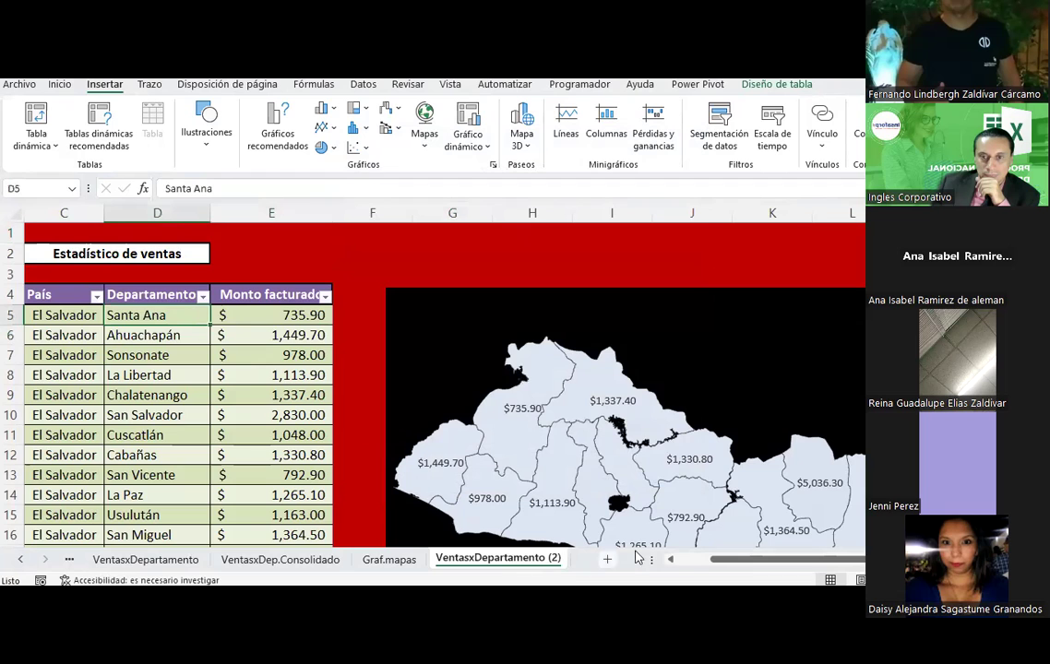
{"action": "scroll", "coordinate": [683, 559], "scroll_direction": "left", "scroll_amount": 2}
{"action": "left_click", "coordinate": [102, 315]}
{"action": "left_click_drag", "start_coordinate": [43, 315], "coordinate": [274, 375]}
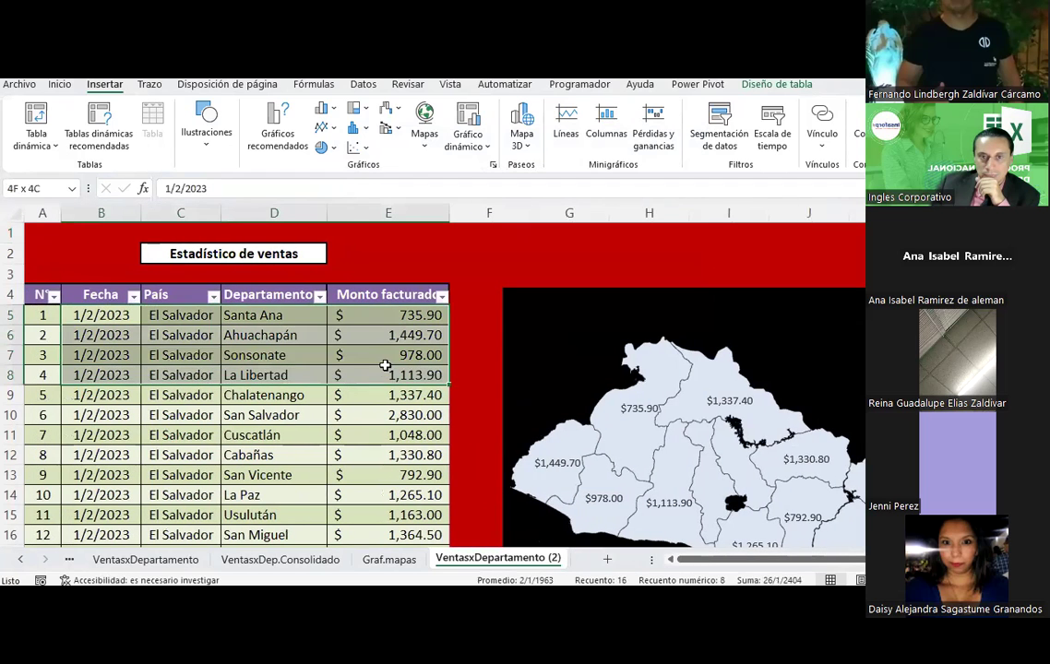
{"action": "left_click", "coordinate": [772, 134]}
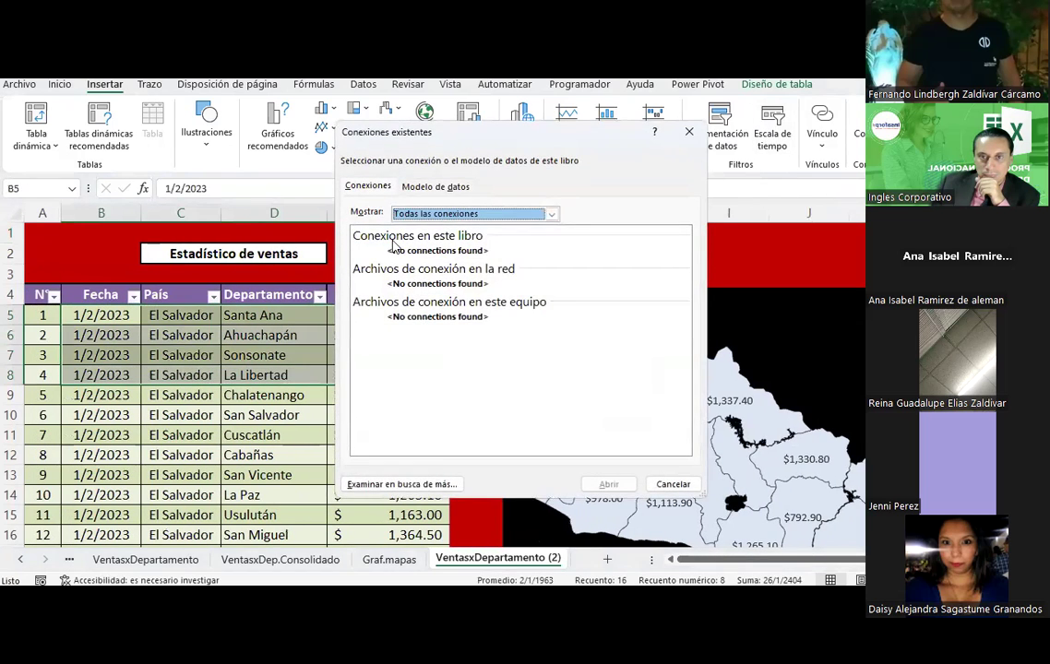
{"action": "left_click", "coordinate": [438, 187]}
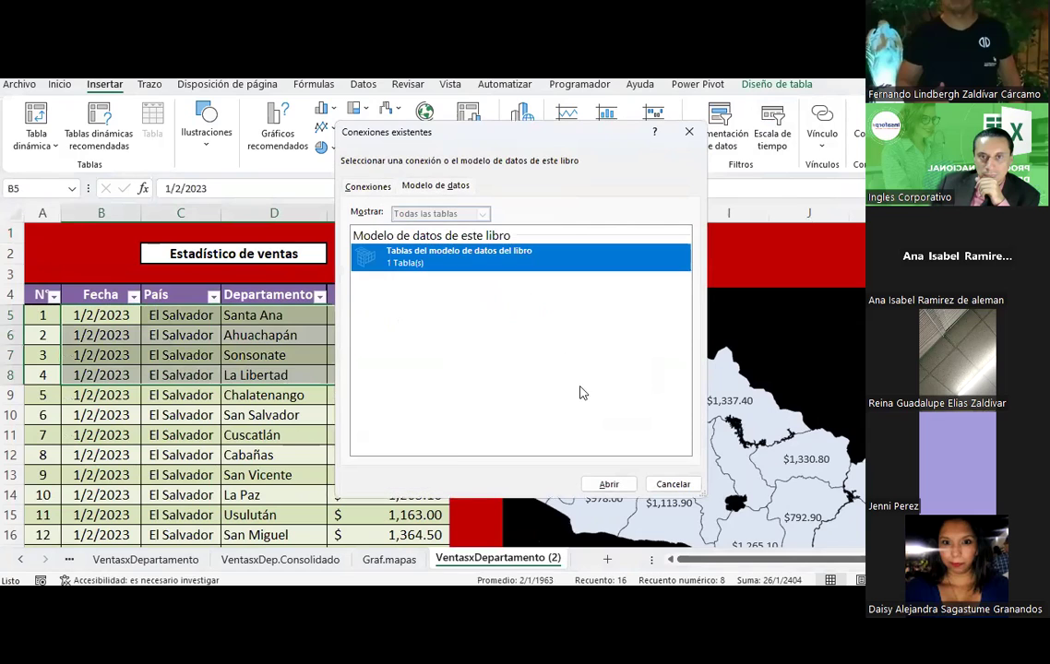
{"action": "left_click", "coordinate": [676, 482]}
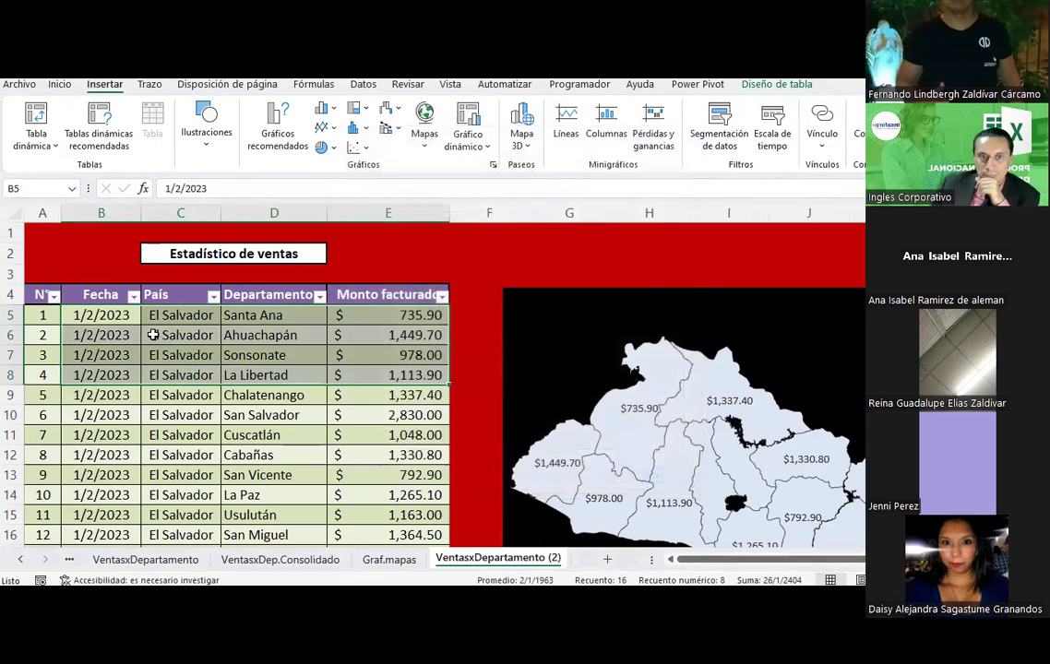
{"action": "left_click", "coordinate": [104, 314]}
Insert a Fecha slicer, move it to the right and select 2/2/2023.
{"action": "left_click", "coordinate": [725, 121]}
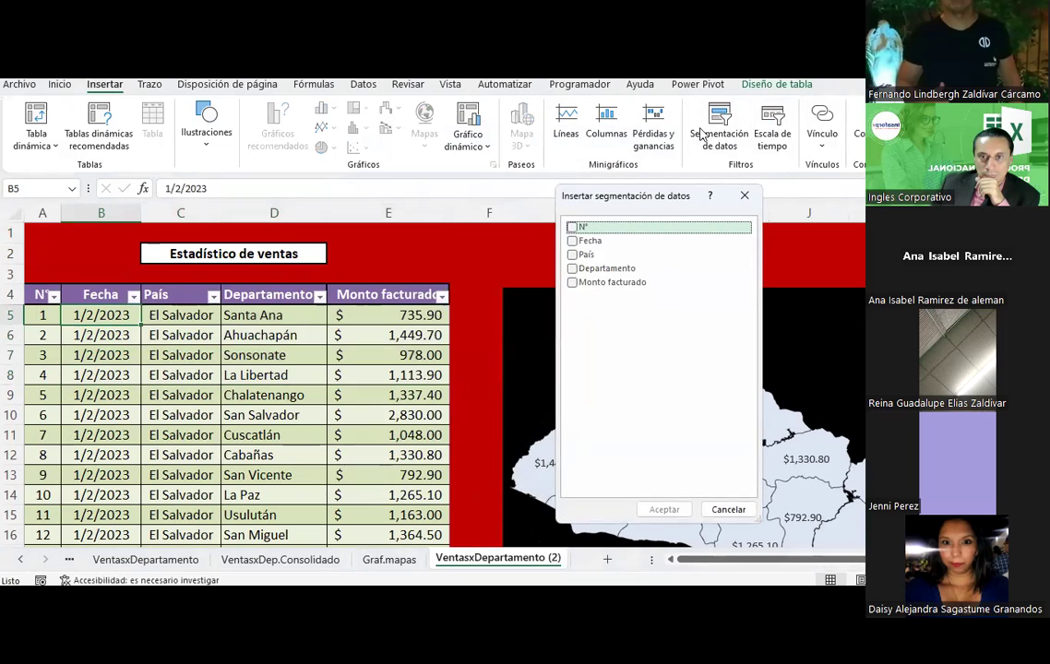
{"action": "left_click", "coordinate": [573, 242]}
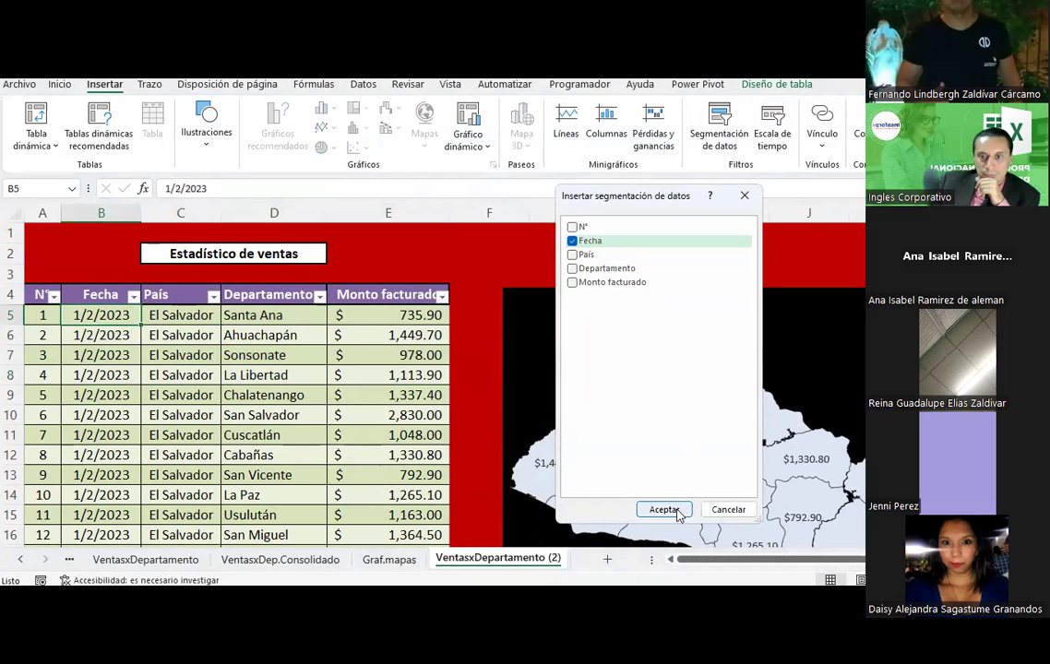
{"action": "left_click", "coordinate": [666, 509]}
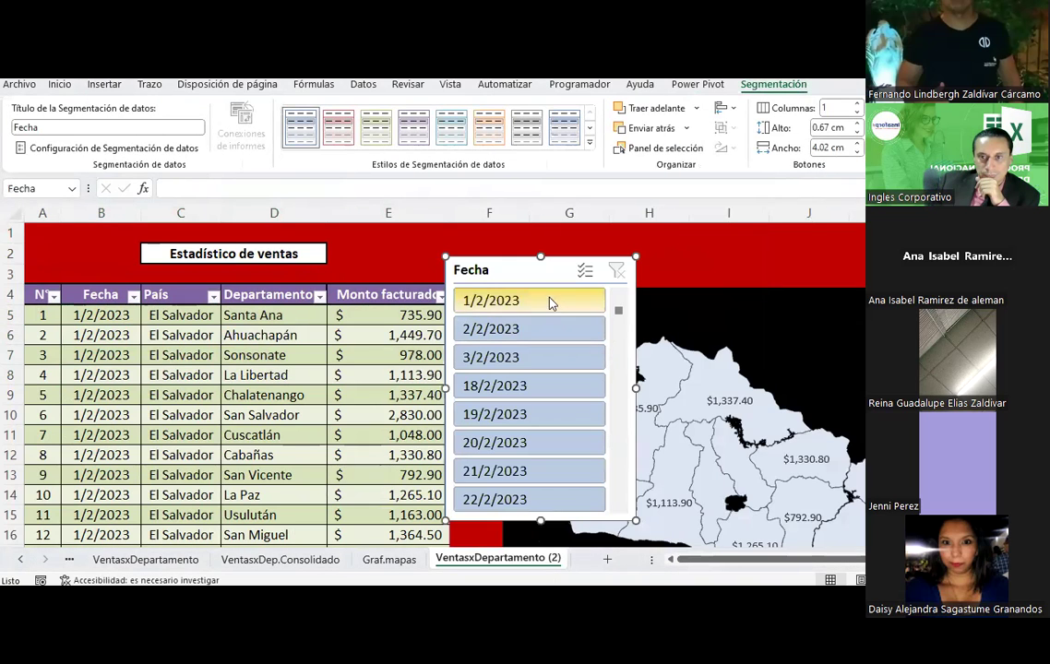
{"action": "left_click_drag", "start_coordinate": [527, 272], "coordinate": [849, 262]}
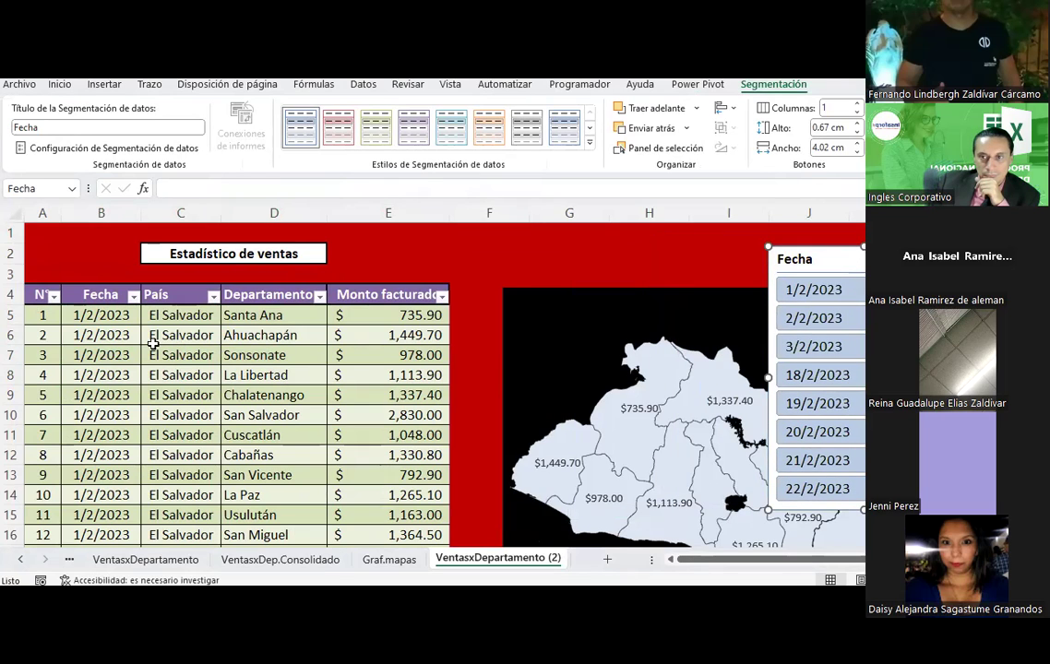
{"action": "left_click", "coordinate": [820, 314]}
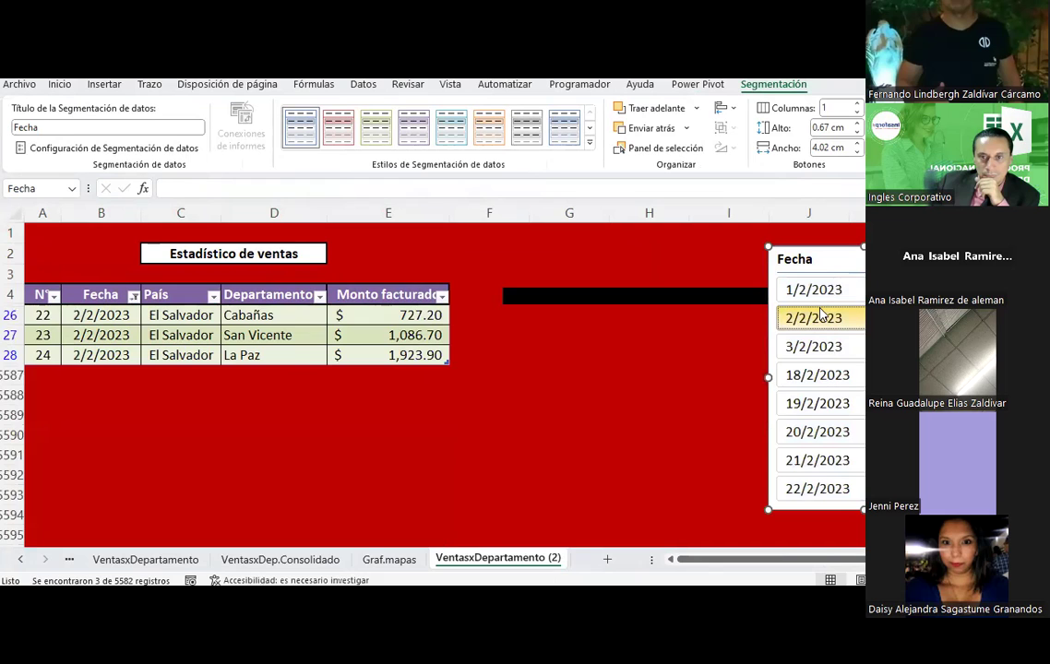
Stretch the collapsed map chart back to full height and place the Fecha slicer at its top-right.
{"action": "left_click_drag", "start_coordinate": [763, 565], "coordinate": [830, 567]}
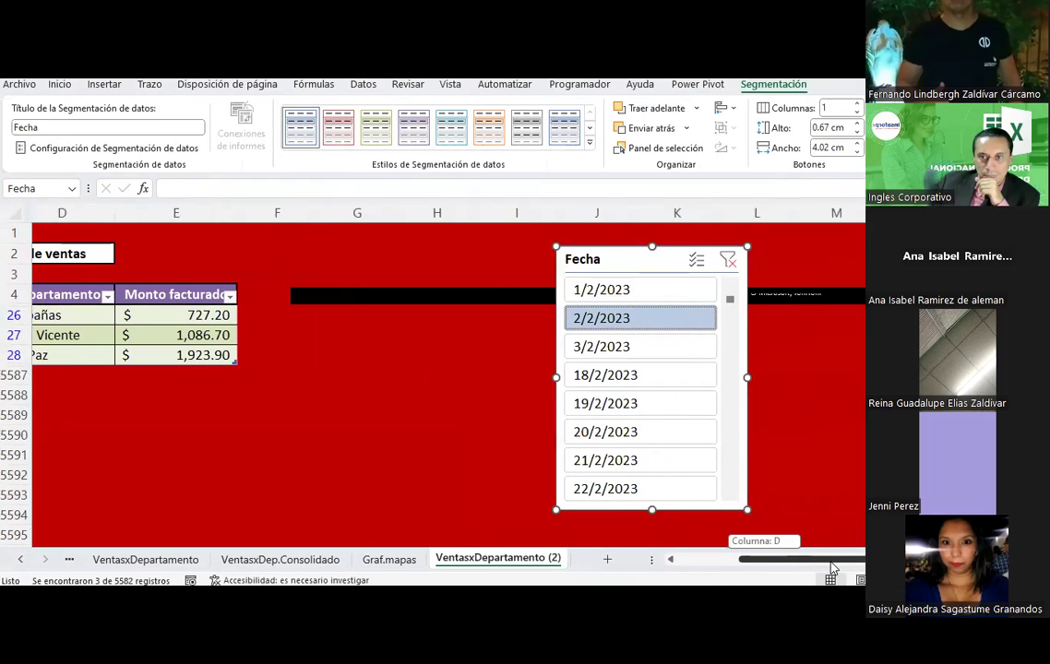
{"action": "left_click_drag", "start_coordinate": [633, 256], "coordinate": [722, 364]}
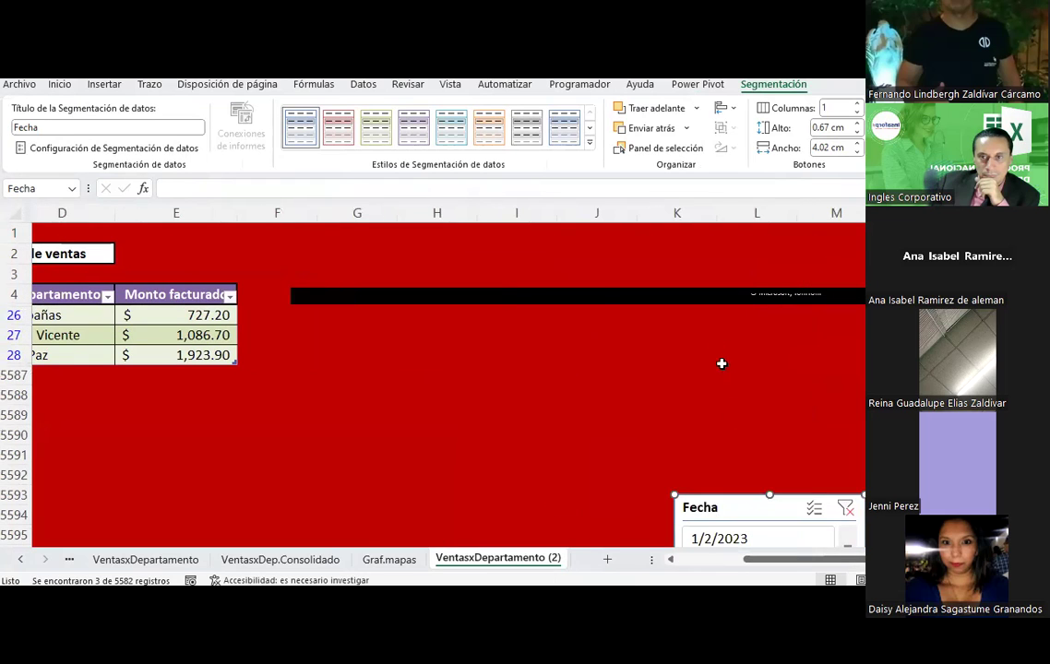
{"action": "left_click", "coordinate": [694, 301]}
{"action": "left_click_drag", "start_coordinate": [604, 304], "coordinate": [639, 546]}
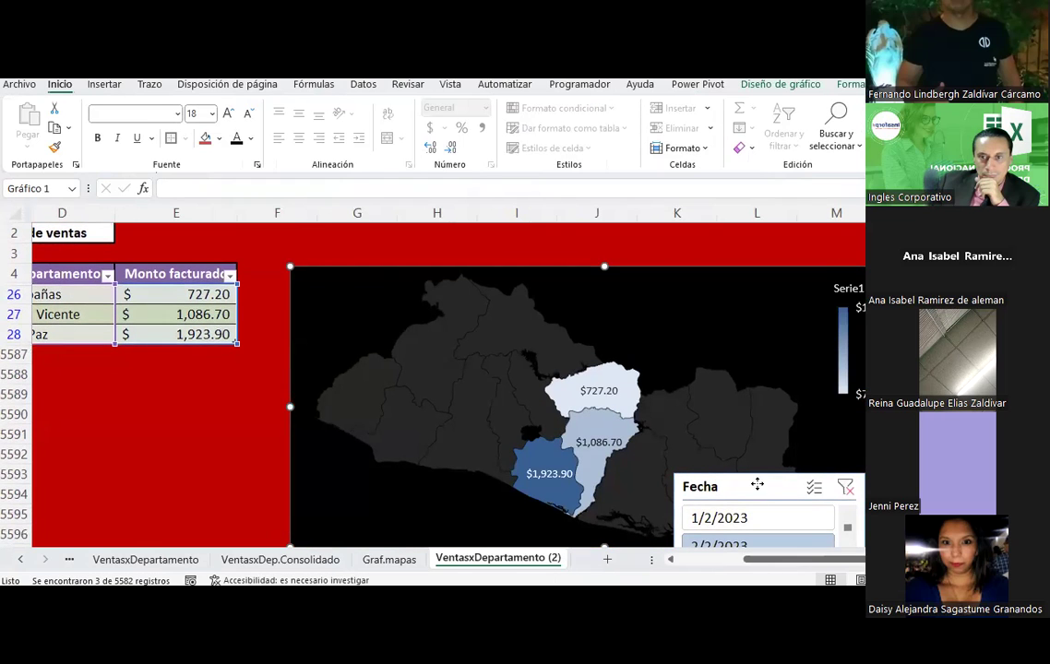
{"action": "left_click_drag", "start_coordinate": [757, 487], "coordinate": [857, 272]}
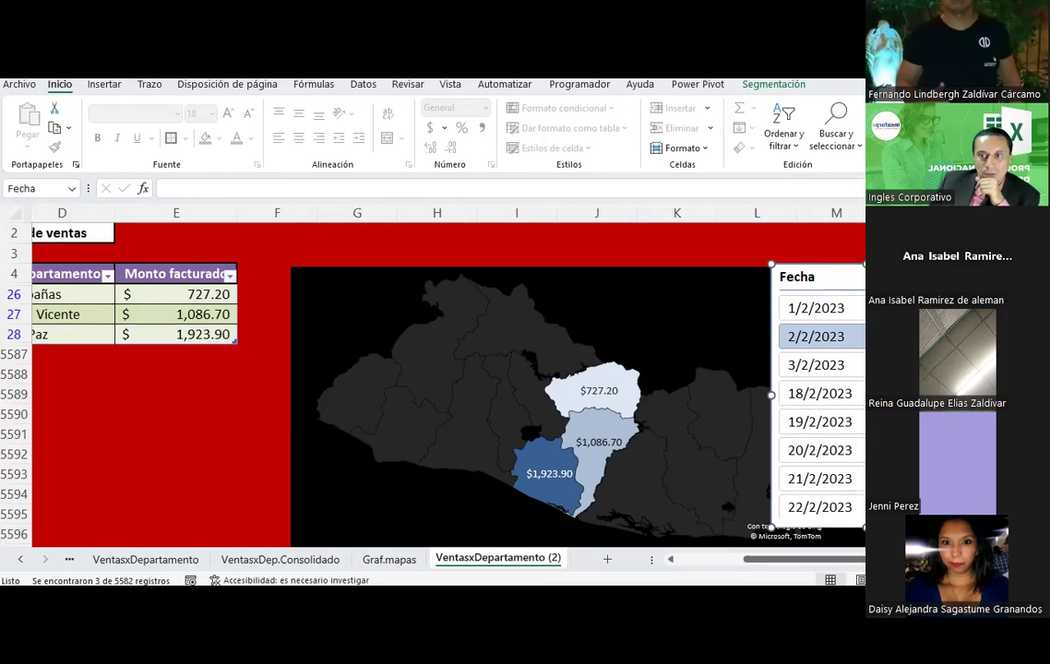
Move the Fecha slicer aside to uncover the map legend and scroll back to the table header.
{"action": "scroll", "coordinate": [516, 369], "scroll_direction": "down", "scroll_amount": 1}
{"action": "scroll", "coordinate": [517, 370], "scroll_direction": "right", "scroll_amount": 1}
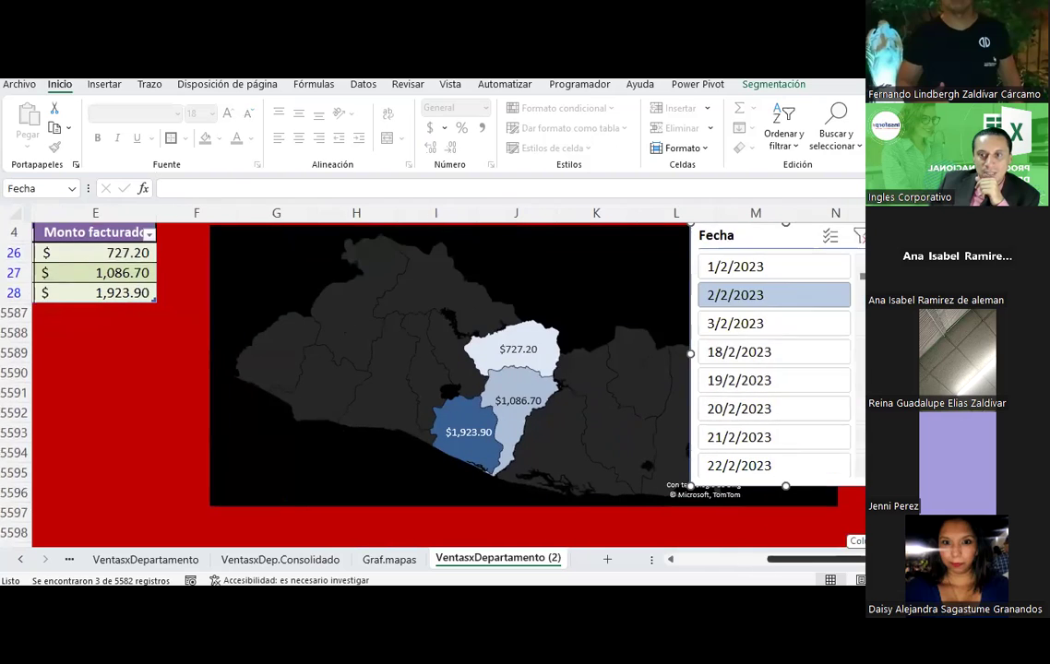
{"action": "left_click_drag", "start_coordinate": [738, 236], "coordinate": [908, 236]}
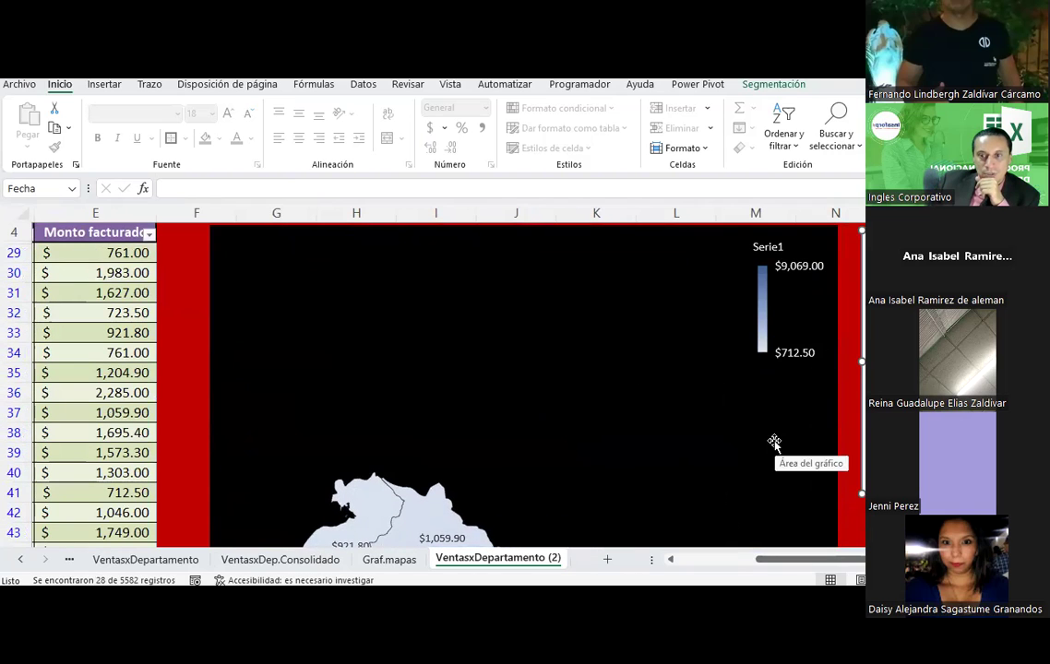
{"action": "scroll", "coordinate": [434, 387], "scroll_direction": "down", "scroll_amount": 2}
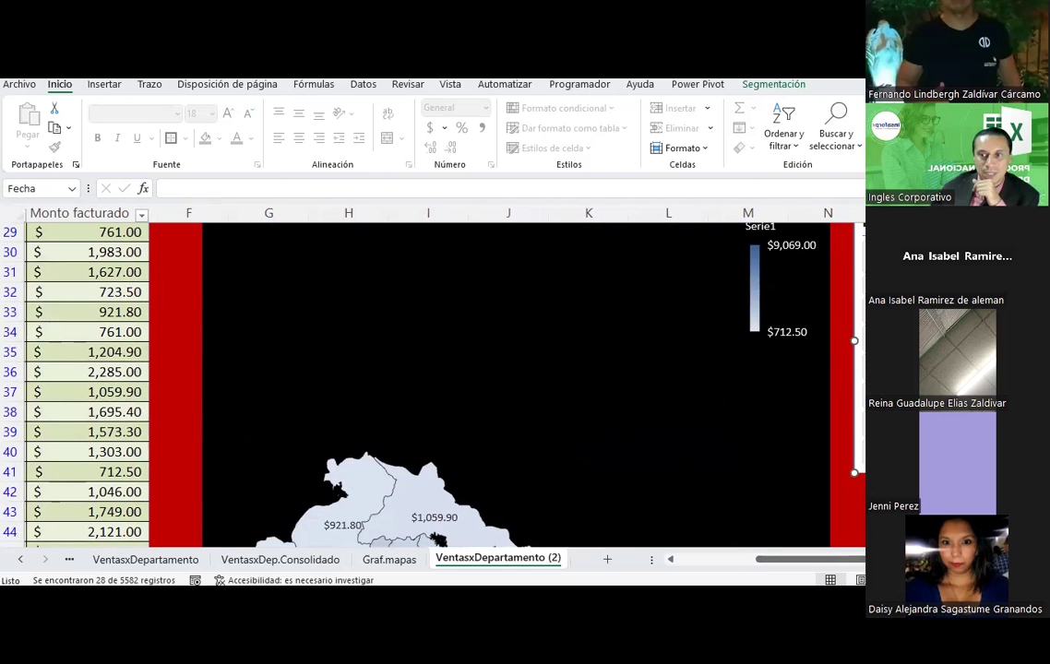
{"action": "scroll", "coordinate": [433, 387], "scroll_direction": "down", "scroll_amount": 2}
{"action": "scroll", "coordinate": [433, 388], "scroll_direction": "down", "scroll_amount": 3}
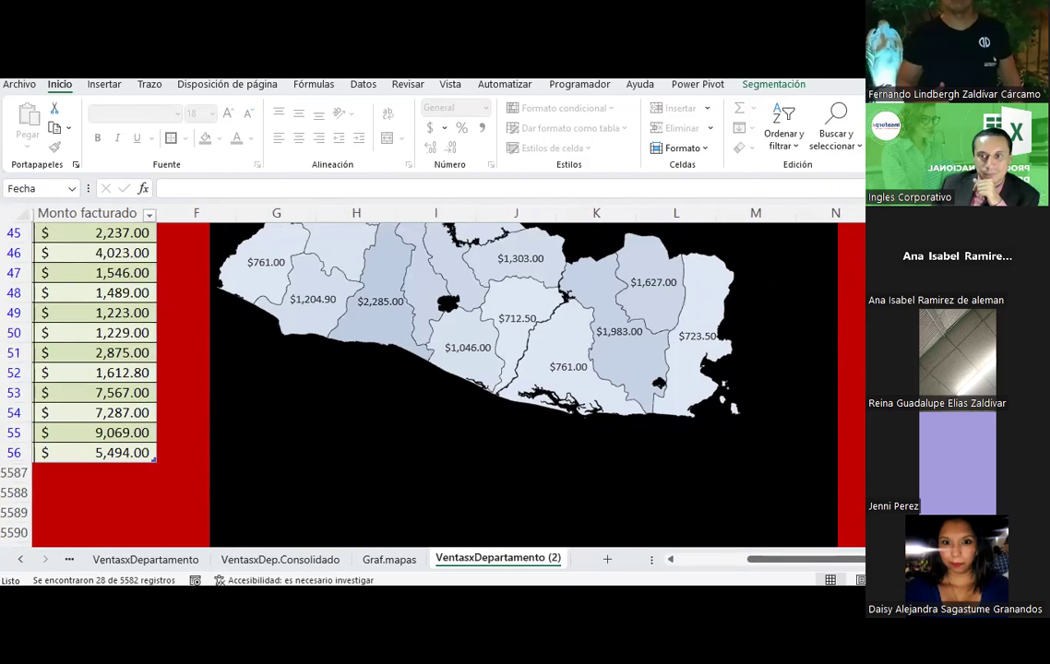
{"action": "scroll", "coordinate": [434, 387], "scroll_direction": "up", "scroll_amount": 2}
{"action": "scroll", "coordinate": [434, 388], "scroll_direction": "up", "scroll_amount": 1}
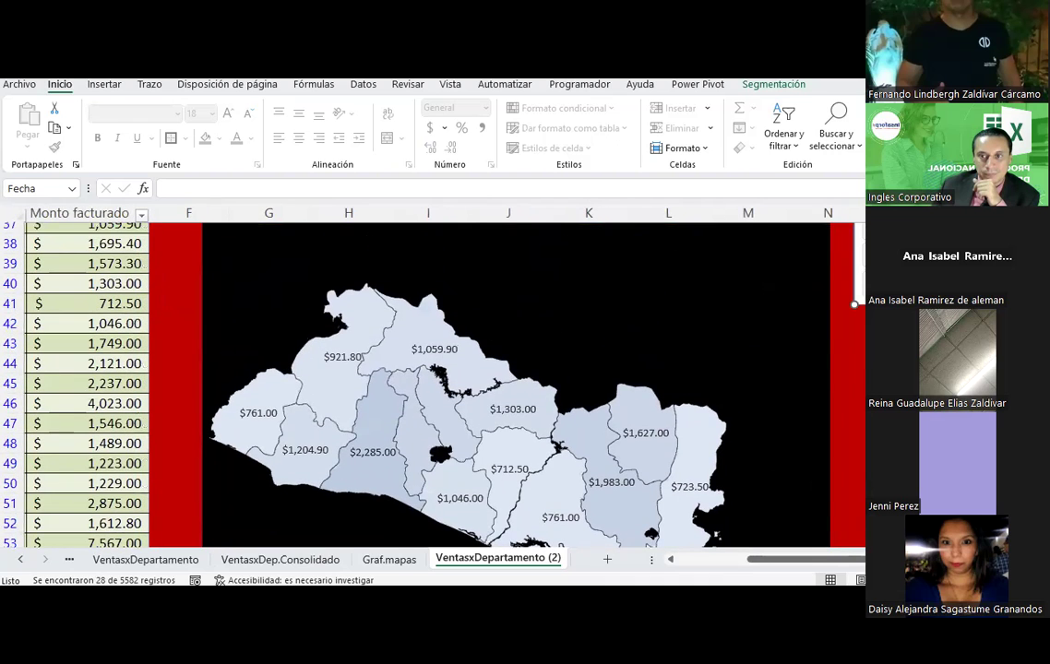
{"action": "scroll", "coordinate": [434, 387], "scroll_direction": "up", "scroll_amount": 2}
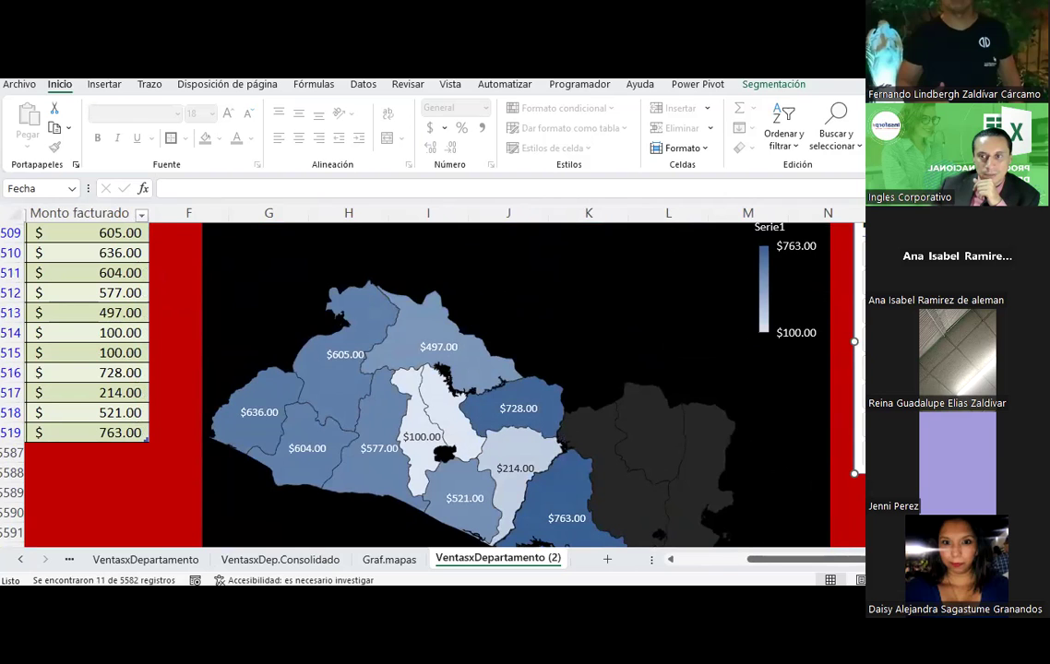
{"action": "scroll", "coordinate": [675, 327], "scroll_direction": "up", "scroll_amount": 1}
{"action": "scroll", "coordinate": [434, 369], "scroll_direction": "up", "scroll_amount": 1}
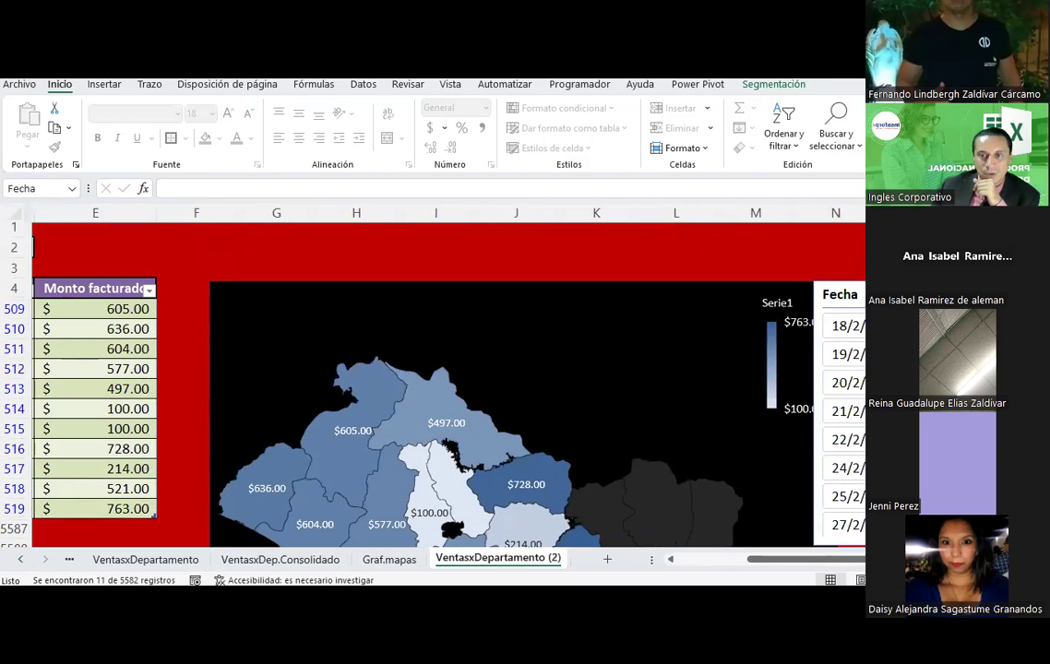
Deselect the map chart, then open and close its Elementos de gráfico list without changes.
{"action": "scroll", "coordinate": [528, 403], "scroll_direction": "down", "scroll_amount": 10}
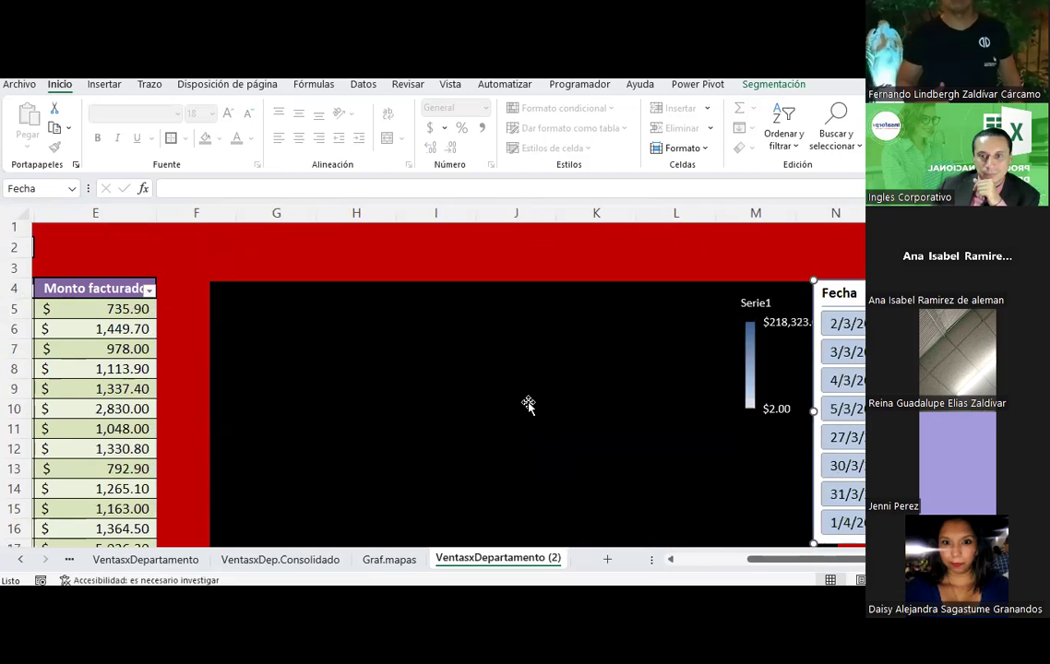
{"action": "left_click", "coordinate": [700, 256]}
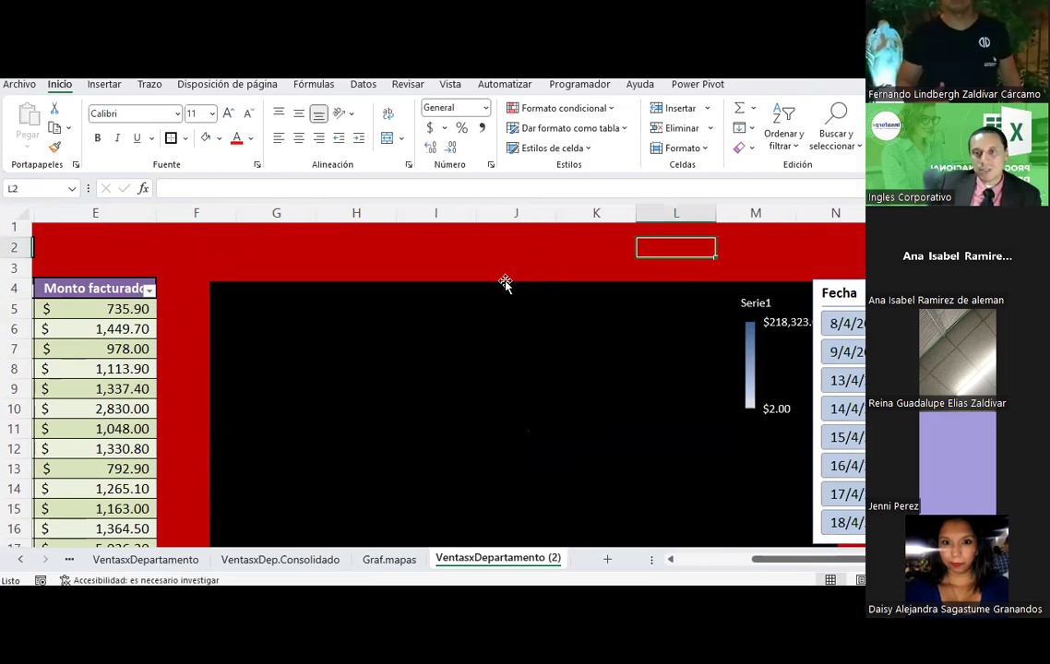
{"action": "scroll", "coordinate": [505, 283], "scroll_direction": "down", "scroll_amount": 2}
{"action": "scroll", "coordinate": [505, 283], "scroll_direction": "down", "scroll_amount": 3}
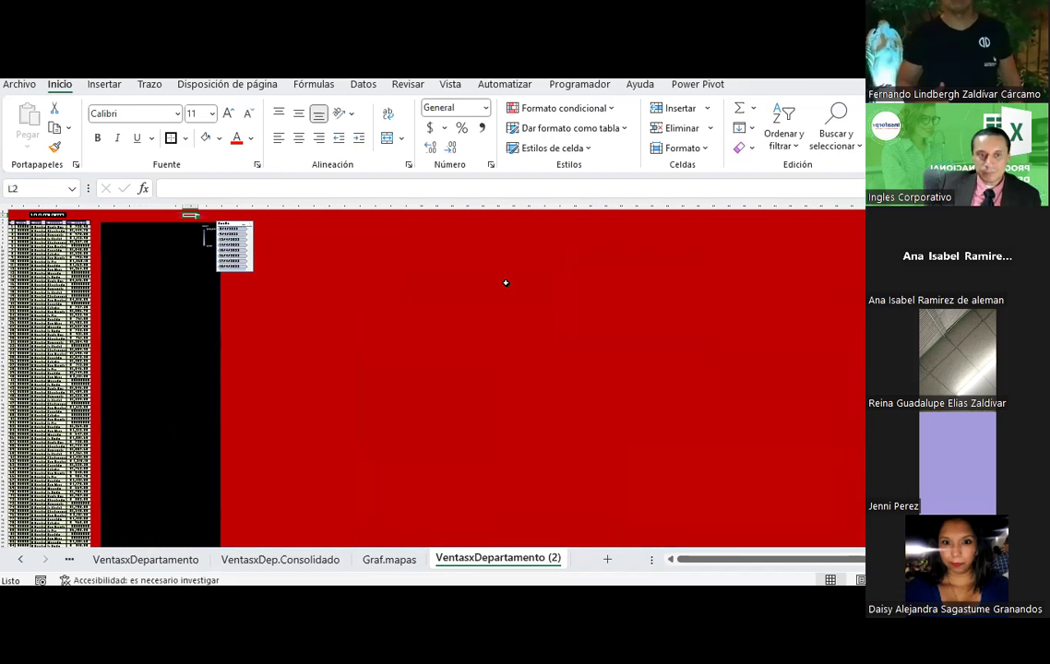
{"action": "scroll", "coordinate": [506, 283], "scroll_direction": "up", "scroll_amount": 2}
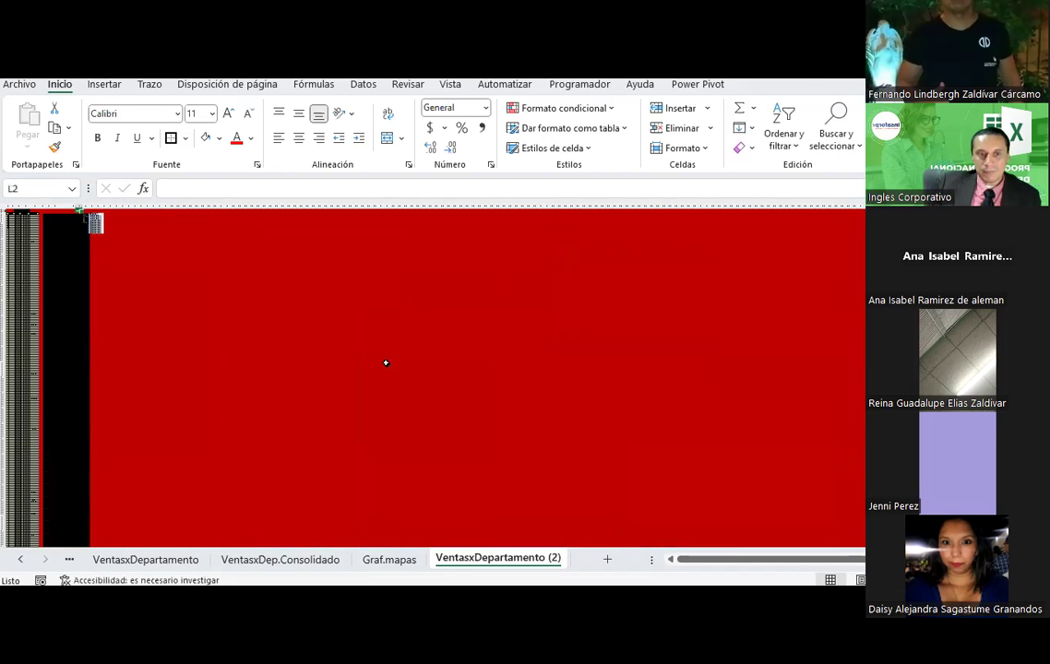
{"action": "left_click", "coordinate": [77, 389]}
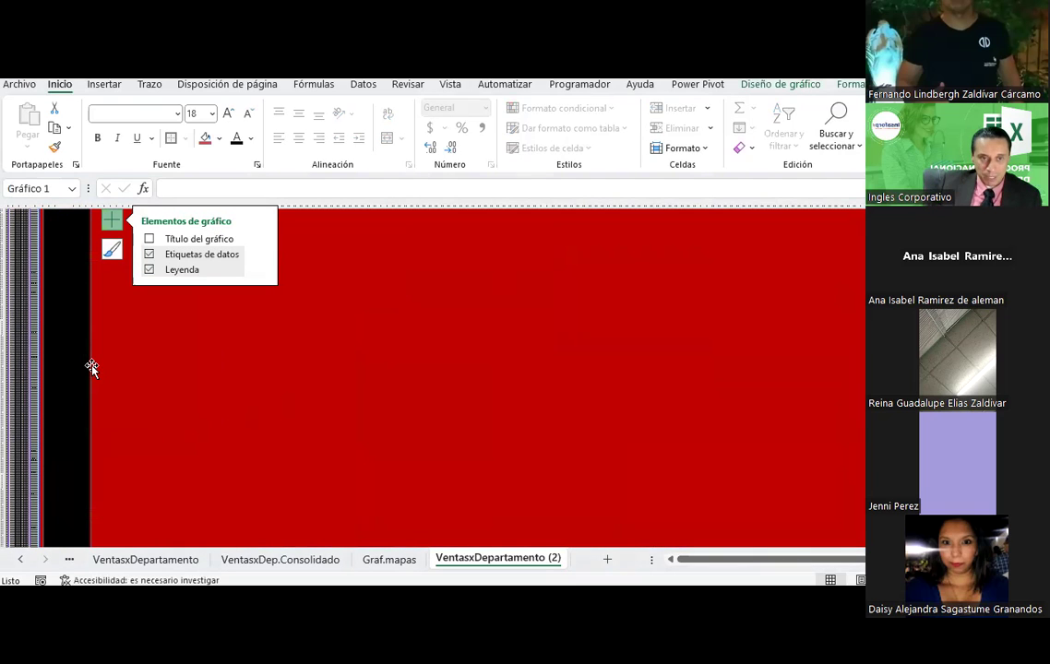
{"action": "left_click", "coordinate": [383, 519]}
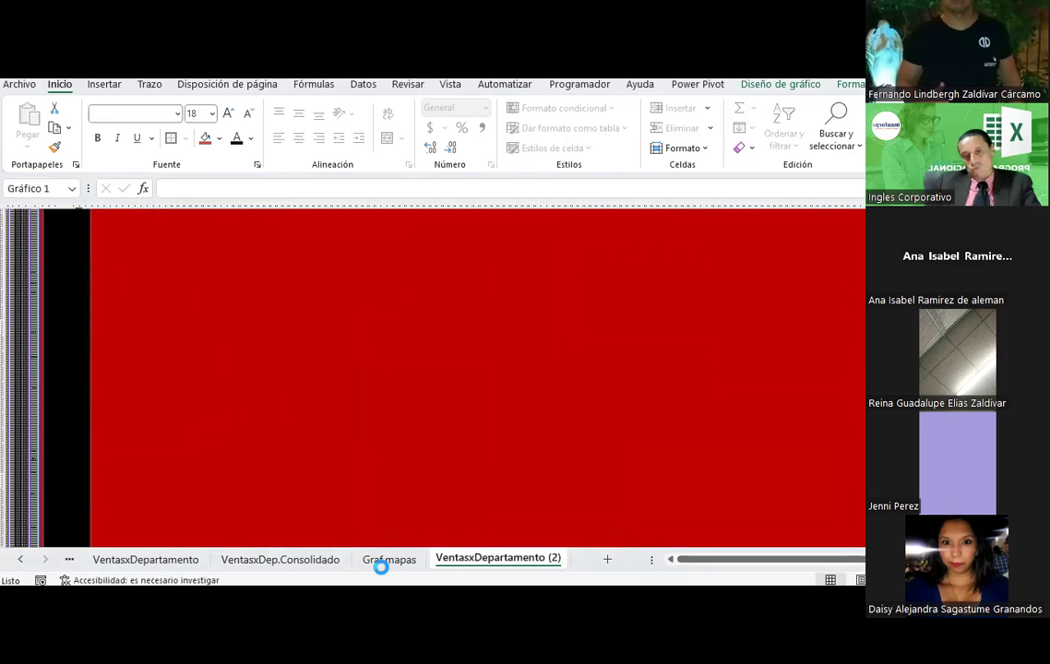
Paste the copied map chart into cell C8 on the Graf.mapas sheet.
{"action": "left_click", "coordinate": [383, 561]}
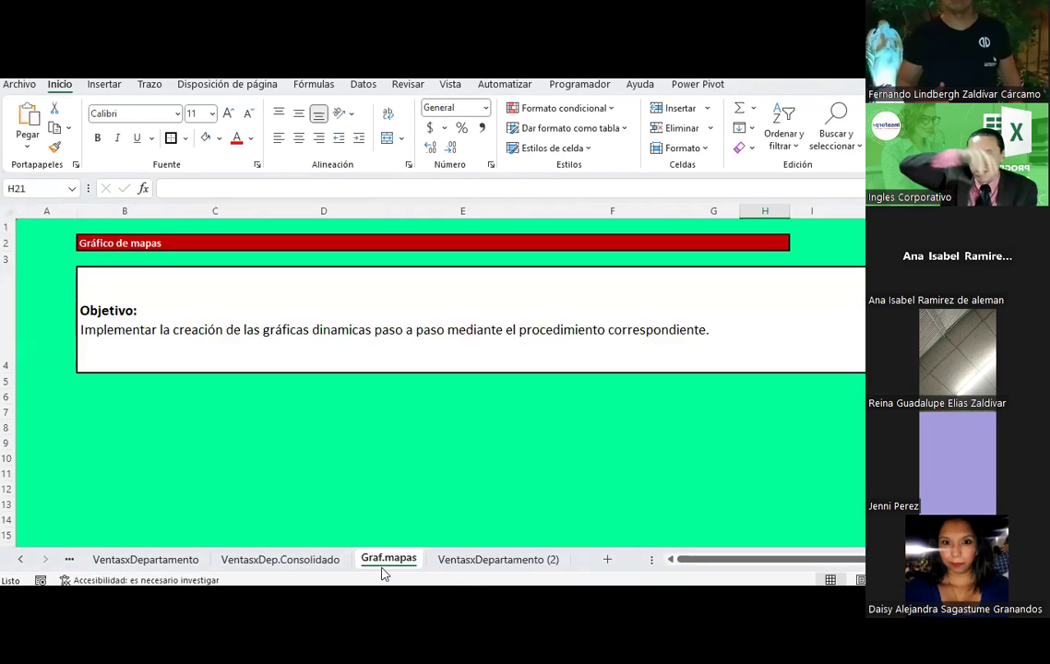
{"action": "left_click", "coordinate": [241, 425]}
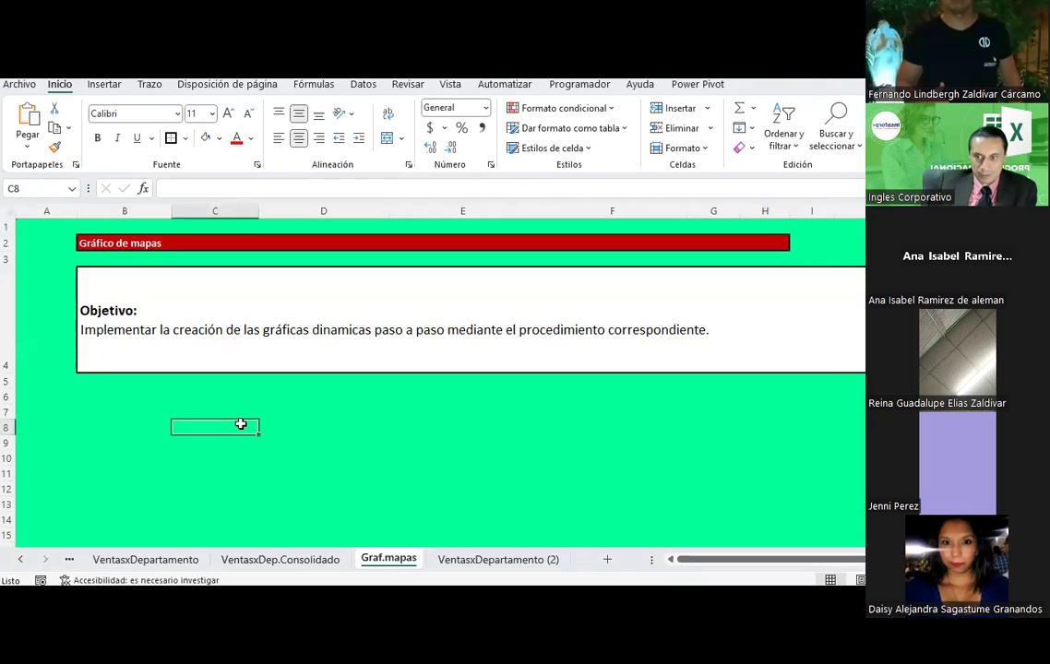
{"action": "key", "text": "ctrl+v"}
Move the map chart down the sheet to around row 48 and lower.
{"action": "scroll", "coordinate": [481, 376], "scroll_direction": "down", "scroll_amount": 6}
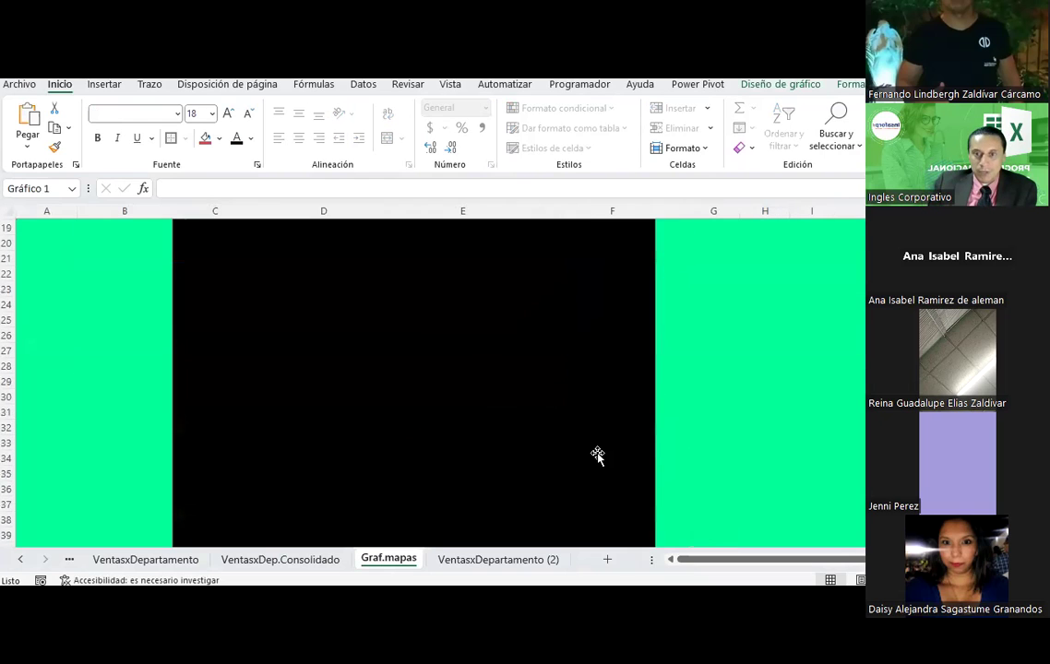
{"action": "scroll", "coordinate": [598, 453], "scroll_direction": "up", "scroll_amount": 5}
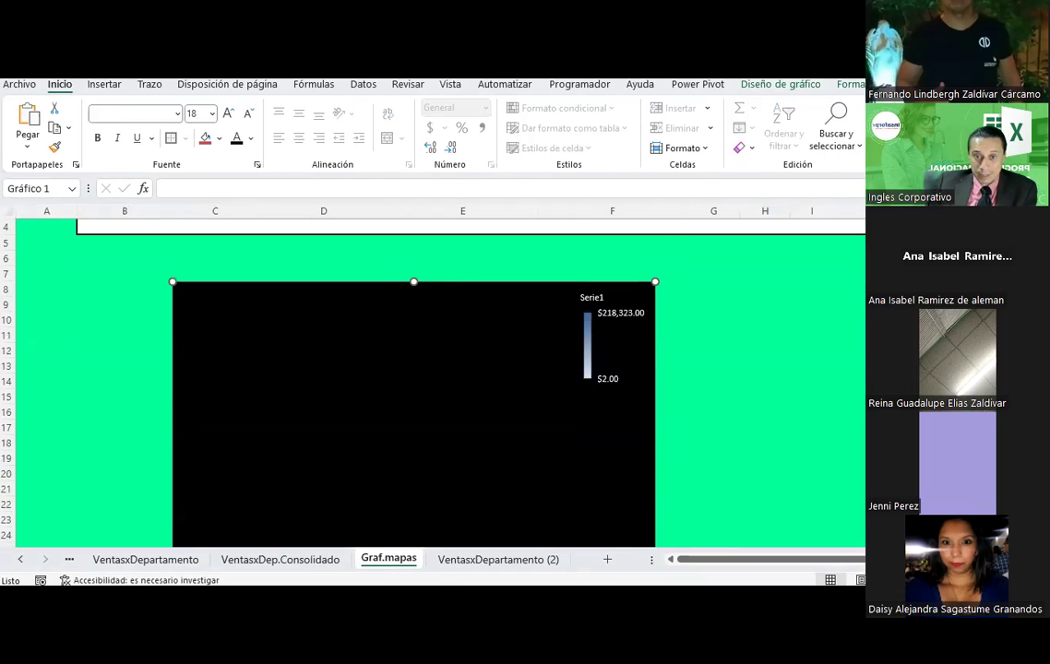
{"action": "scroll", "coordinate": [472, 375], "scroll_direction": "down", "scroll_amount": 7}
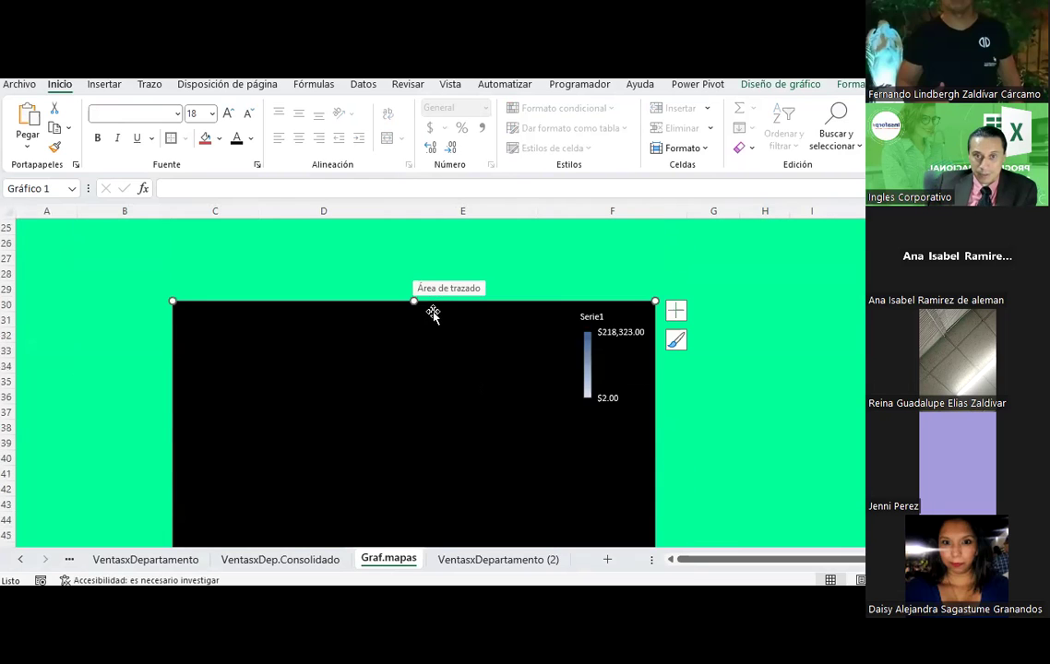
{"action": "left_click_drag", "start_coordinate": [433, 309], "coordinate": [468, 397]}
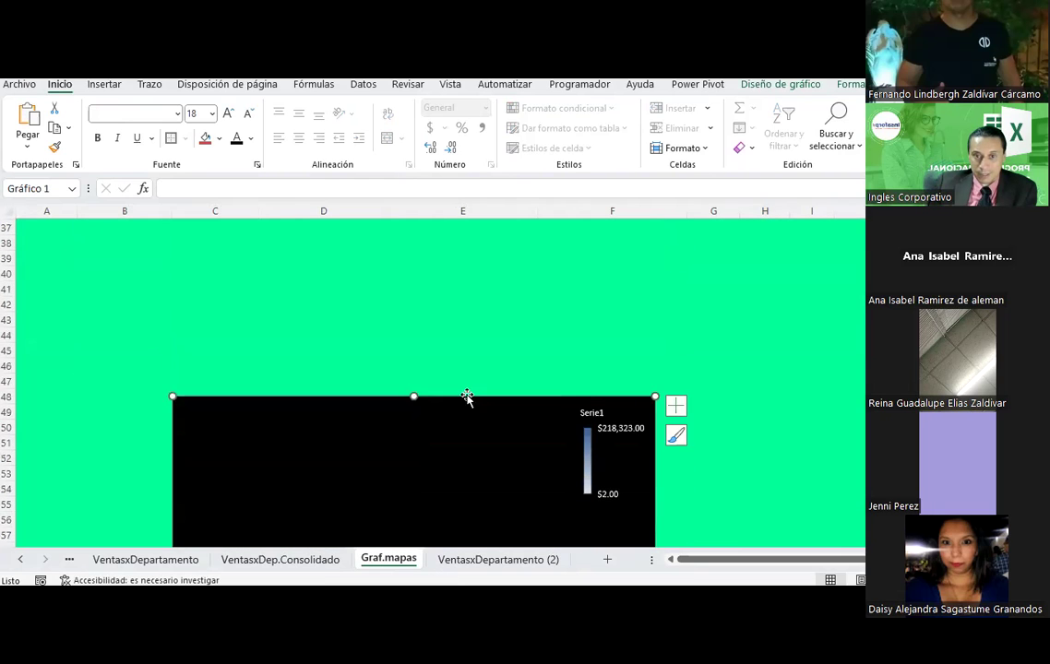
{"action": "scroll", "coordinate": [466, 398], "scroll_direction": "down", "scroll_amount": 4}
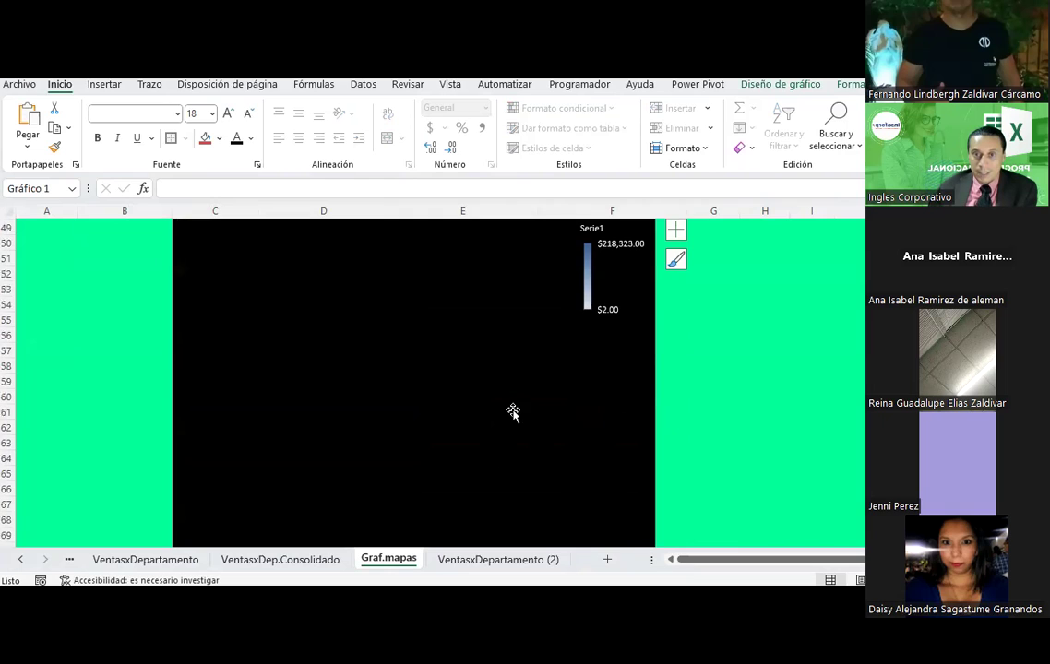
{"action": "scroll", "coordinate": [421, 373], "scroll_direction": "up", "scroll_amount": 4}
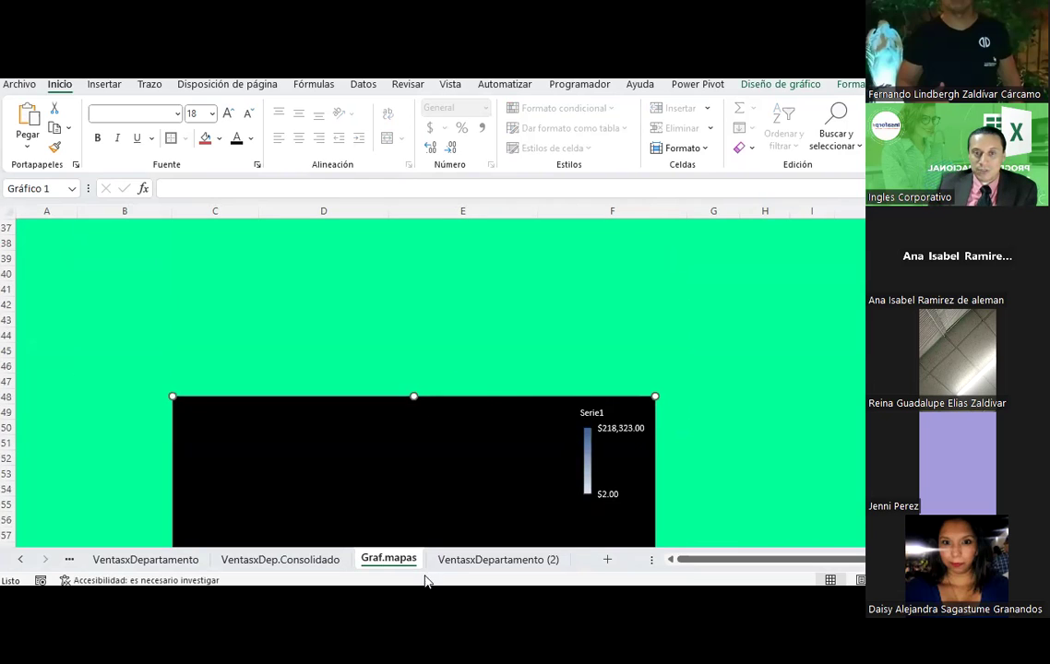
{"action": "scroll", "coordinate": [452, 445], "scroll_direction": "down", "scroll_amount": 20}
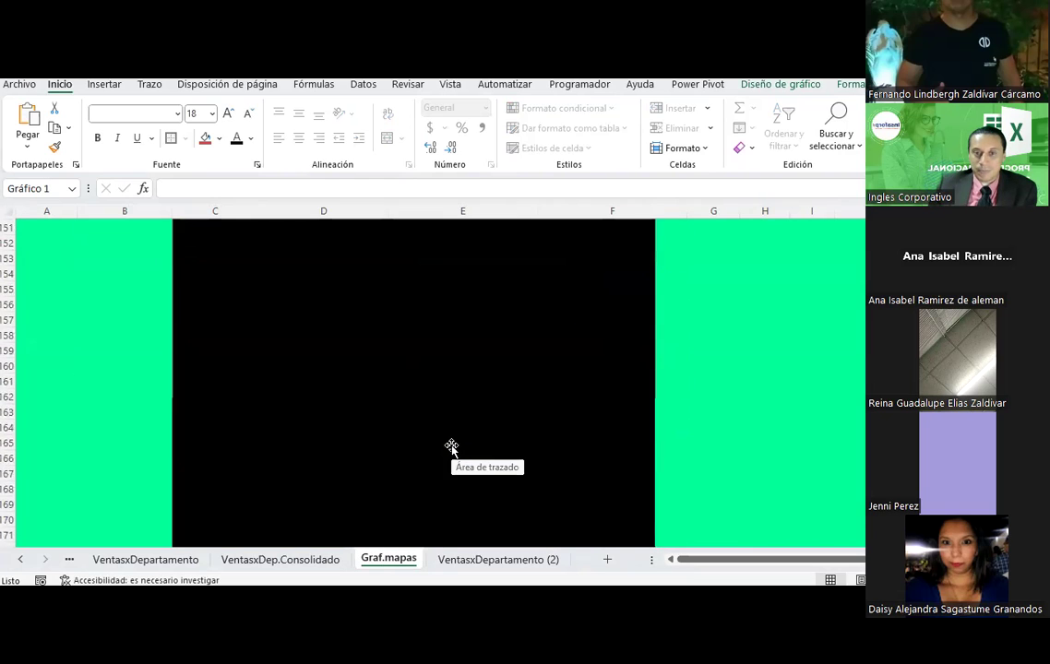
{"action": "scroll", "coordinate": [452, 447], "scroll_direction": "up", "scroll_amount": 2}
{"action": "scroll", "coordinate": [452, 447], "scroll_direction": "up", "scroll_amount": 8}
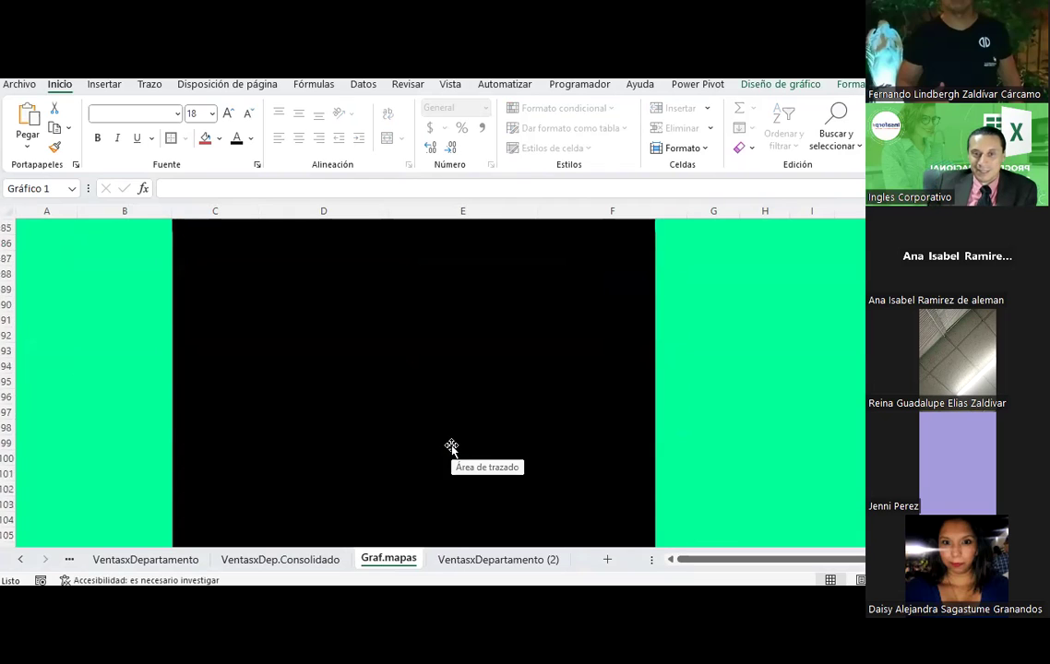
{"action": "scroll", "coordinate": [452, 446], "scroll_direction": "up", "scroll_amount": 10}
{"action": "scroll", "coordinate": [434, 487], "scroll_direction": "up", "scroll_amount": 4}
{"action": "scroll", "coordinate": [413, 487], "scroll_direction": "down", "scroll_amount": 1}
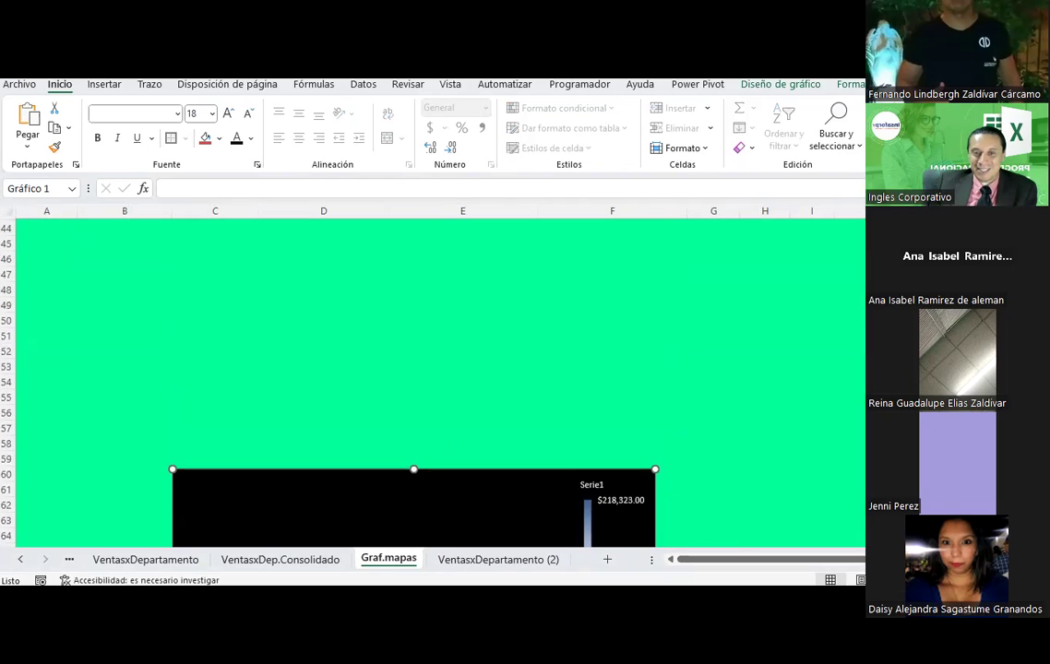
{"action": "left_click_drag", "start_coordinate": [413, 471], "coordinate": [522, 514]}
{"action": "scroll", "coordinate": [430, 310], "scroll_direction": "down", "scroll_amount": 4}
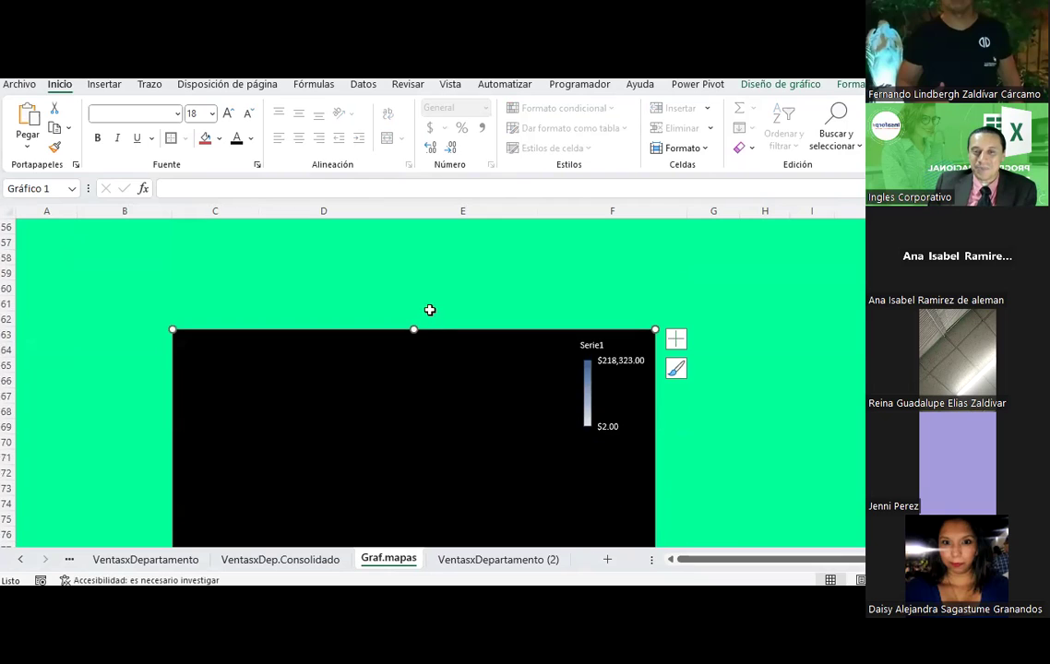
{"action": "left_click_drag", "start_coordinate": [415, 328], "coordinate": [435, 535]}
{"action": "scroll", "coordinate": [423, 387], "scroll_direction": "down", "scroll_amount": 4}
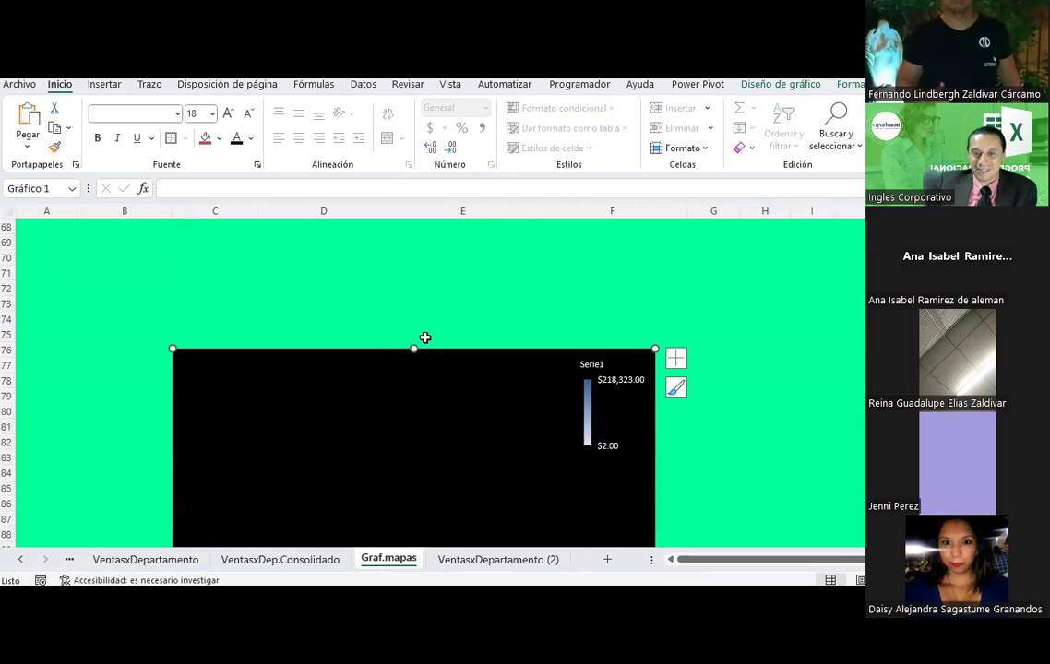
{"action": "left_click_drag", "start_coordinate": [416, 346], "coordinate": [430, 533]}
Move the map chart further down to row 140, then about 13 rows lower.
{"action": "scroll", "coordinate": [435, 391], "scroll_direction": "down", "scroll_amount": 5}
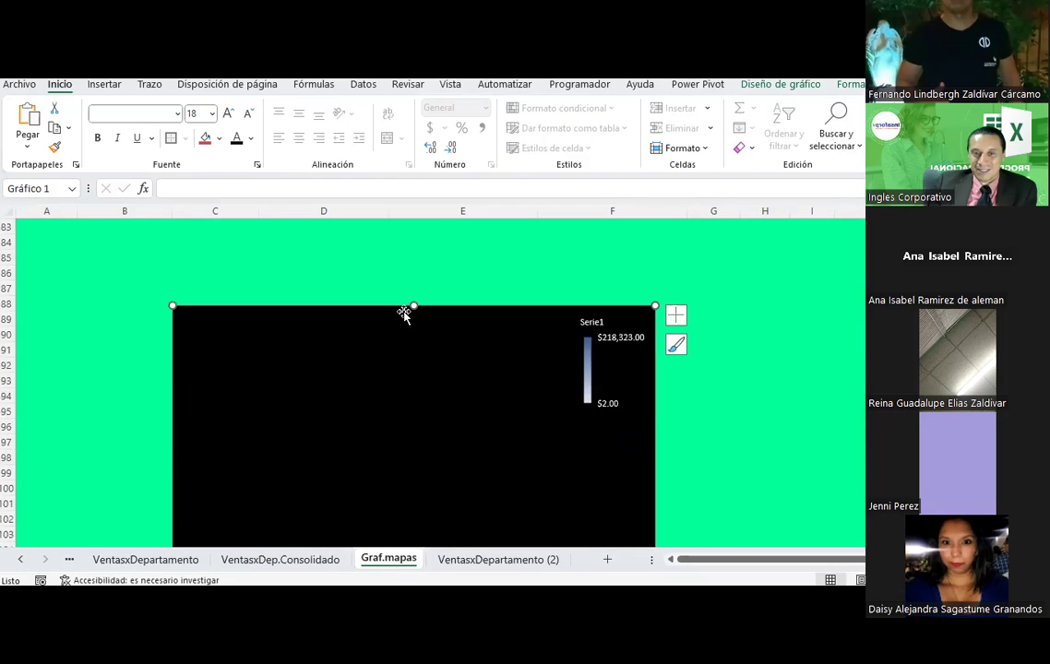
{"action": "scroll", "coordinate": [421, 384], "scroll_direction": "down", "scroll_amount": 6}
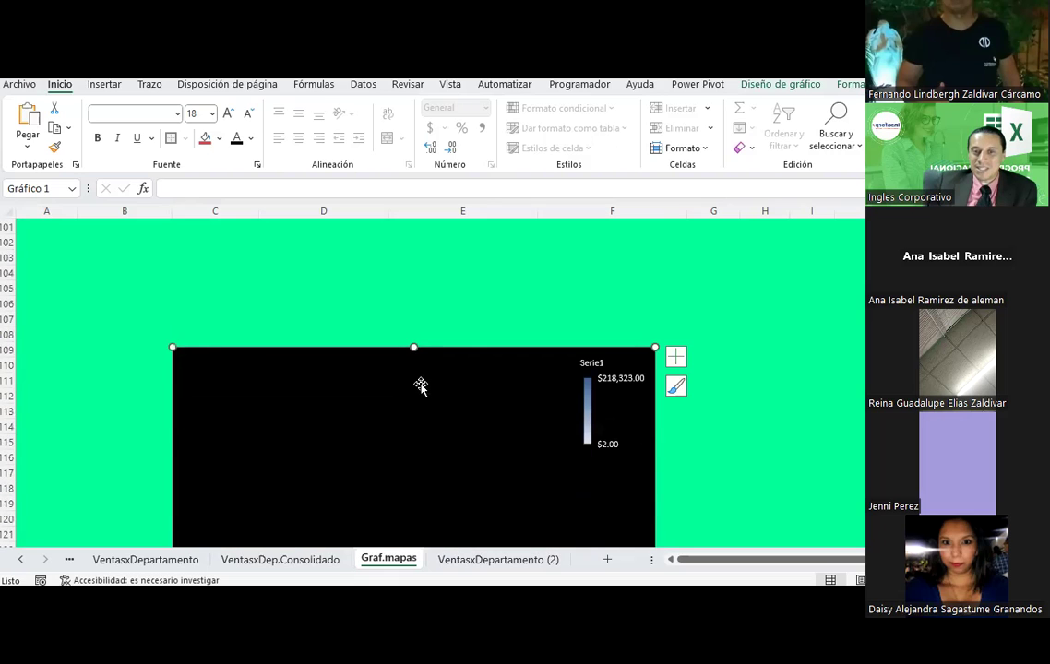
{"action": "scroll", "coordinate": [418, 387], "scroll_direction": "down", "scroll_amount": 6}
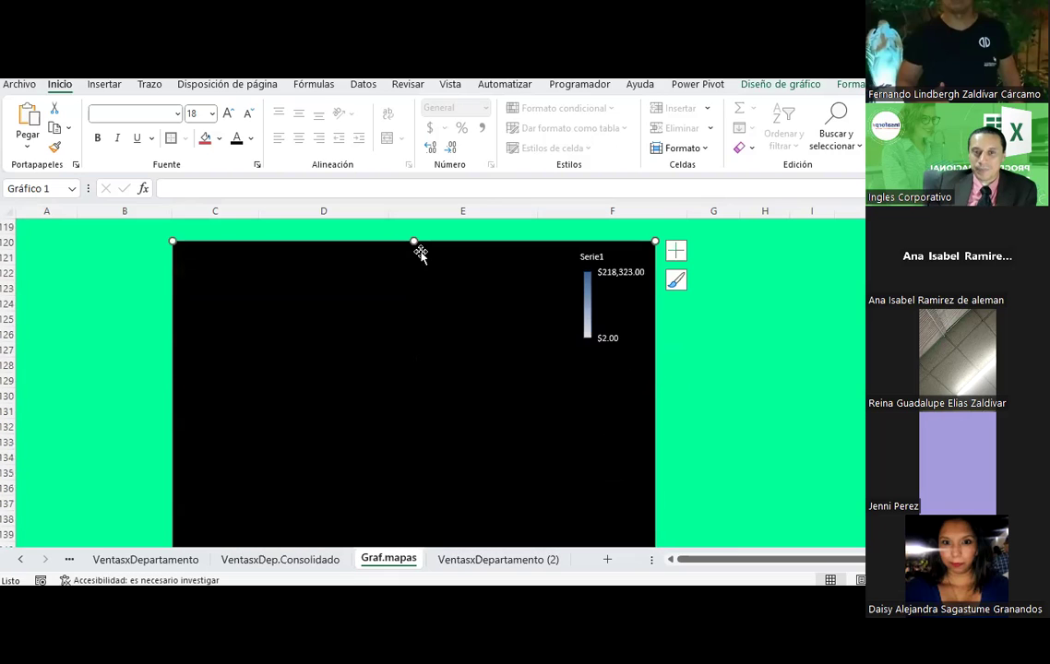
{"action": "left_click_drag", "start_coordinate": [421, 350], "coordinate": [436, 544]}
{"action": "scroll", "coordinate": [423, 369], "scroll_direction": "down", "scroll_amount": 3}
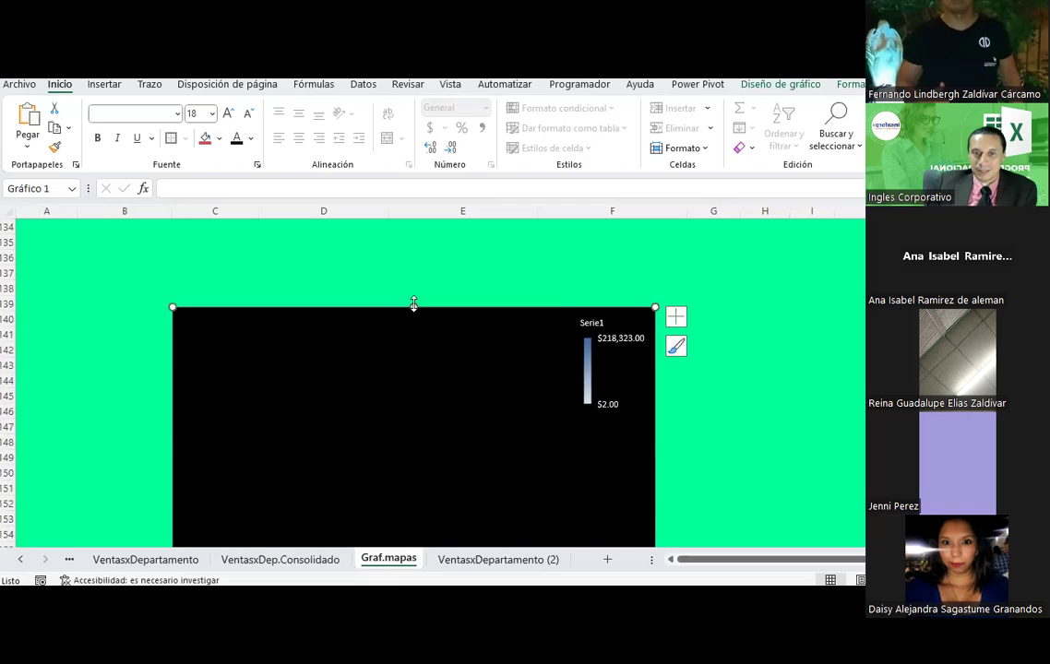
{"action": "scroll", "coordinate": [434, 360], "scroll_direction": "down", "scroll_amount": 12}
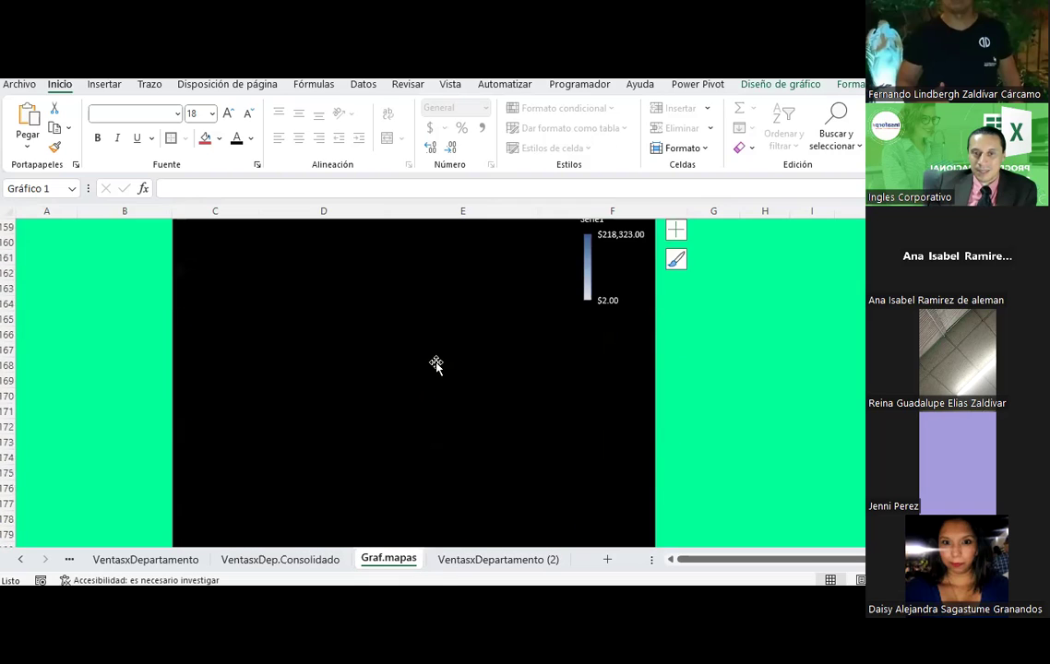
{"action": "scroll", "coordinate": [487, 398], "scroll_direction": "up", "scroll_amount": 2}
{"action": "scroll", "coordinate": [487, 399], "scroll_direction": "up", "scroll_amount": 6}
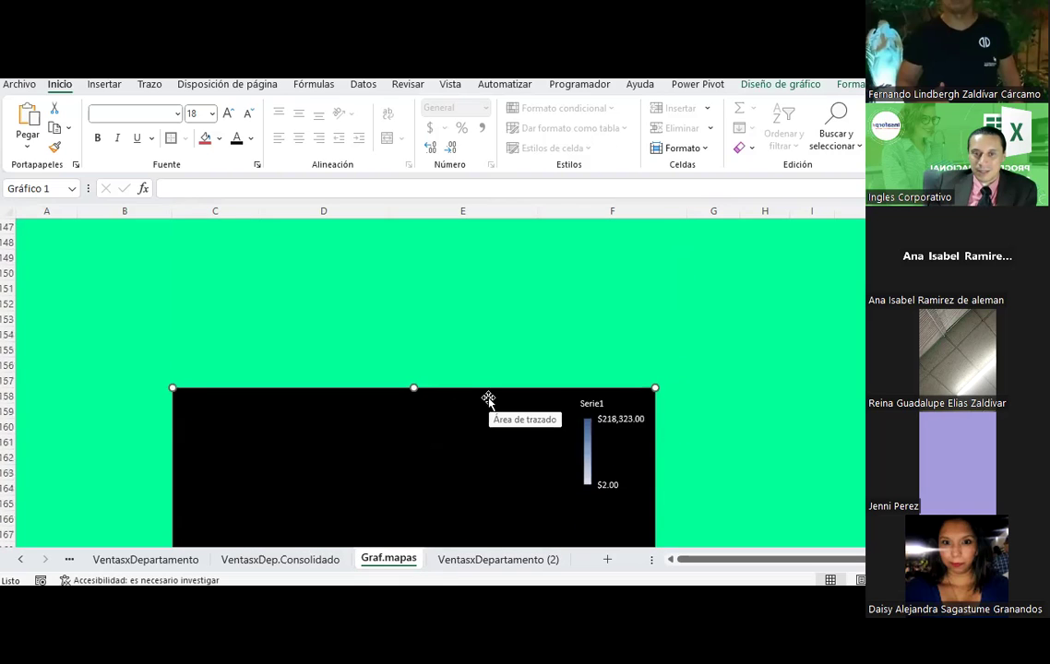
{"action": "mouse_move", "coordinate": [426, 445]}
{"action": "left_mouse_down"}
{"action": "mouse_move", "coordinate": [430, 395]}
{"action": "mouse_move", "coordinate": [414, 505]}
{"action": "left_mouse_up"}
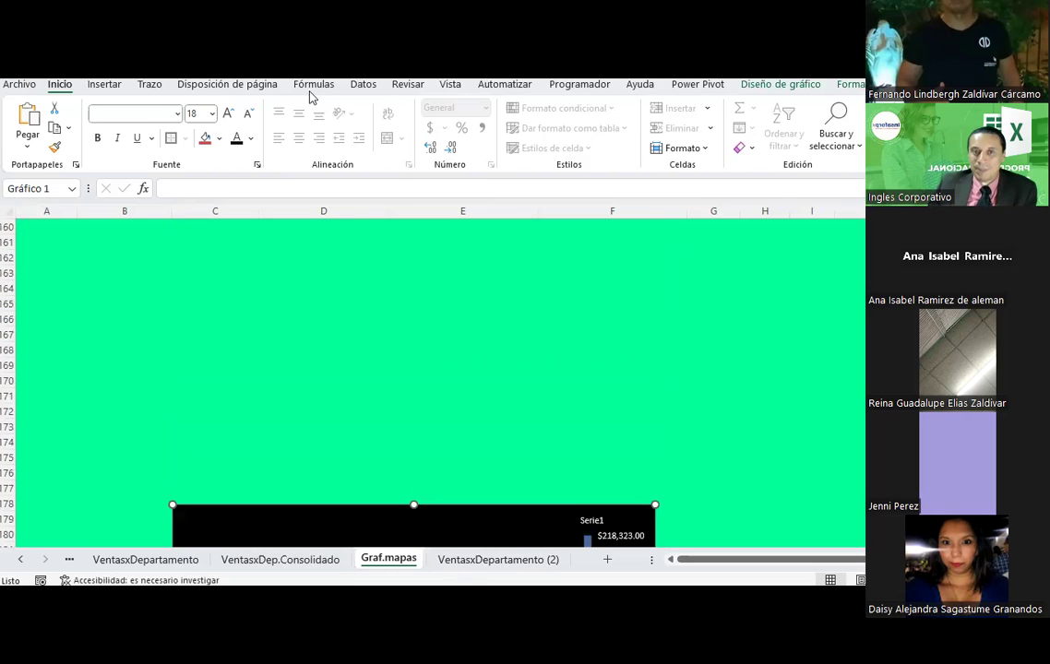
Drop the map chart still further down the sheet.
{"action": "left_click", "coordinate": [107, 85]}
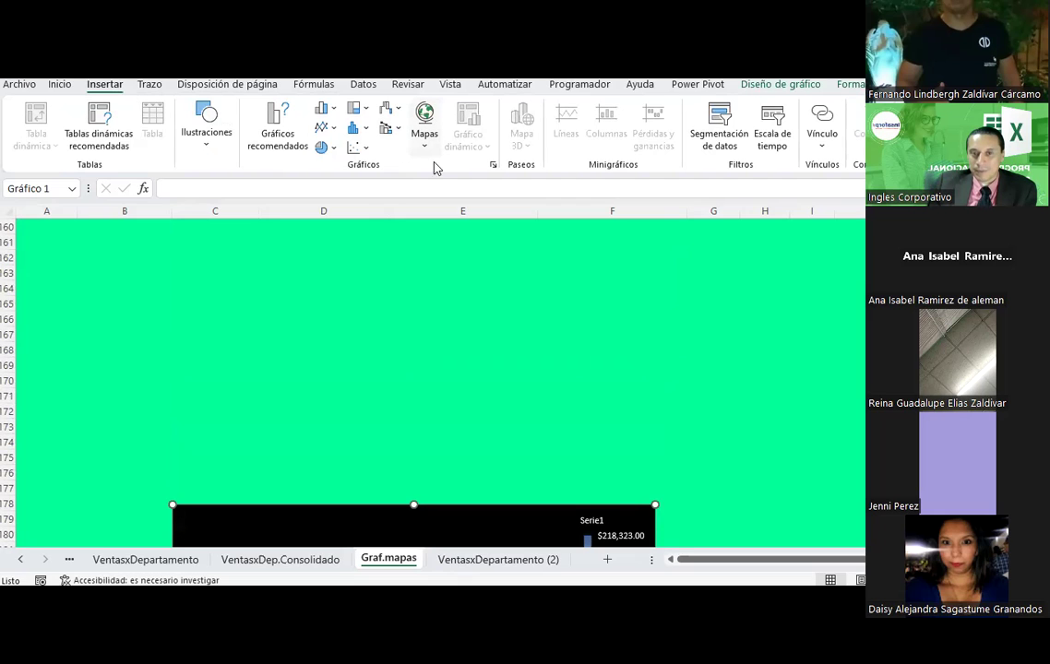
{"action": "scroll", "coordinate": [389, 341], "scroll_direction": "down", "scroll_amount": 2}
{"action": "scroll", "coordinate": [407, 359], "scroll_direction": "down", "scroll_amount": 1}
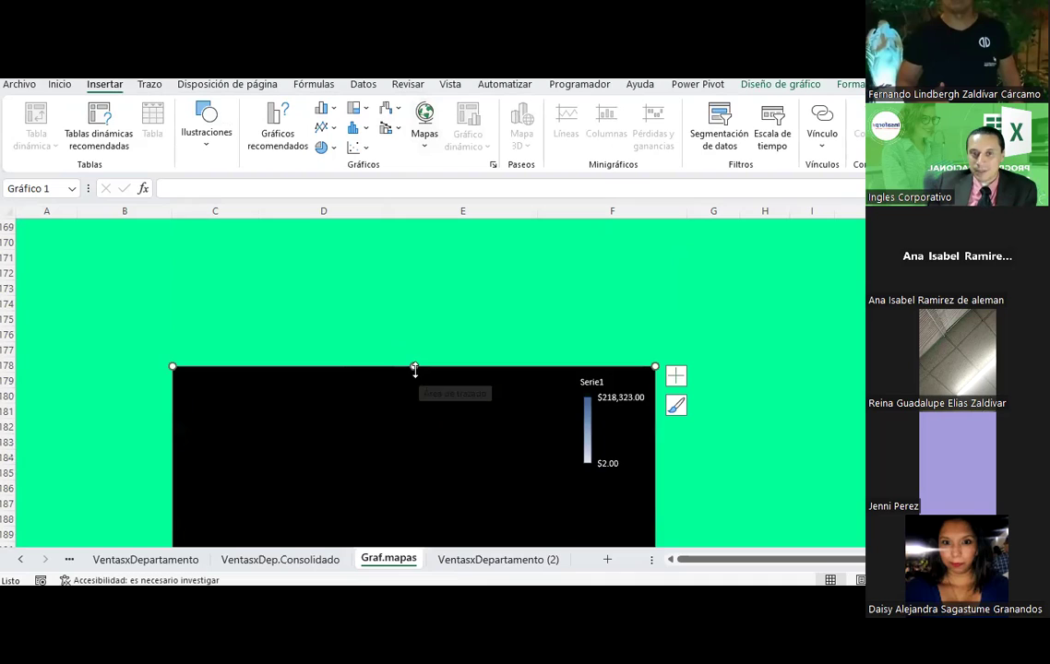
{"action": "left_click_drag", "start_coordinate": [398, 499], "coordinate": [399, 503]}
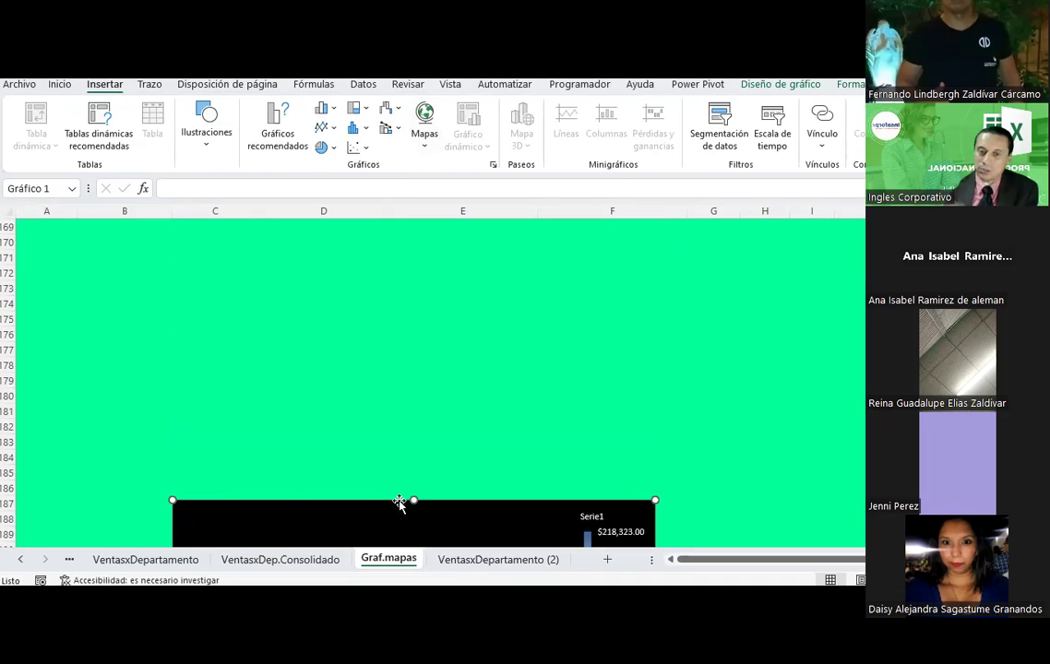
{"action": "scroll", "coordinate": [417, 446], "scroll_direction": "down", "scroll_amount": 4}
Drag the empty chart's top edge down to shrink it to a small box.
{"action": "left_click_drag", "start_coordinate": [415, 313], "coordinate": [406, 545]}
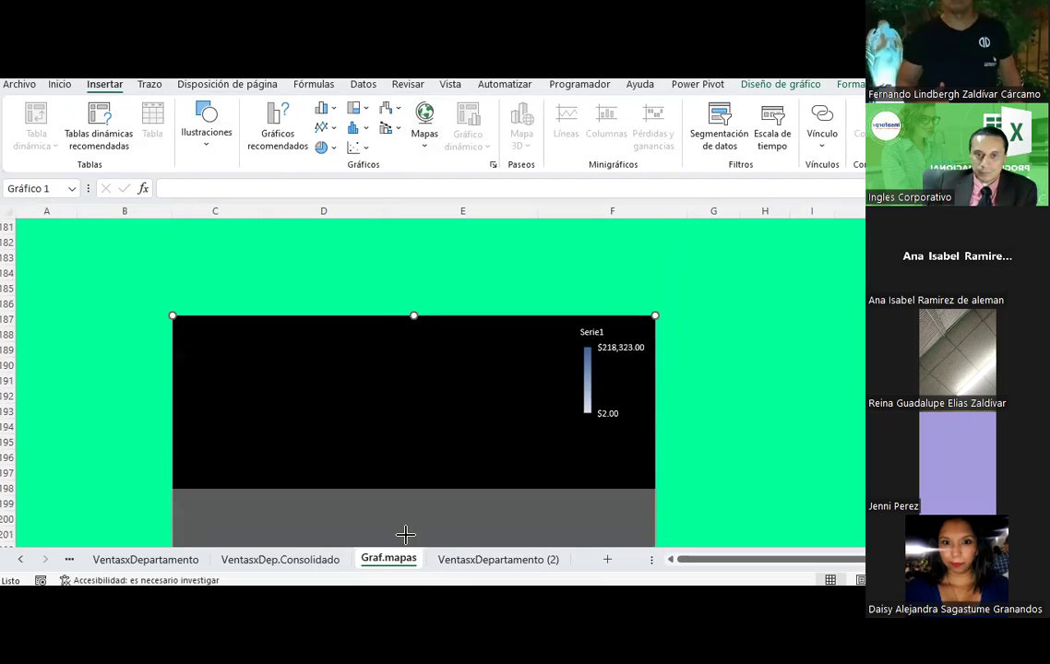
{"action": "scroll", "coordinate": [435, 430], "scroll_direction": "down", "scroll_amount": 5}
{"action": "scroll", "coordinate": [452, 388], "scroll_direction": "down", "scroll_amount": 5}
{"action": "scroll", "coordinate": [438, 314], "scroll_direction": "up", "scroll_amount": 3}
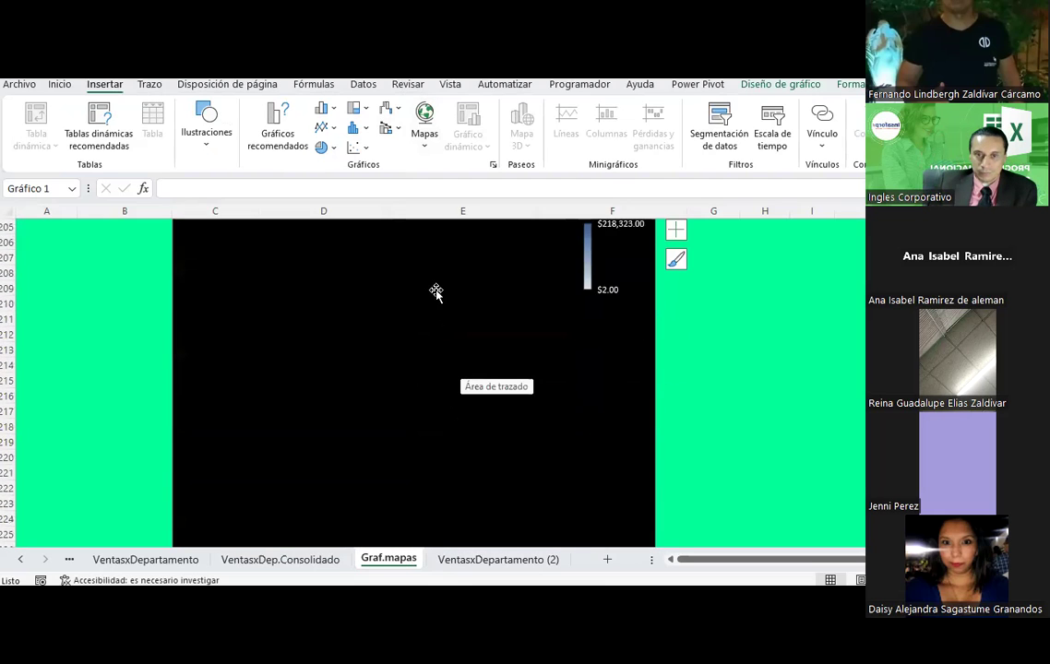
{"action": "left_click_drag", "start_coordinate": [412, 240], "coordinate": [413, 376]}
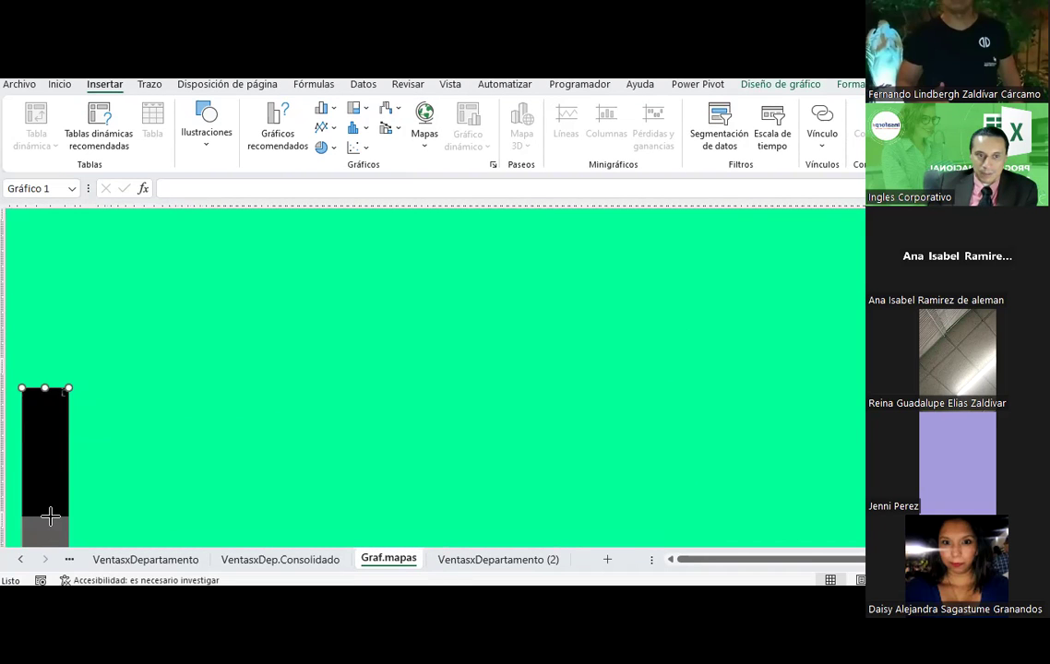
{"action": "left_click_drag", "start_coordinate": [44, 395], "coordinate": [45, 498]}
Flatten the empty chart to a thin strip, checking the Mapas chart types without inserting.
{"action": "left_click", "coordinate": [423, 147]}
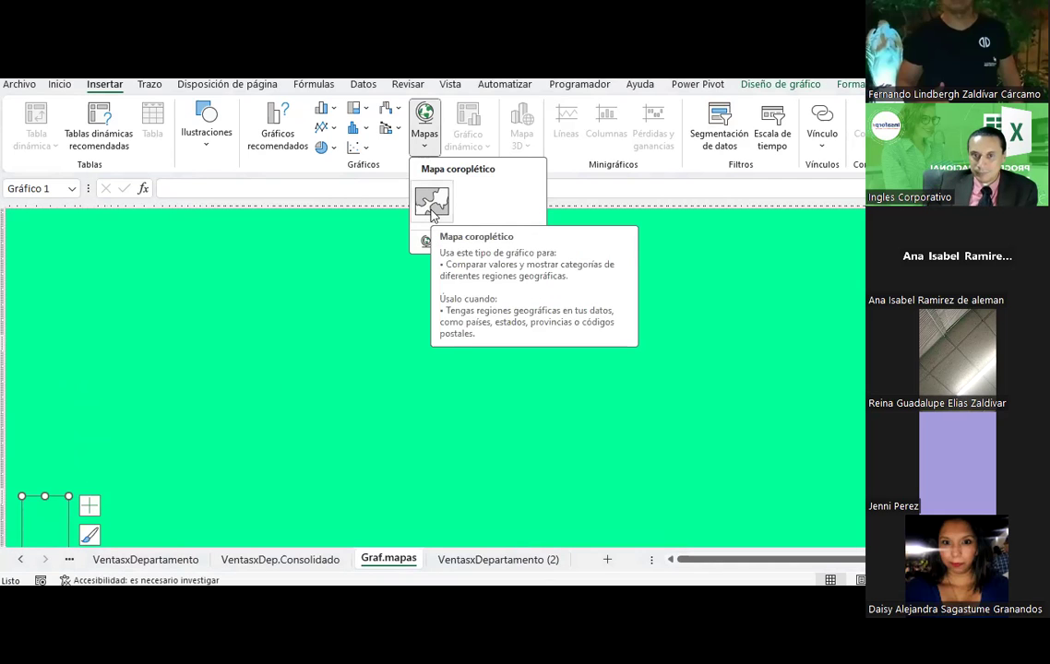
{"action": "left_click", "coordinate": [44, 508]}
{"action": "left_click_drag", "start_coordinate": [45, 496], "coordinate": [43, 553]}
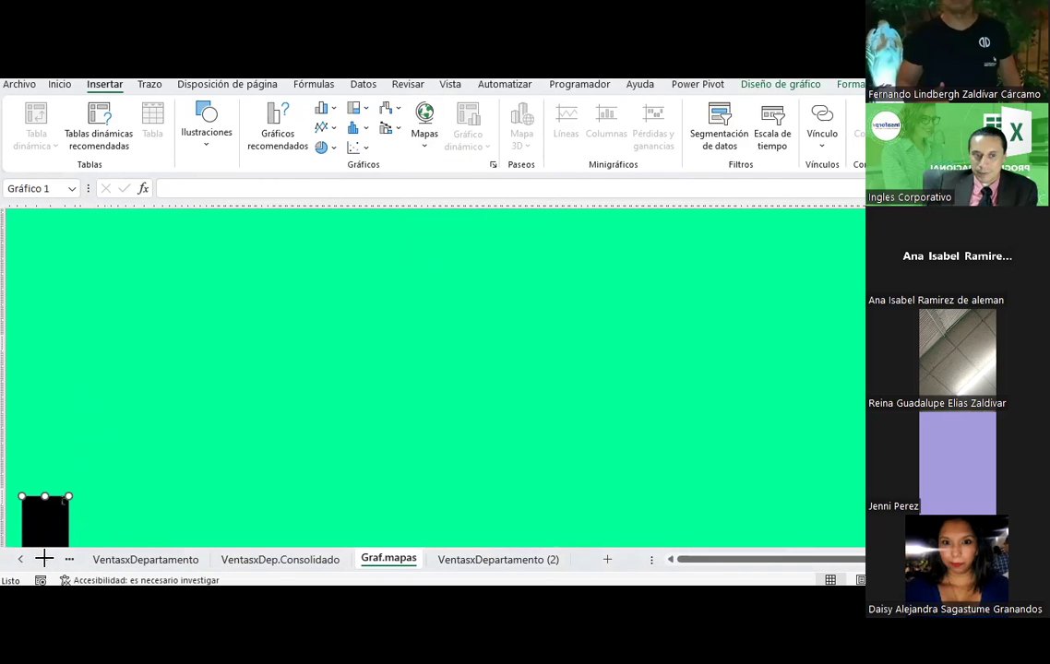
{"action": "left_click", "coordinate": [424, 146]}
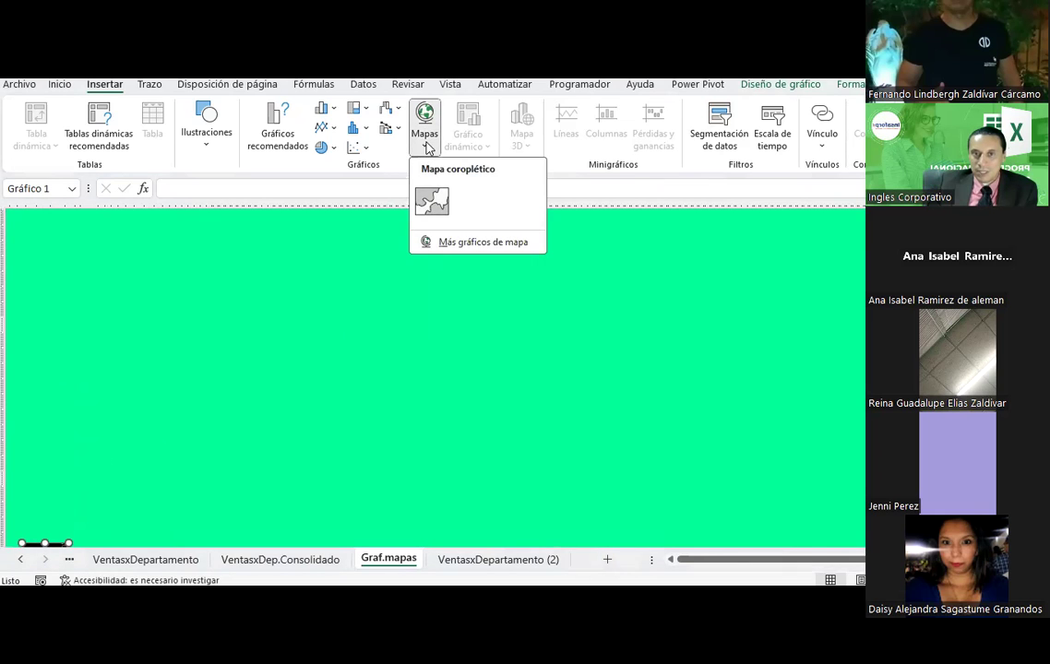
{"action": "left_click", "coordinate": [325, 560]}
Preview a filled map of C6:E19 on VentasxDep.Consolidado, then look over VentasxDepartamento (2).
{"action": "left_click", "coordinate": [325, 560]}
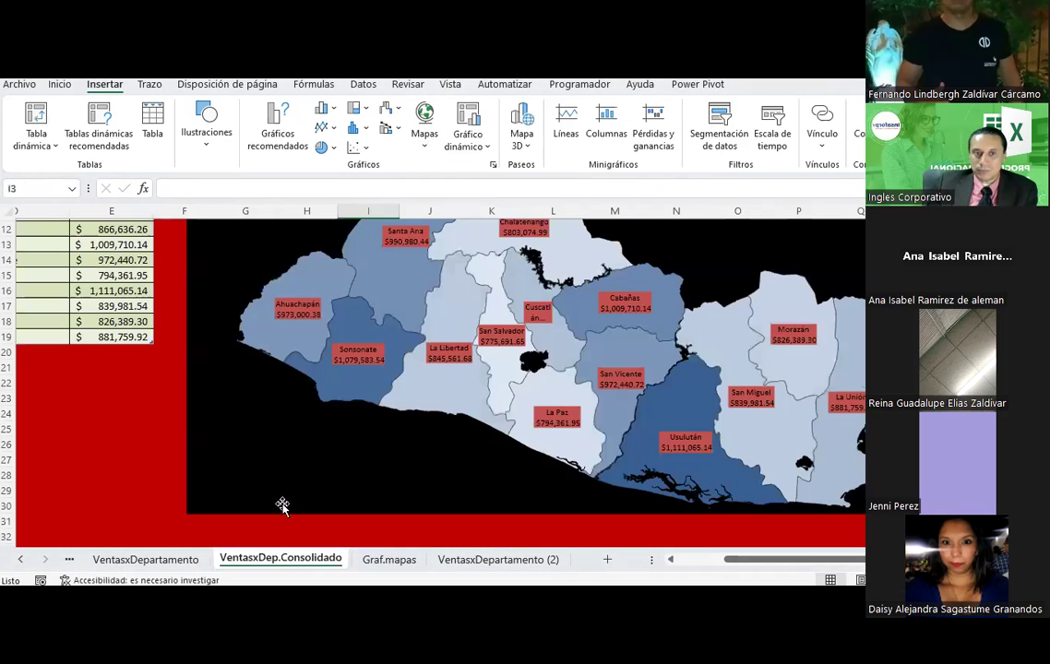
{"action": "scroll", "coordinate": [226, 423], "scroll_direction": "up", "scroll_amount": 3}
{"action": "scroll", "coordinate": [226, 422], "scroll_direction": "left", "scroll_amount": 2}
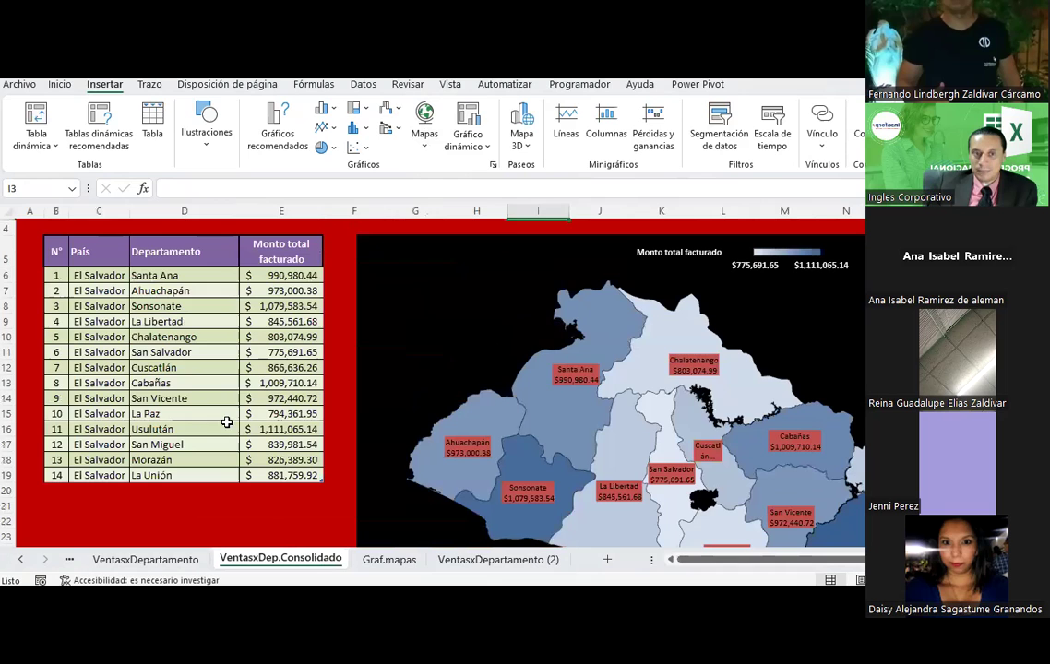
{"action": "left_click_drag", "start_coordinate": [110, 281], "coordinate": [304, 472]}
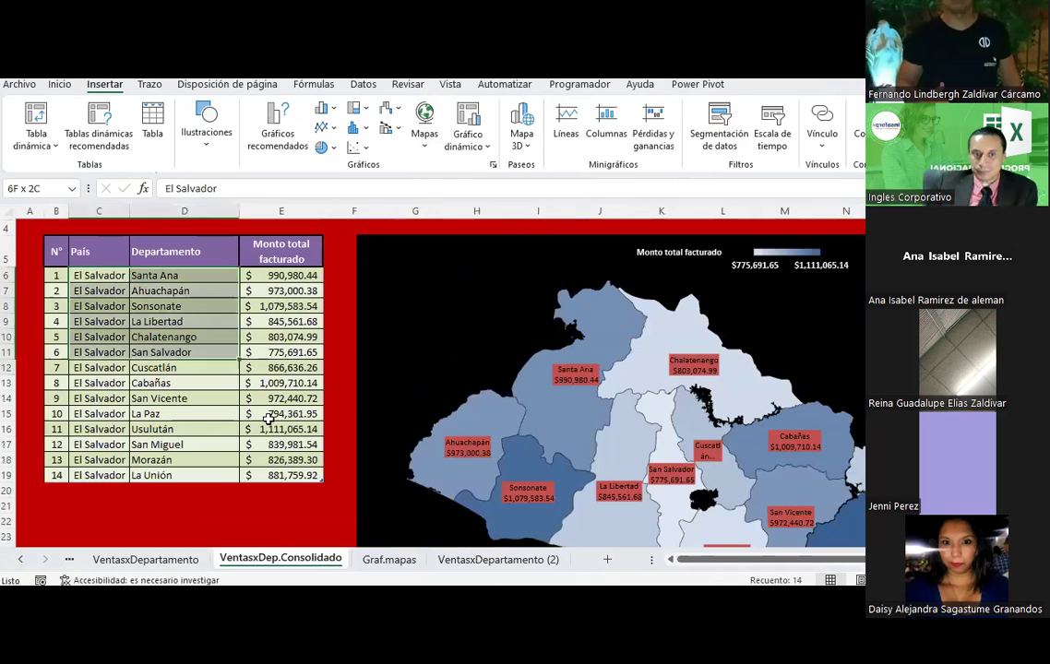
{"action": "left_click", "coordinate": [426, 146]}
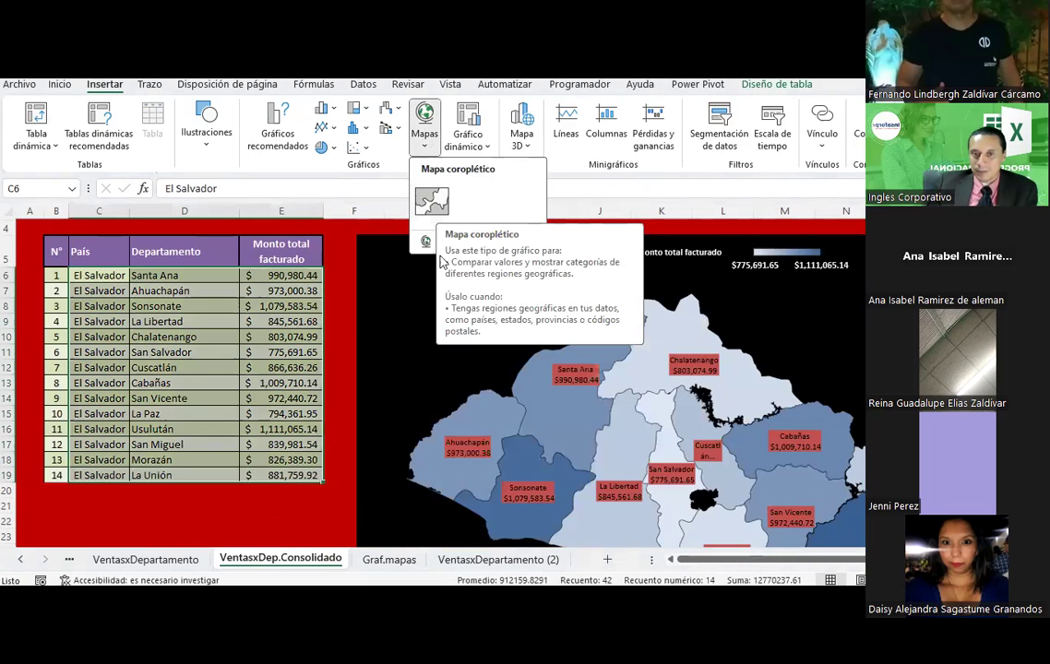
{"action": "left_click", "coordinate": [295, 248]}
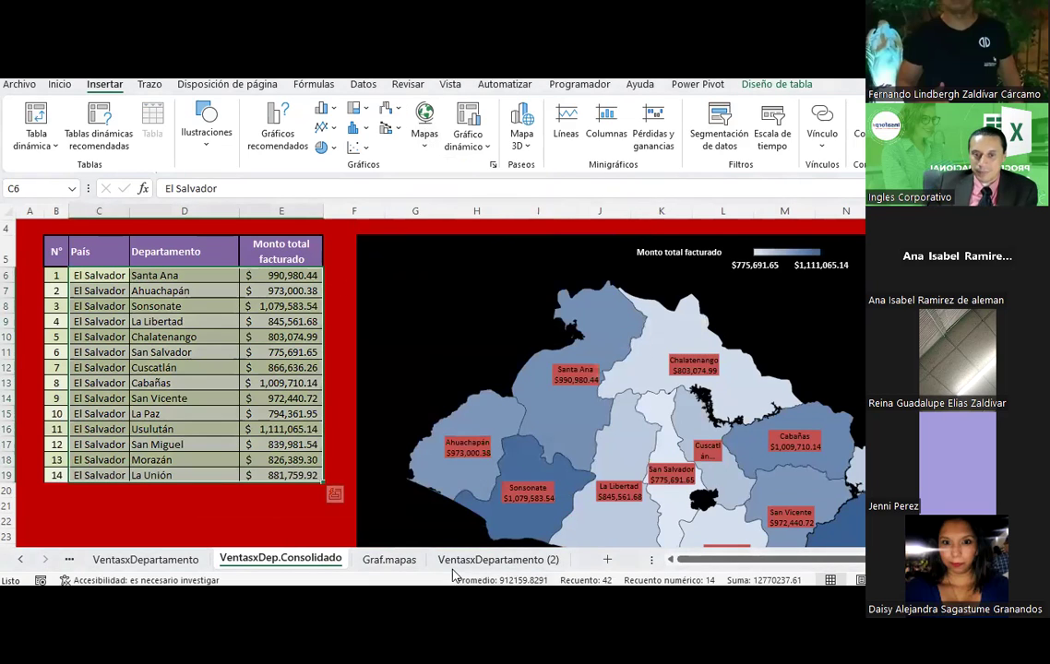
{"action": "left_click", "coordinate": [489, 559]}
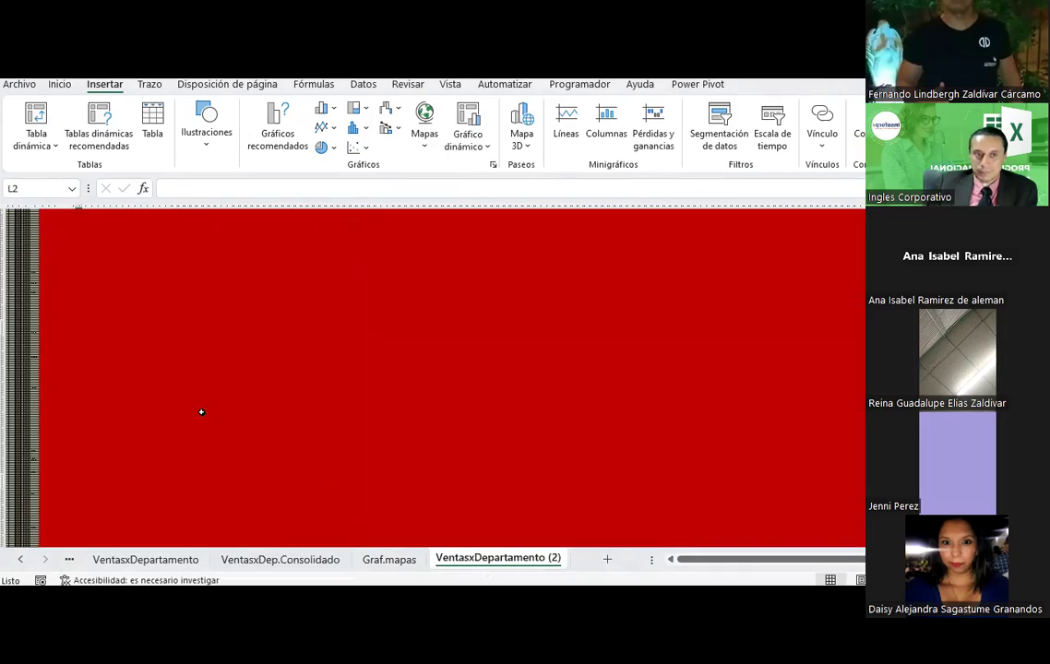
{"action": "scroll", "coordinate": [201, 412], "scroll_direction": "up", "scroll_amount": 3, "text": "ctrl"}
{"action": "scroll", "coordinate": [202, 413], "scroll_direction": "up", "scroll_amount": 3, "text": "ctrl"}
{"action": "scroll", "coordinate": [201, 412], "scroll_direction": "up", "scroll_amount": 2, "text": "ctrl"}
{"action": "scroll", "coordinate": [201, 413], "scroll_direction": "up", "scroll_amount": 2, "text": "ctrl"}
{"action": "scroll", "coordinate": [591, 417], "scroll_direction": "up", "scroll_amount": 8}
{"action": "scroll", "coordinate": [830, 403], "scroll_direction": "up", "scroll_amount": 12}
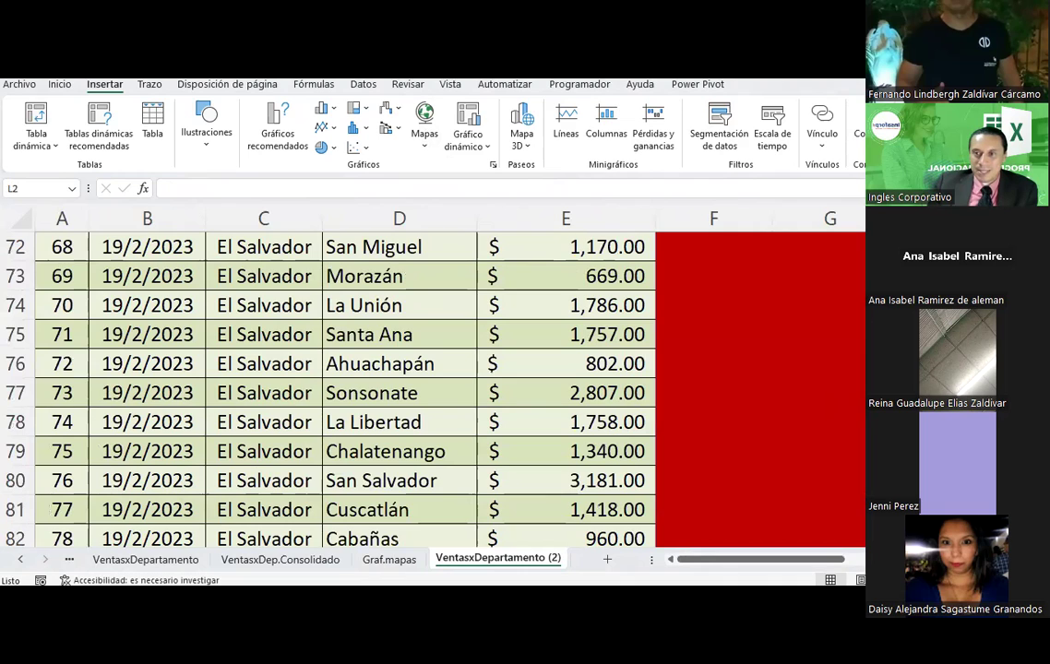
{"action": "scroll", "coordinate": [434, 387], "scroll_direction": "up", "scroll_amount": 20}
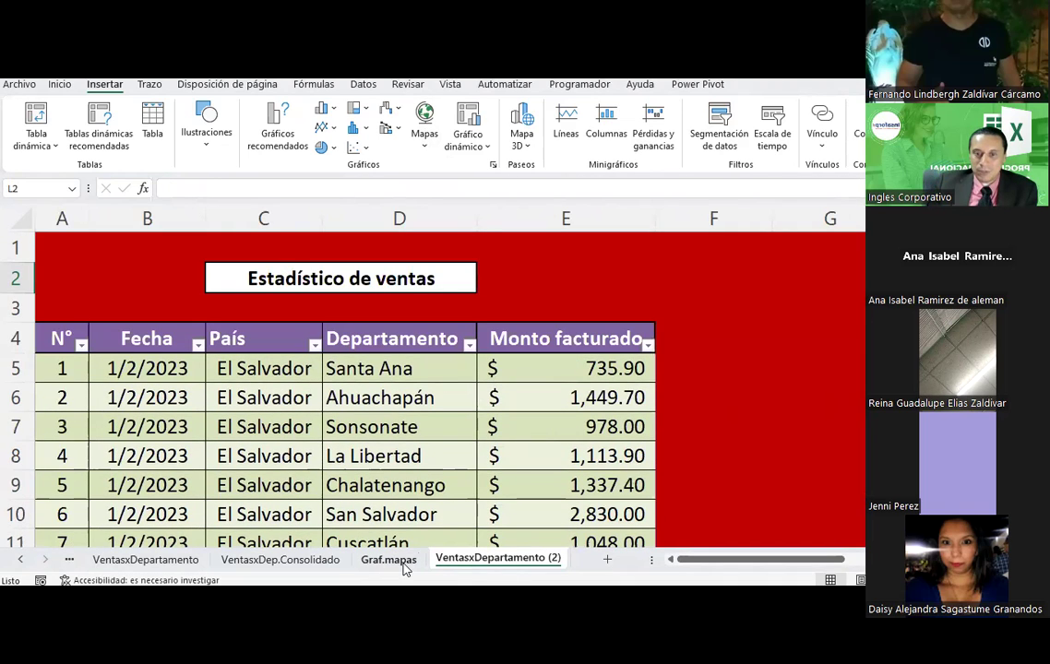
Delete the leftover empty chart on Graf.mapas and return to VentasxDep.Consolidado.
{"action": "left_click", "coordinate": [389, 560]}
{"action": "left_click_drag", "start_coordinate": [44, 545], "coordinate": [44, 497]}
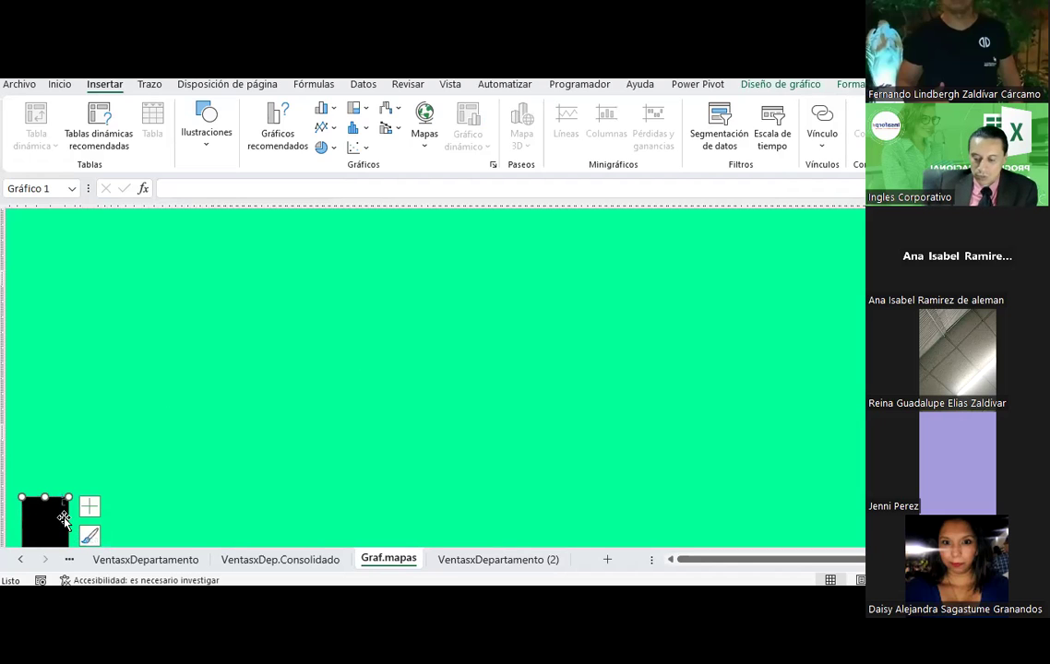
{"action": "key", "text": "Delete"}
{"action": "left_click", "coordinate": [277, 560]}
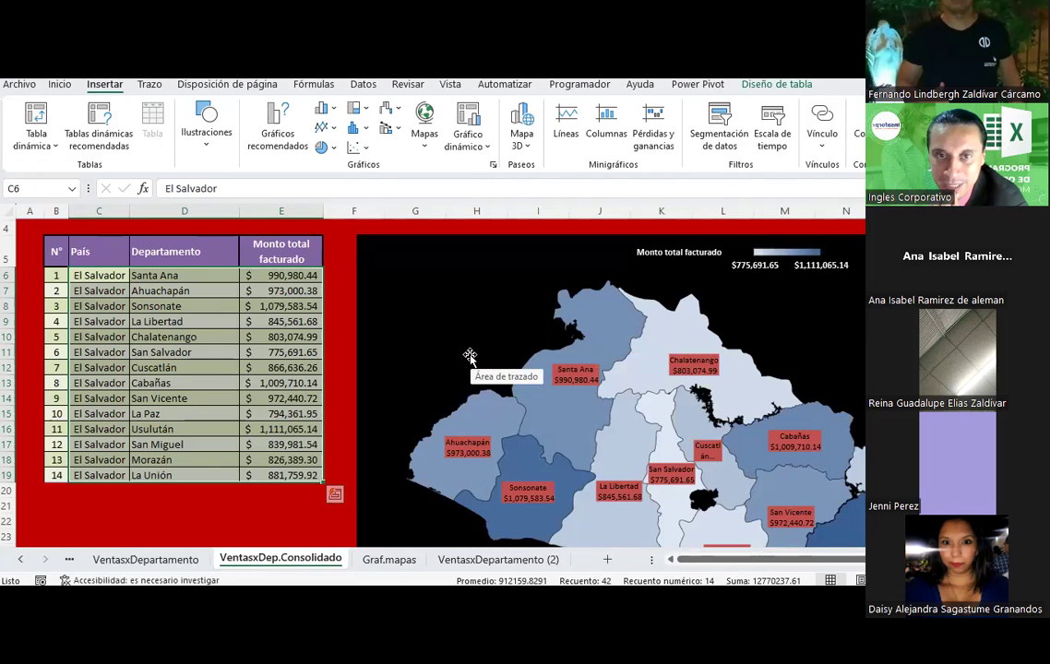
{"action": "left_click", "coordinate": [341, 328]}
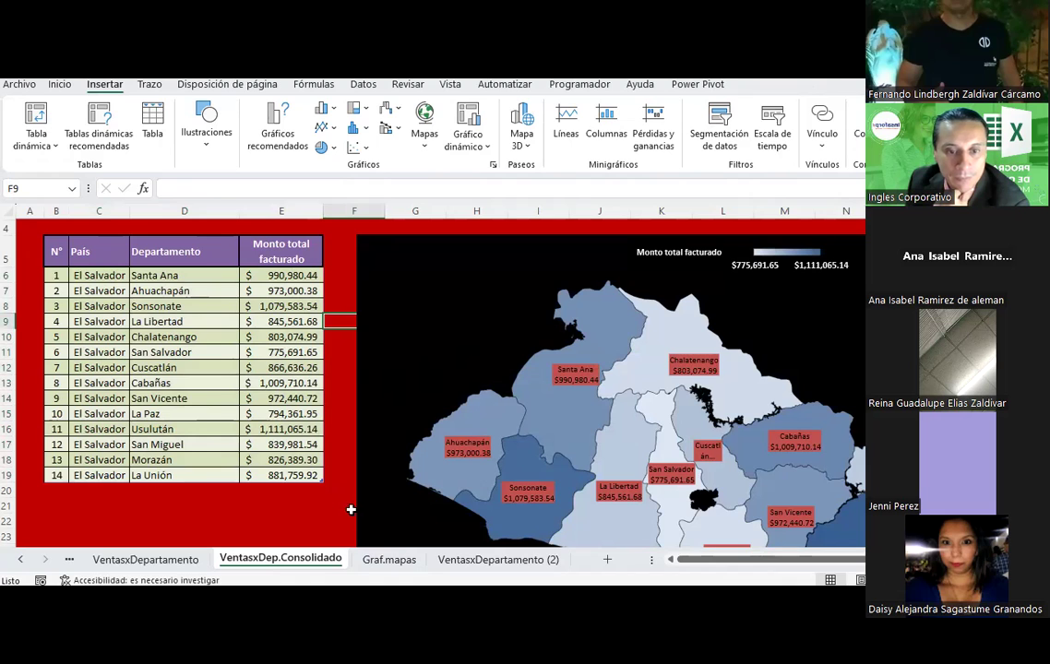
Delete the VentasxDepartamento (2) sheet.
{"action": "right_click", "coordinate": [495, 560]}
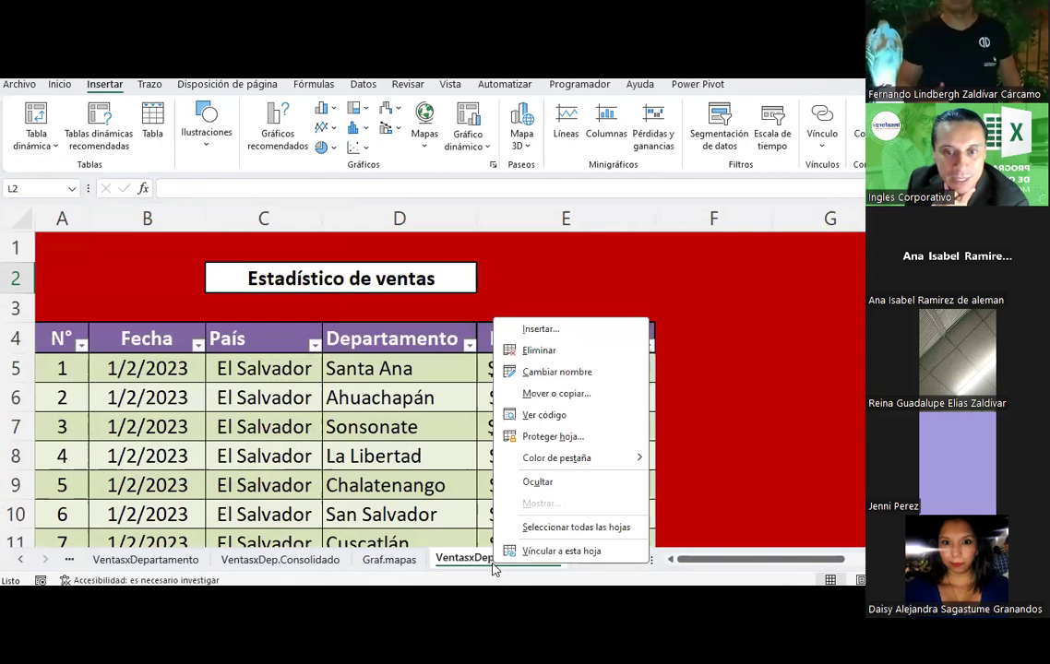
{"action": "left_click", "coordinate": [535, 358]}
{"action": "left_click", "coordinate": [508, 362]}
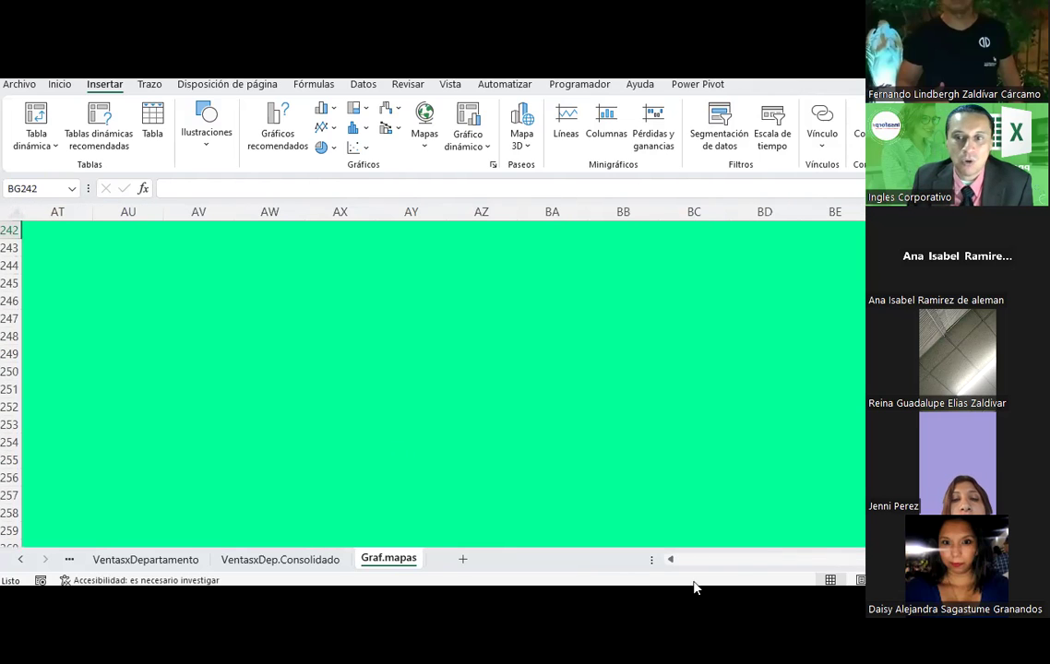
Shorten row 4 on Graf.mapas to tighten the Objetivo box, then return to VentasxDep.Consolidado.
{"action": "left_click", "coordinate": [672, 561]}
{"action": "left_click", "coordinate": [683, 560]}
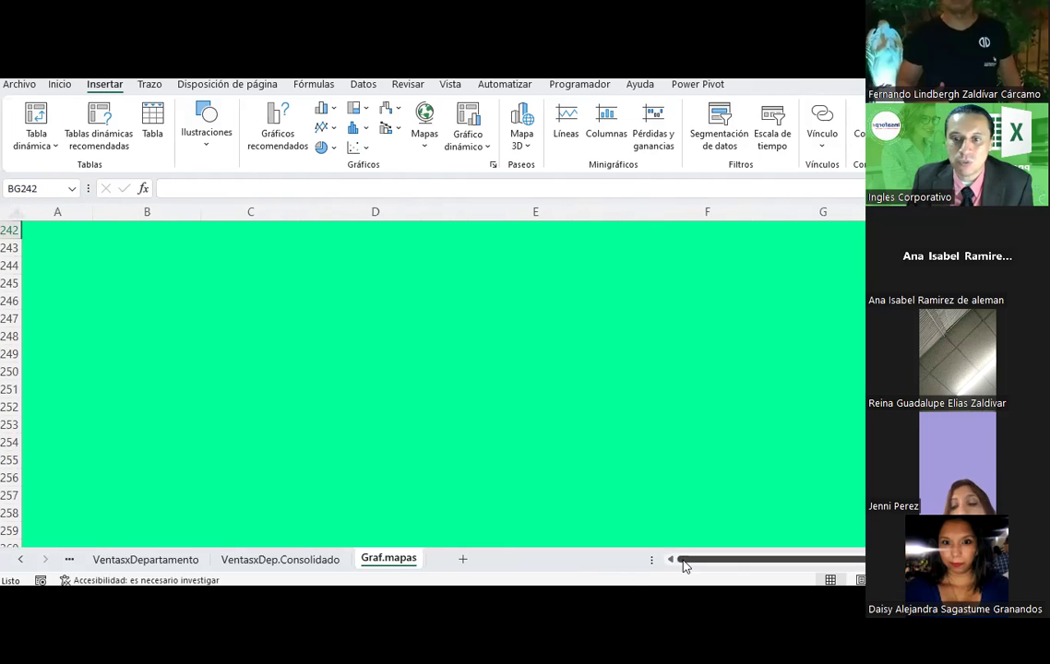
{"action": "scroll", "coordinate": [443, 383], "scroll_direction": "up", "scroll_amount": 20}
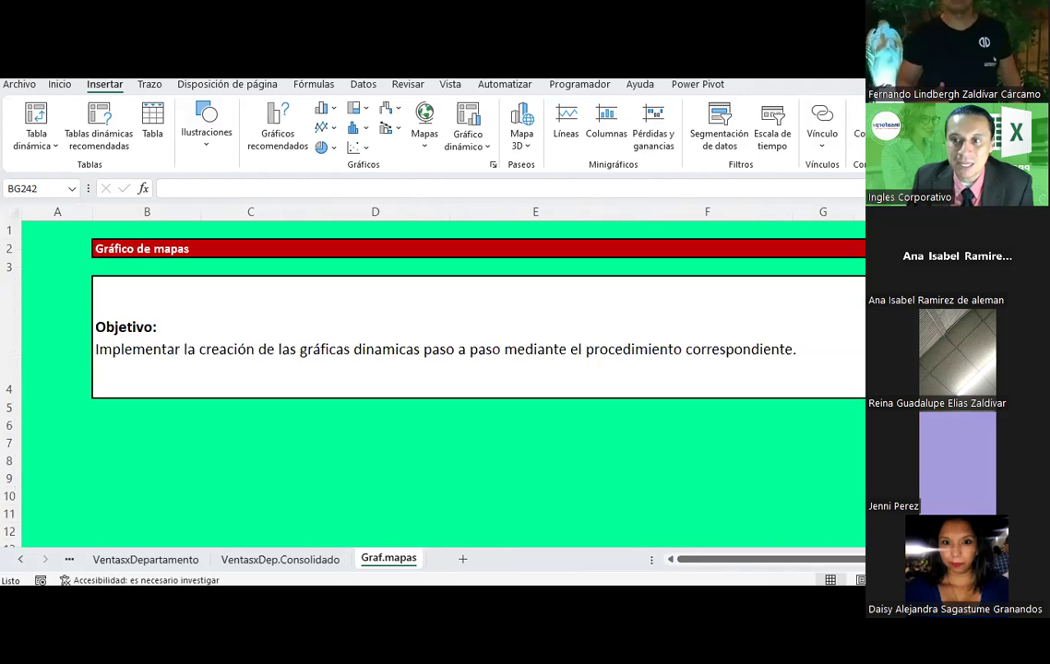
{"action": "left_click", "coordinate": [257, 441]}
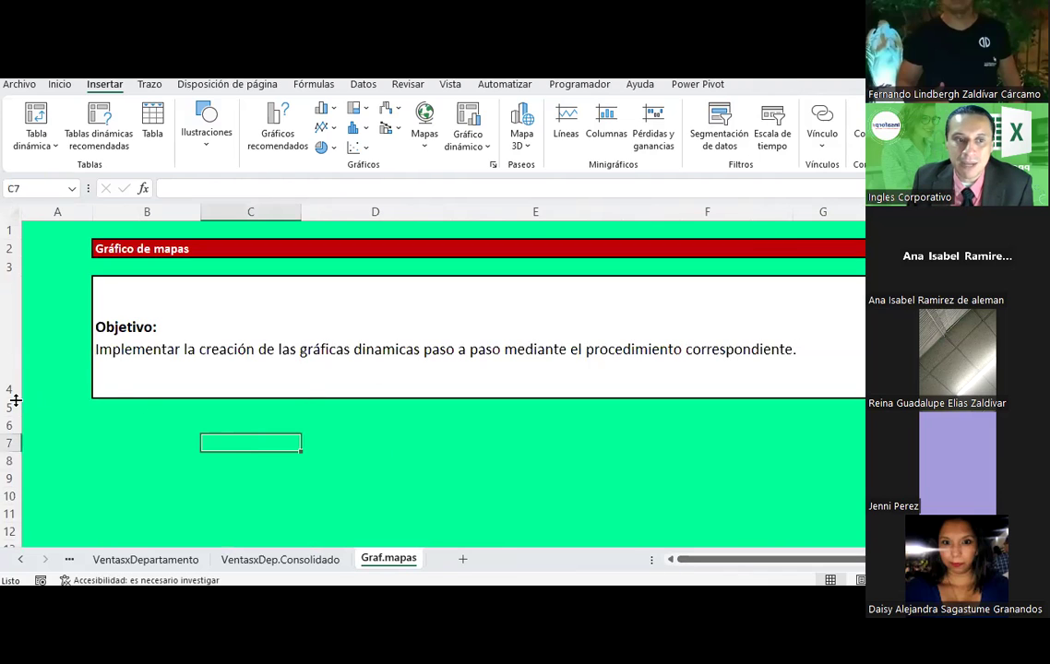
{"action": "left_click_drag", "start_coordinate": [16, 400], "coordinate": [7, 321]}
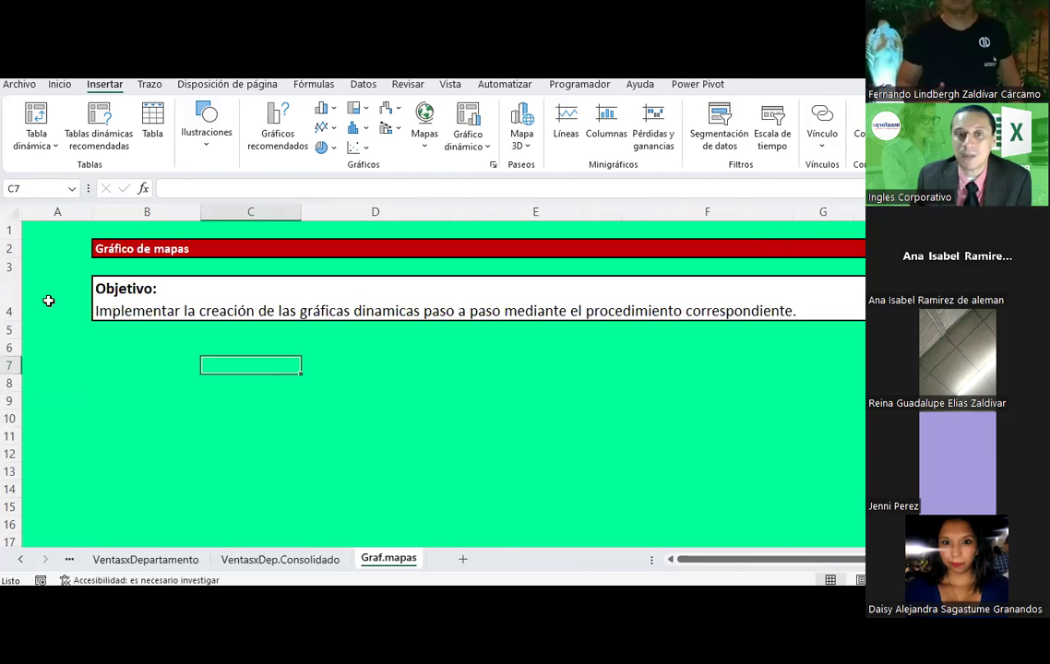
{"action": "left_click", "coordinate": [306, 560]}
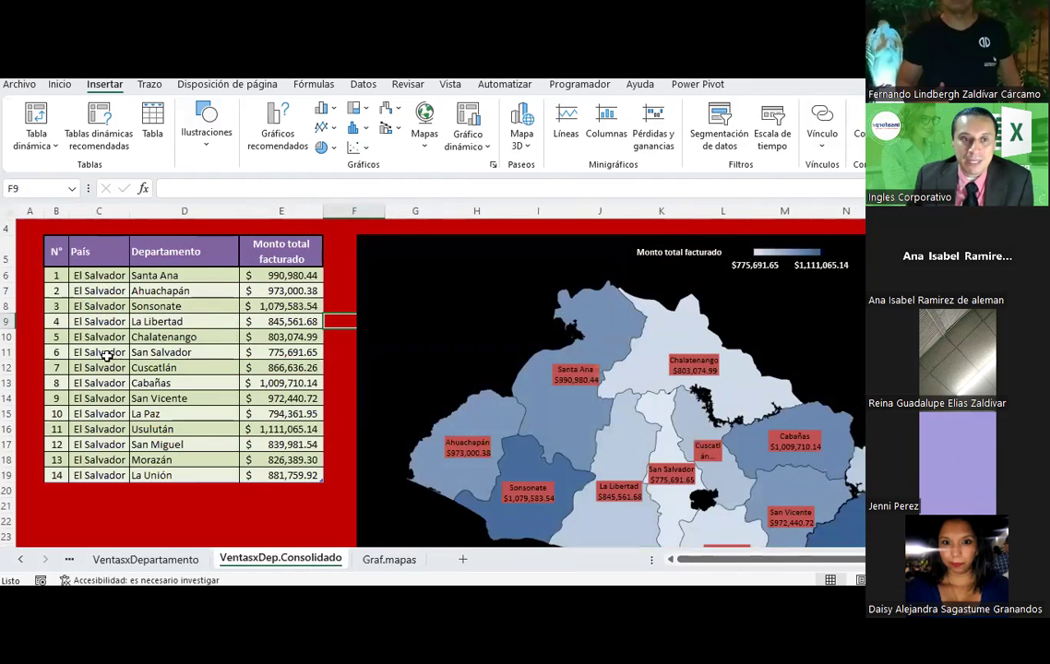
Copy VentasxDep.Consolidado, move the copy after Graf.mapas, and delete its map chart.
{"action": "right_click", "coordinate": [303, 571]}
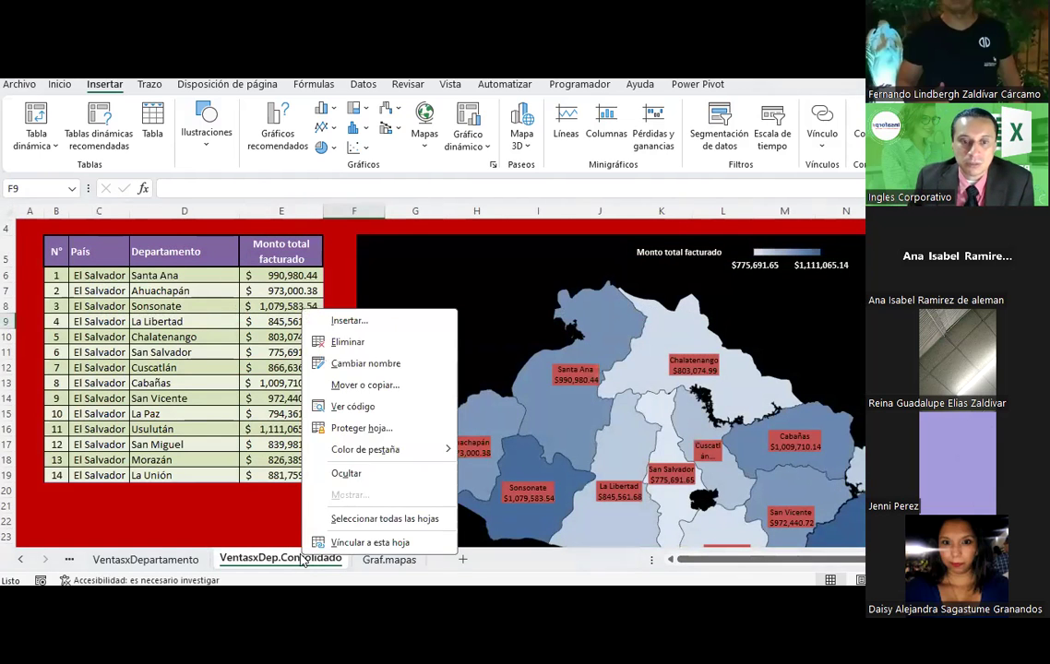
{"action": "left_click", "coordinate": [374, 383]}
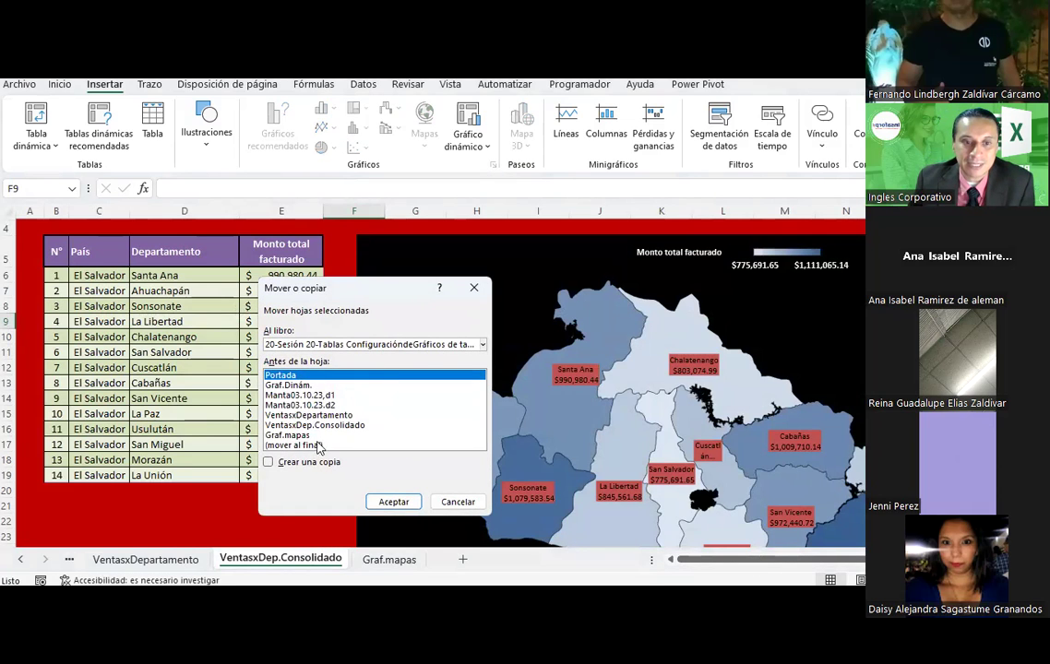
{"action": "left_click", "coordinate": [318, 425]}
{"action": "left_click", "coordinate": [268, 462]}
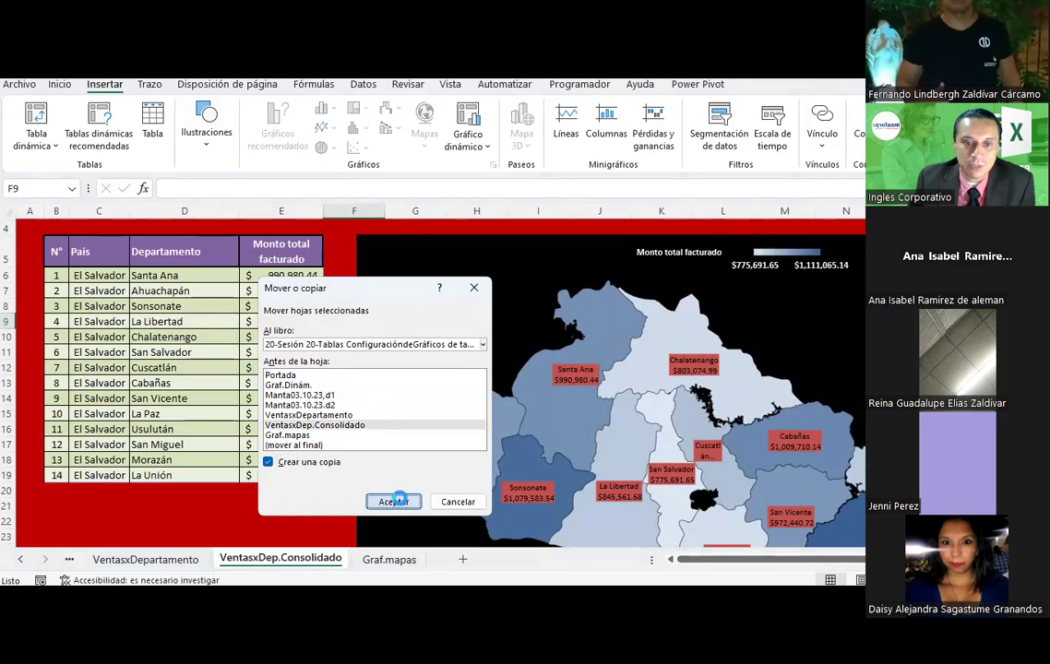
{"action": "left_click", "coordinate": [393, 502]}
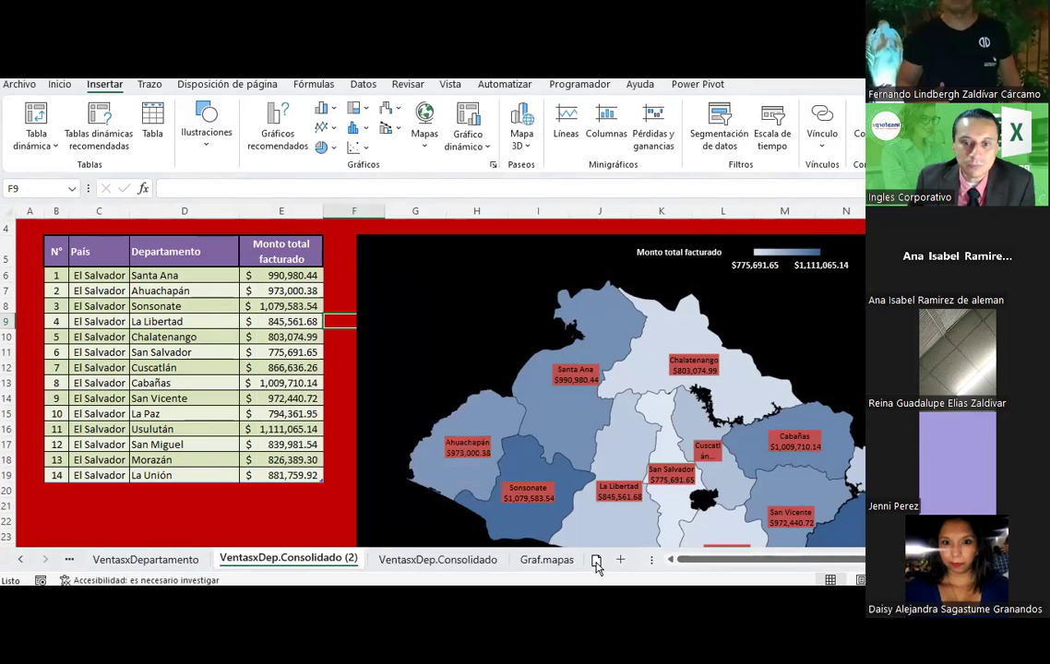
{"action": "left_click_drag", "start_coordinate": [596, 563], "coordinate": [597, 564]}
{"action": "left_click", "coordinate": [391, 303]}
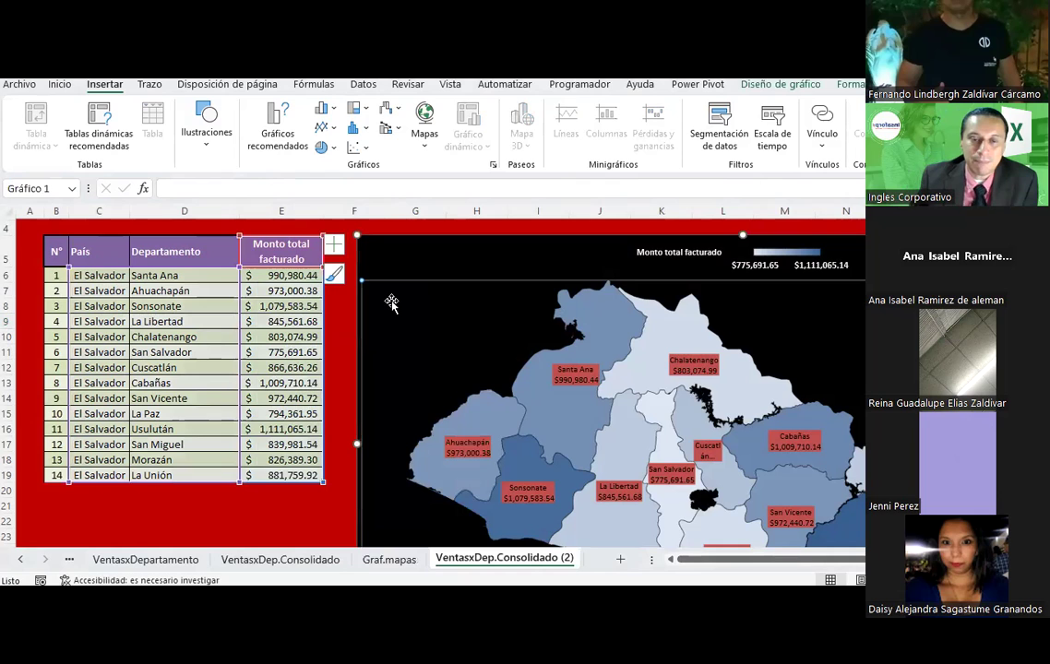
{"action": "key", "text": "Delete"}
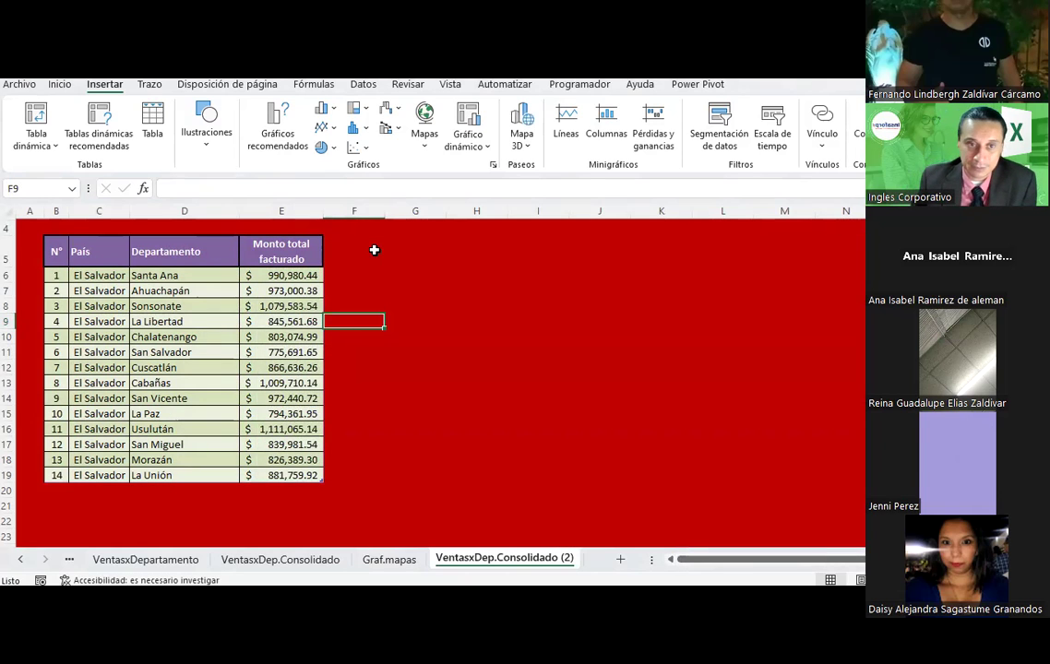
Select C6:E19 and launch Abrir mapas 3D from Insertar > Mapa 3D.
{"action": "left_click_drag", "start_coordinate": [108, 275], "coordinate": [295, 473]}
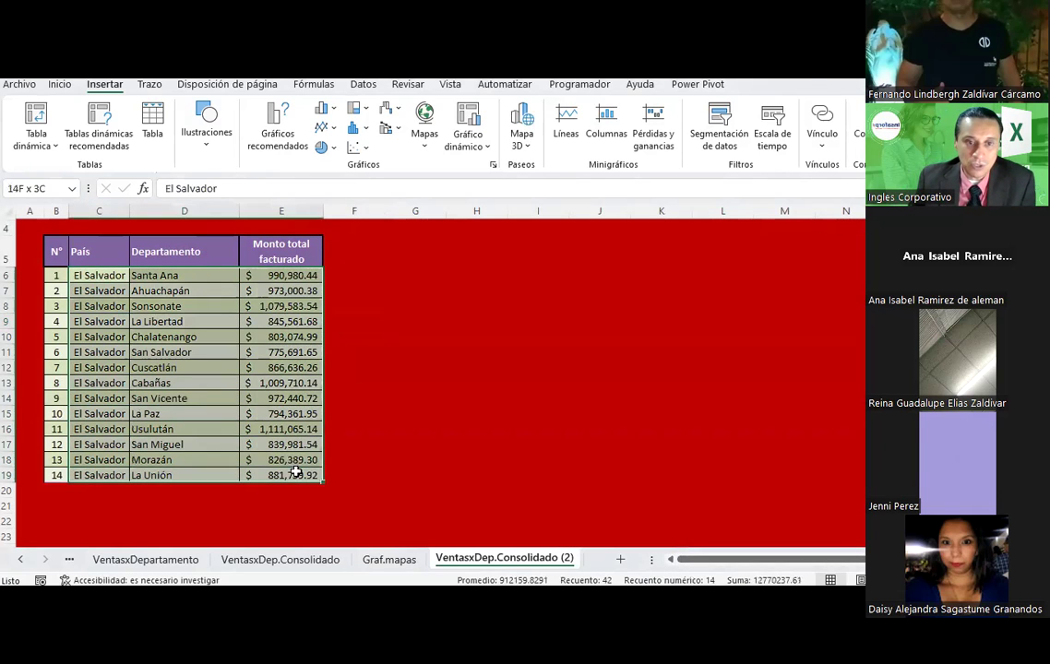
{"action": "left_click", "coordinate": [531, 147]}
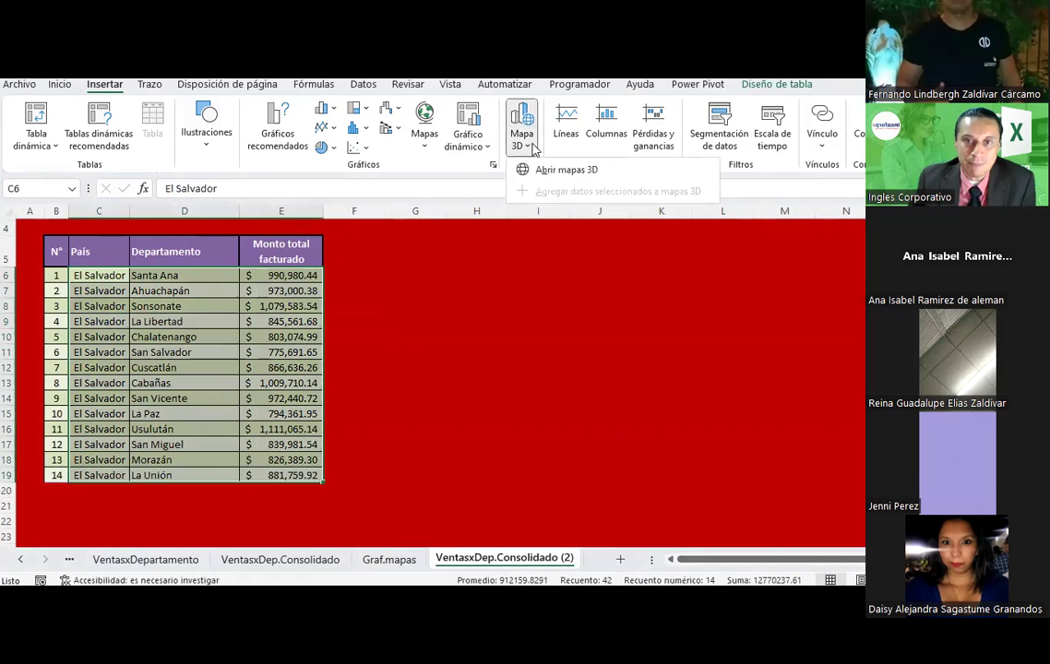
{"action": "left_click", "coordinate": [559, 176]}
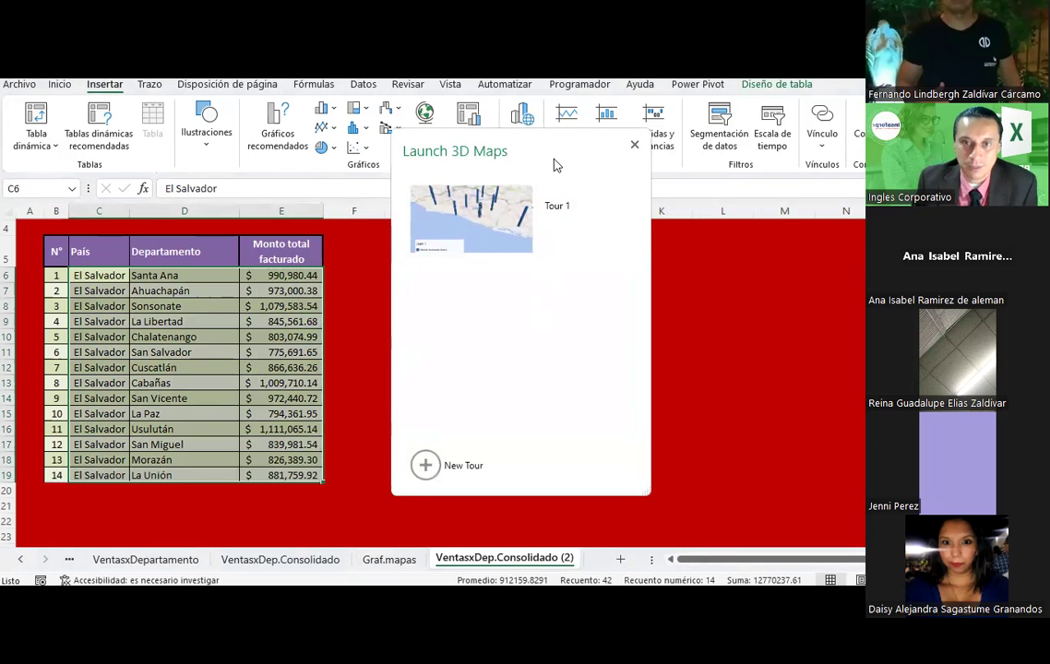
Open Tour 1, collapse the Tabla4 field list, and tilt the map to an oblique view.
{"action": "left_click", "coordinate": [471, 211]}
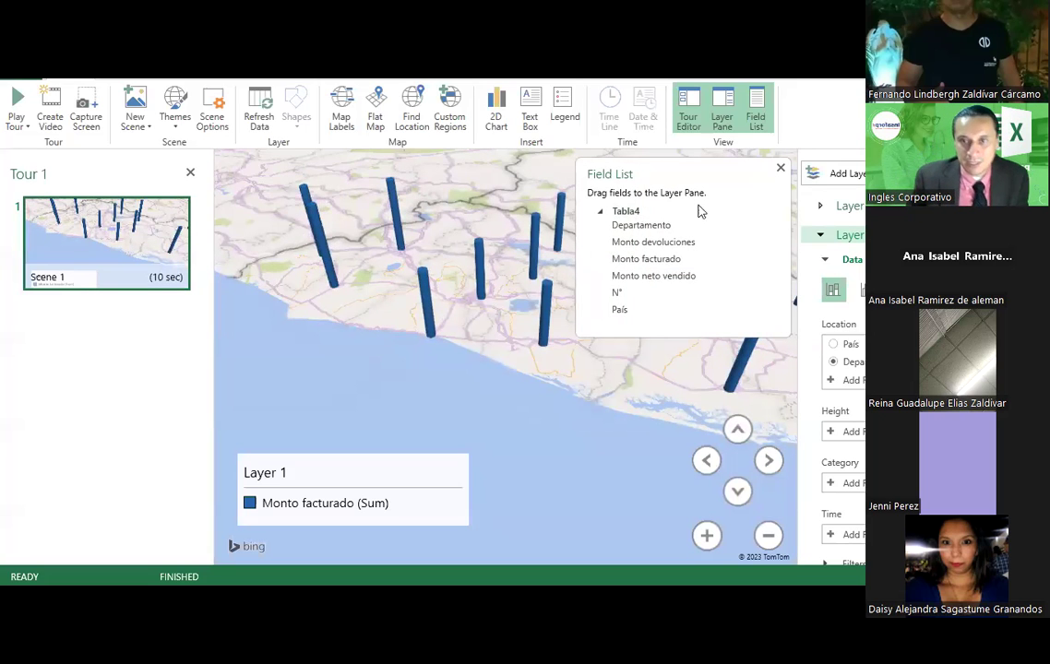
{"action": "left_click", "coordinate": [601, 210]}
{"action": "left_click_drag", "start_coordinate": [683, 182], "coordinate": [717, 182]}
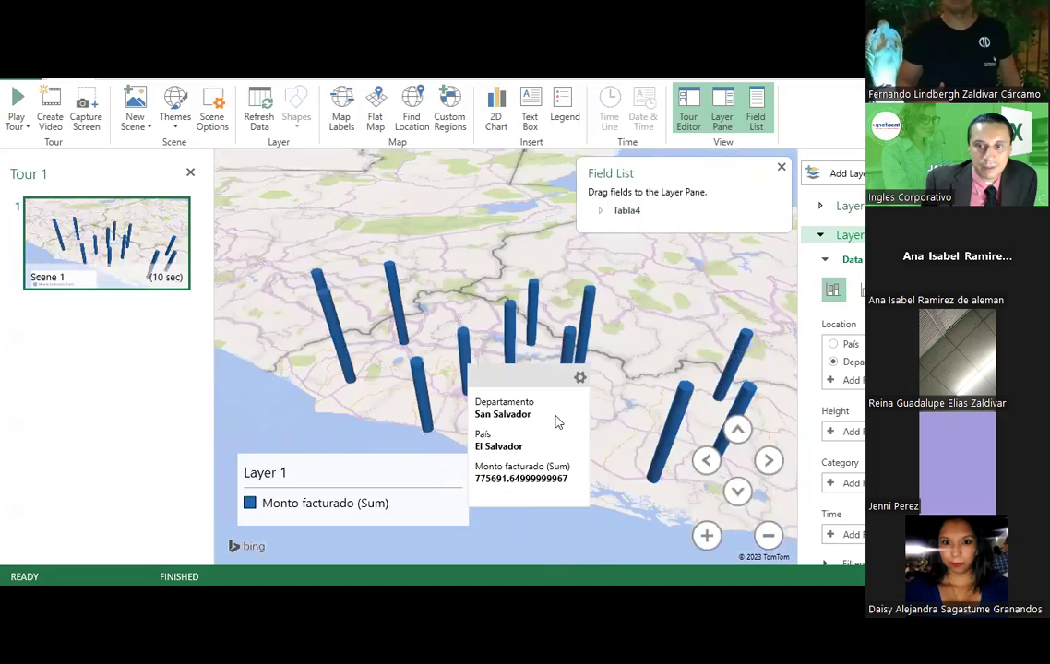
{"action": "left_click", "coordinate": [738, 489]}
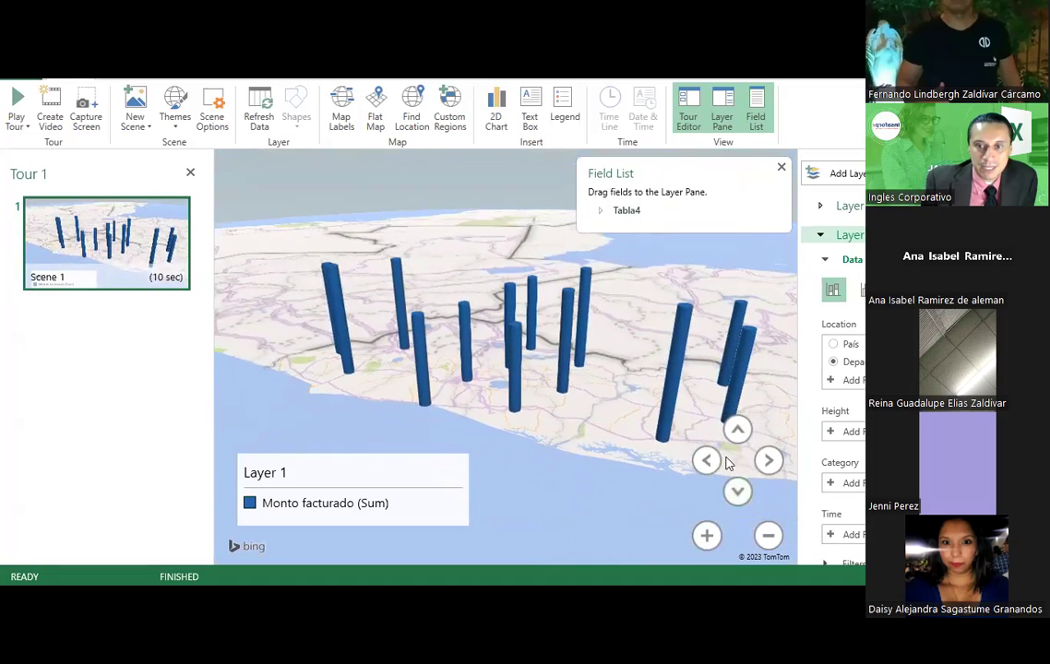
{"action": "left_click", "coordinate": [734, 437]}
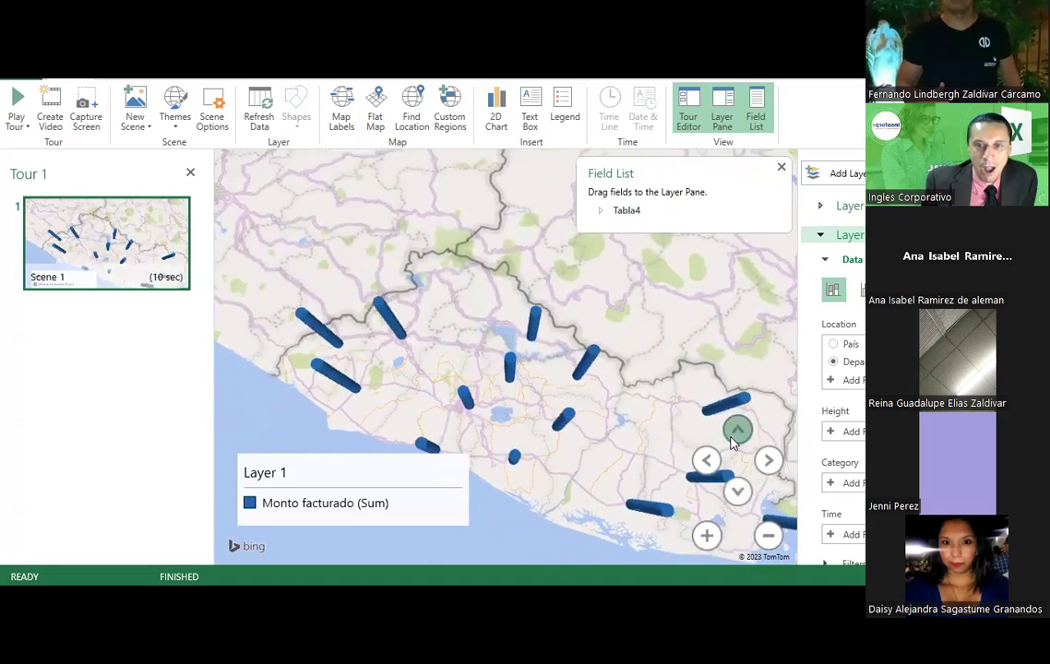
{"action": "left_click", "coordinate": [737, 490]}
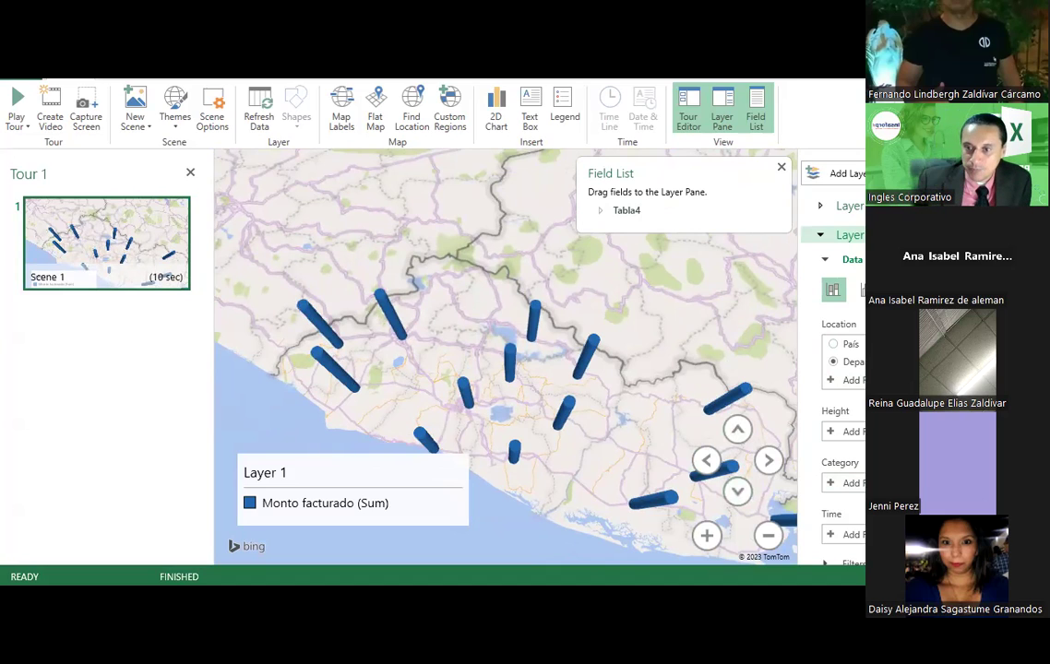
Set Monto facturado as the column Height field, keeping Sum aggregation.
{"action": "left_click", "coordinate": [862, 432]}
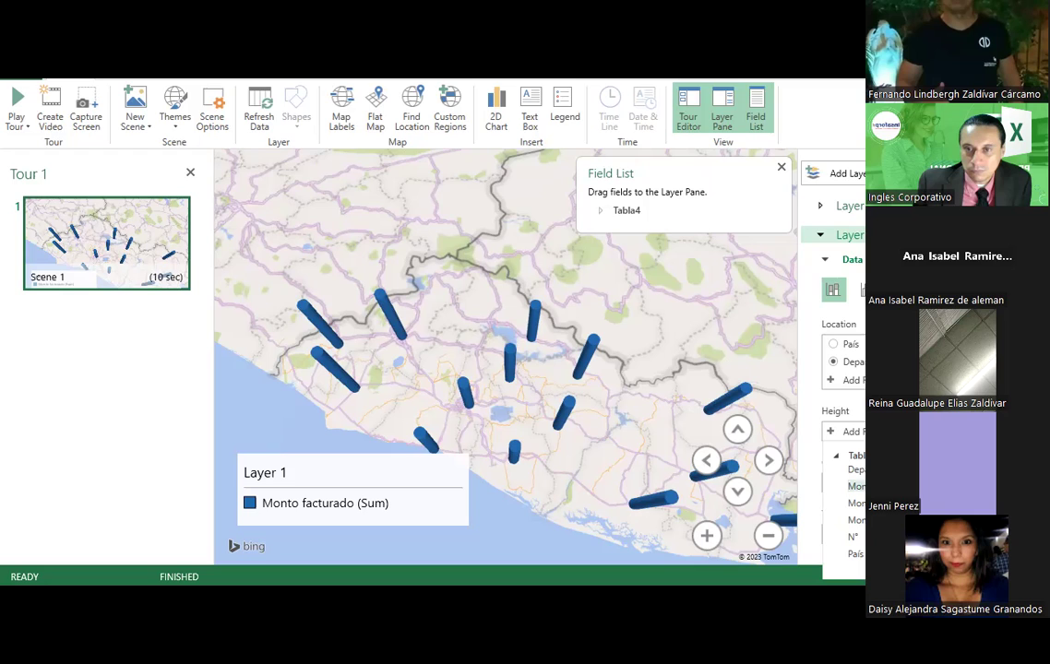
{"action": "key", "text": "Escape"}
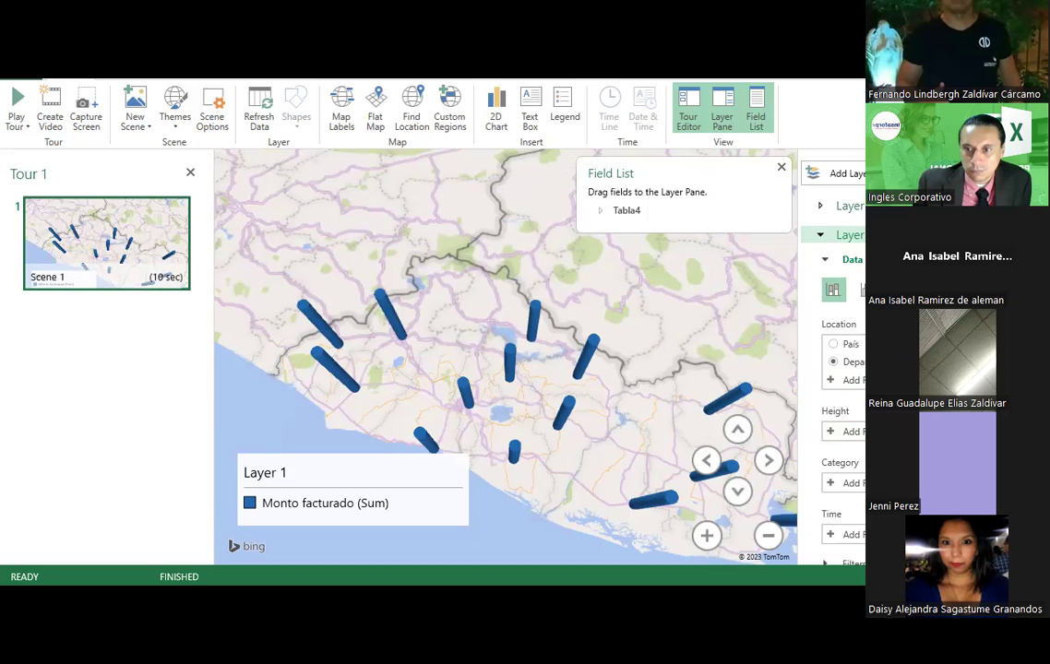
{"action": "left_click", "coordinate": [854, 432]}
{"action": "left_click", "coordinate": [854, 503]}
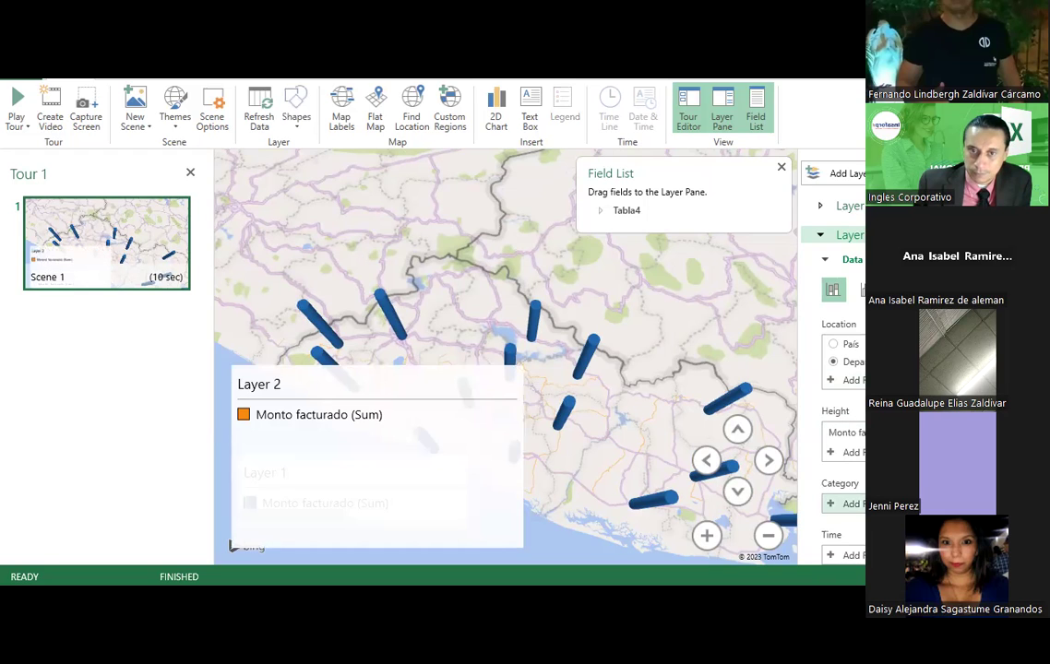
{"action": "left_click", "coordinate": [374, 453]}
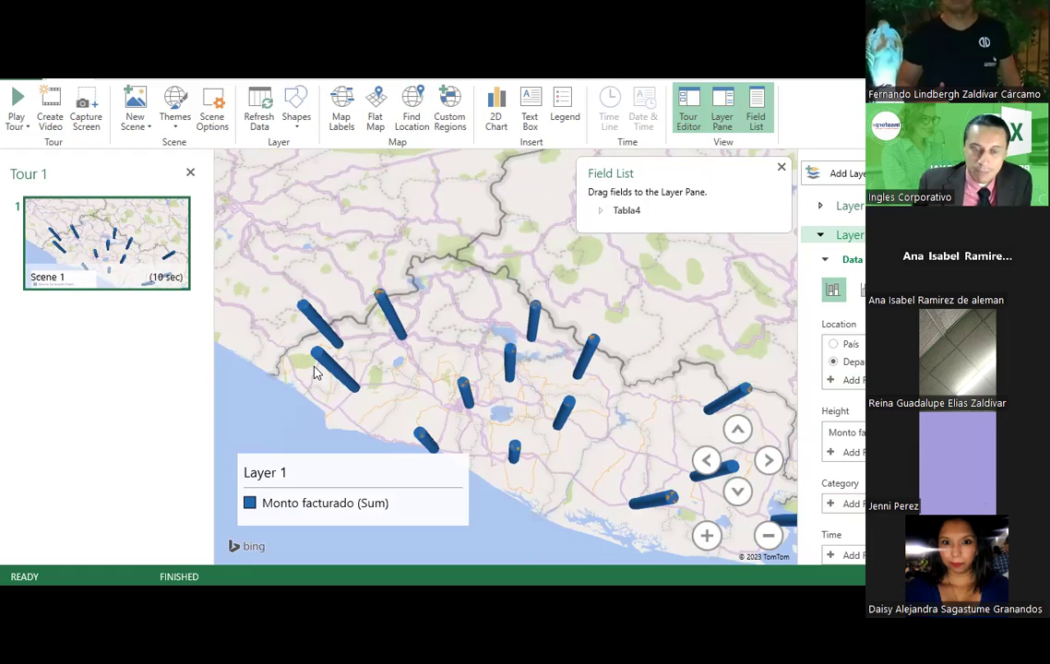
{"action": "left_click", "coordinate": [593, 344]}
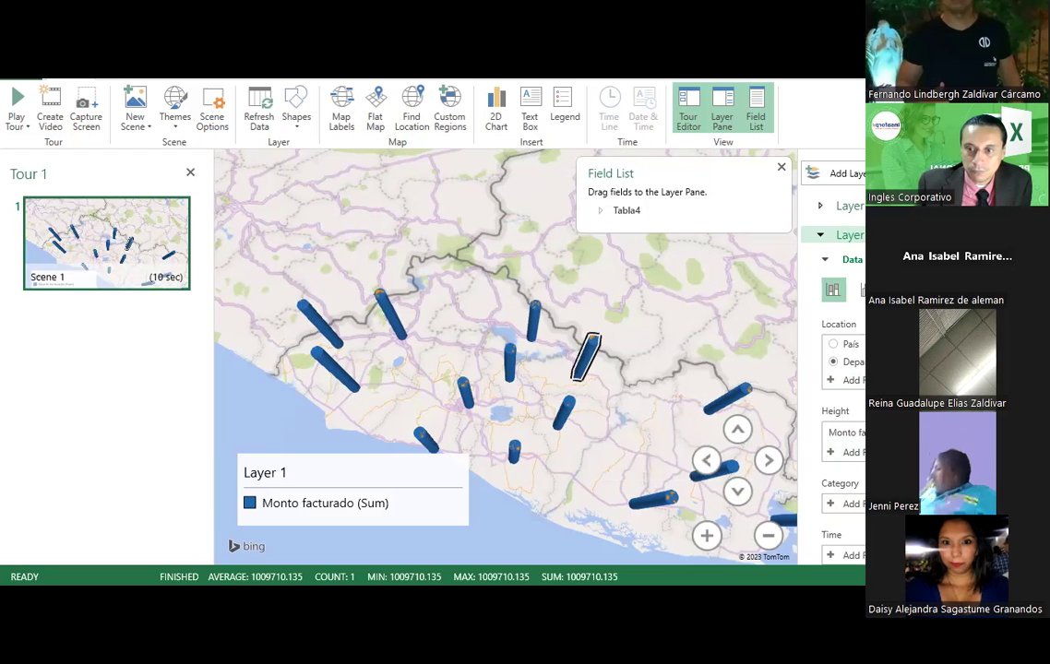
{"action": "left_click", "coordinate": [847, 453]}
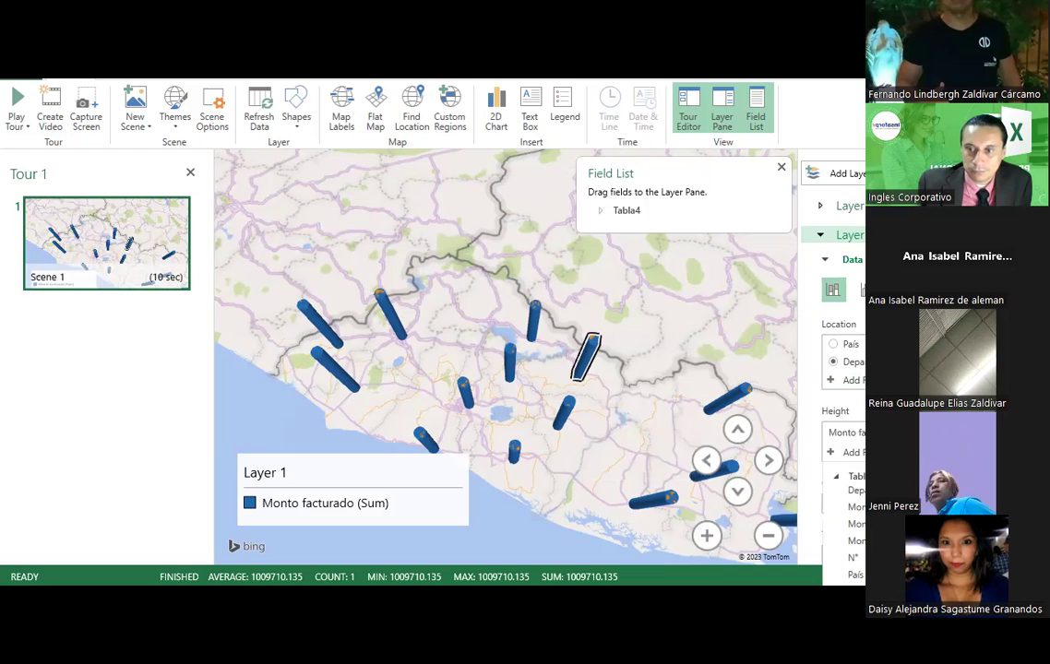
{"action": "key", "text": "Escape"}
{"action": "left_click", "coordinate": [845, 432]}
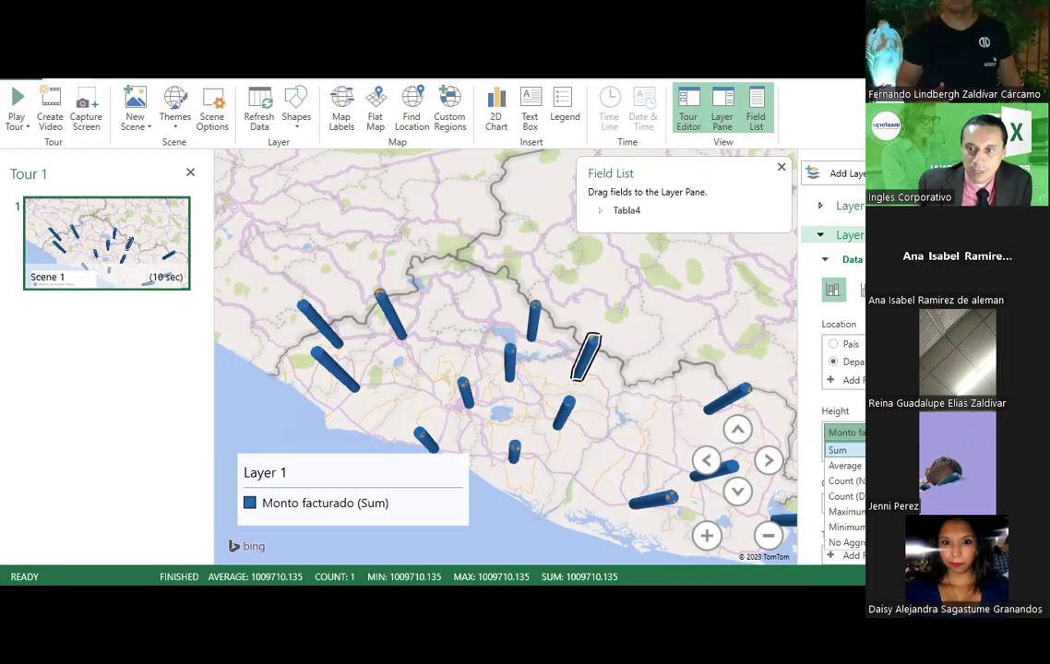
{"action": "left_click", "coordinate": [861, 451]}
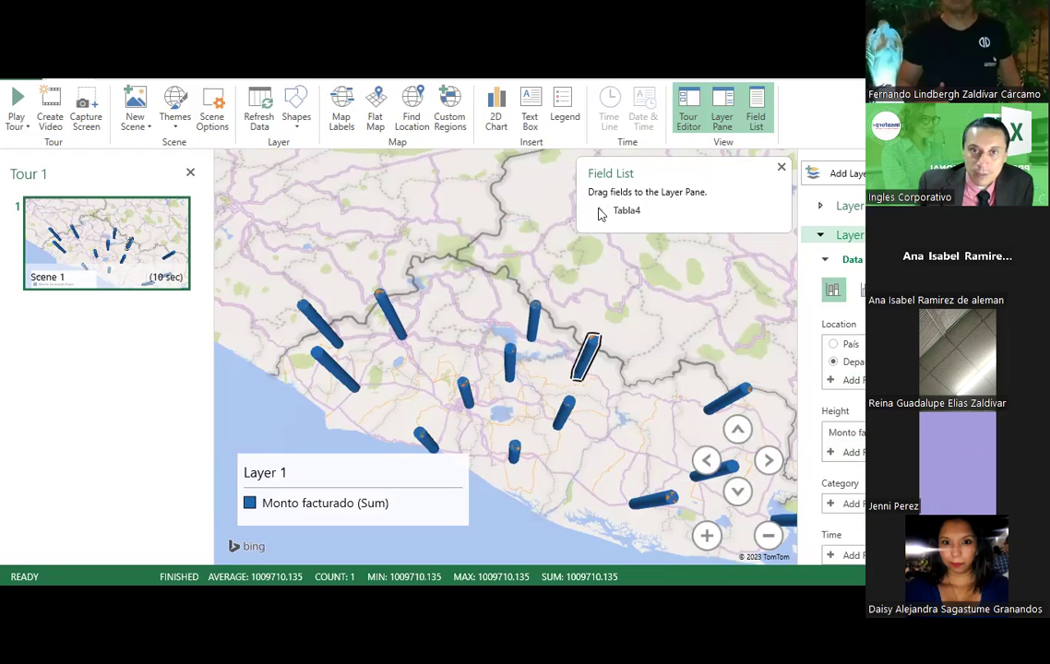
Try a stacked-column 2D chart of Layer 1, delete it, then play Tour 1 full screen.
{"action": "left_click", "coordinate": [498, 118]}
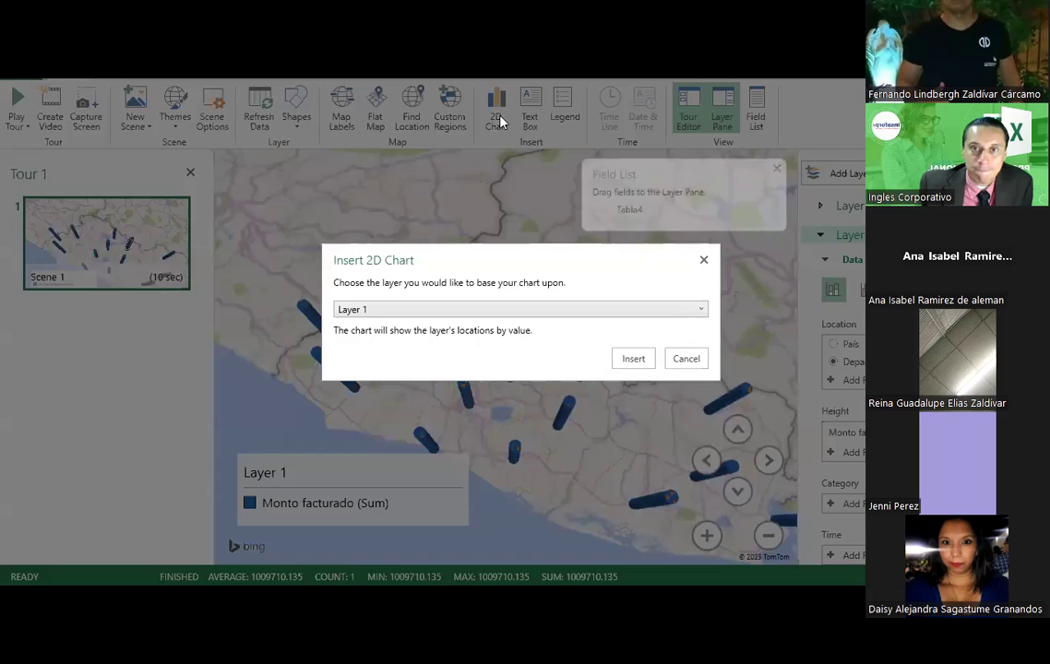
{"action": "left_click", "coordinate": [644, 360]}
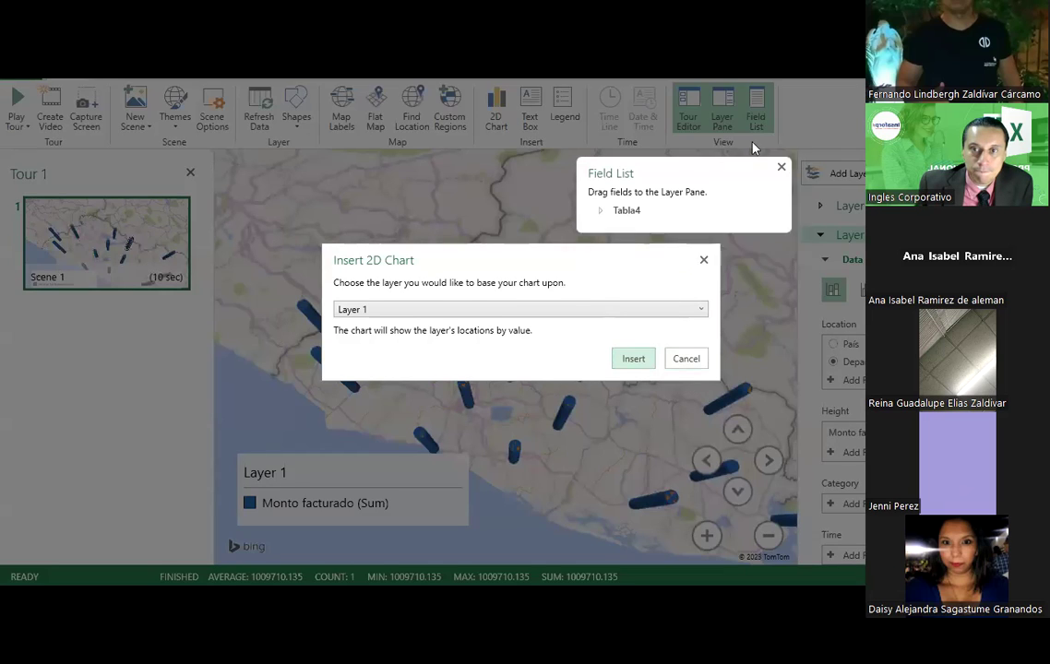
{"action": "mouse_move", "coordinate": [558, 401]}
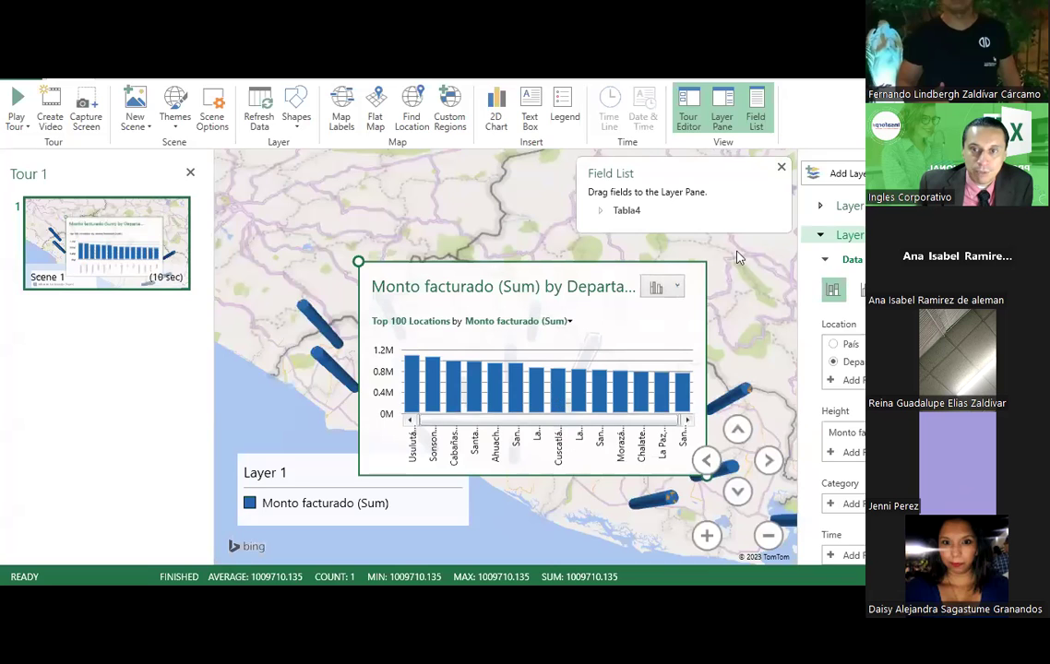
{"action": "left_click", "coordinate": [782, 167]}
{"action": "left_click", "coordinate": [676, 288]}
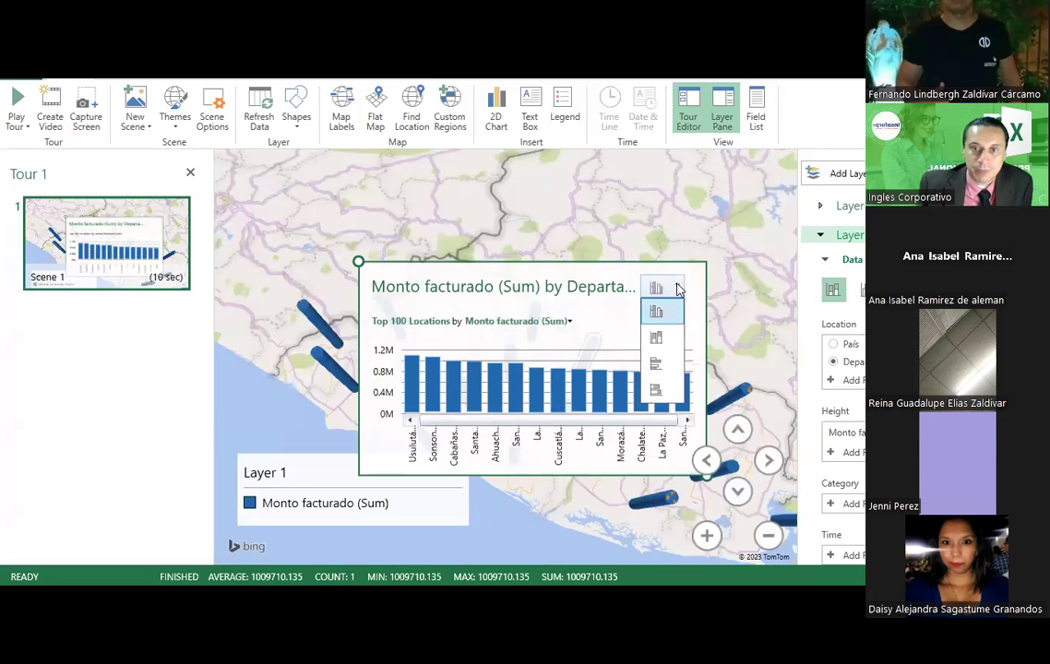
{"action": "left_click", "coordinate": [653, 341]}
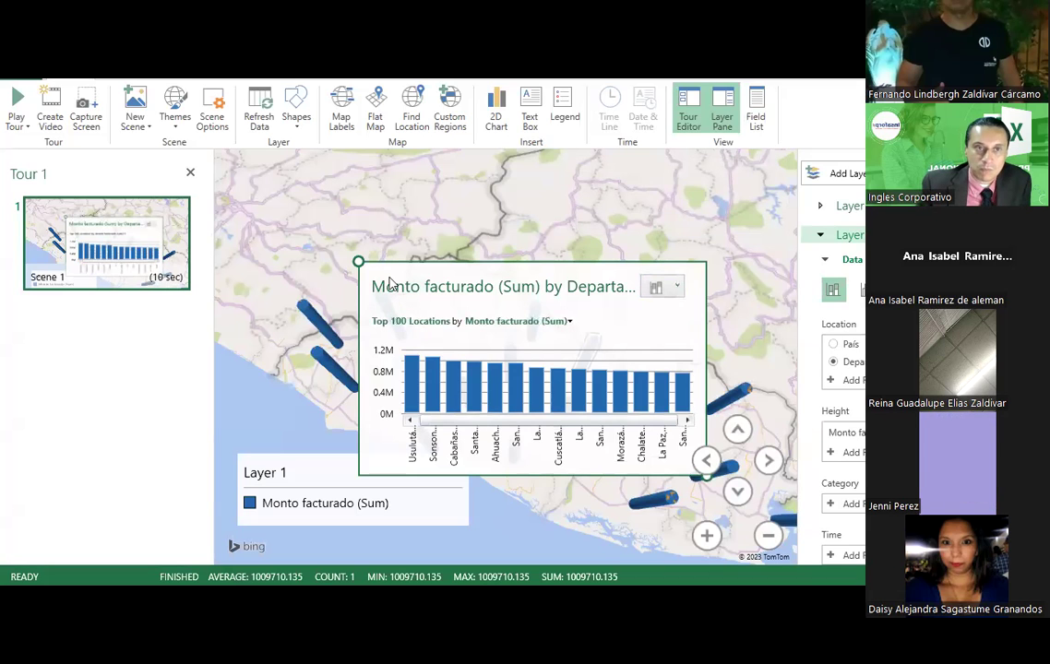
{"action": "key", "text": "Delete"}
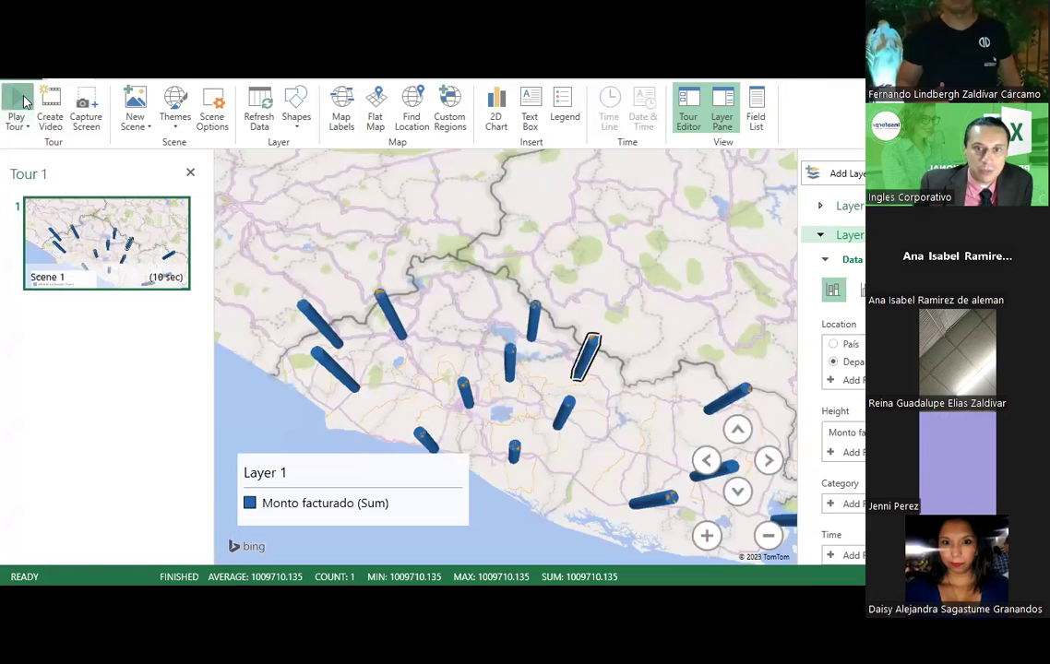
{"action": "left_click", "coordinate": [17, 102]}
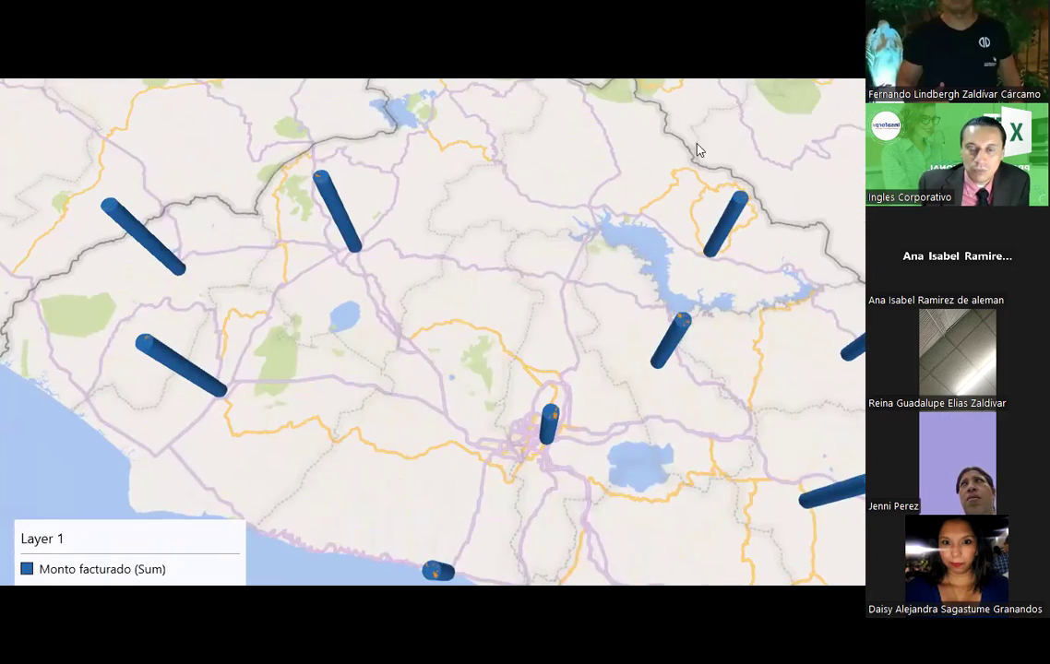
{"action": "key", "text": "Escape"}
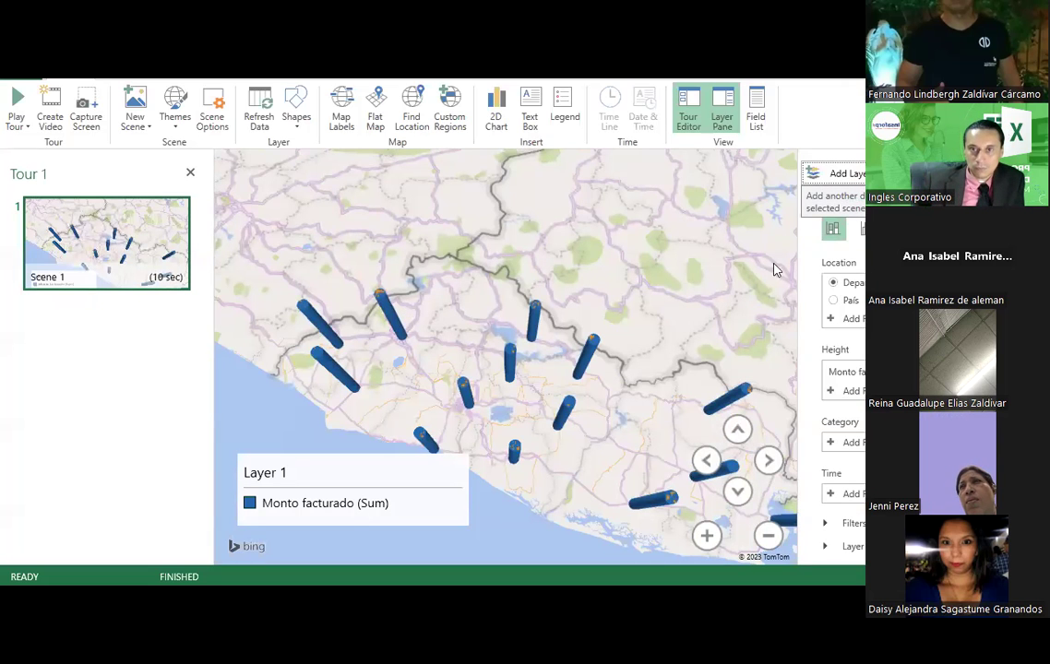
Tilt the 3D map for taller columns, then return to the VentasxDep.Consolidado filled map.
{"action": "left_click_drag", "start_coordinate": [615, 422], "coordinate": [665, 335]}
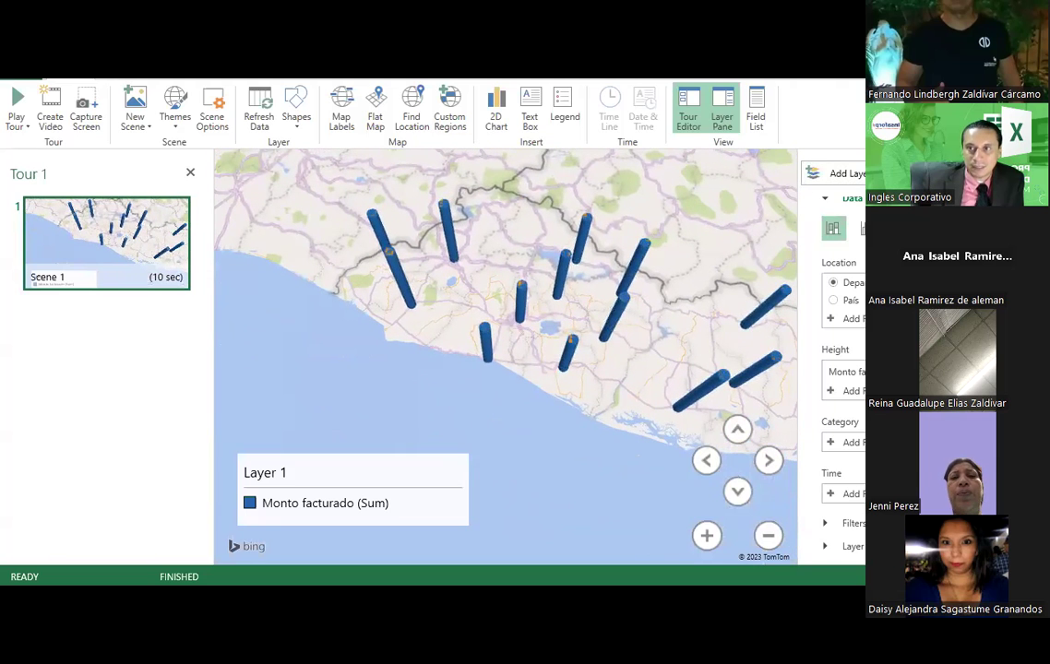
{"action": "key", "text": "alt+Tab"}
{"action": "left_click", "coordinate": [389, 559]}
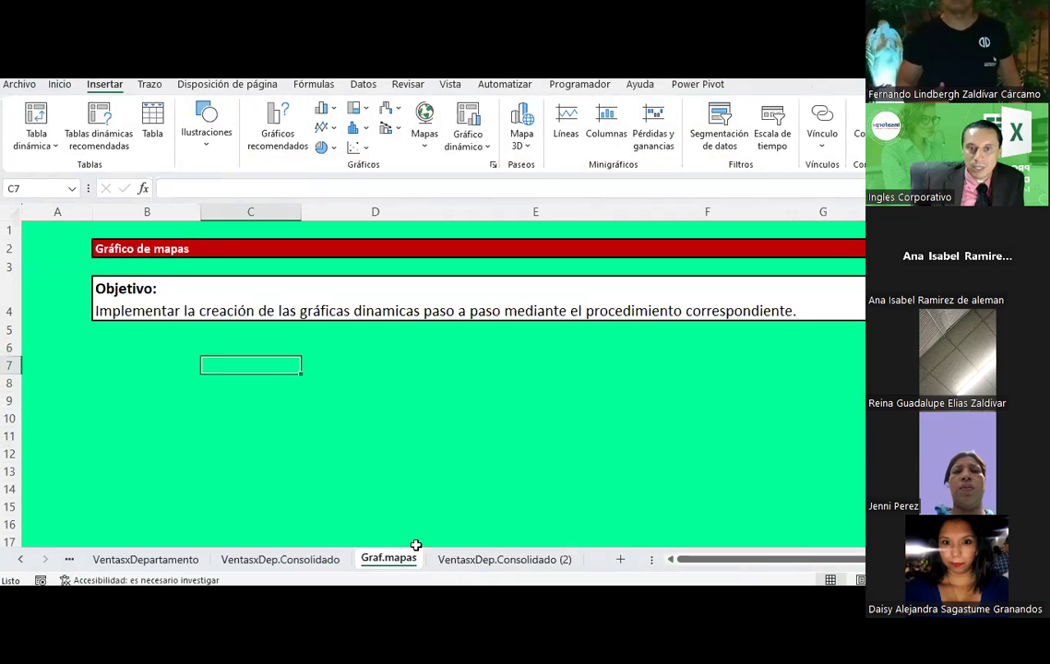
{"action": "left_click", "coordinate": [322, 563]}
{"action": "left_click", "coordinate": [403, 264]}
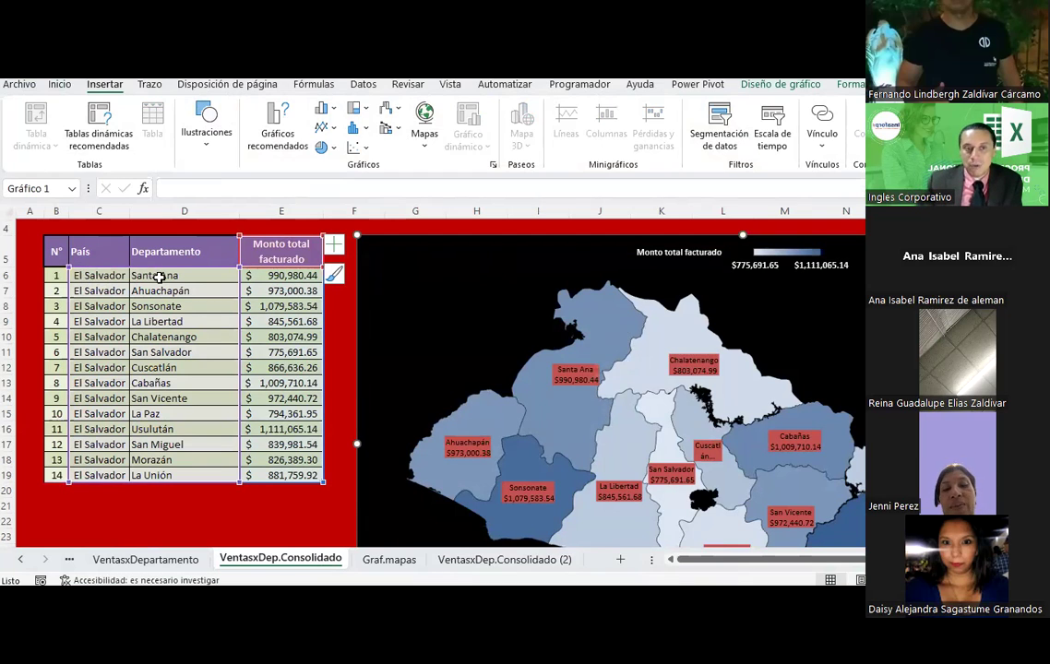
Step through the Santa Ana to San Salvador department cells and select row 6's country and department.
{"action": "left_click", "coordinate": [159, 277]}
{"action": "left_click", "coordinate": [155, 292]}
{"action": "left_click", "coordinate": [153, 308]}
{"action": "left_click", "coordinate": [154, 322]}
{"action": "left_click", "coordinate": [193, 352]}
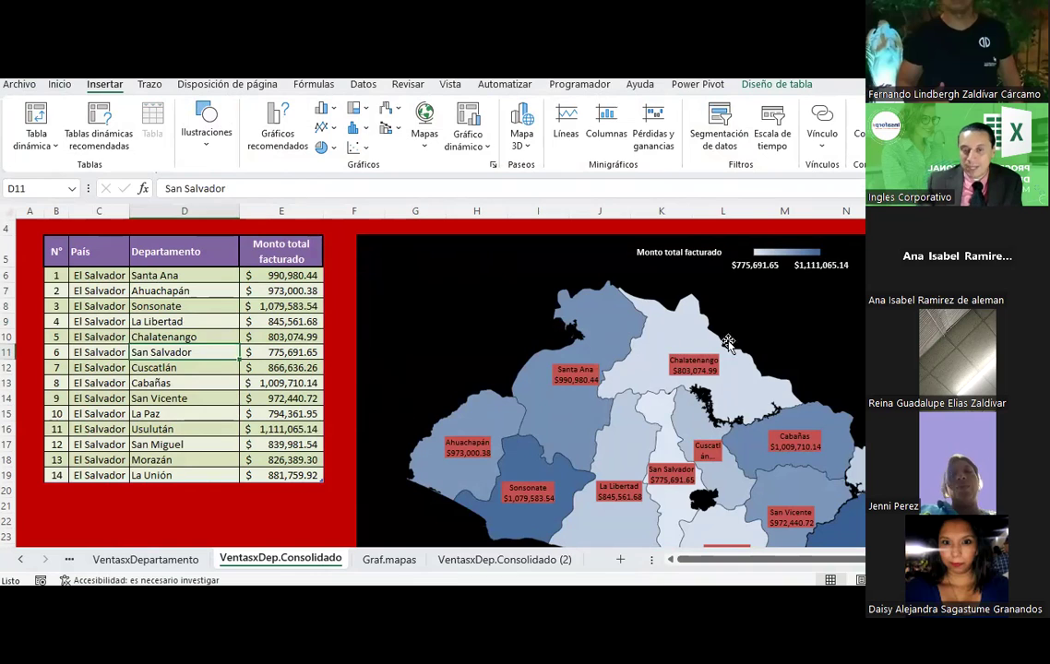
{"action": "left_click", "coordinate": [92, 276]}
{"action": "left_click_drag", "start_coordinate": [92, 276], "coordinate": [136, 276]}
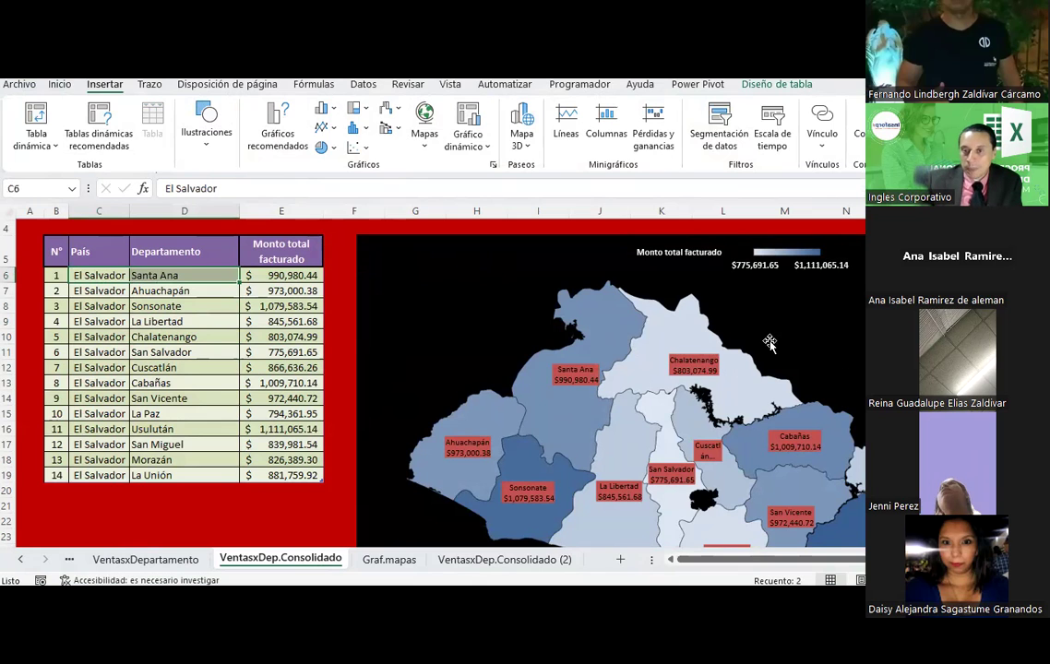
Select the department sales data and open the Mapa 3D options.
{"action": "scroll", "coordinate": [440, 437], "scroll_direction": "down", "scroll_amount": 2}
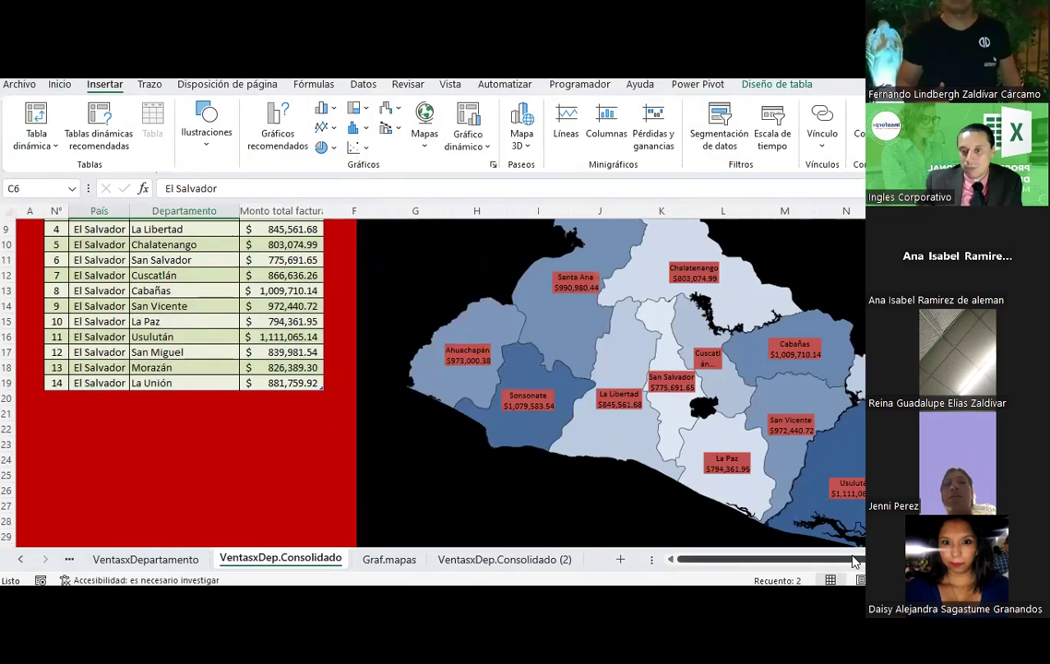
{"action": "scroll", "coordinate": [801, 492], "scroll_direction": "right", "scroll_amount": 3}
{"action": "scroll", "coordinate": [801, 492], "scroll_direction": "down", "scroll_amount": 3}
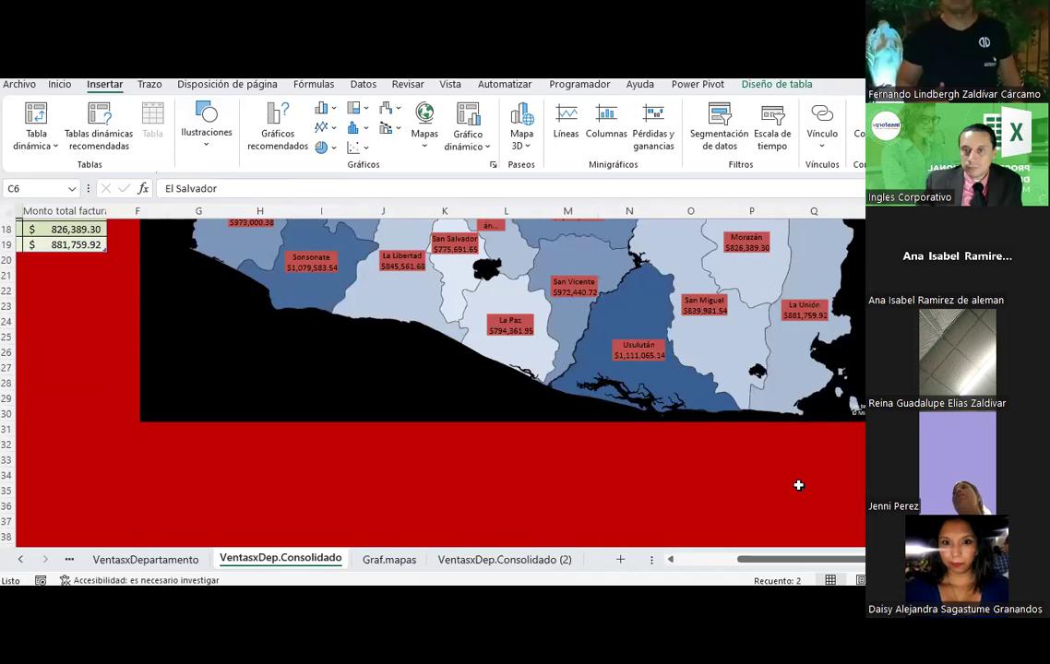
{"action": "scroll", "coordinate": [799, 486], "scroll_direction": "up", "scroll_amount": 4}
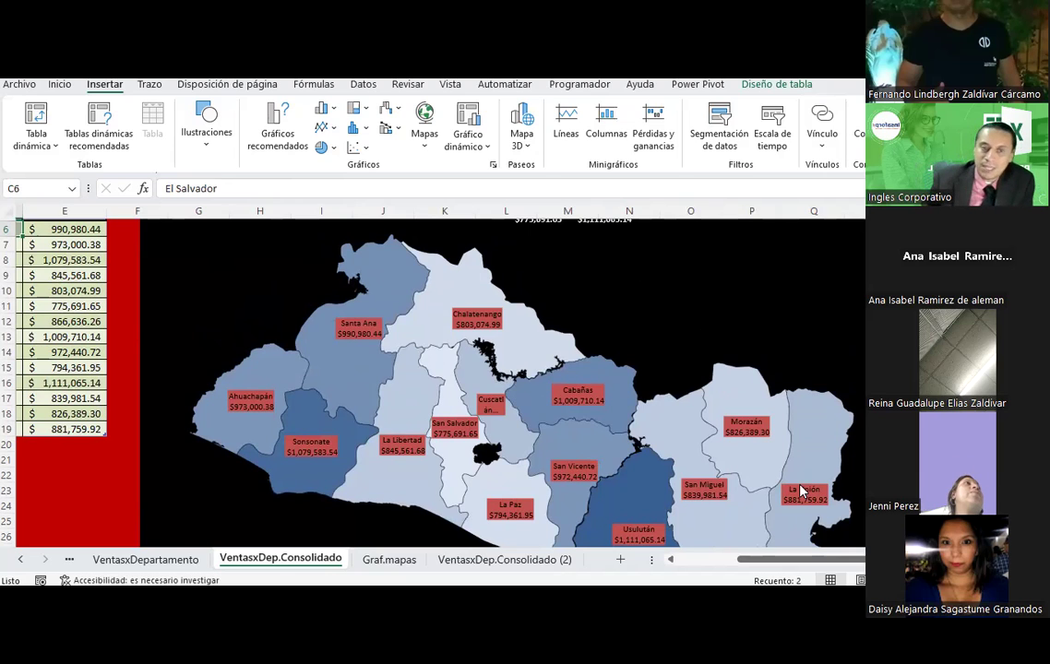
{"action": "scroll", "coordinate": [415, 370], "scroll_direction": "left", "scroll_amount": 4}
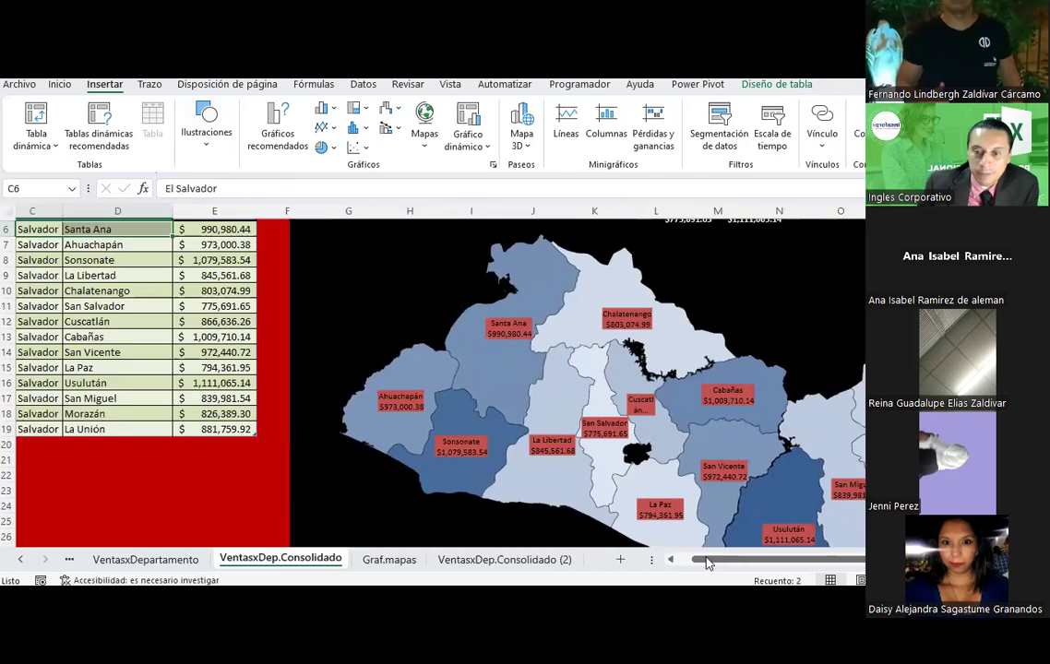
{"action": "scroll", "coordinate": [157, 320], "scroll_direction": "up", "scroll_amount": 2}
{"action": "left_click_drag", "start_coordinate": [97, 321], "coordinate": [289, 521]}
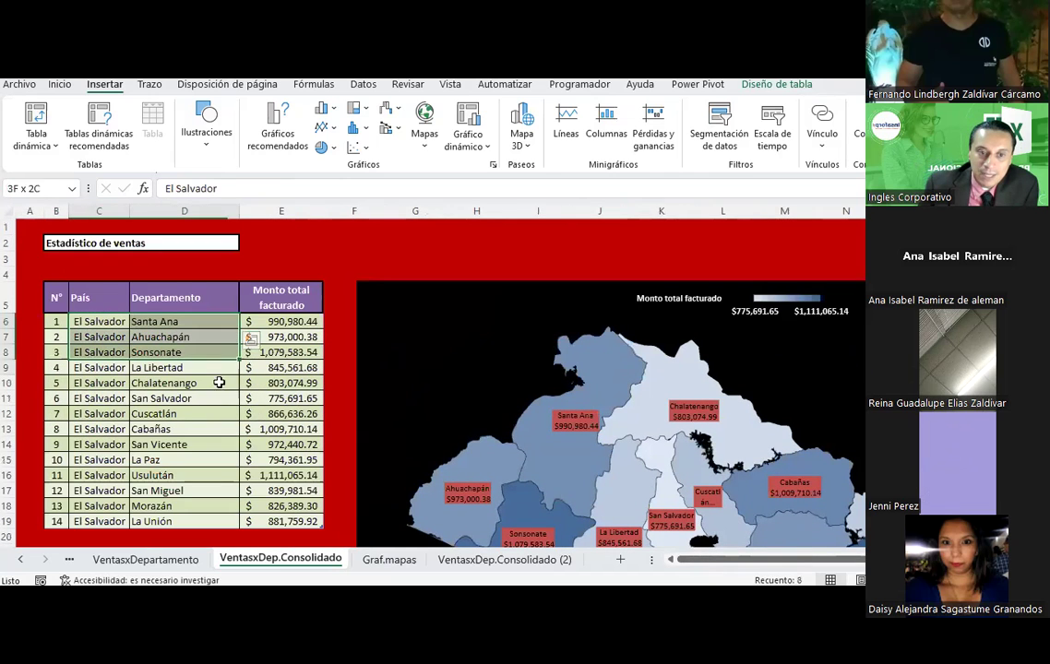
{"action": "left_click", "coordinate": [522, 139]}
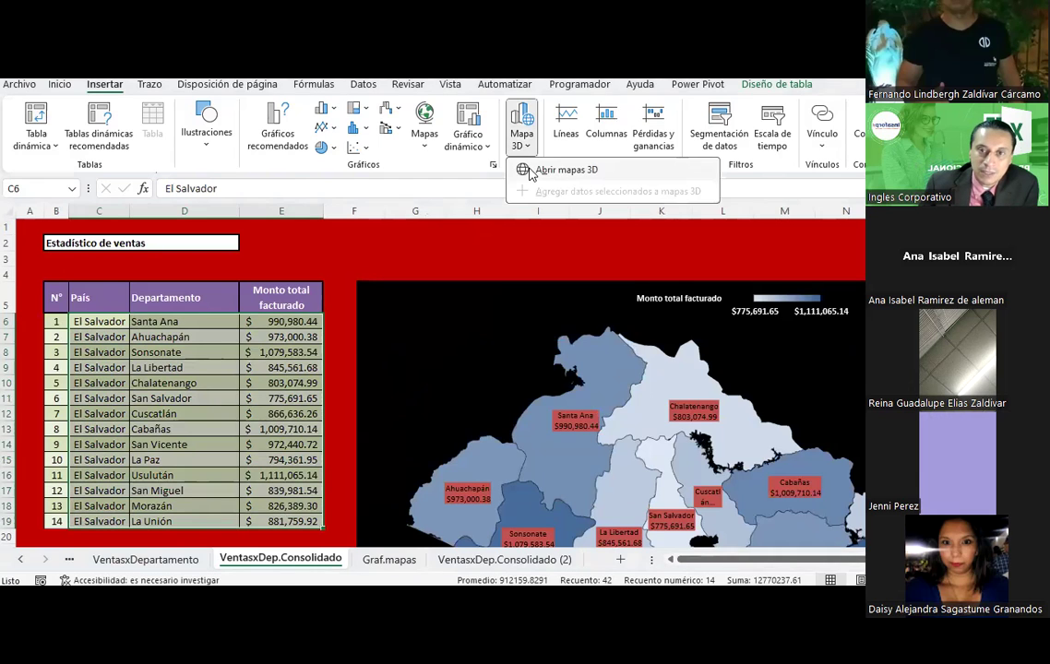
Launch 3D Maps on the selected data, open Tour 1 and collapse Tabla4 in the Field List.
{"action": "left_click", "coordinate": [531, 174]}
{"action": "left_click", "coordinate": [461, 228]}
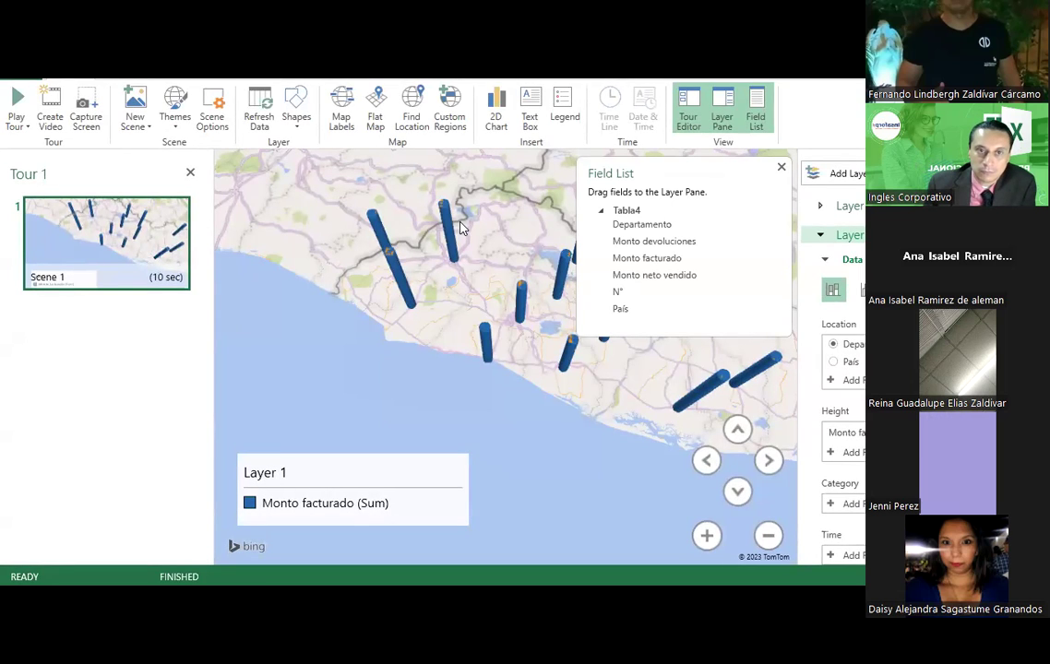
{"action": "left_click", "coordinate": [601, 211]}
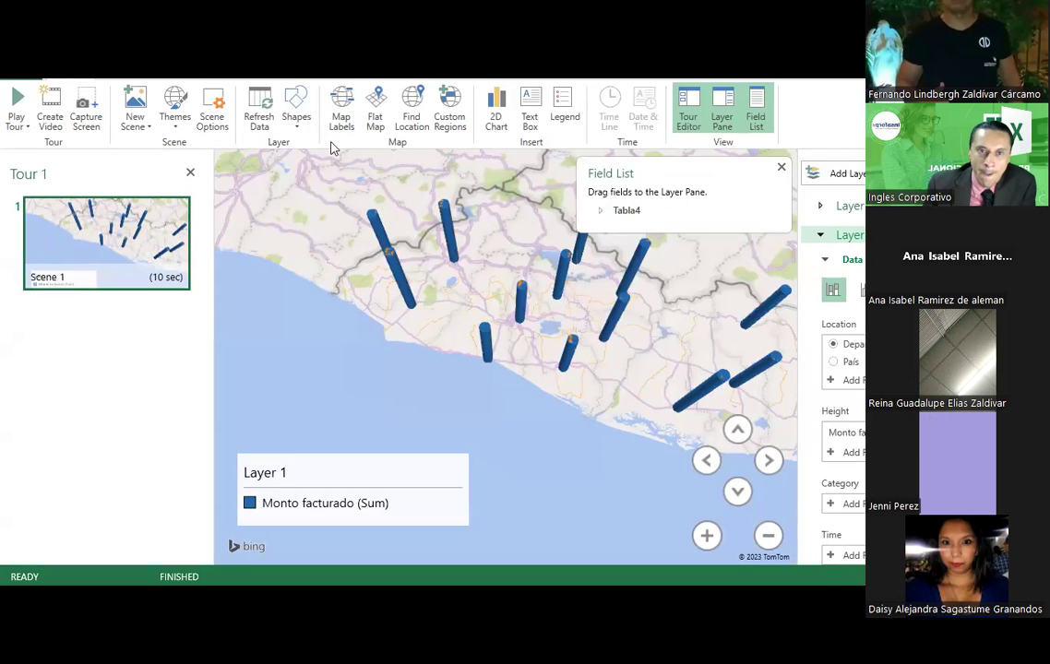
Show map labels, pan toward northern El Salvador and turn off Flat Map.
{"action": "left_click", "coordinate": [342, 115]}
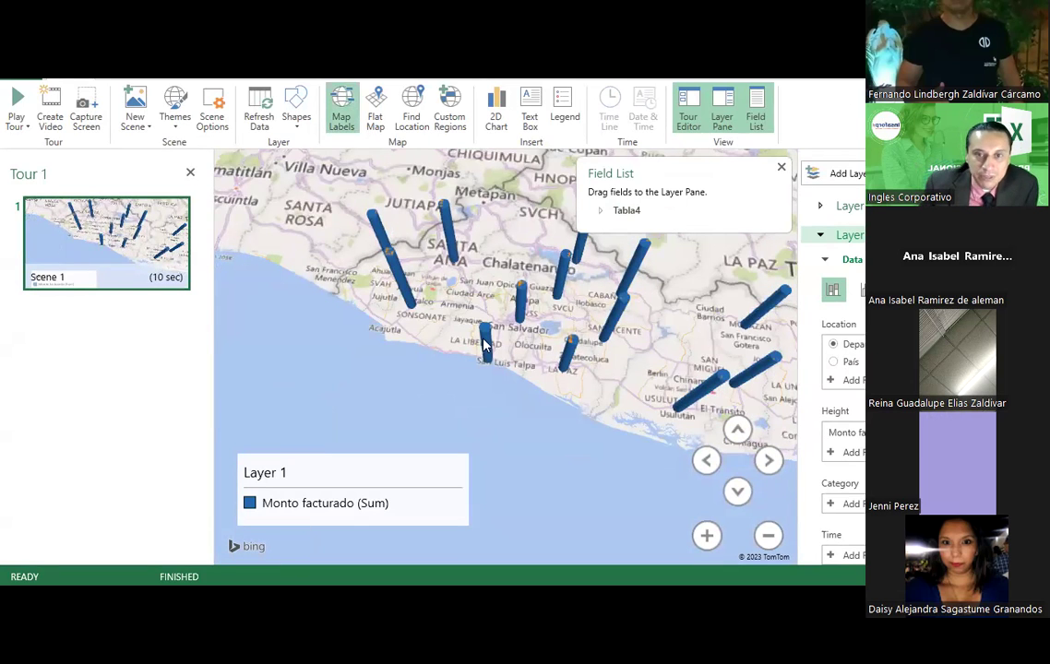
{"action": "scroll", "coordinate": [468, 293], "scroll_direction": "up", "scroll_amount": 3}
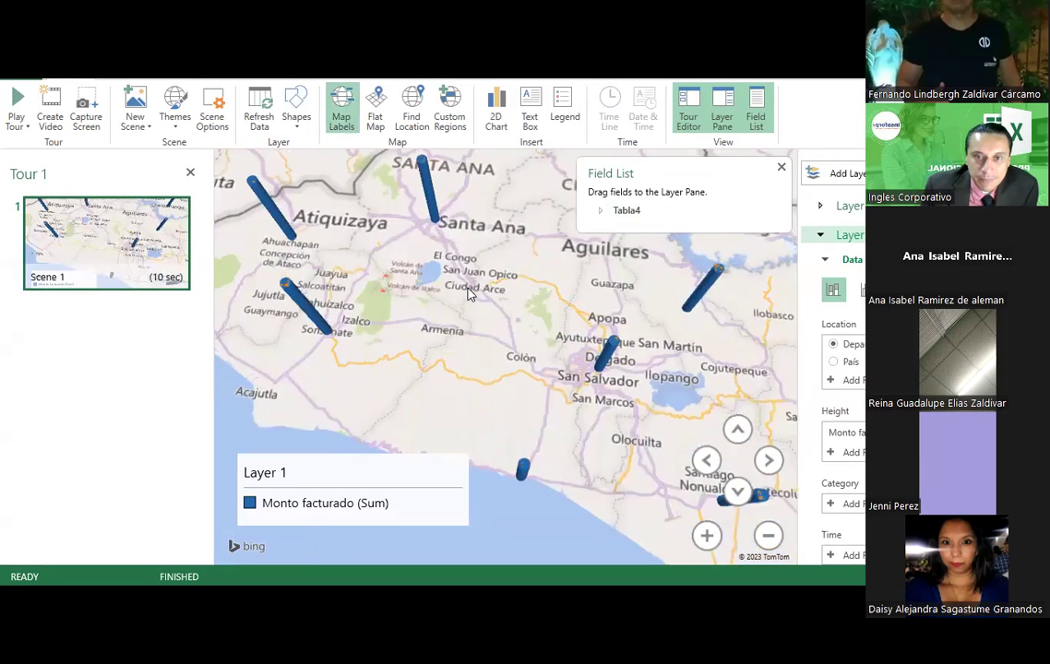
{"action": "scroll", "coordinate": [468, 293], "scroll_direction": "down", "scroll_amount": 3}
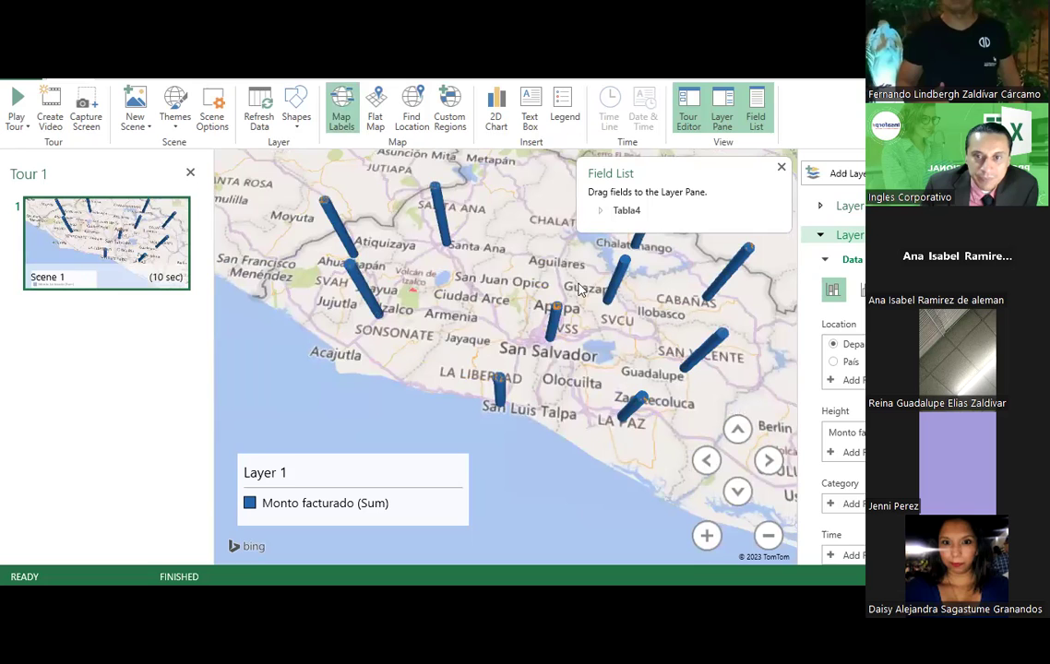
{"action": "left_click_drag", "start_coordinate": [462, 209], "coordinate": [489, 371]}
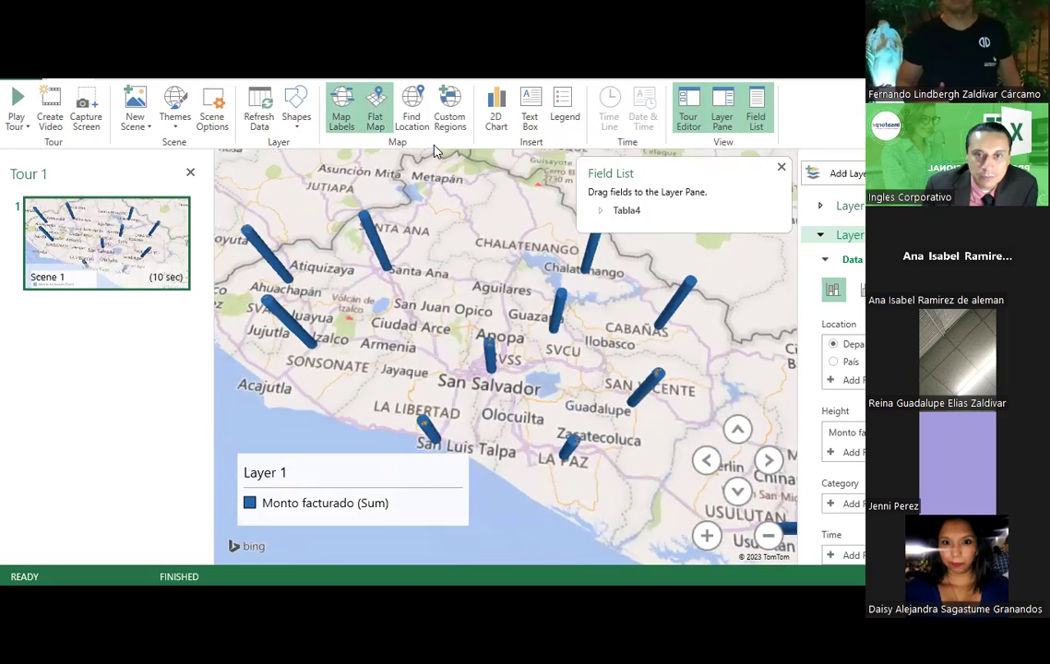
{"action": "left_click", "coordinate": [375, 111]}
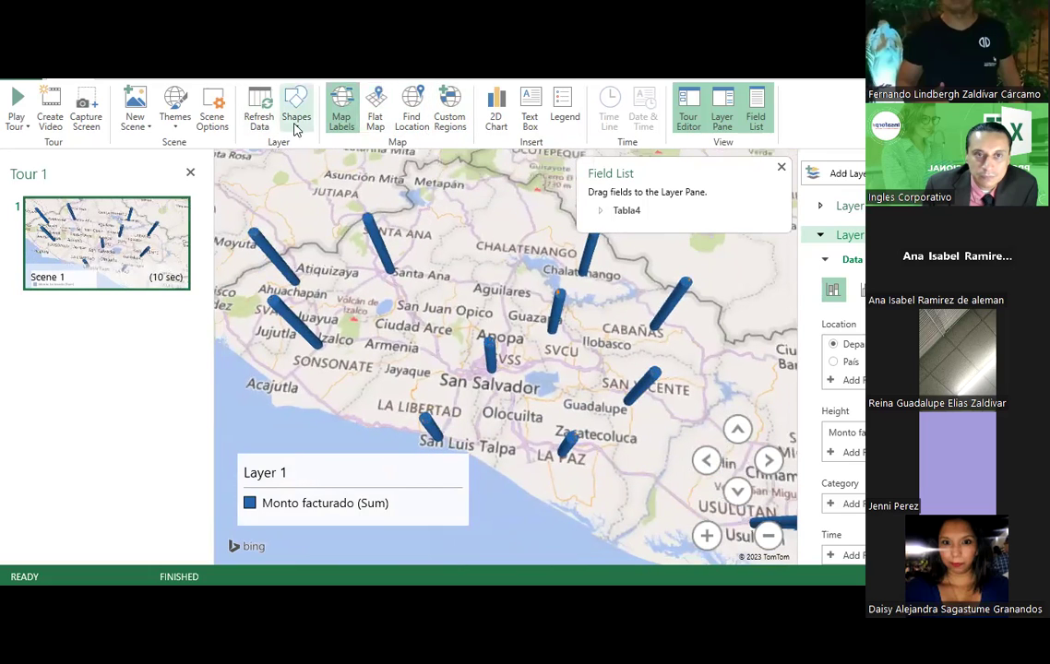
Apply a dark map theme with green columns.
{"action": "left_click", "coordinate": [175, 118]}
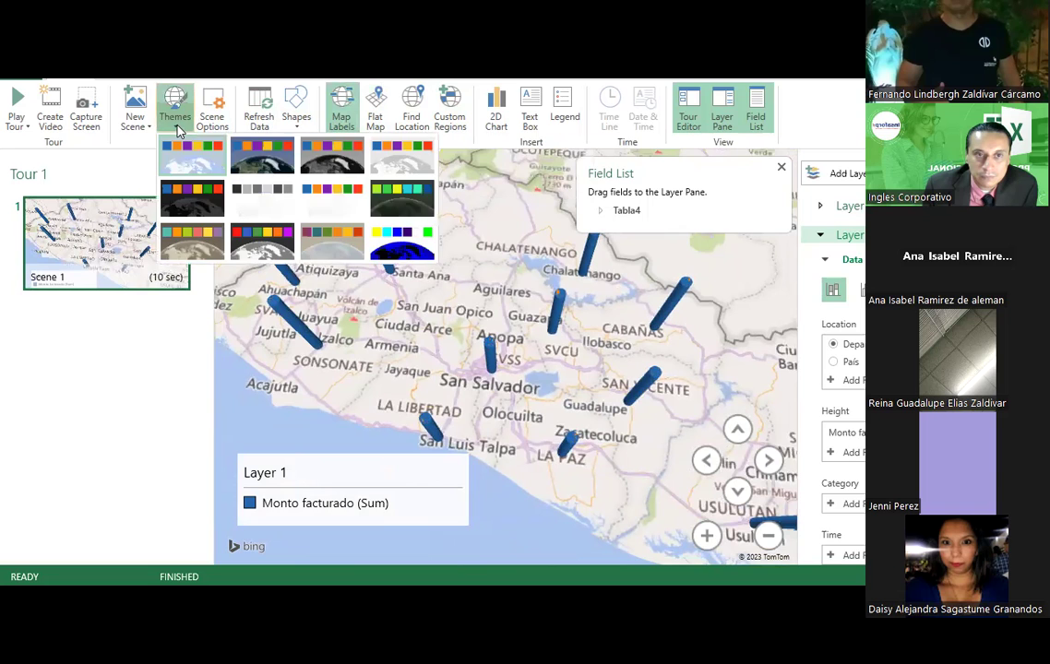
{"action": "left_click", "coordinate": [171, 184]}
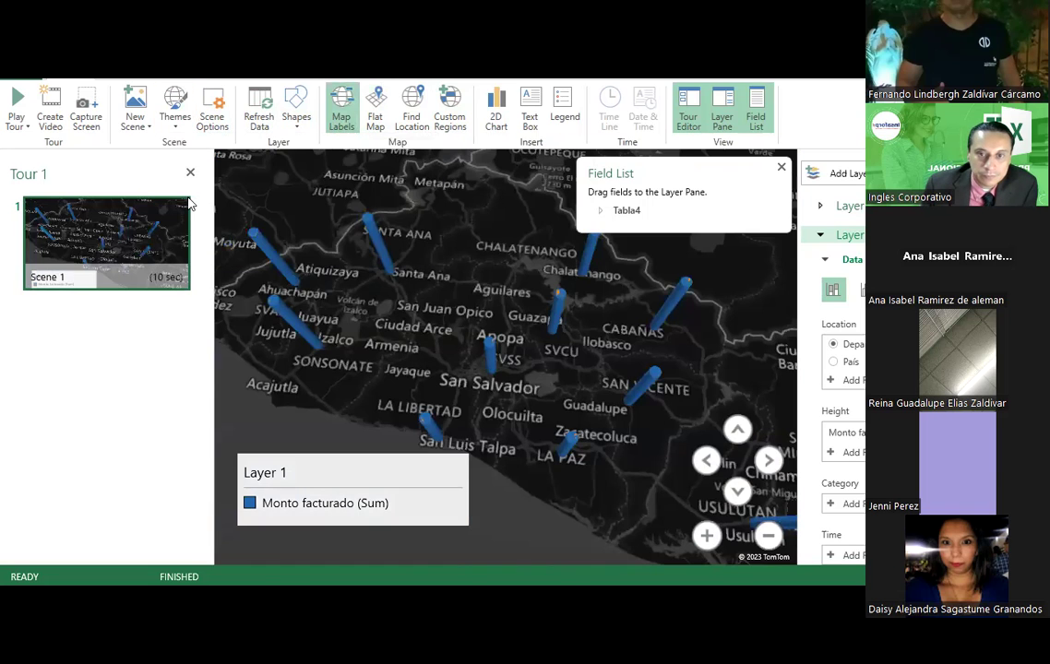
{"action": "left_click", "coordinate": [175, 111]}
{"action": "left_click", "coordinate": [386, 209]}
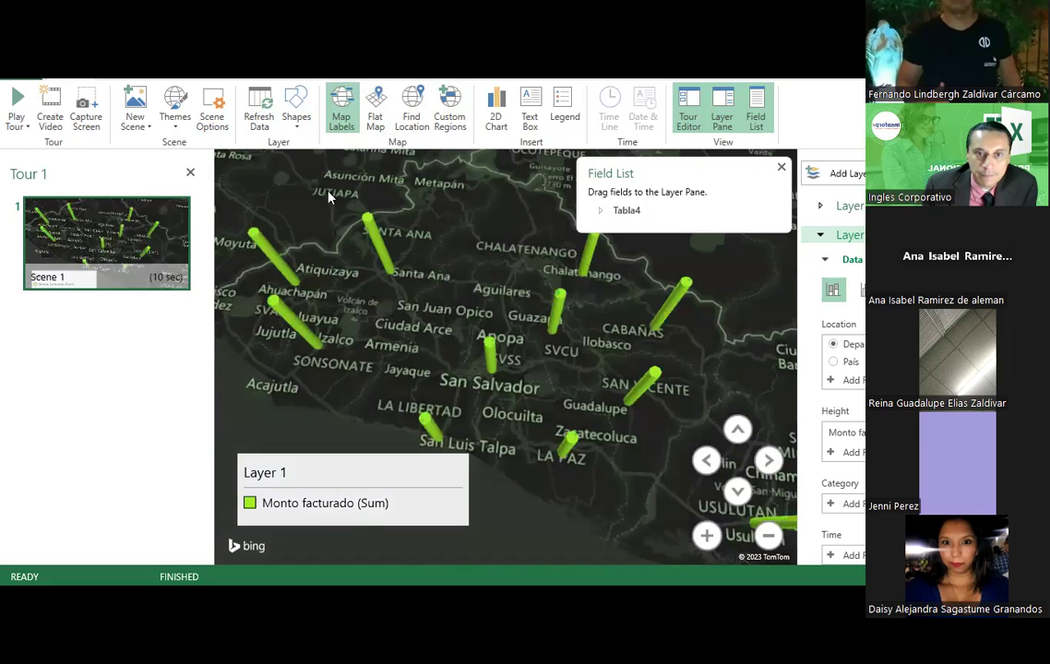
Bring up the Create Video settings for the tour without adding a new scene.
{"action": "left_click", "coordinate": [134, 127]}
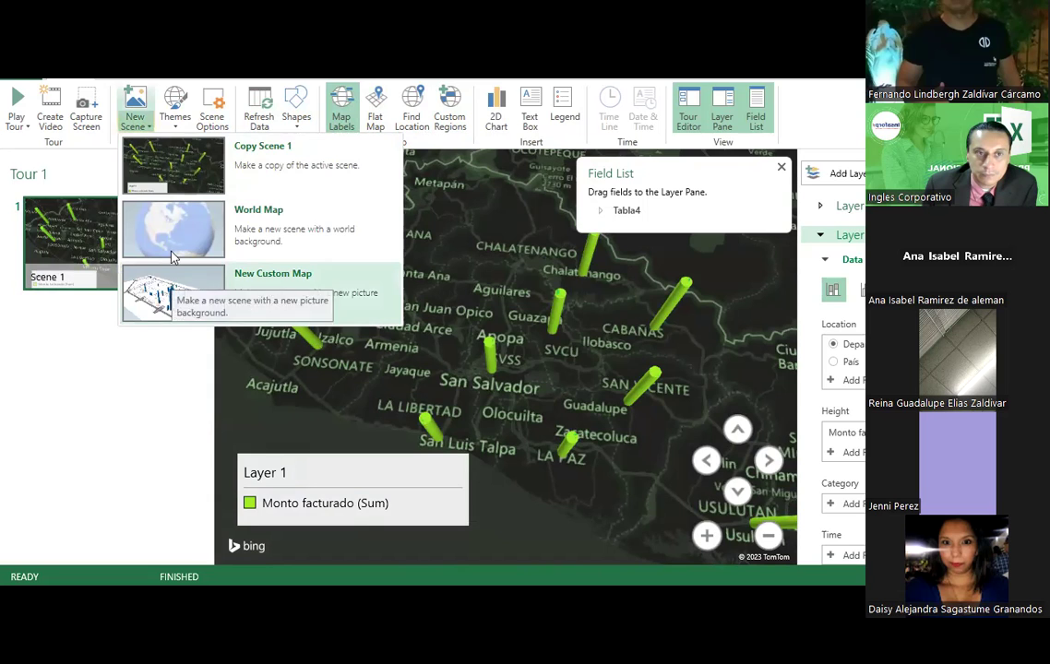
{"action": "left_click", "coordinate": [135, 118]}
{"action": "left_click", "coordinate": [51, 103]}
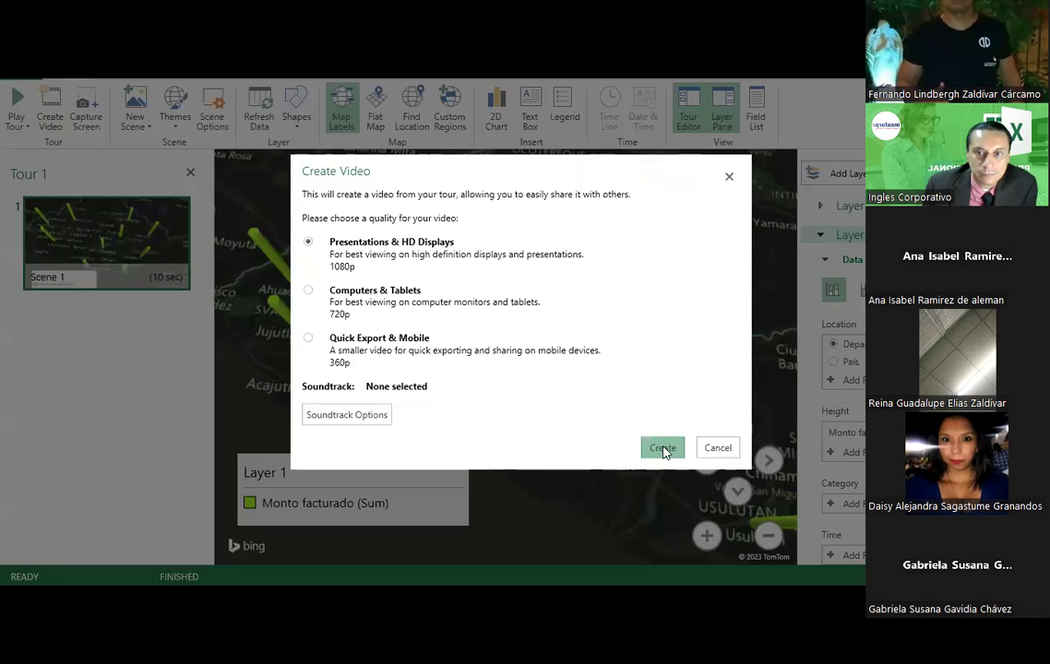
Render the 1080p video, save it as Tour 1 in Videos, and open it when completed.
{"action": "left_click", "coordinate": [663, 449]}
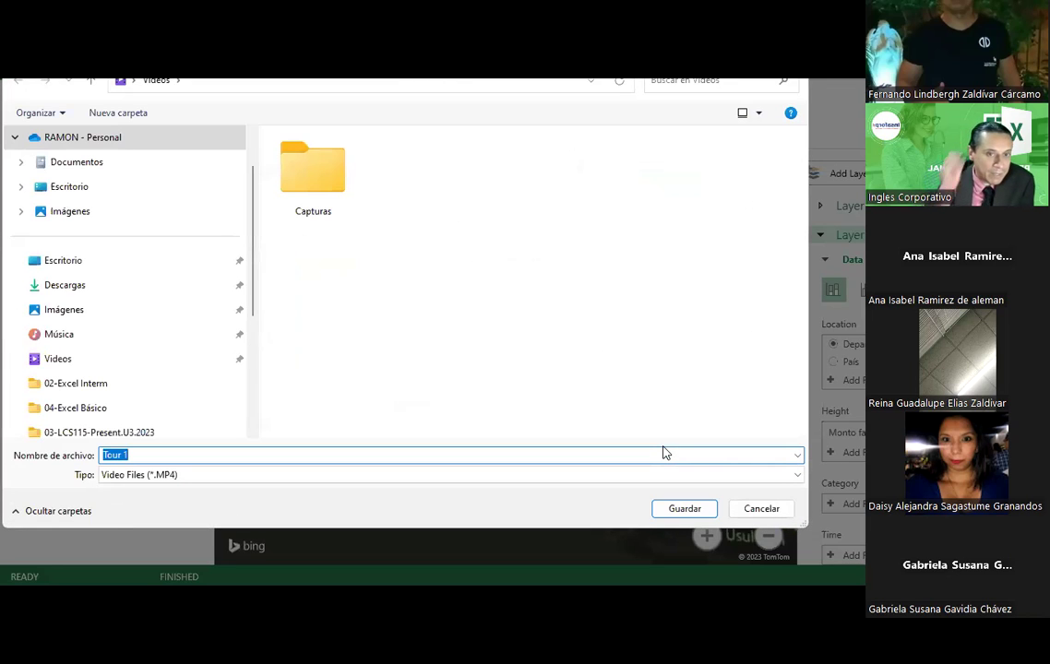
{"action": "left_click", "coordinate": [687, 510]}
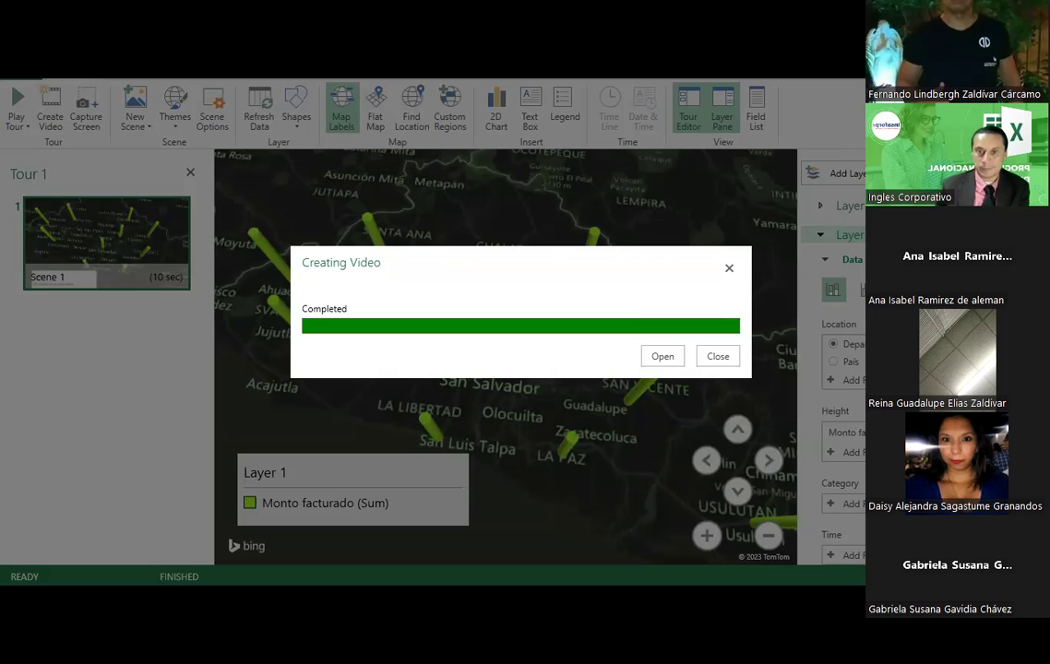
{"action": "left_click", "coordinate": [652, 368]}
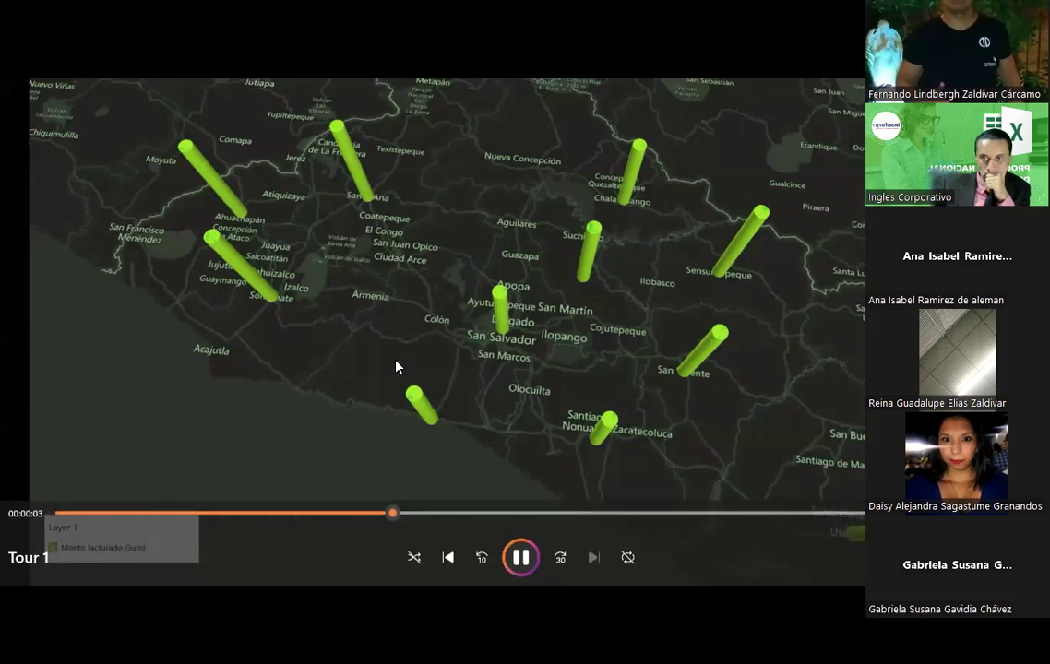
Pause the Tour 1 video at about 00:00:05.
{"action": "left_click", "coordinate": [519, 557]}
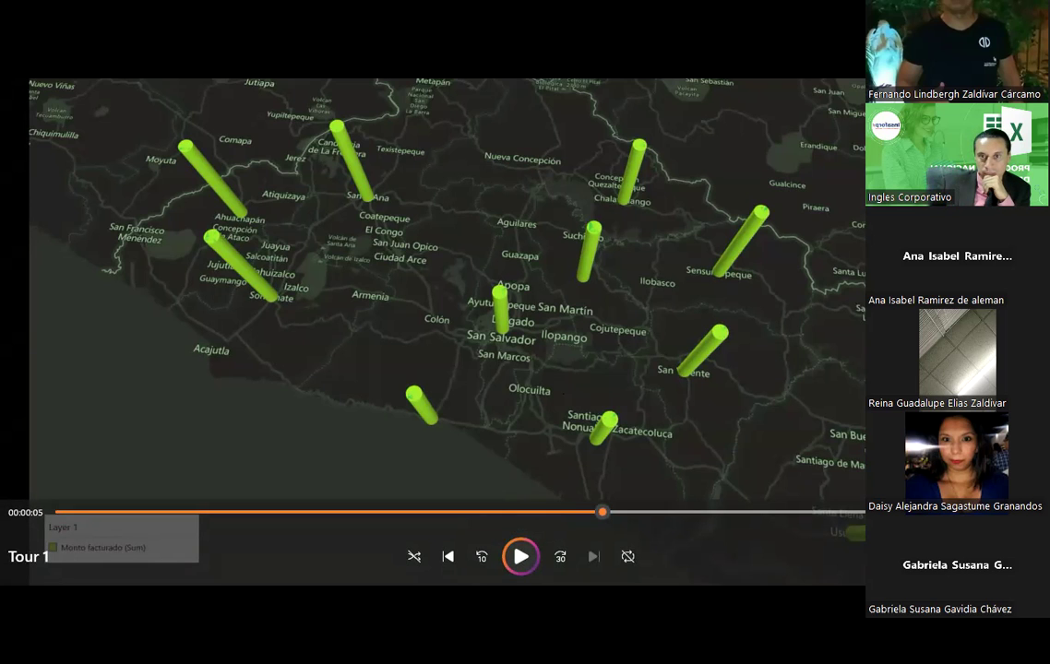
Return to 3D Maps and switch the map to a light grey theme with black columns.
{"action": "key", "text": "Escape"}
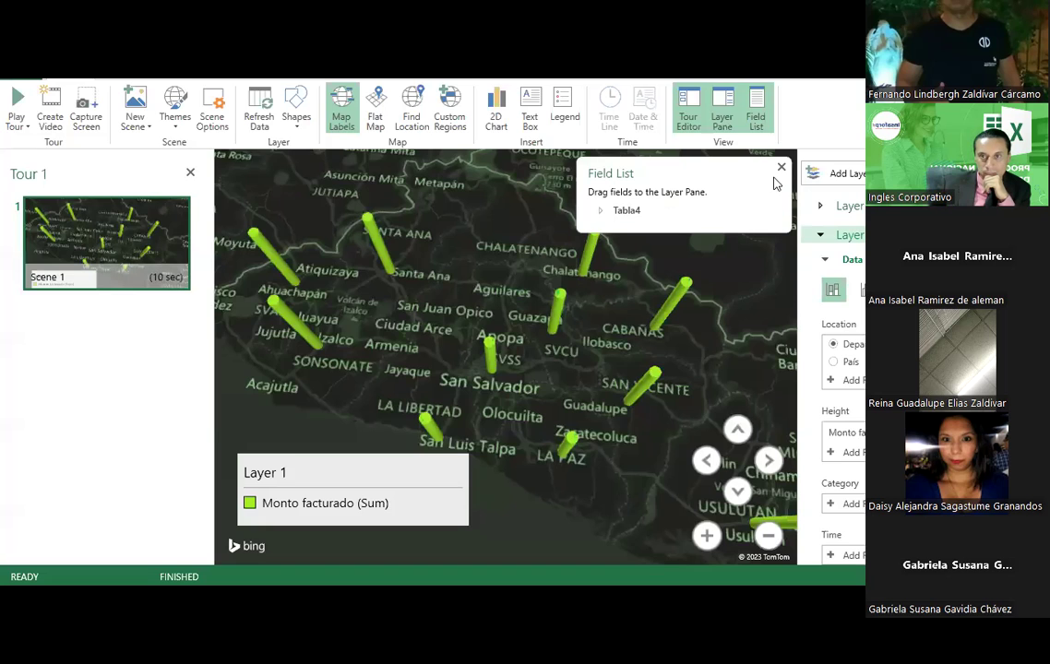
{"action": "left_click", "coordinate": [175, 106]}
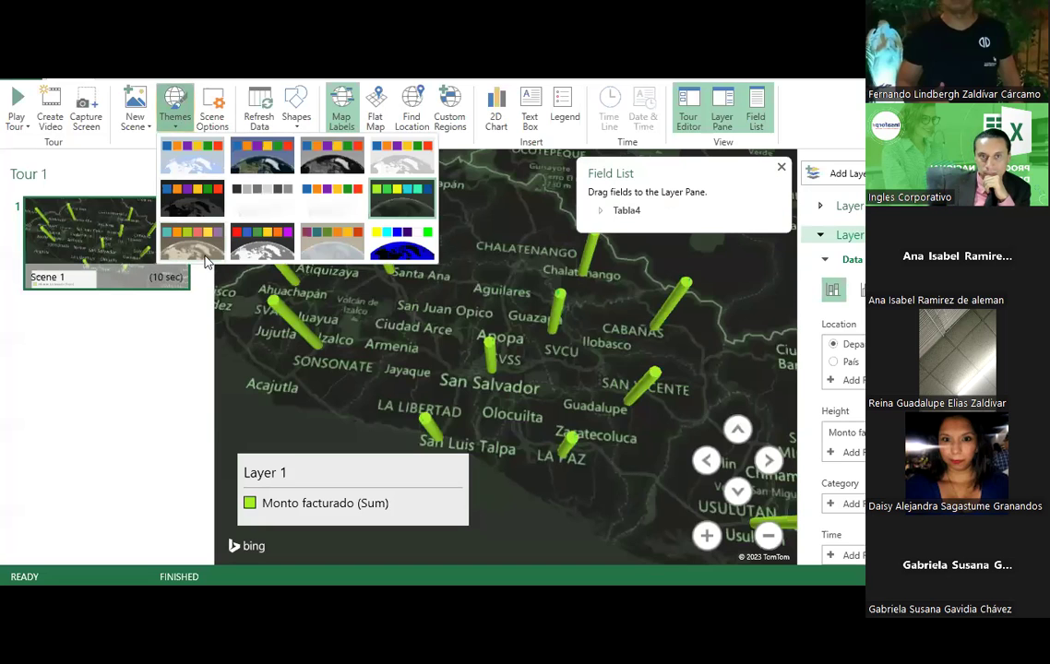
{"action": "left_click", "coordinate": [168, 122]}
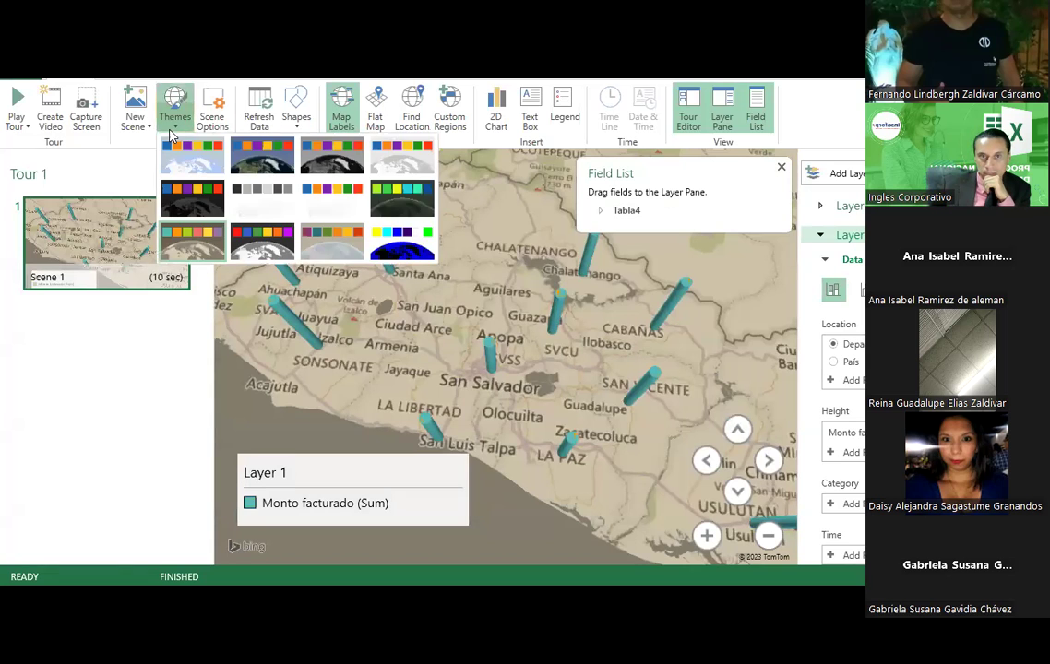
{"action": "left_click", "coordinate": [392, 245]}
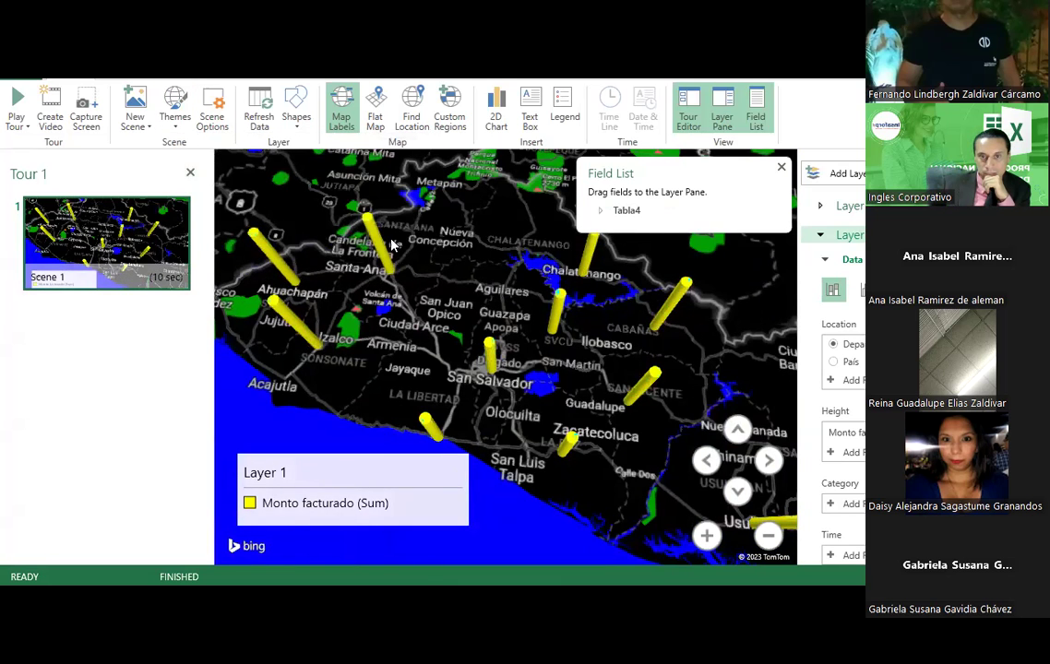
{"action": "left_click", "coordinate": [176, 109]}
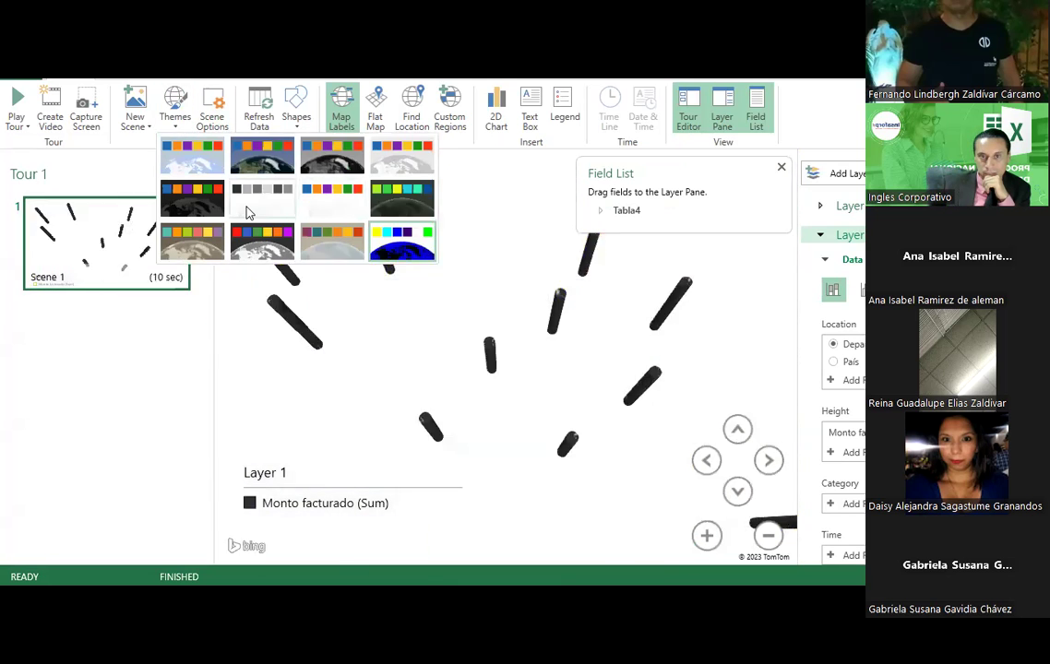
{"action": "left_click", "coordinate": [246, 208]}
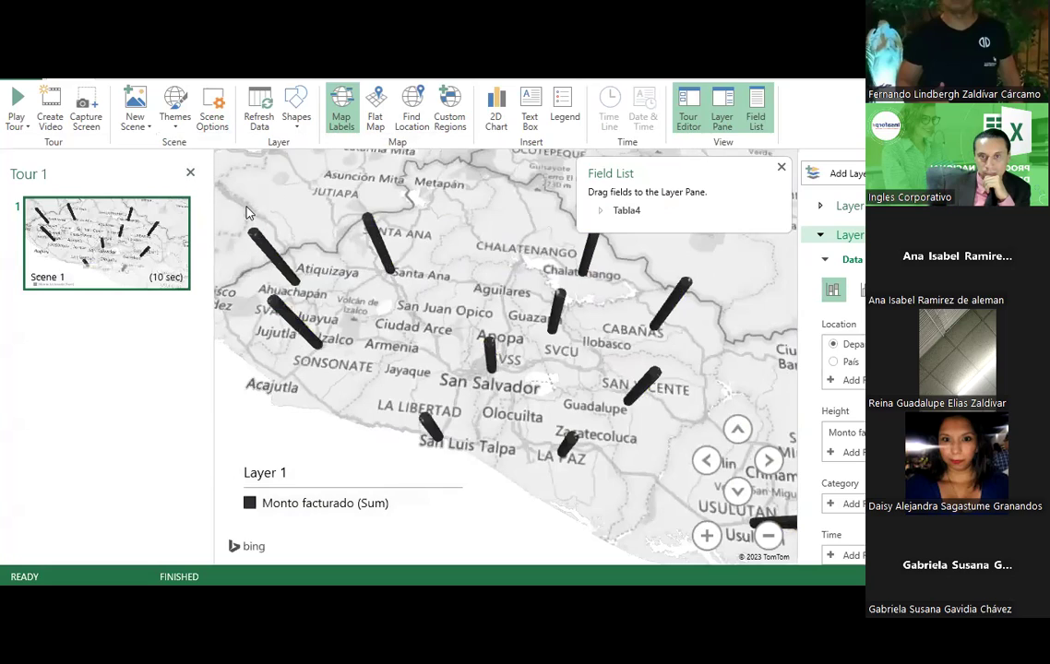
Pan back over El Salvador and zoom in on the central departments.
{"action": "scroll", "coordinate": [617, 392], "scroll_direction": "down", "scroll_amount": 3}
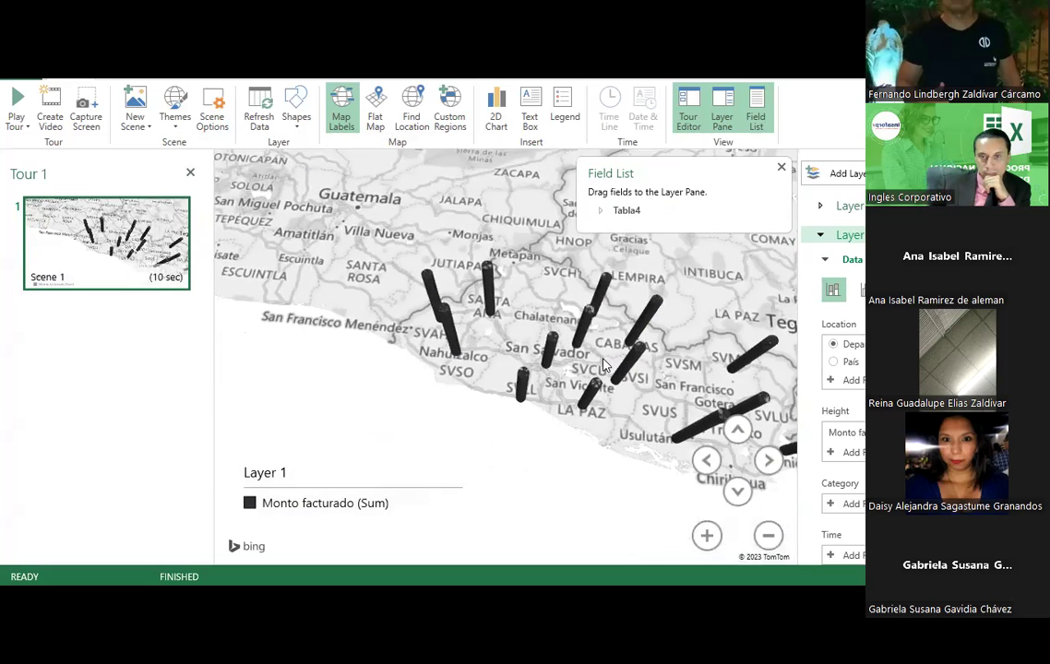
{"action": "left_click_drag", "start_coordinate": [595, 418], "coordinate": [475, 423]}
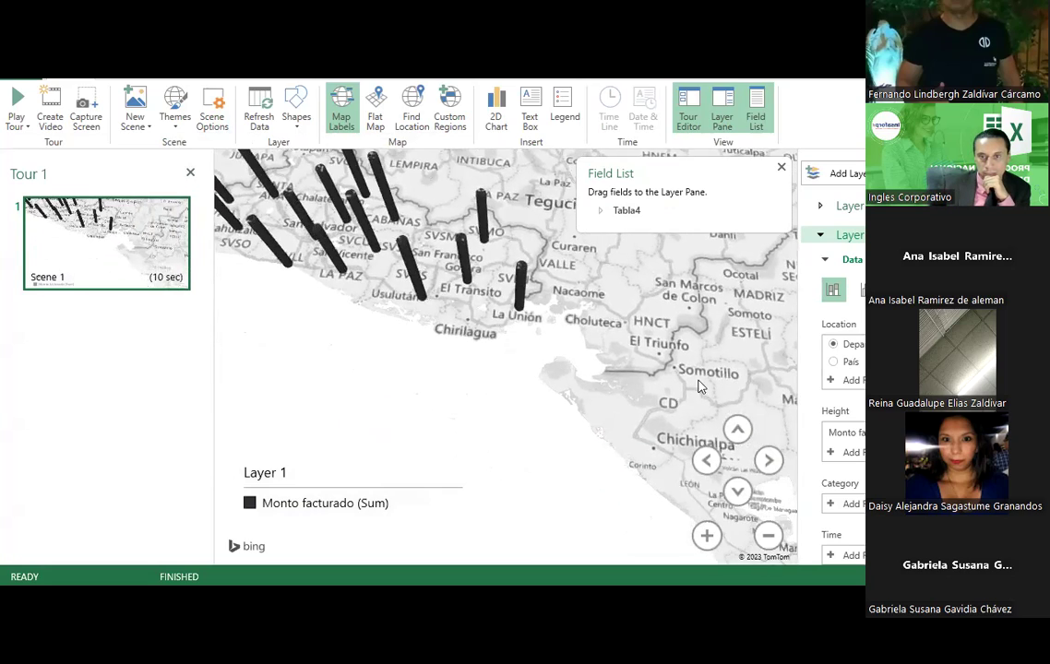
{"action": "left_click_drag", "start_coordinate": [277, 277], "coordinate": [466, 336]}
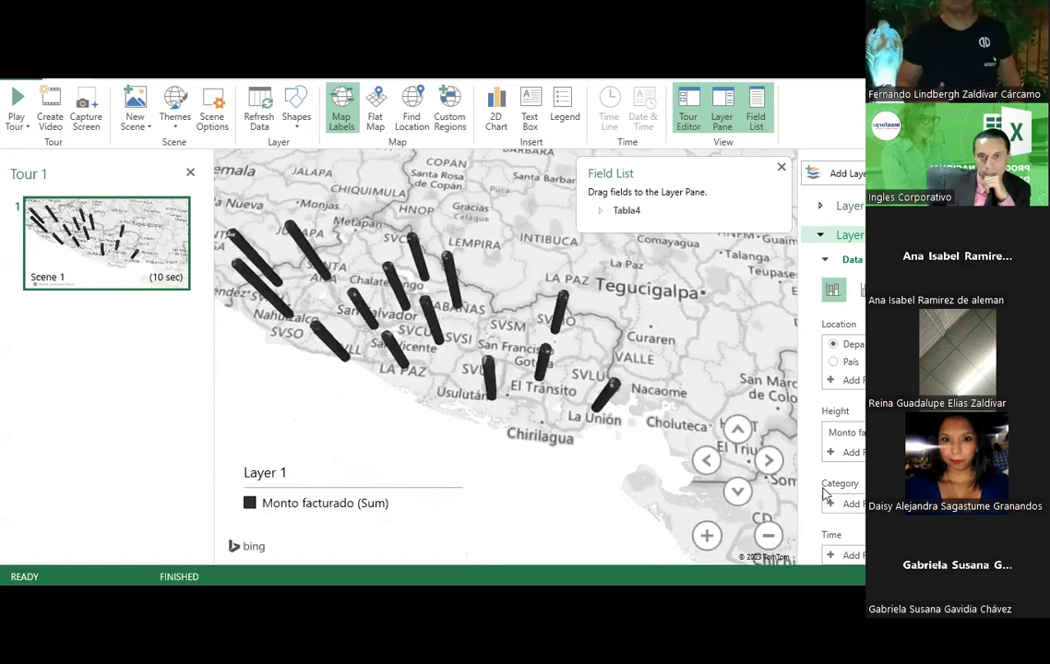
{"action": "scroll", "coordinate": [328, 298], "scroll_direction": "up", "scroll_amount": 3}
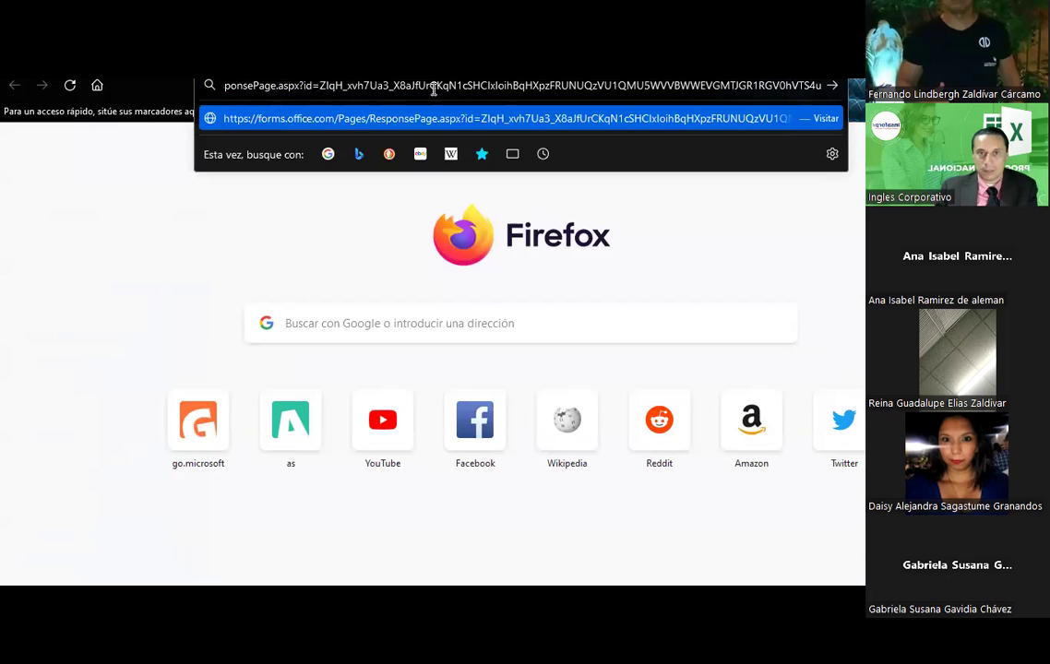
Load the forms.office.com ResponsePage survey from the entered address.
{"action": "key", "text": "Return"}
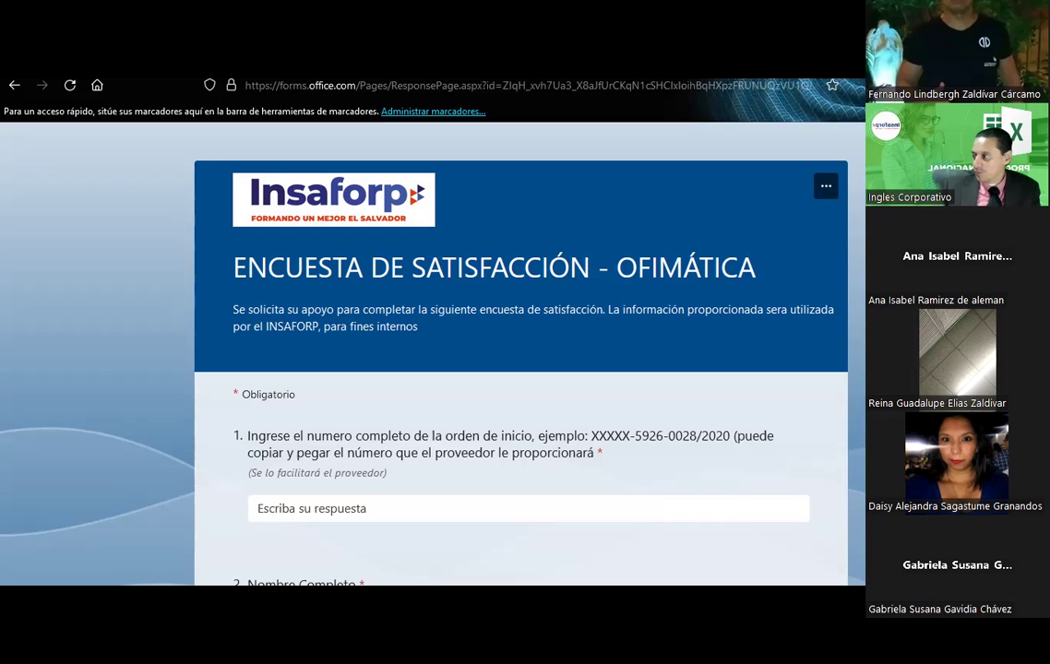
Scroll down the survey, then switch to the Google Forms course evaluation.
{"action": "scroll", "coordinate": [268, 442], "scroll_direction": "down", "scroll_amount": 2}
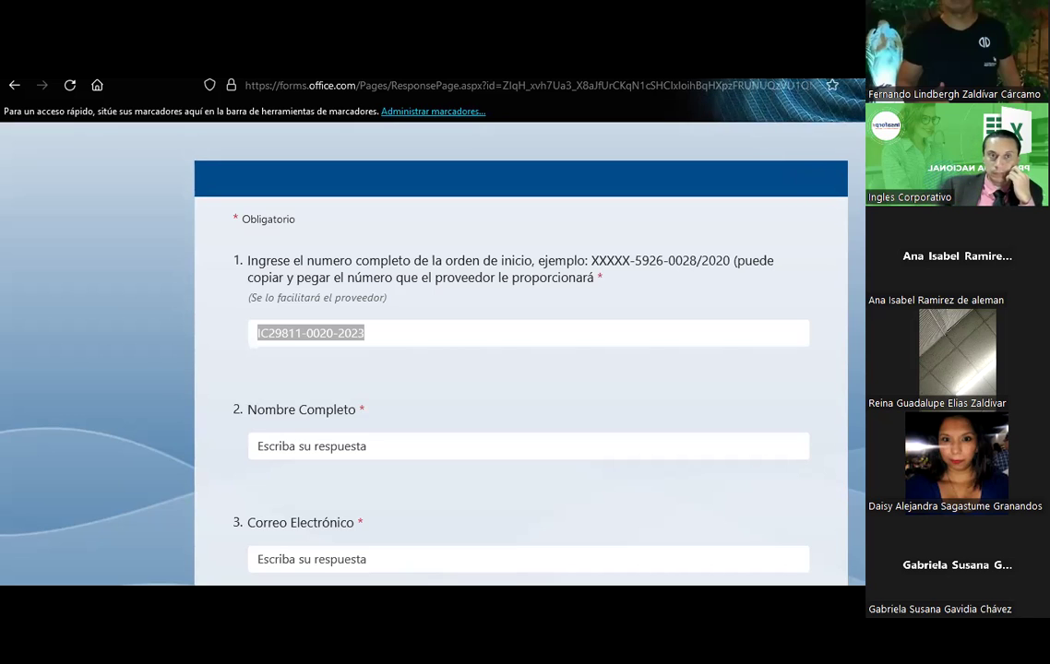
{"action": "key", "text": "ctrl+Tab"}
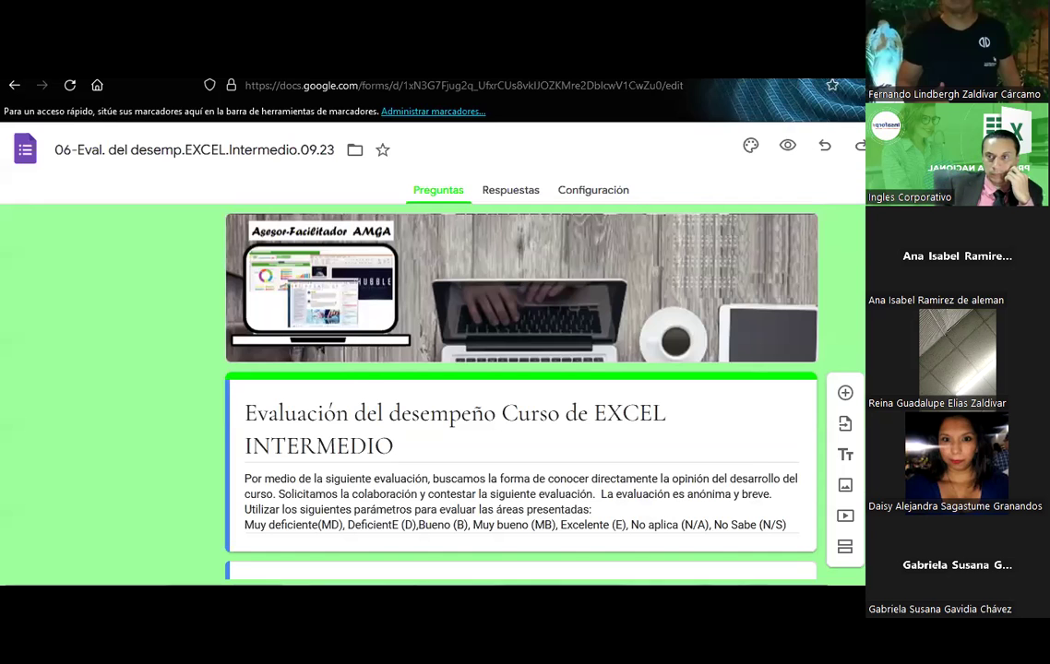
Generate and copy a pre-filled link for the form, then move to the weekly agenda document.
{"action": "left_click", "coordinate": [978, 145]}
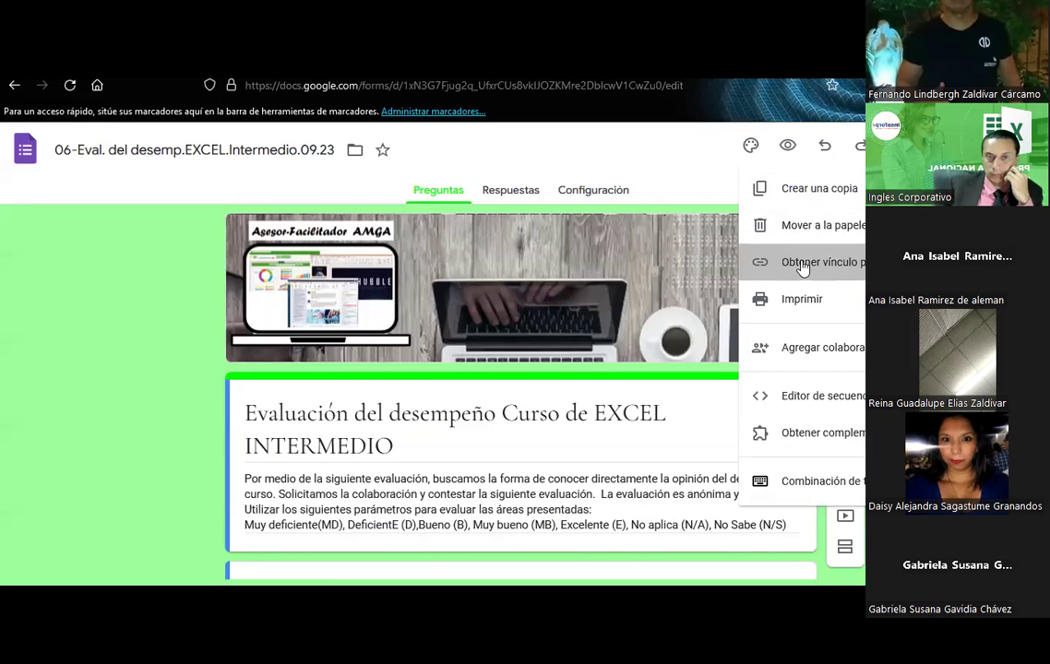
{"action": "left_click", "coordinate": [802, 266]}
{"action": "scroll", "coordinate": [312, 330], "scroll_direction": "down", "scroll_amount": 5}
{"action": "scroll", "coordinate": [312, 331], "scroll_direction": "down", "scroll_amount": 10}
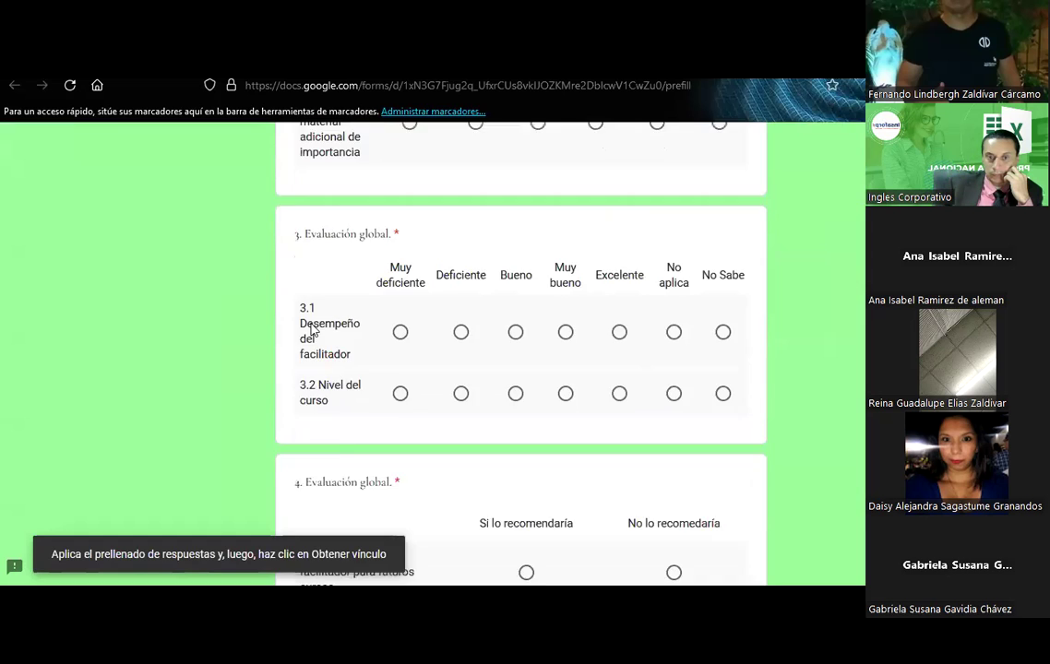
{"action": "scroll", "coordinate": [312, 331], "scroll_direction": "down", "scroll_amount": 5}
{"action": "left_click", "coordinate": [332, 468]}
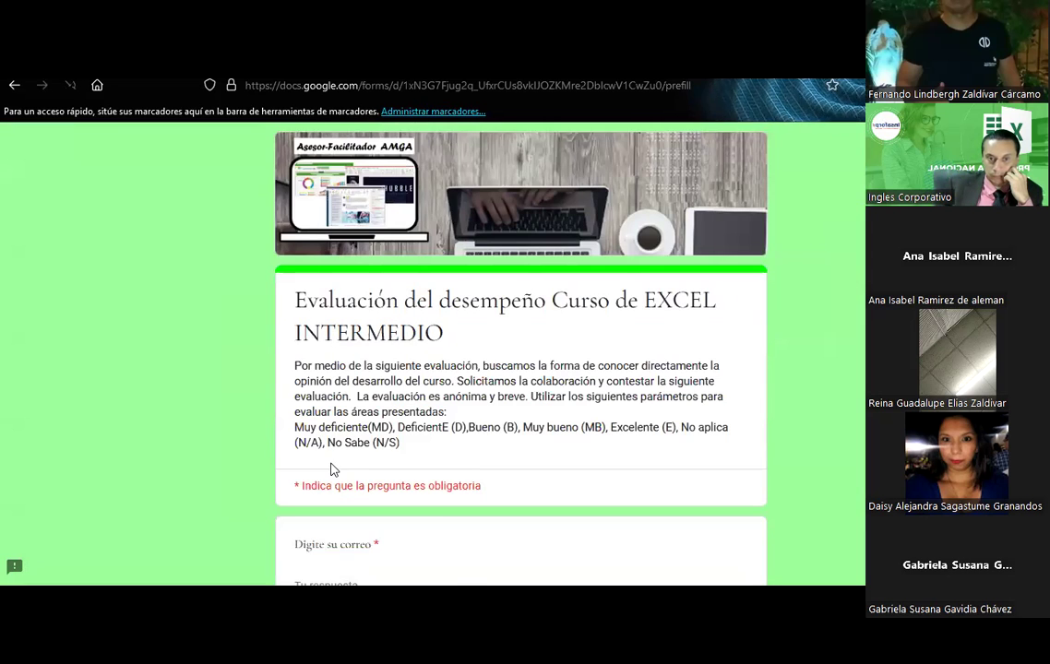
{"action": "left_click", "coordinate": [399, 559]}
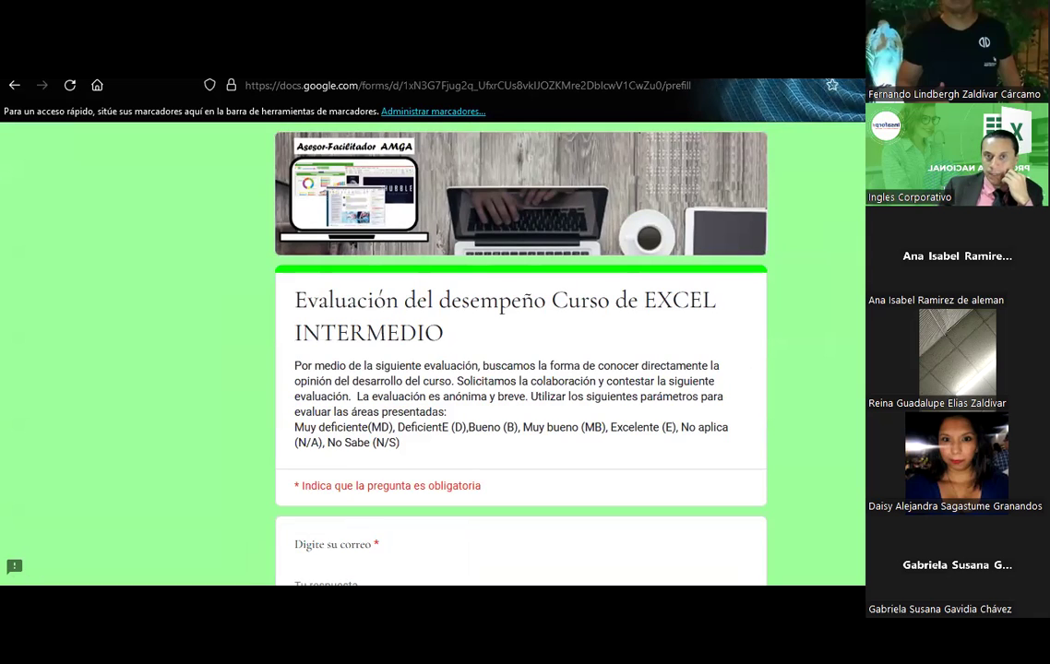
{"action": "key", "text": "ctrl+Tab"}
{"action": "key", "text": "ctrl+Tab"}
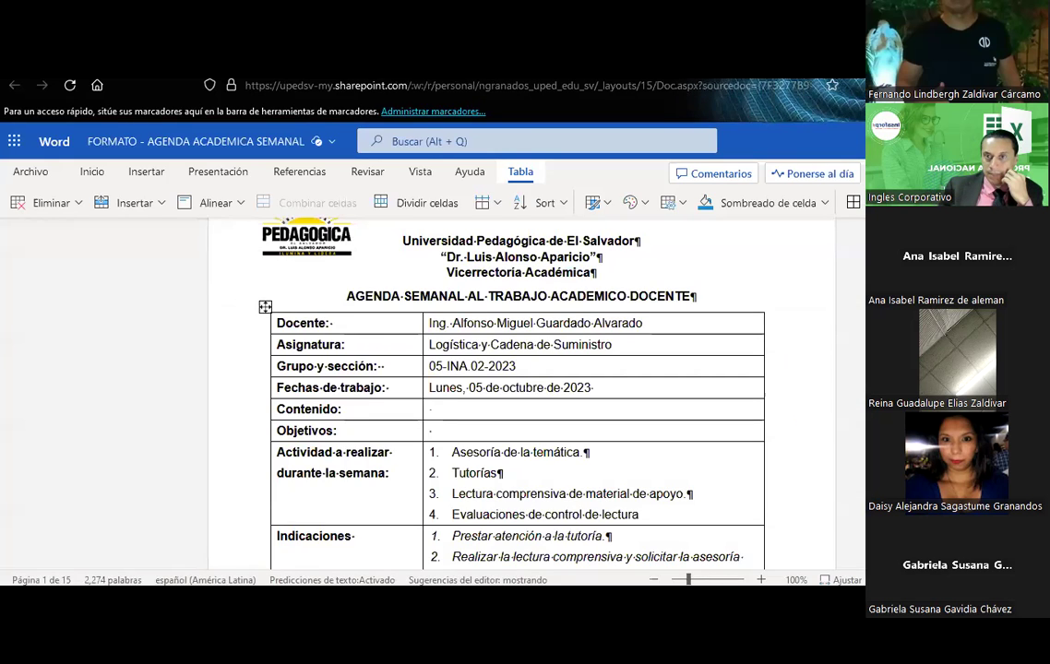
{"action": "key", "text": "ctrl+Tab"}
{"action": "key", "text": "ctrl+Tab"}
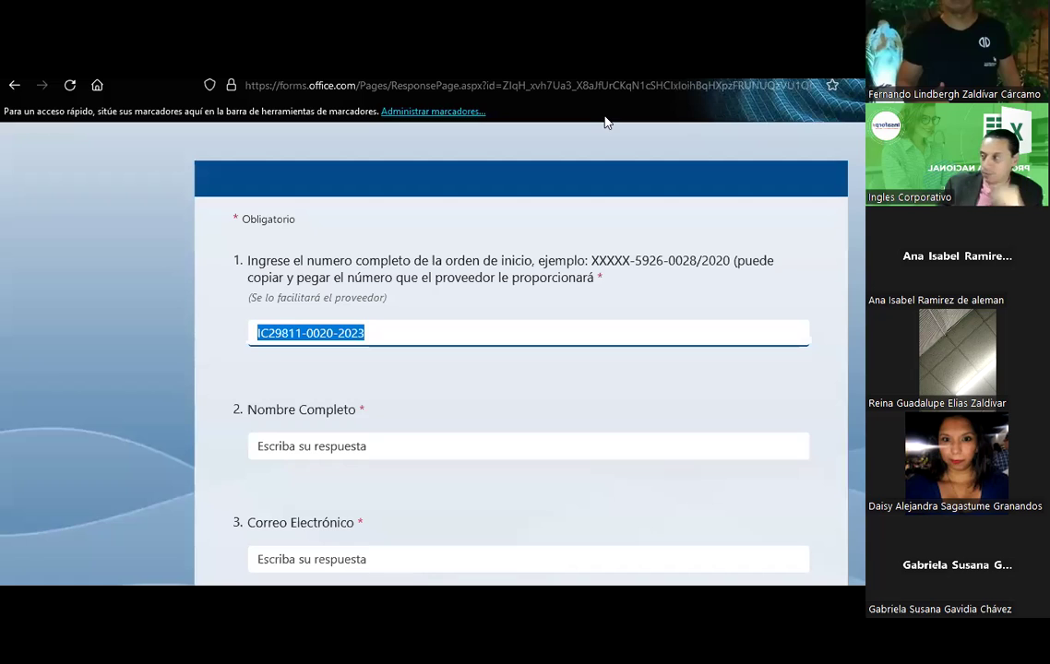
Go back to the Microsoft Forms survey and place the cursor in question 1's answer.
{"action": "key", "text": "alt+Tab"}
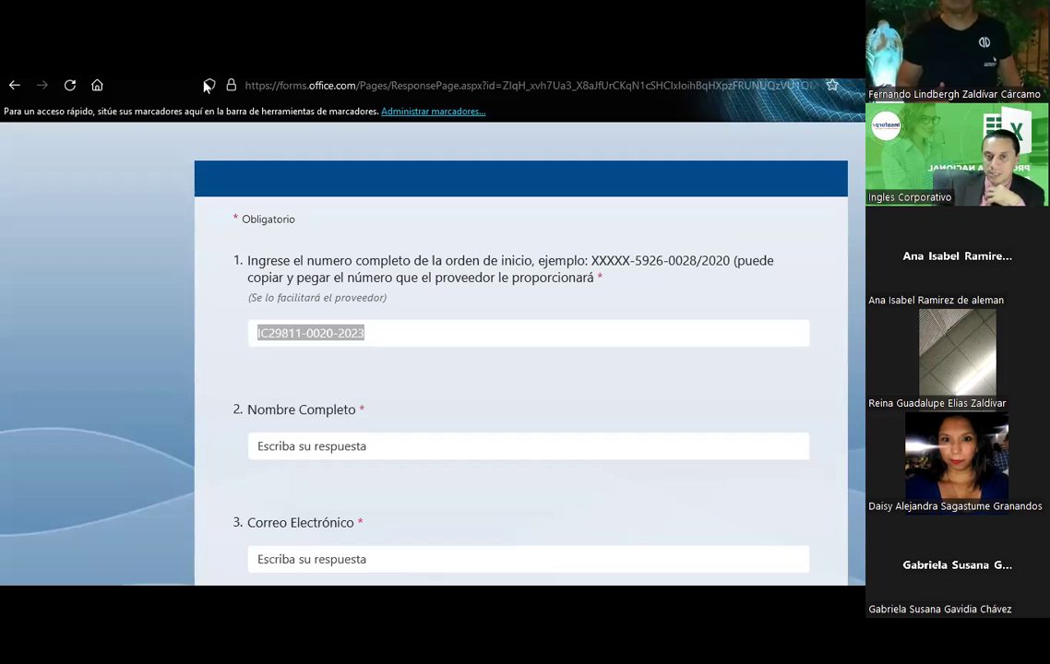
{"action": "left_click", "coordinate": [428, 330]}
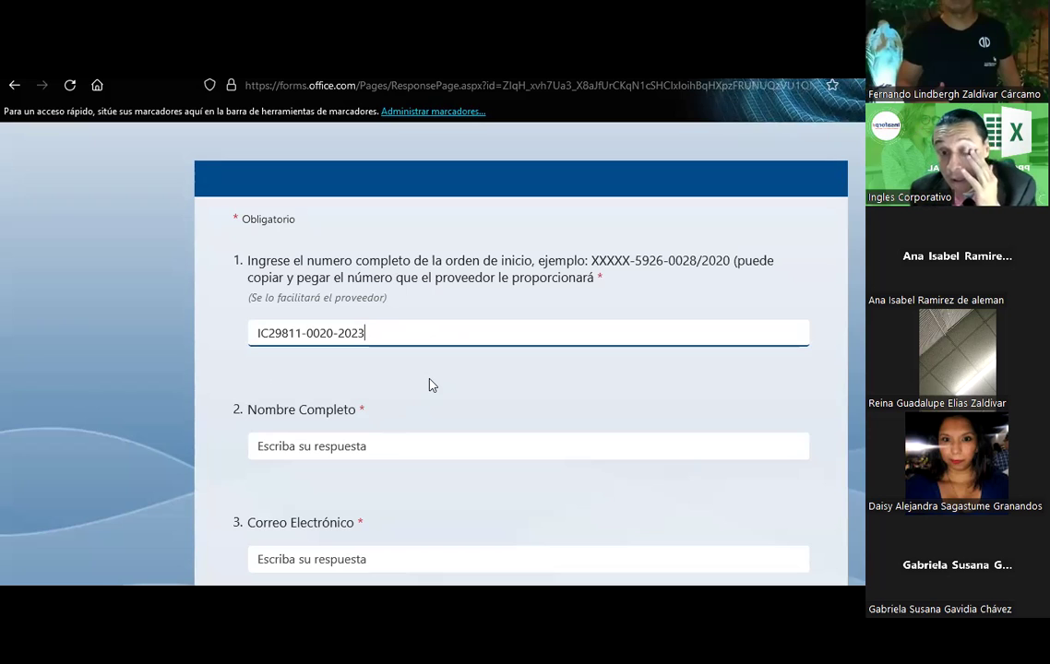
Review the Microsoft Forms questions through the satisfaction question, then switch to the Google Forms evaluation.
{"action": "scroll", "coordinate": [430, 384], "scroll_direction": "down", "scroll_amount": 15}
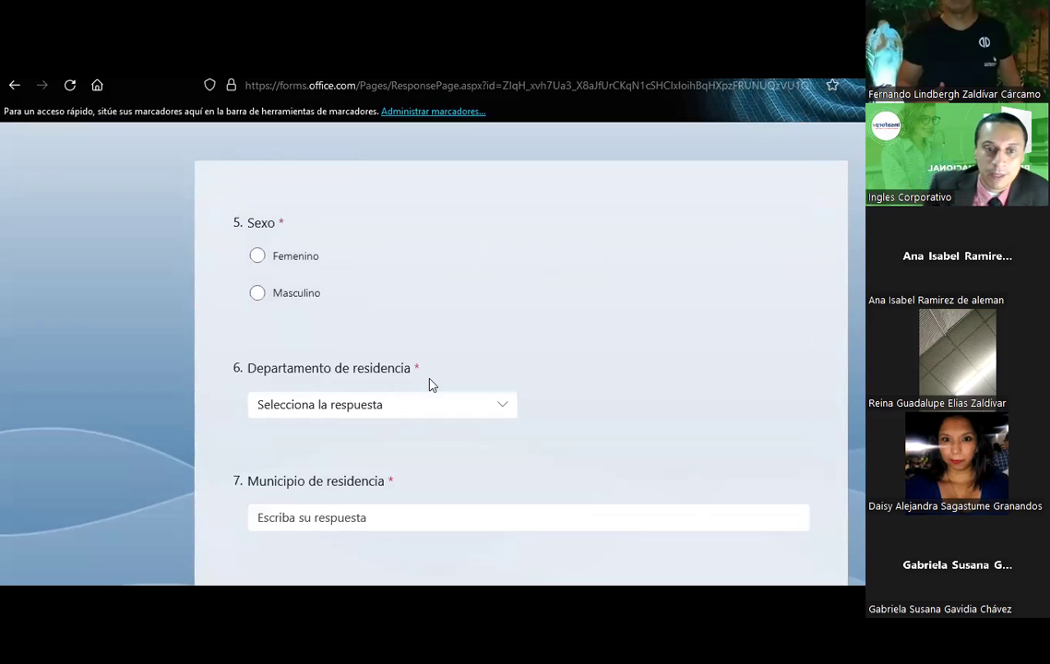
{"action": "scroll", "coordinate": [429, 384], "scroll_direction": "down", "scroll_amount": 1}
{"action": "scroll", "coordinate": [430, 384], "scroll_direction": "up", "scroll_amount": 4}
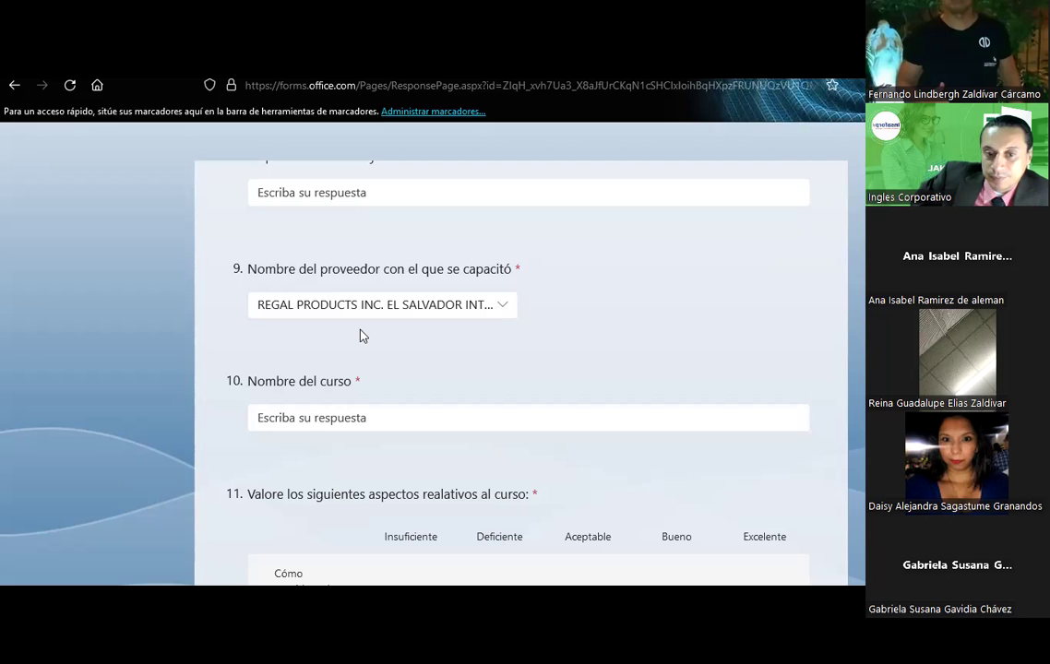
{"action": "scroll", "coordinate": [362, 336], "scroll_direction": "up", "scroll_amount": 2}
{"action": "scroll", "coordinate": [362, 332], "scroll_direction": "up", "scroll_amount": 3}
{"action": "scroll", "coordinate": [360, 334], "scroll_direction": "up", "scroll_amount": 1}
{"action": "scroll", "coordinate": [360, 334], "scroll_direction": "up", "scroll_amount": 2}
{"action": "scroll", "coordinate": [360, 335], "scroll_direction": "up", "scroll_amount": 3}
{"action": "scroll", "coordinate": [359, 334], "scroll_direction": "down", "scroll_amount": 5}
{"action": "scroll", "coordinate": [362, 336], "scroll_direction": "down", "scroll_amount": 6}
{"action": "scroll", "coordinate": [362, 336], "scroll_direction": "down", "scroll_amount": 5}
{"action": "scroll", "coordinate": [362, 336], "scroll_direction": "down", "scroll_amount": 2}
{"action": "scroll", "coordinate": [362, 336], "scroll_direction": "up", "scroll_amount": 2}
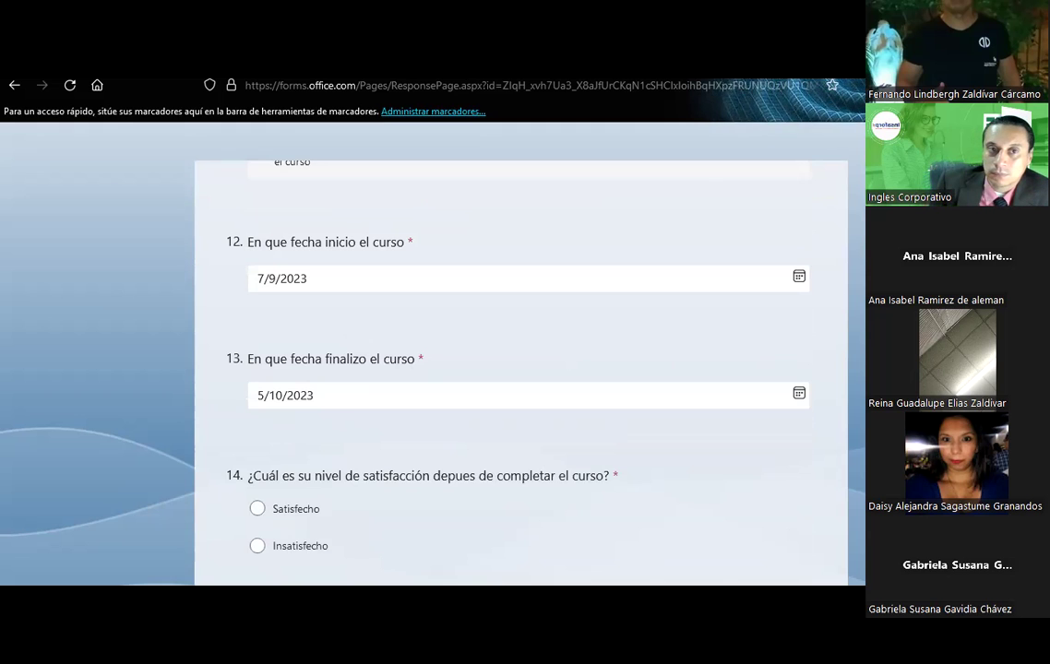
{"action": "key", "text": "ctrl+Tab"}
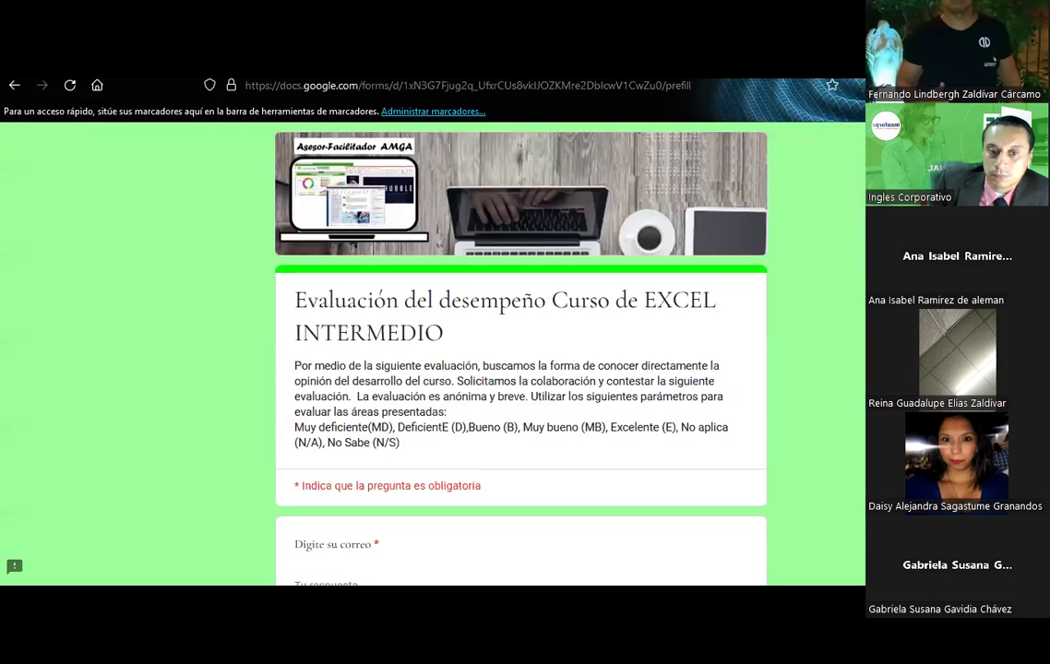
Link the course evaluation's responses to a newly created Google spreadsheet.
{"action": "key", "text": "alt+Left"}
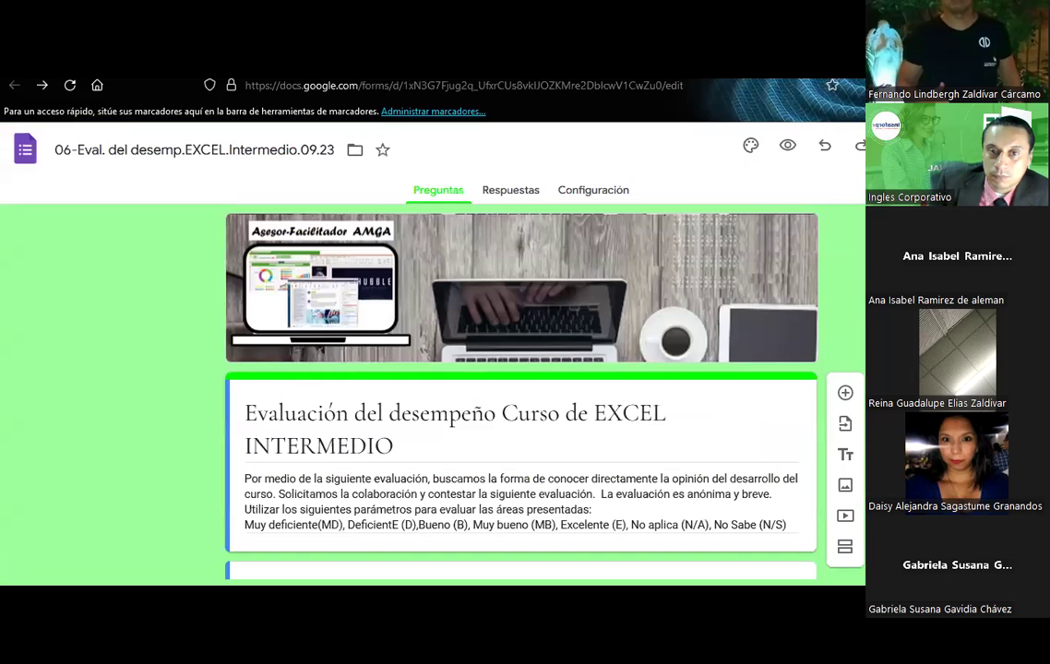
{"action": "left_click", "coordinate": [529, 197]}
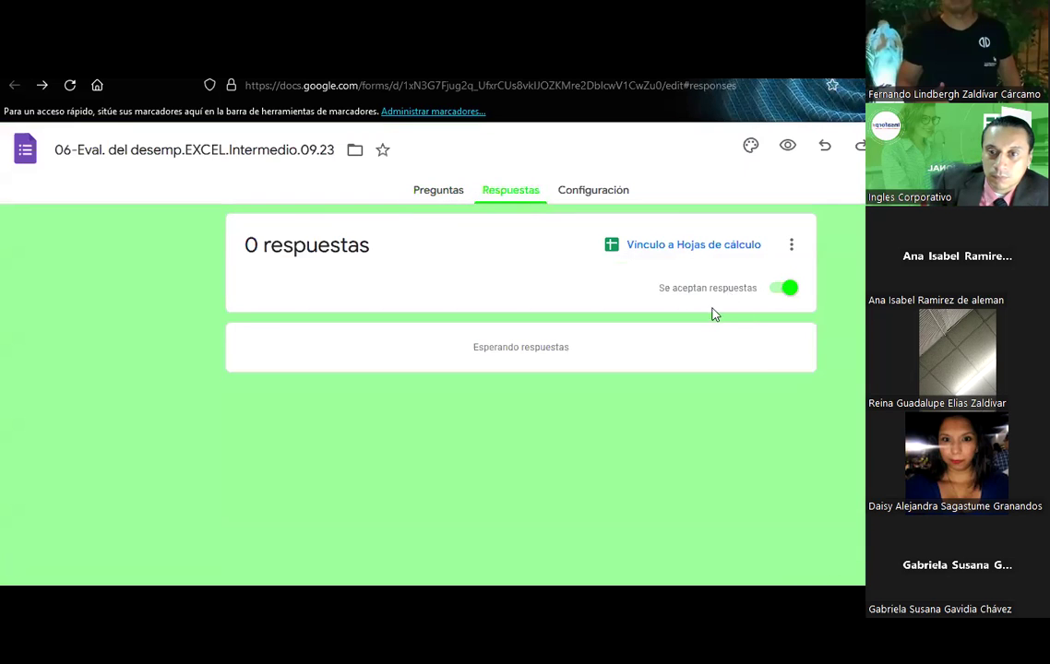
{"action": "left_click", "coordinate": [663, 249]}
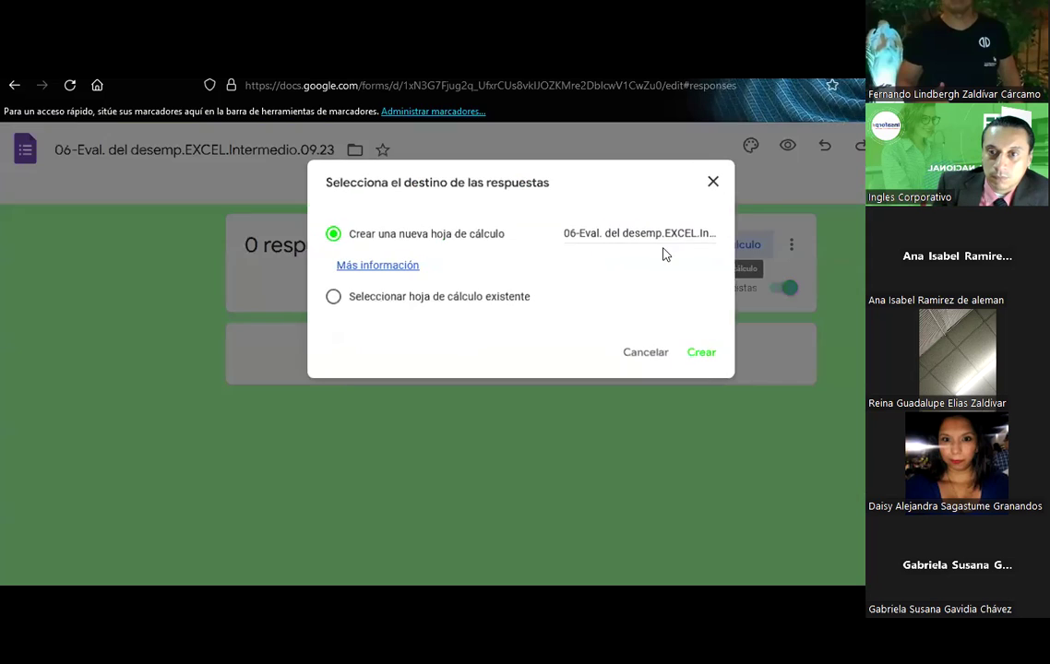
{"action": "left_click", "coordinate": [698, 355]}
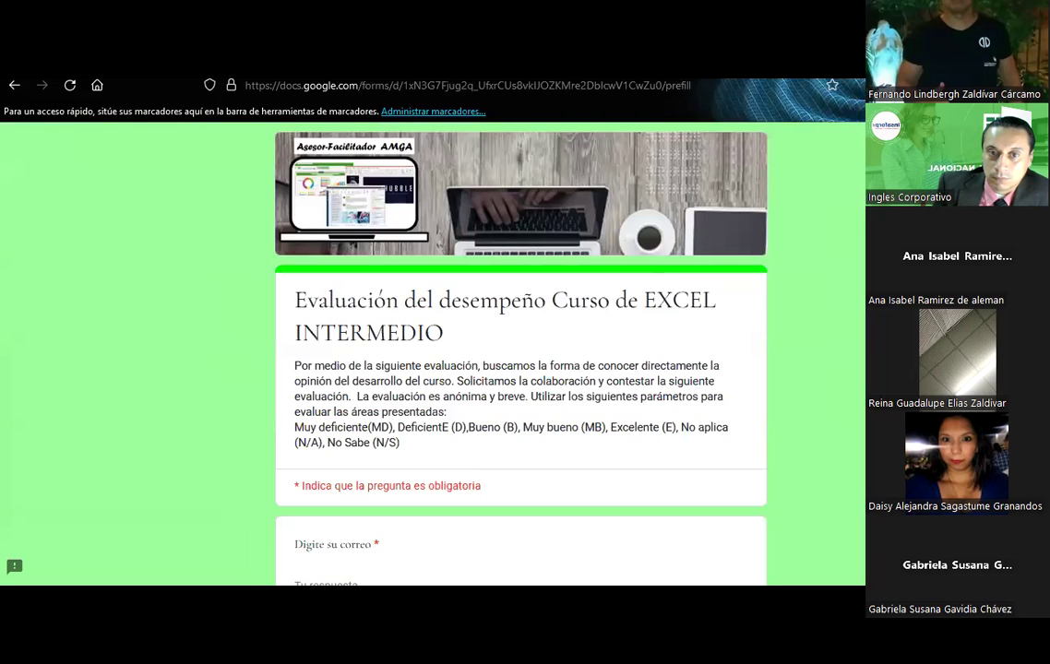
Open the linked responses spreadsheet, then return to the form's responses page showing 0 respuestas.
{"action": "key", "text": "alt+Left"}
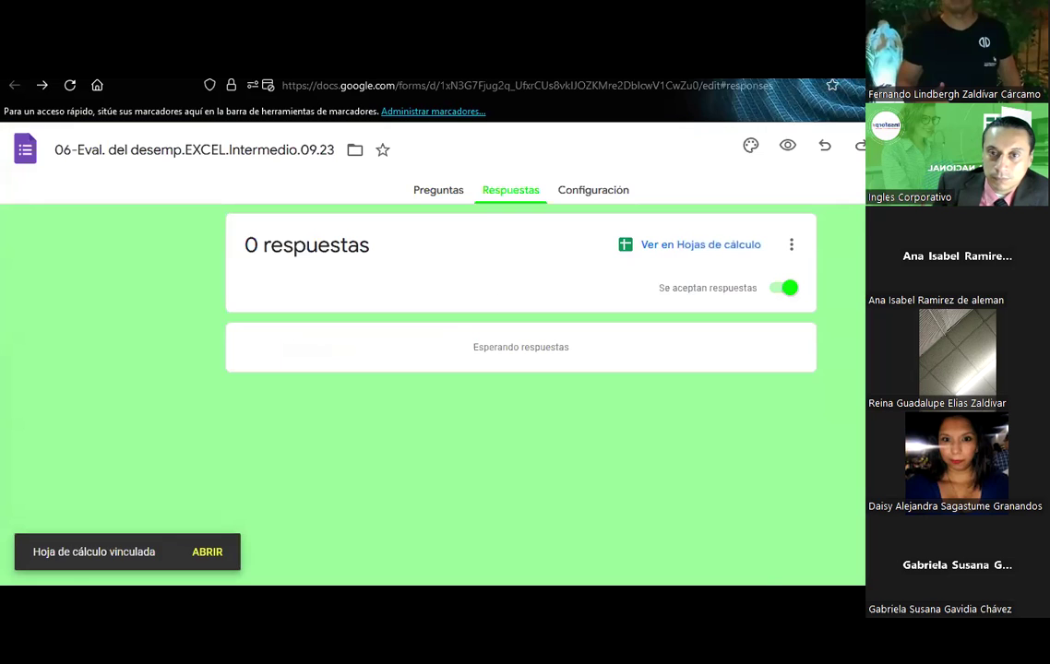
{"action": "left_click", "coordinate": [196, 552]}
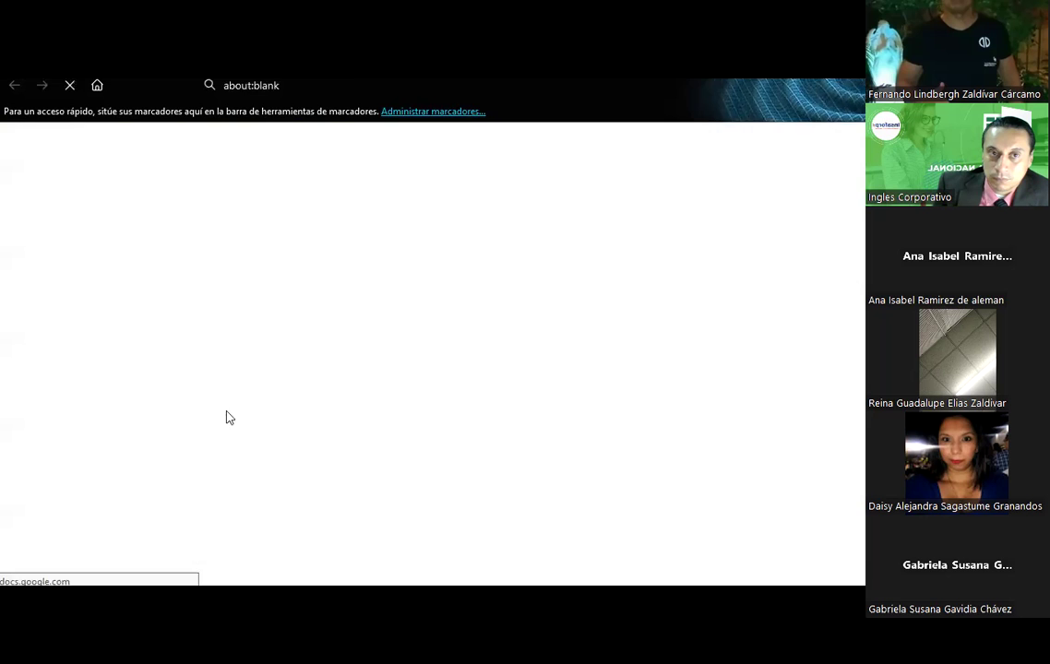
{"action": "key", "text": "alt+Left"}
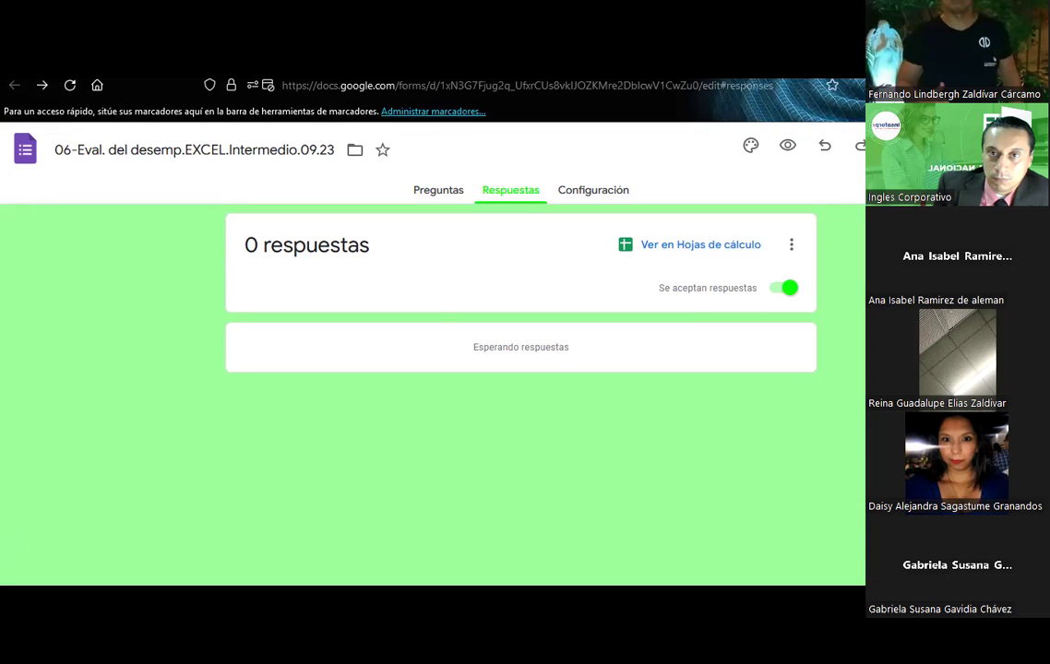
Cycle through the browser tabs past the agenda document and OneDrive folder to the Zoom Reuniones list.
{"action": "key", "text": "ctrl+Tab"}
{"action": "key", "text": "ctrl+Tab"}
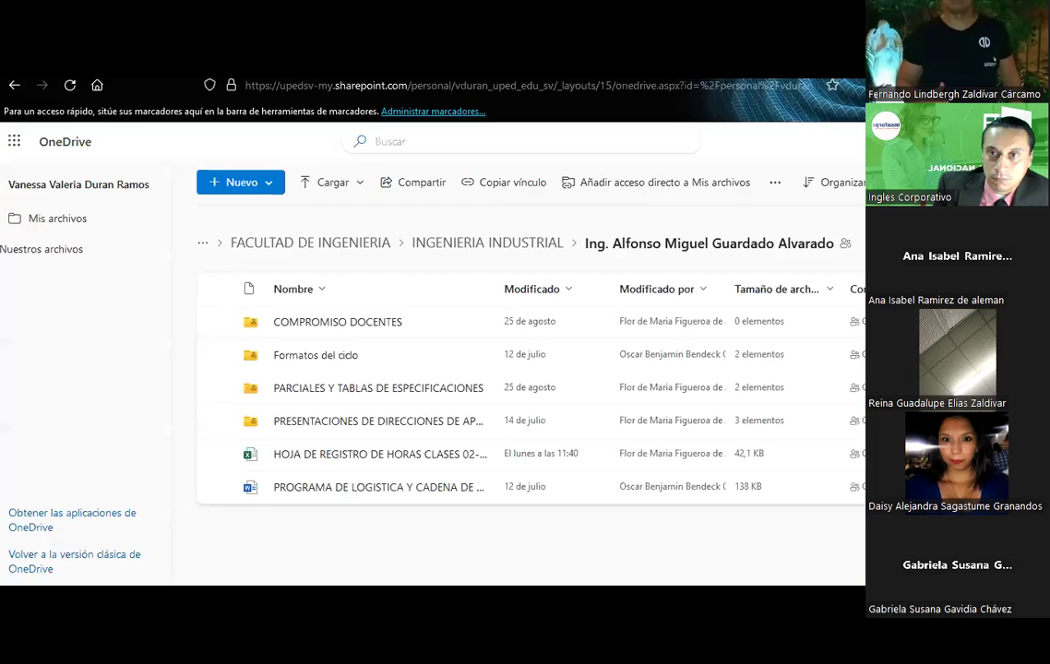
{"action": "key", "text": "ctrl+Tab"}
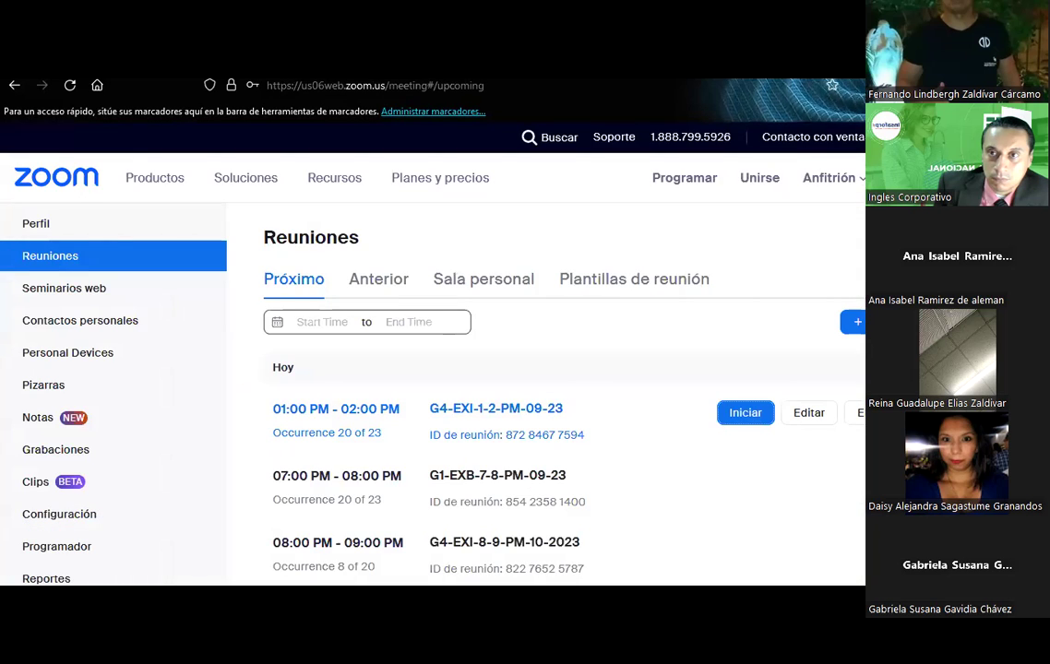
{"action": "key", "text": "ctrl+Tab"}
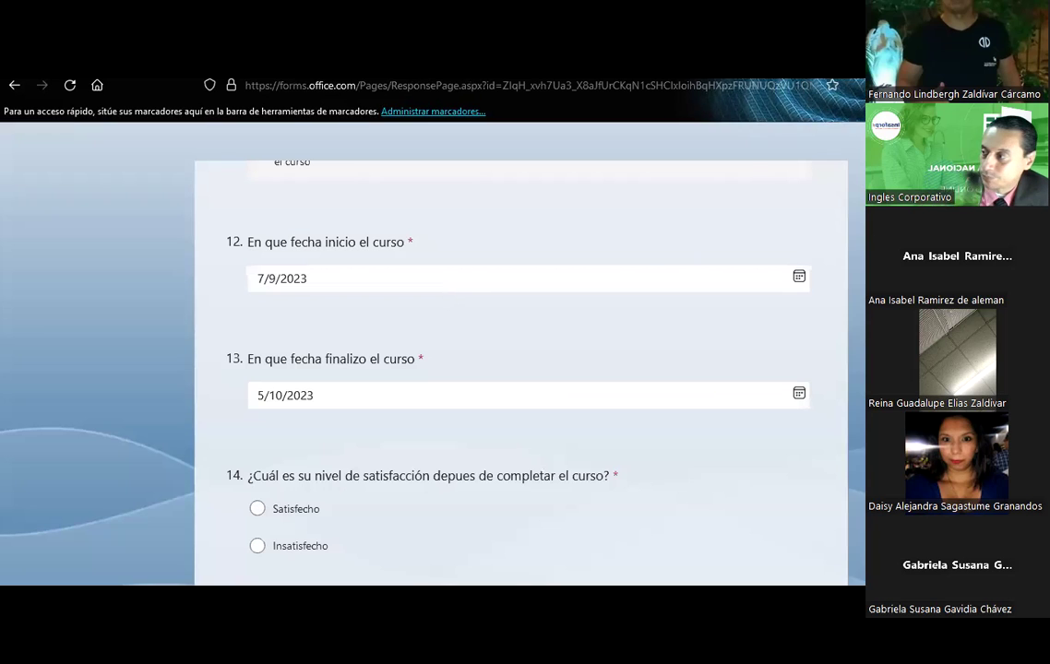